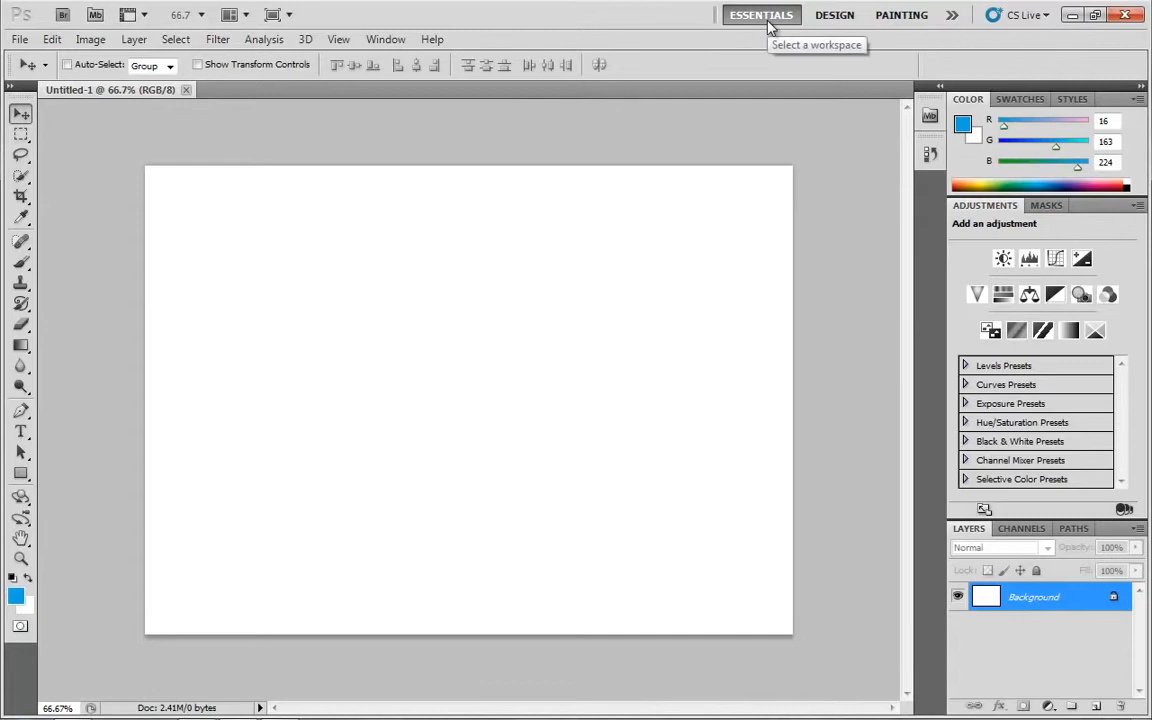
# Reset the Essentials workspace to its default layout and minimize the Adjustments panel group
pyautogui.click(952, 22)
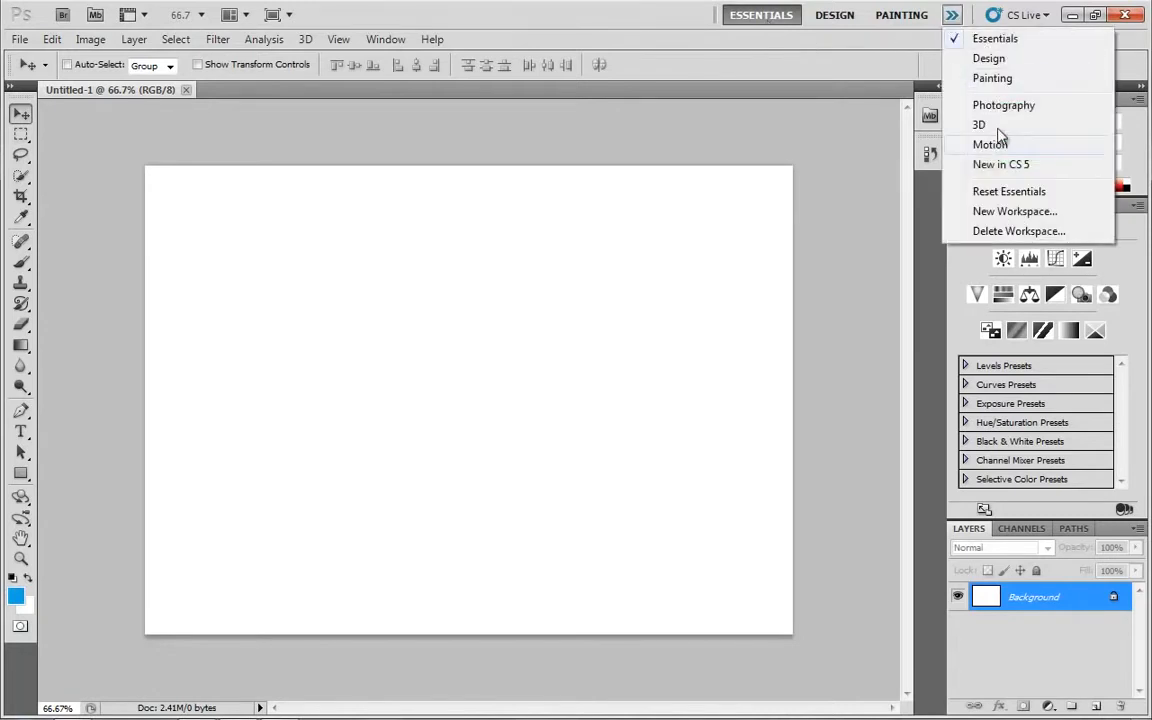
pyautogui.click(1006, 188)
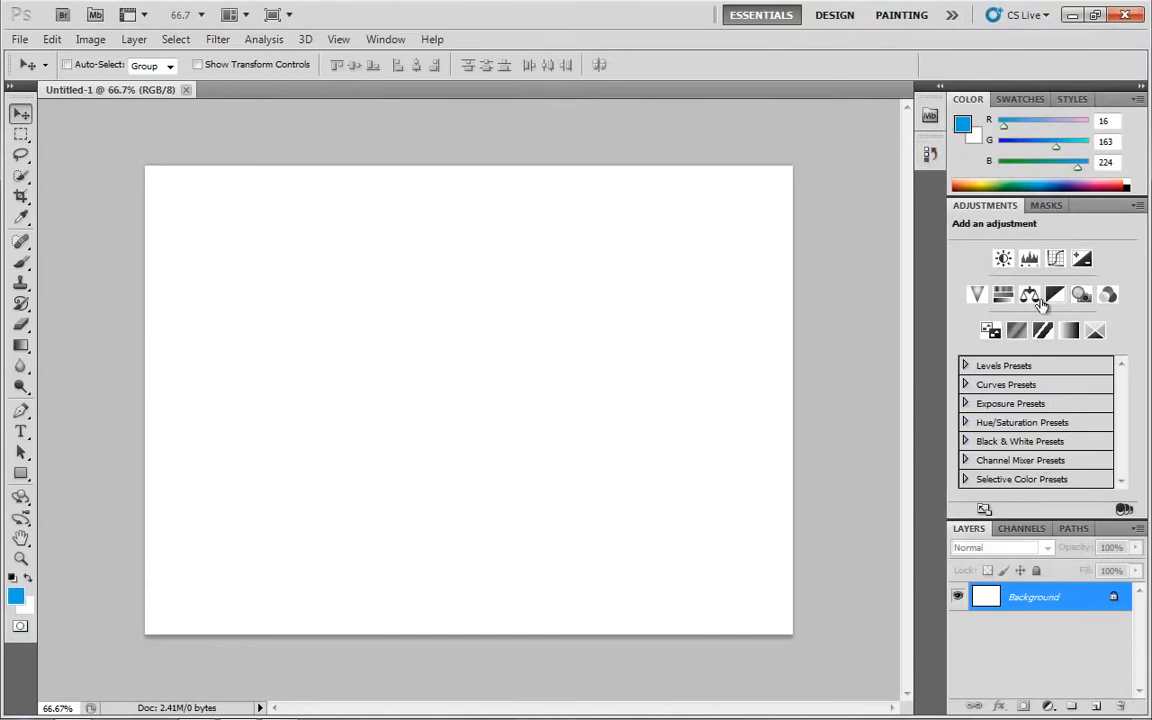
pyautogui.rightClick(1095, 214)
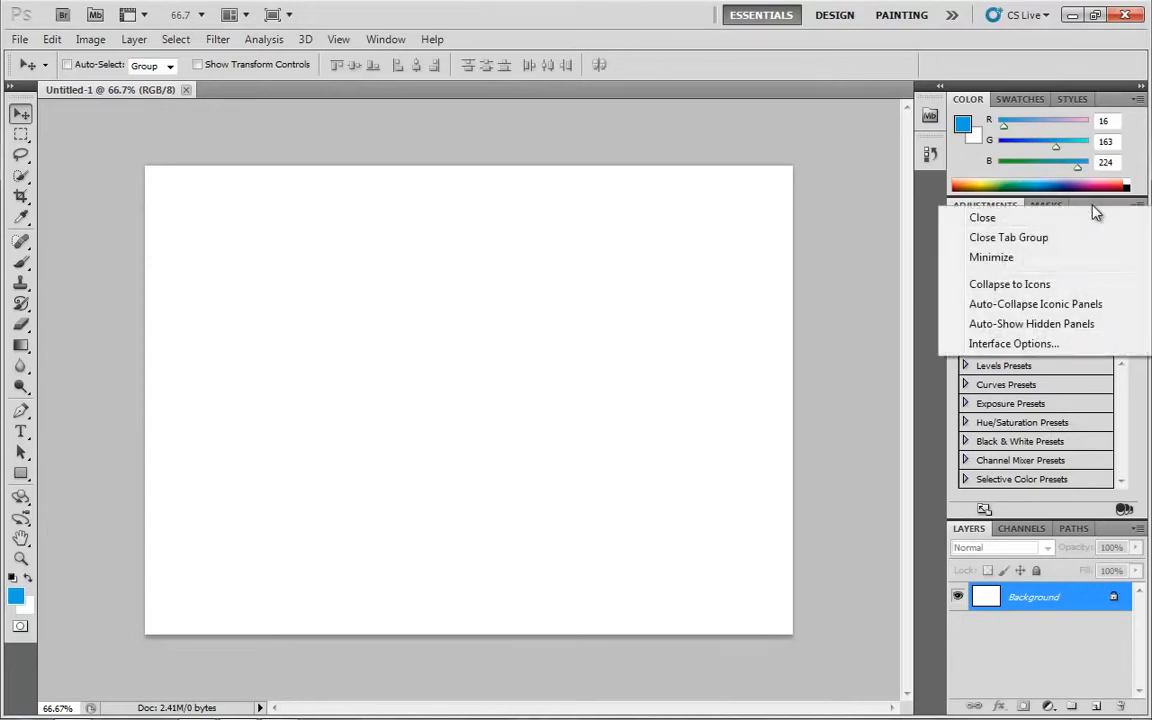
pyautogui.click(1004, 258)
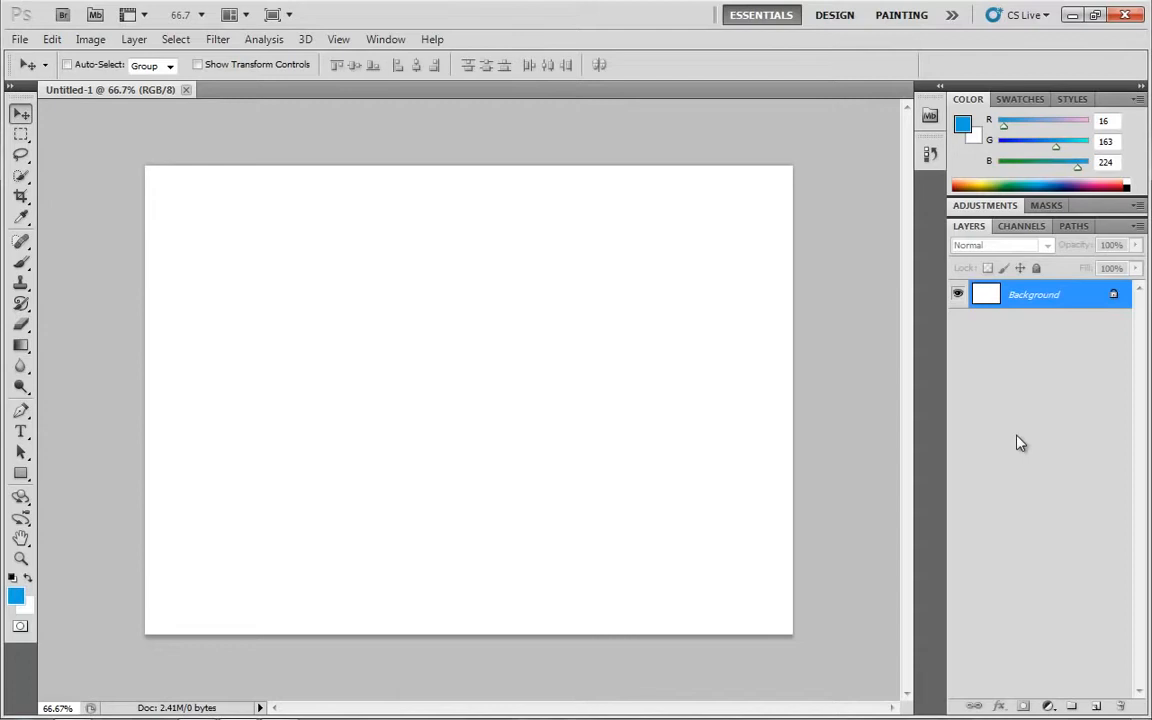
# Add an empty layer above the background and delete it, twice, turning off the delete confirmation prompt
pyautogui.click(1097, 707)
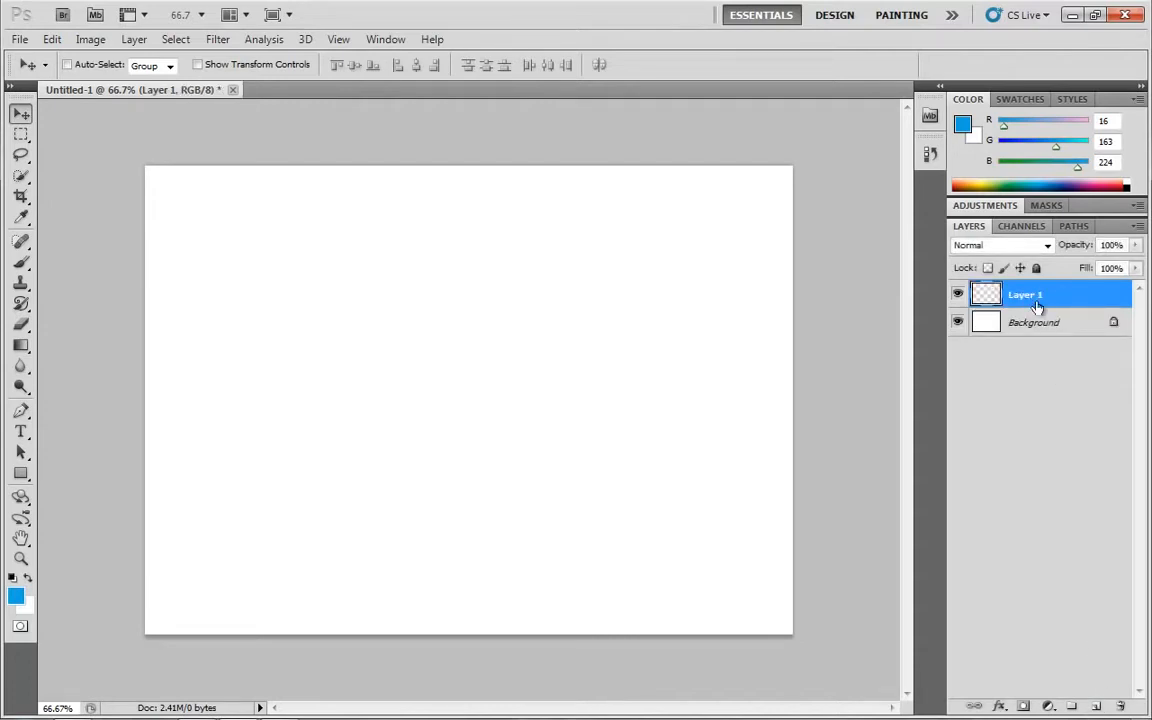
pyautogui.click(1119, 707)
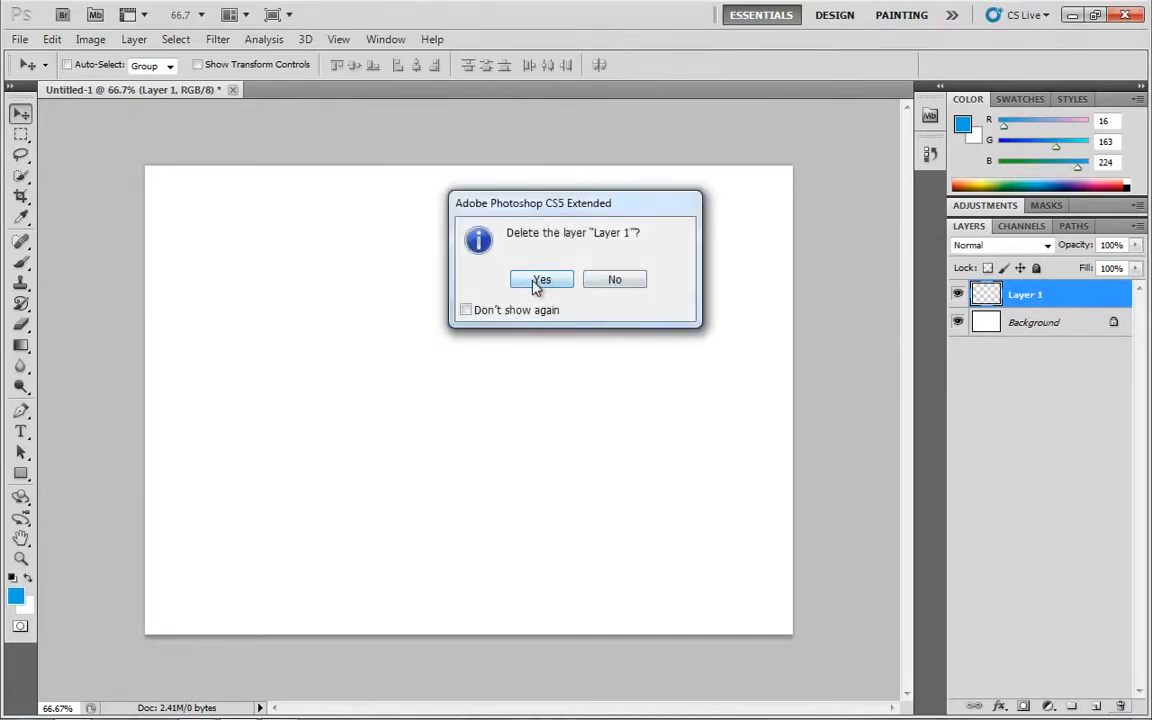
pyautogui.click(488, 311)
pyautogui.click(543, 282)
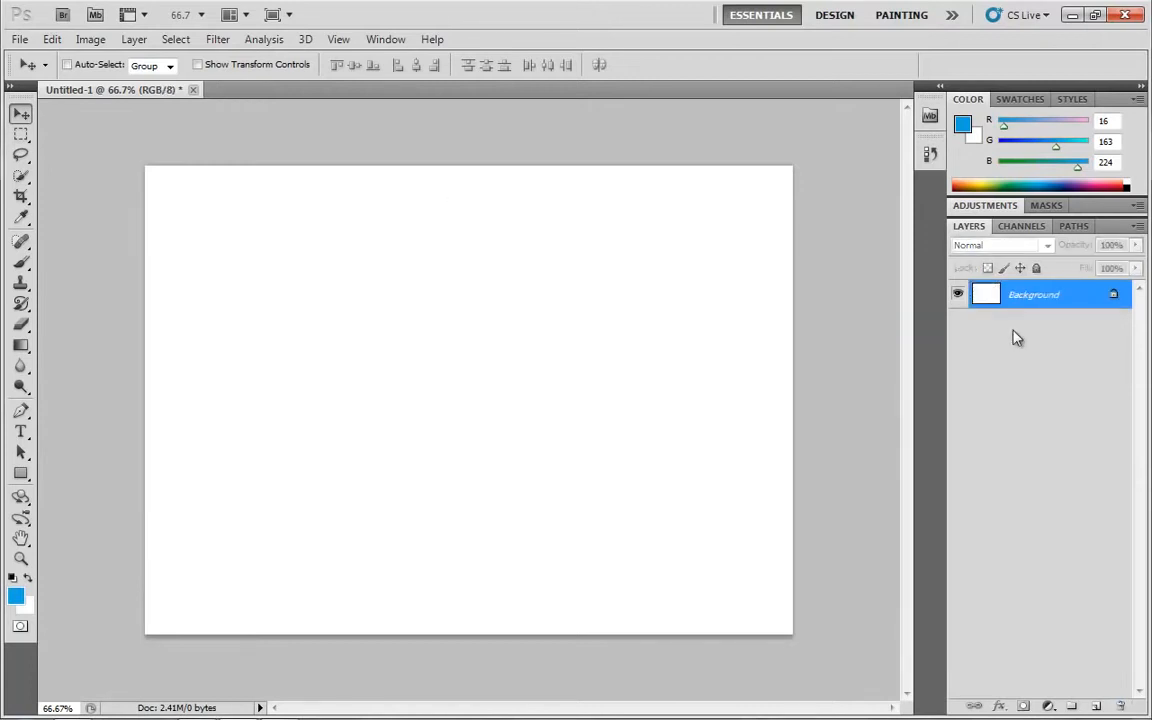
pyautogui.click(1098, 708)
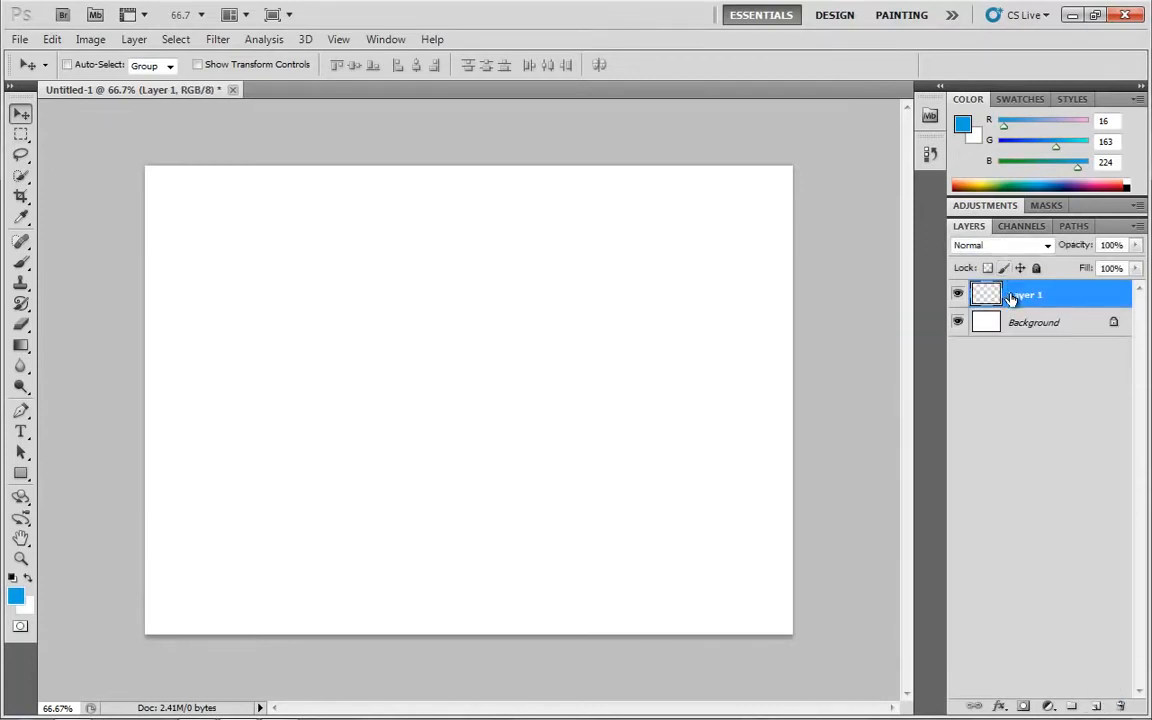
pyautogui.moveTo(1016, 303); pyautogui.dragTo(1117, 707)
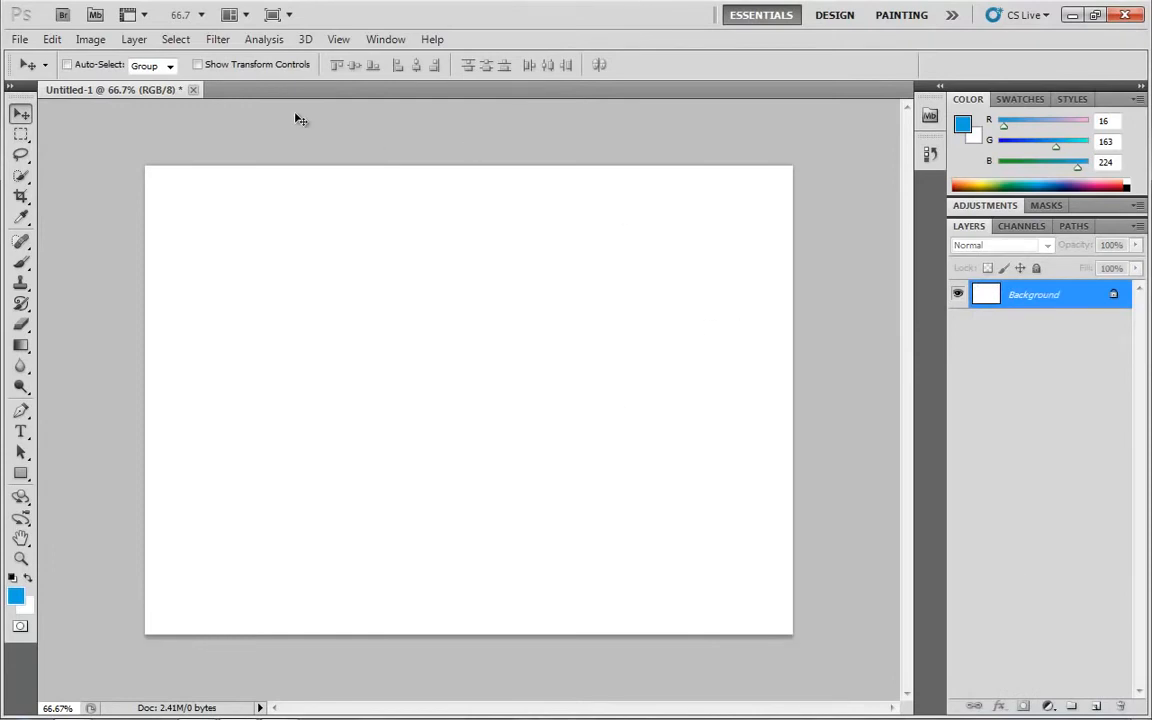
# Create a new layer named MyLayer with an Orange colour label, Normal mode and 100% opacity
pyautogui.click(134, 39)
pyautogui.moveTo(134, 60)
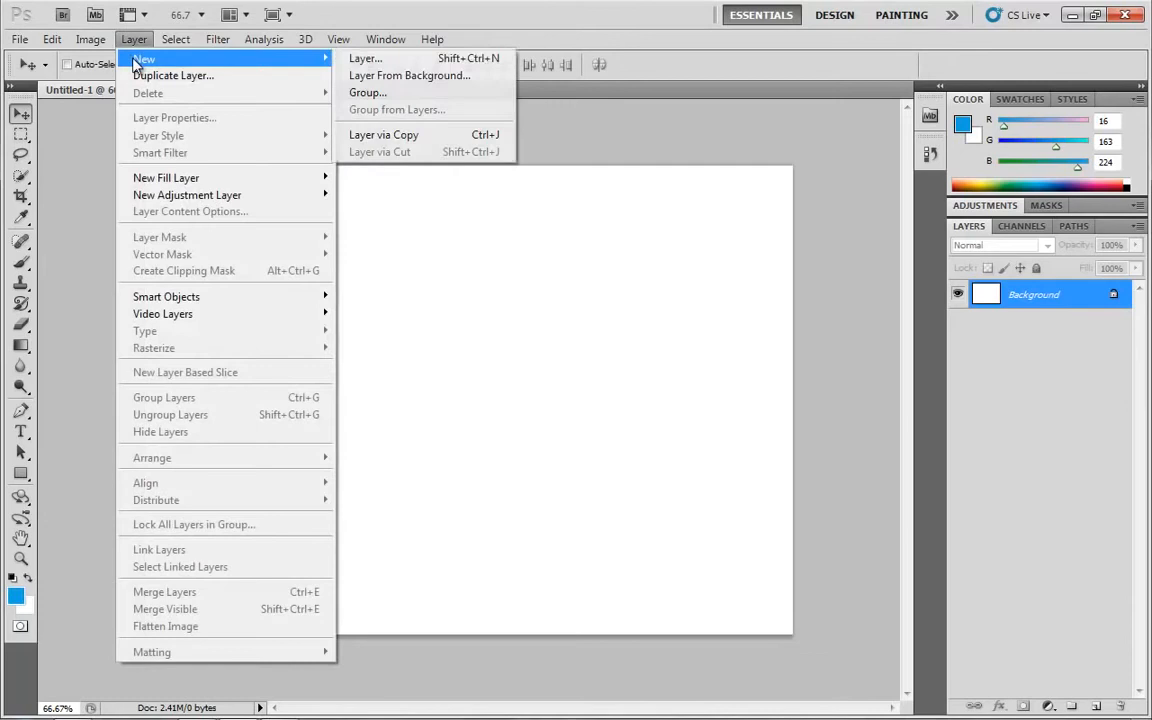
pyautogui.click(403, 59)
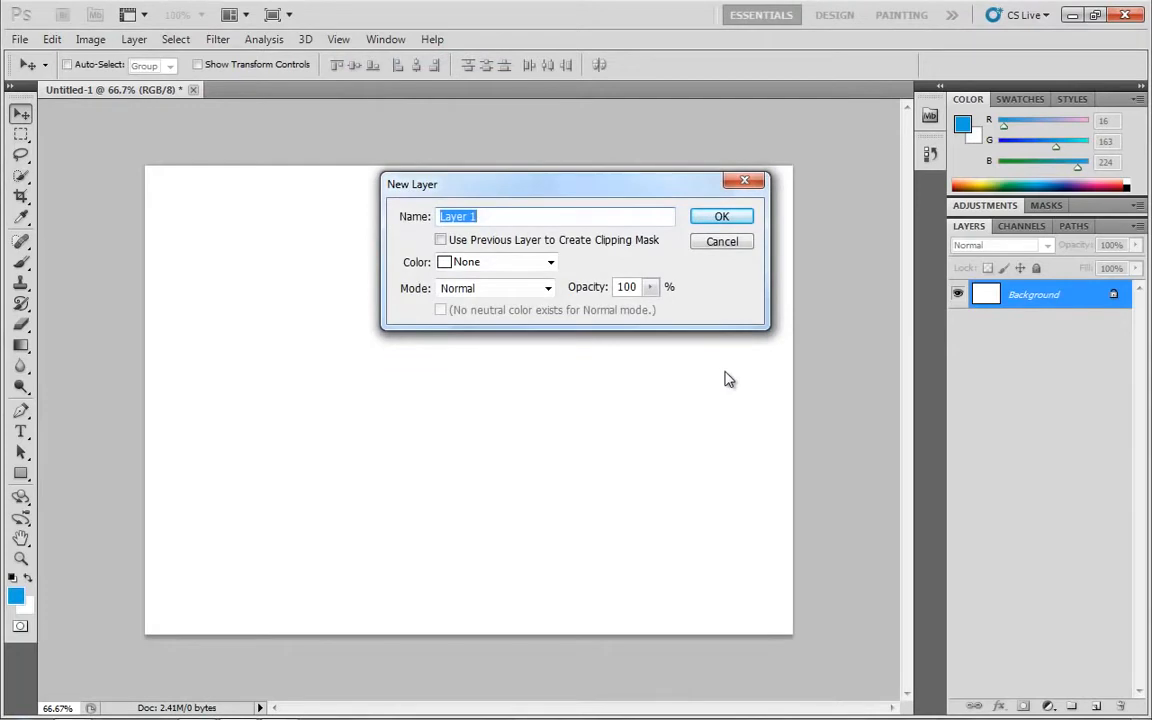
pyautogui.write('MyLayer')
pyautogui.click(514, 265)
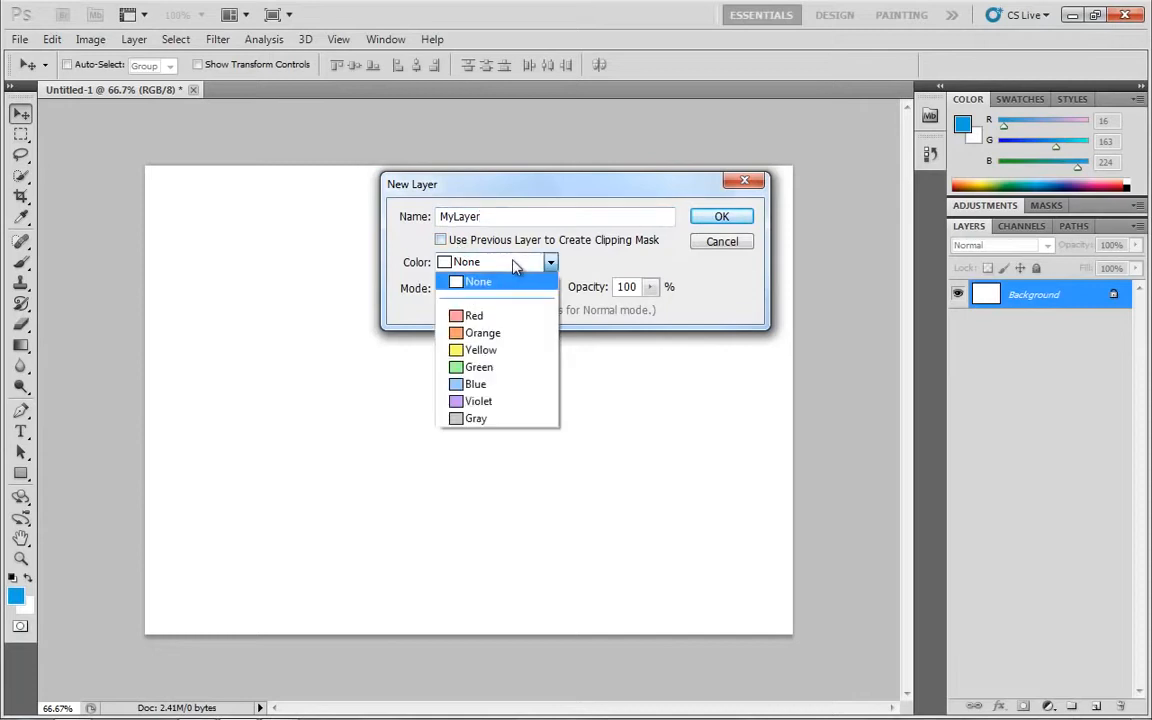
pyautogui.click(500, 333)
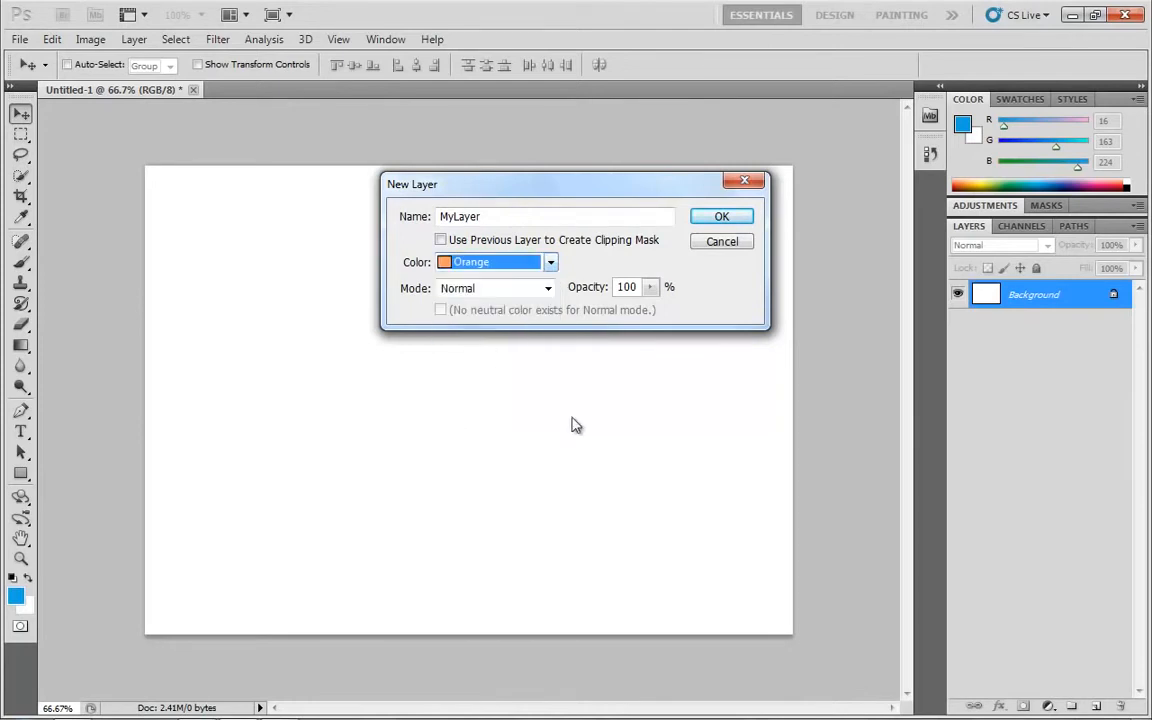
pyautogui.click(545, 290)
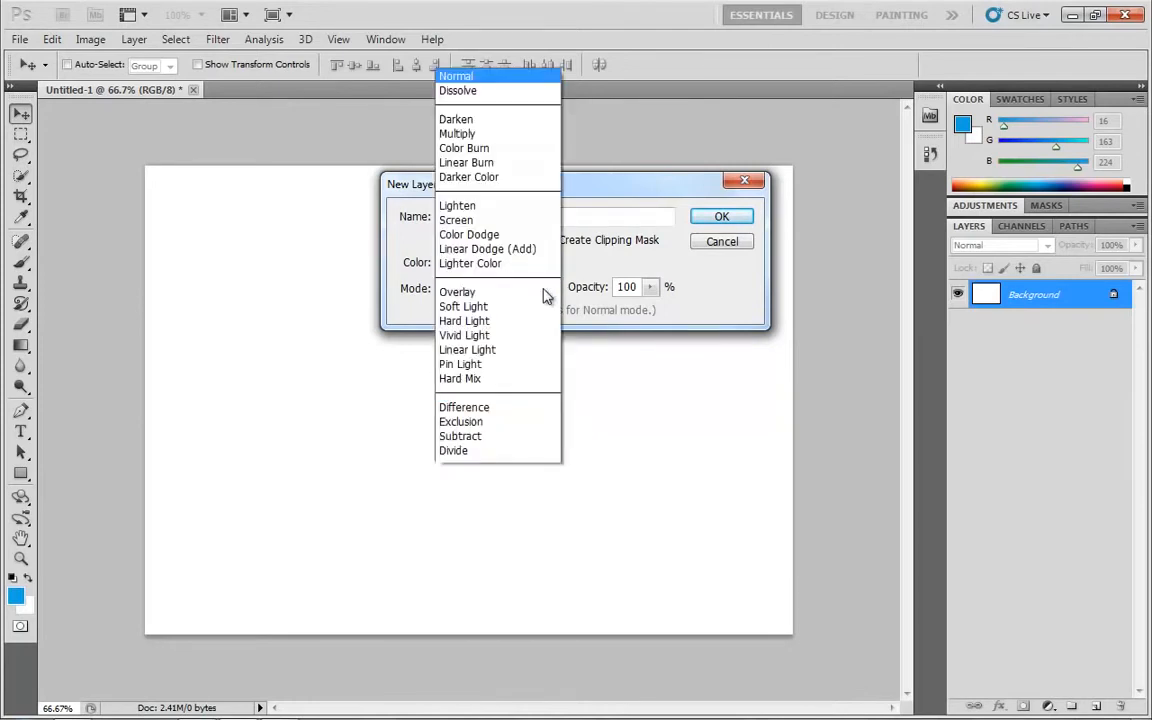
pyautogui.click(740, 297)
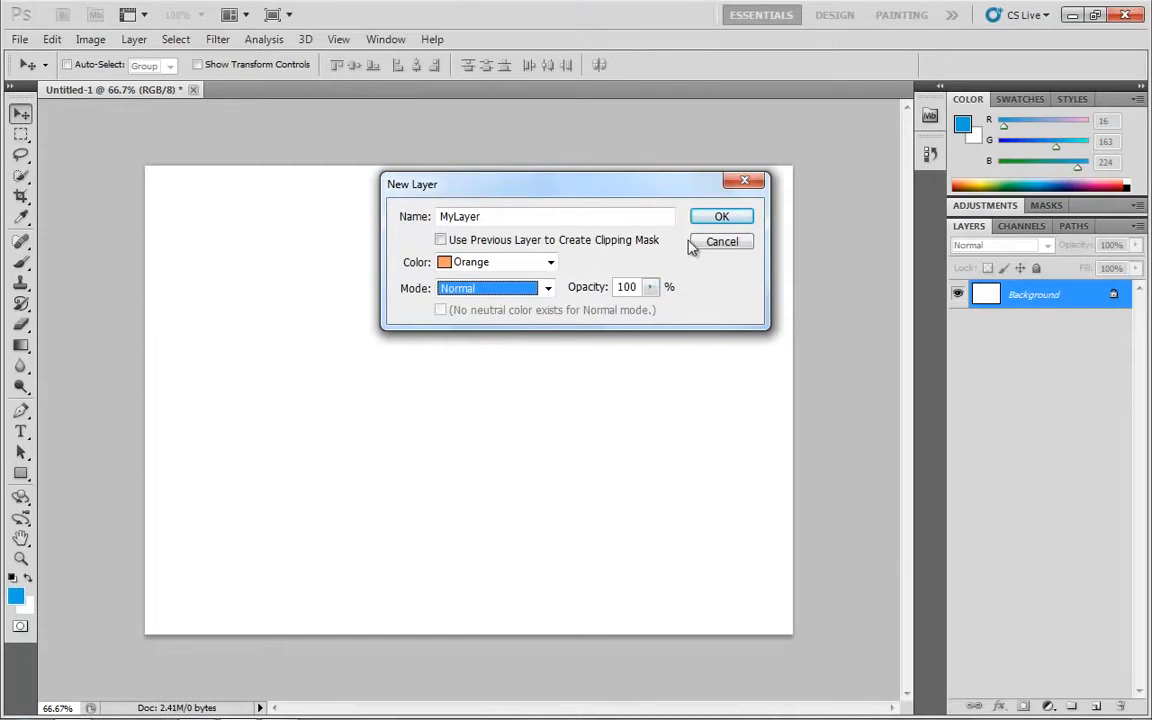
pyautogui.click(727, 221)
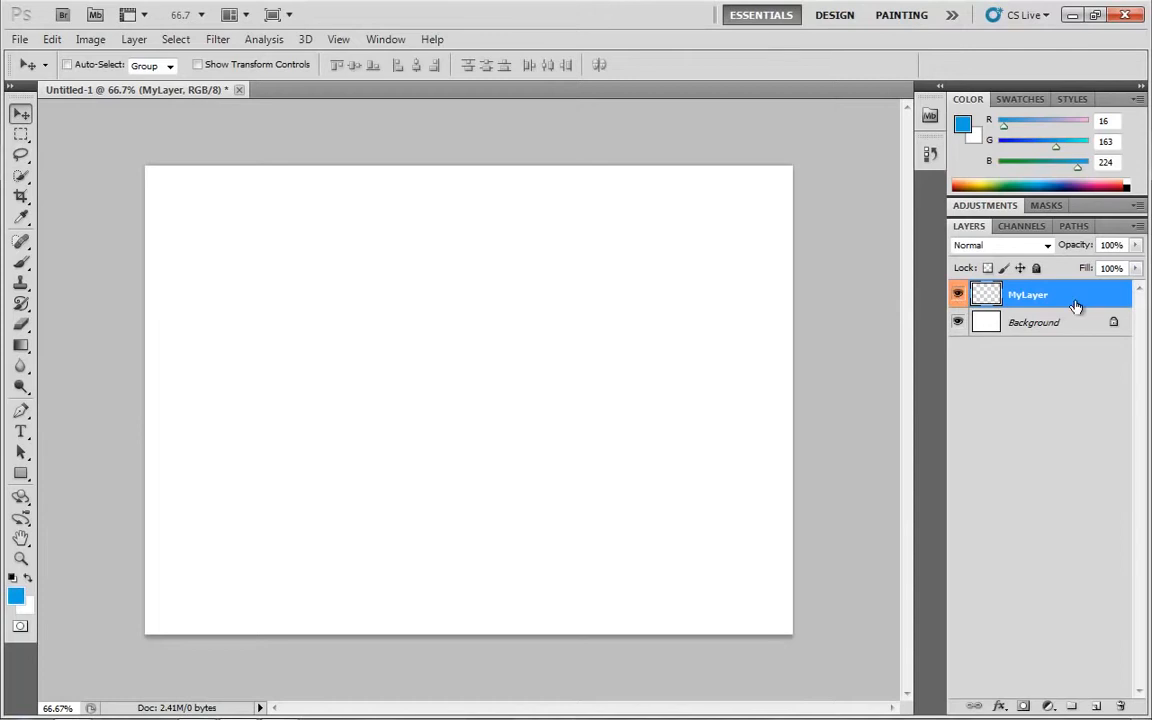
# Delete MyLayer, and bring up the New Layer dialog and cancel it
pyautogui.moveTo(1074, 304); pyautogui.dragTo(1121, 706)
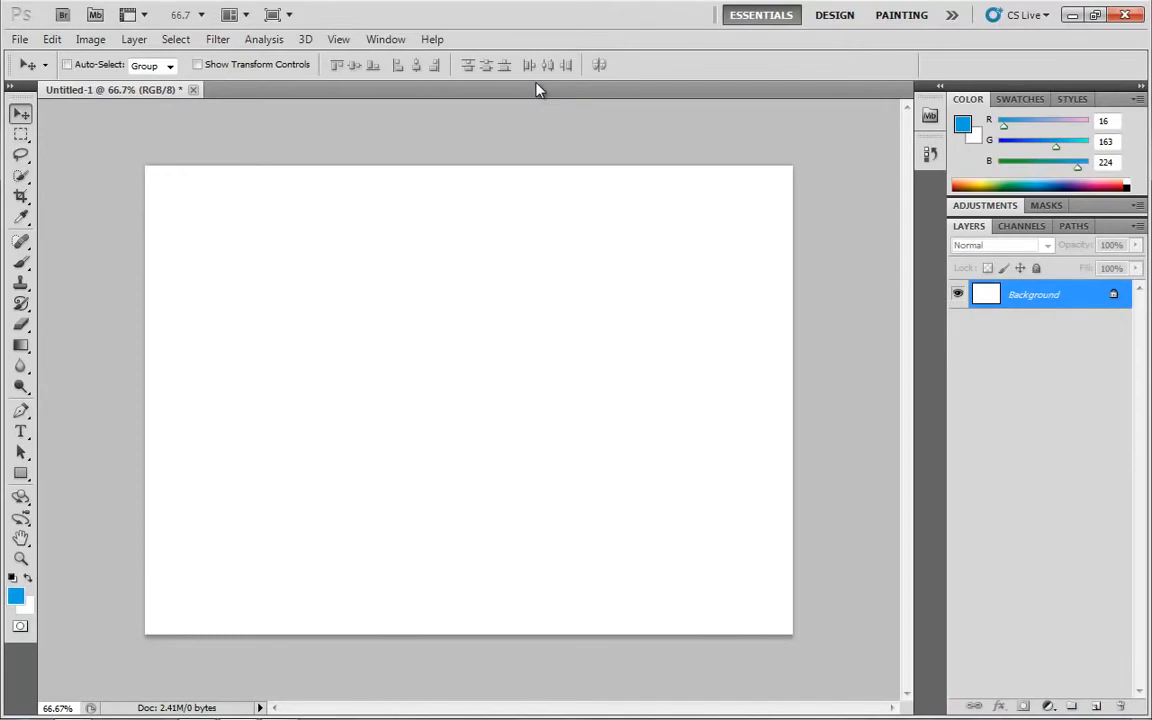
pyautogui.hotkey('ctrl', 'shift', 'n')
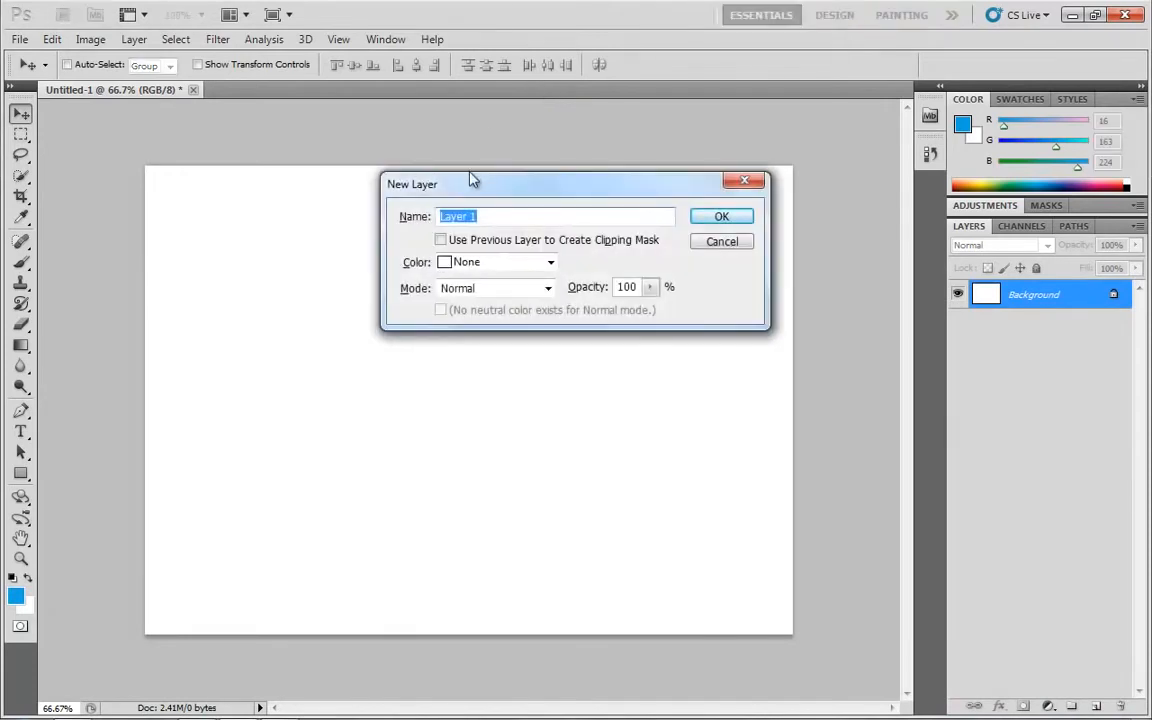
pyautogui.click(720, 243)
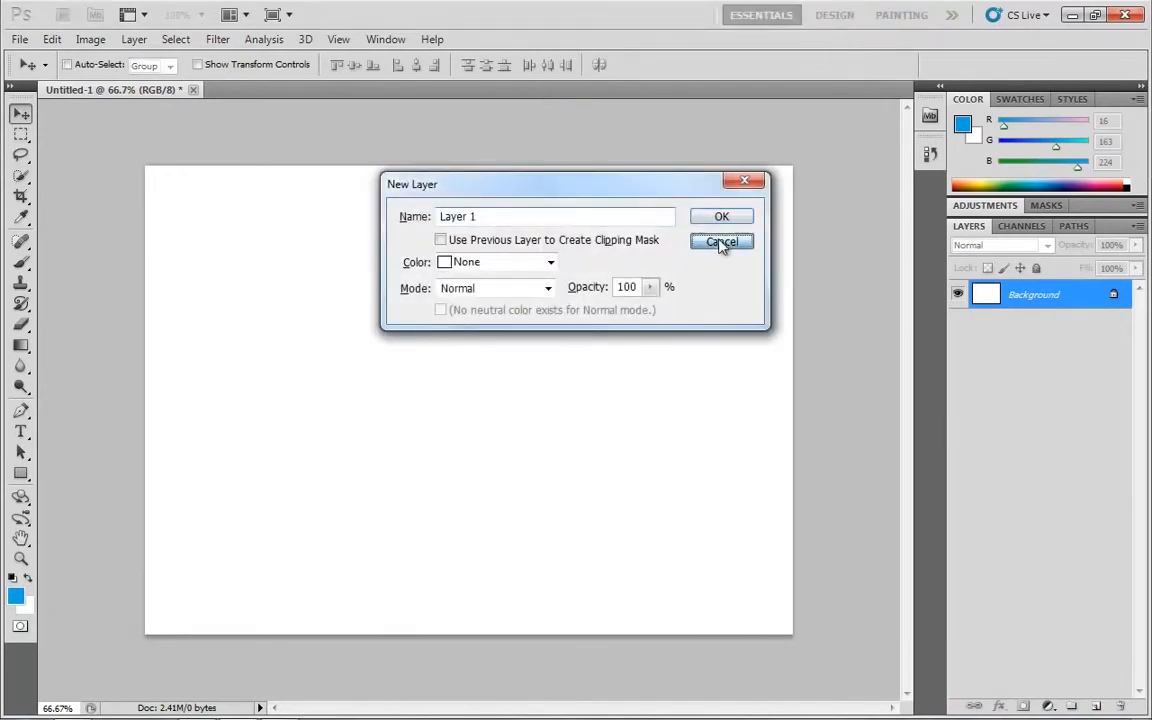
# Add a new empty layer above the background and keep its default name, Layer 1
pyautogui.click(1096, 706)
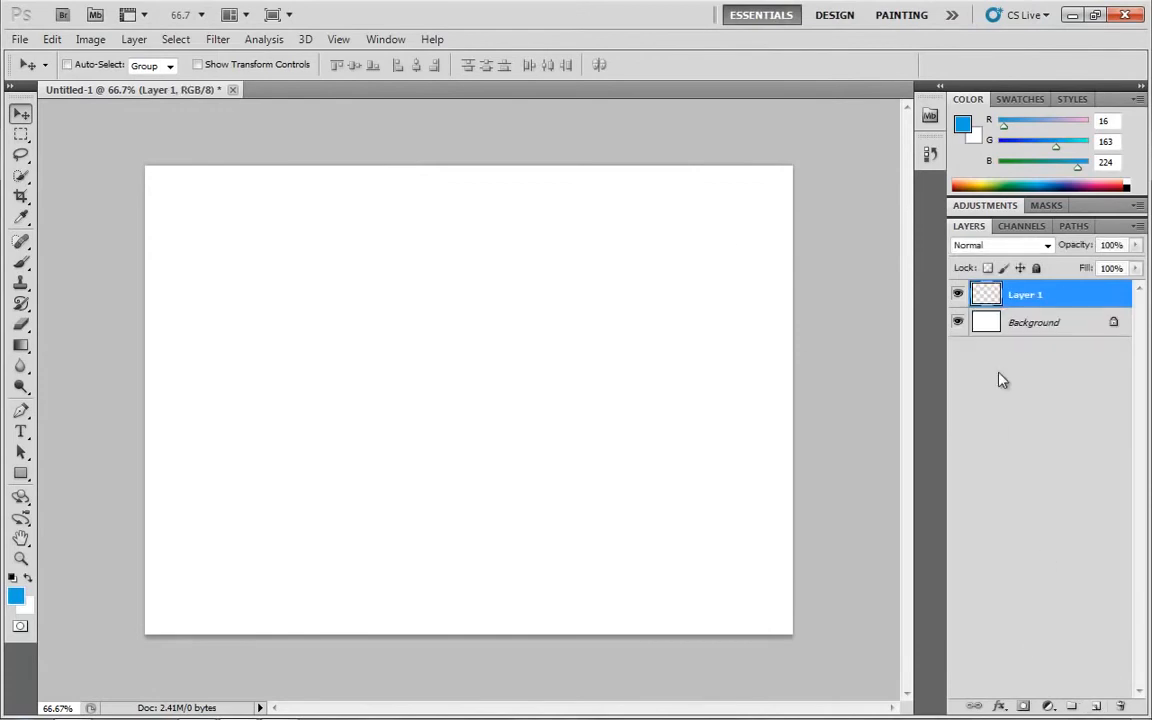
pyautogui.doubleClick(1020, 297)
pyautogui.click(1070, 302)
pyautogui.doubleClick(1025, 295)
pyautogui.press('Return')
# Examine the name and colour options in Layer 1's properties without changing them
pyautogui.rightClick(985, 296)
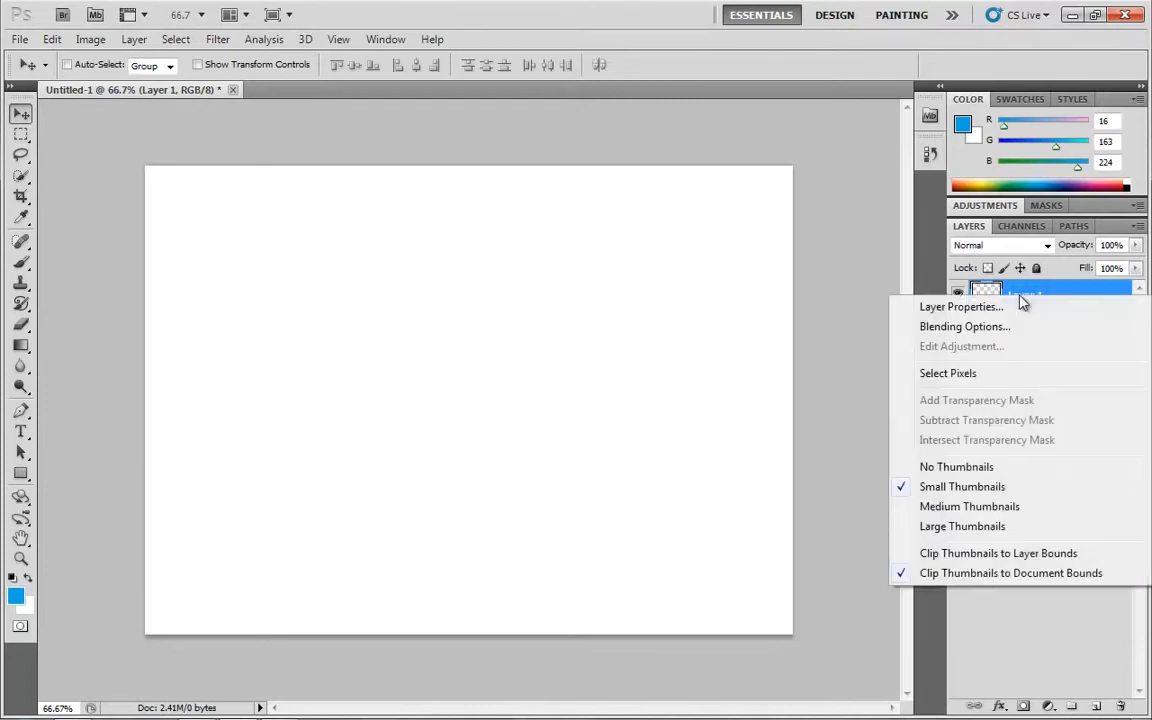
pyautogui.click(996, 310)
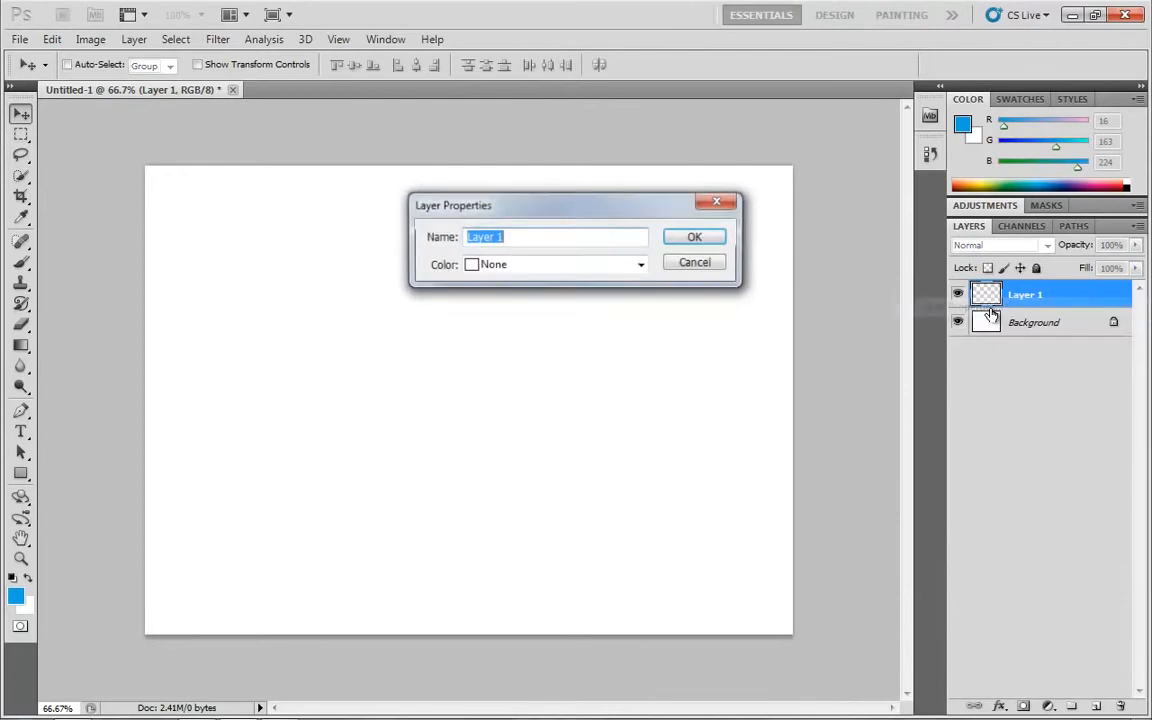
pyautogui.click(641, 264)
pyautogui.click(512, 258)
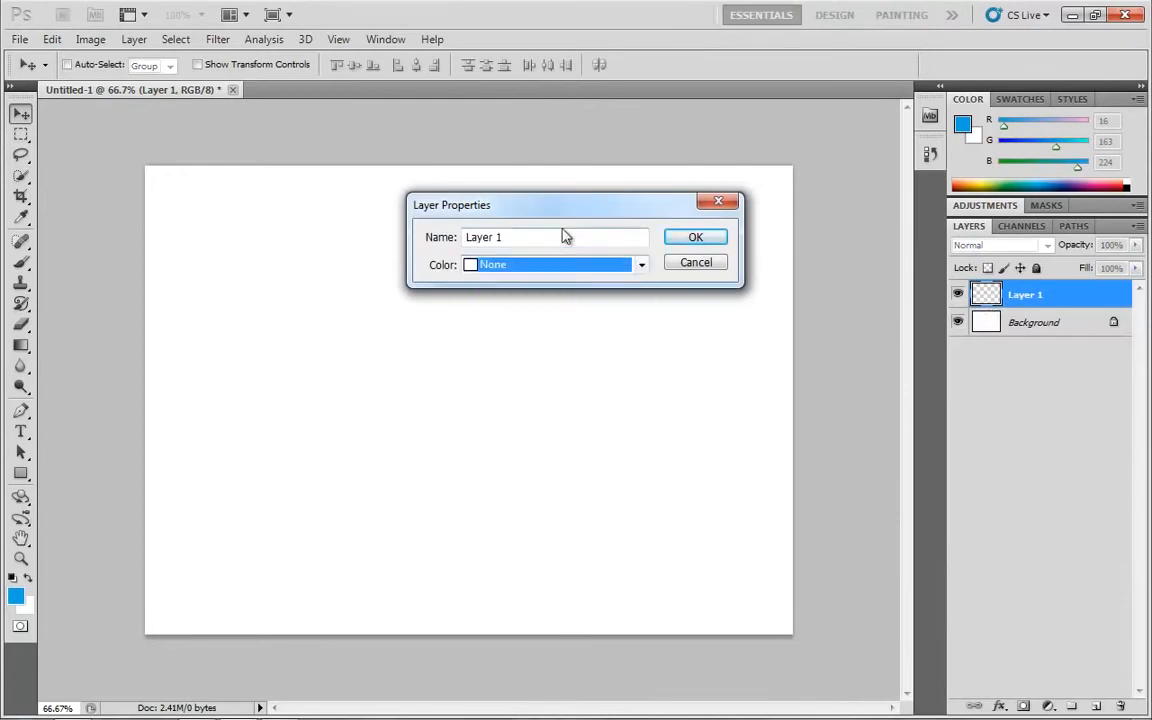
pyautogui.click(720, 203)
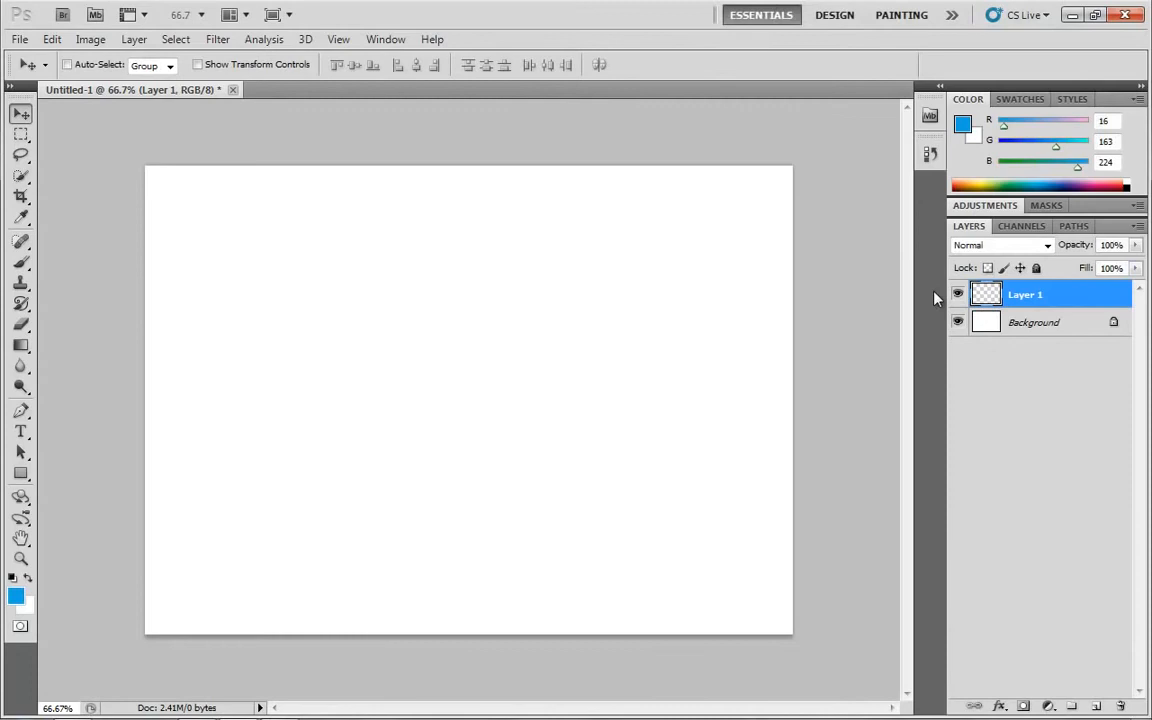
# Examine the New Layer dialog's options and Layer 1's blending modes, keeping the mode at Normal
pyautogui.click(134, 40)
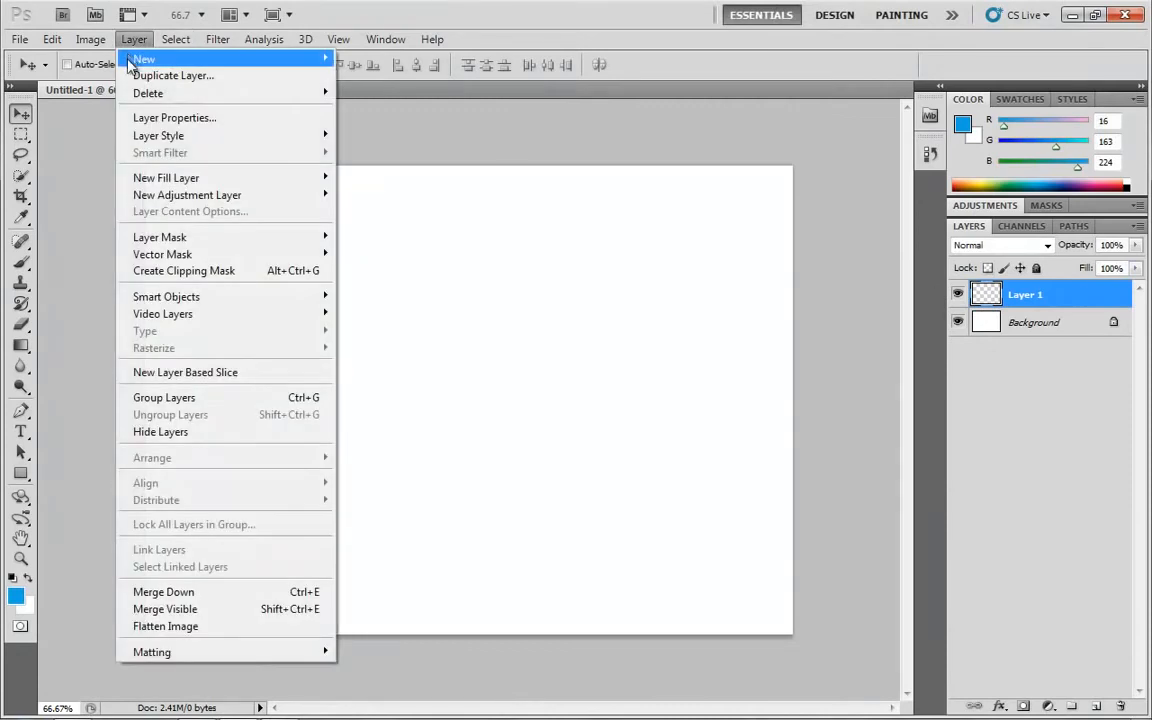
pyautogui.moveTo(180, 59)
pyautogui.click(370, 60)
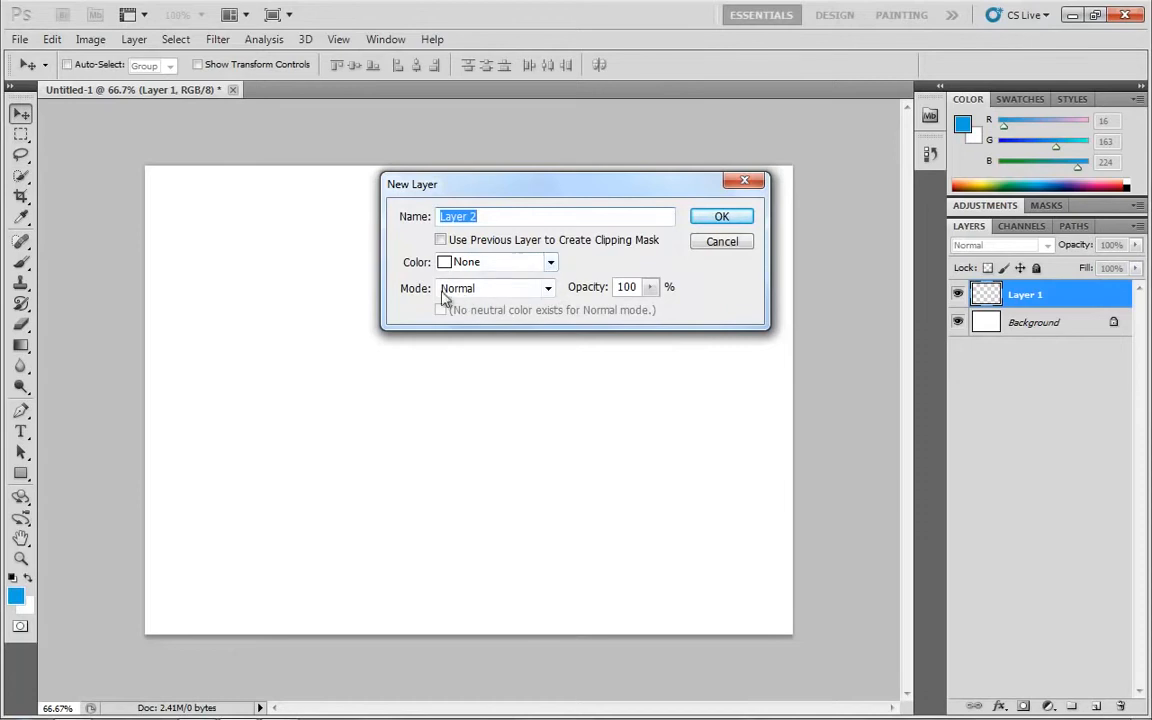
pyautogui.click(728, 245)
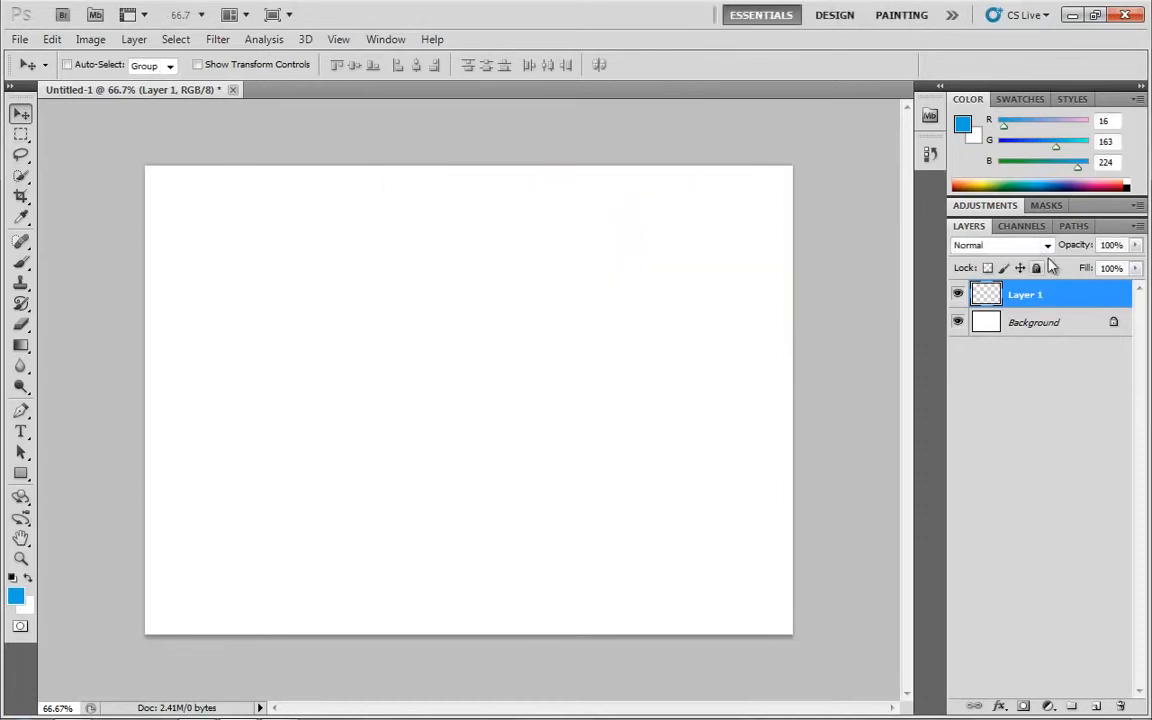
pyautogui.click(1000, 245)
pyautogui.click(975, 245)
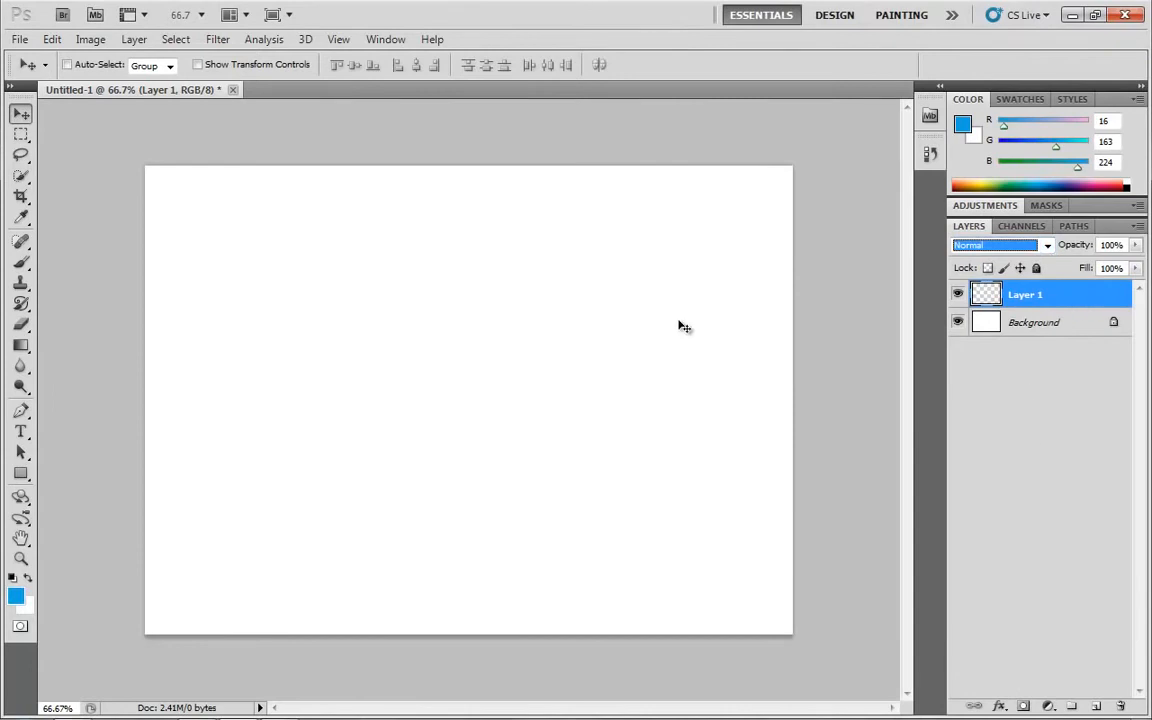
# Set the foreground colour to a deeper blue, #104be0
pyautogui.click(15, 596)
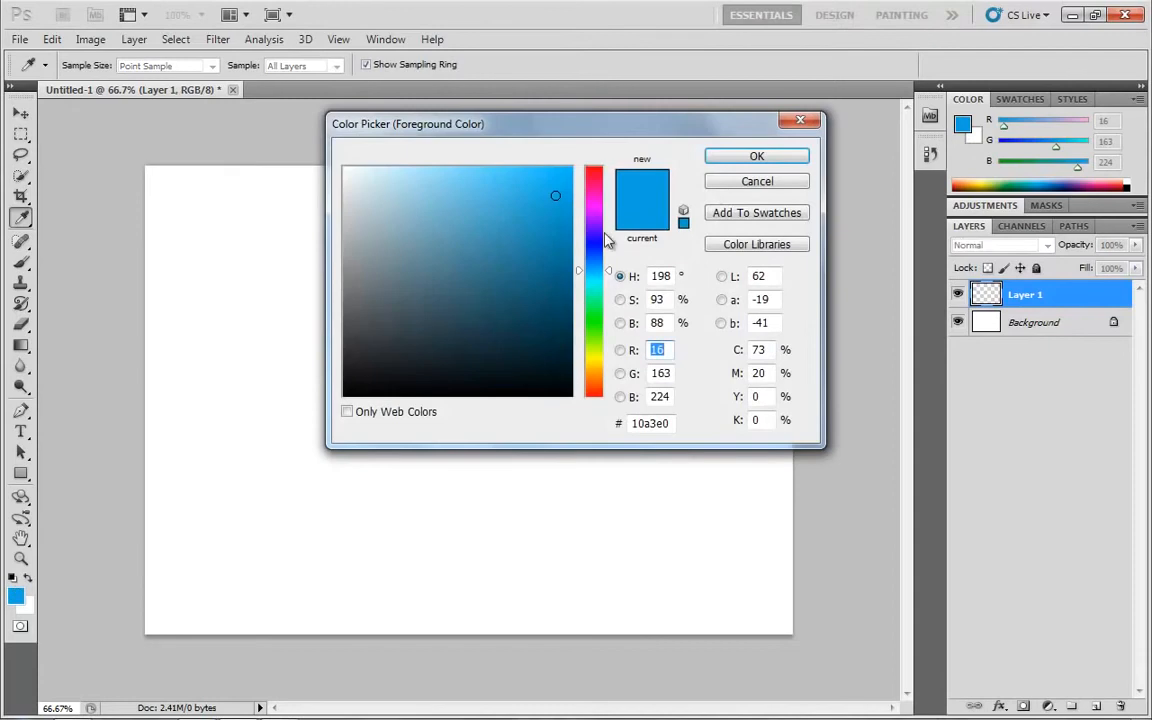
pyautogui.click(594, 256)
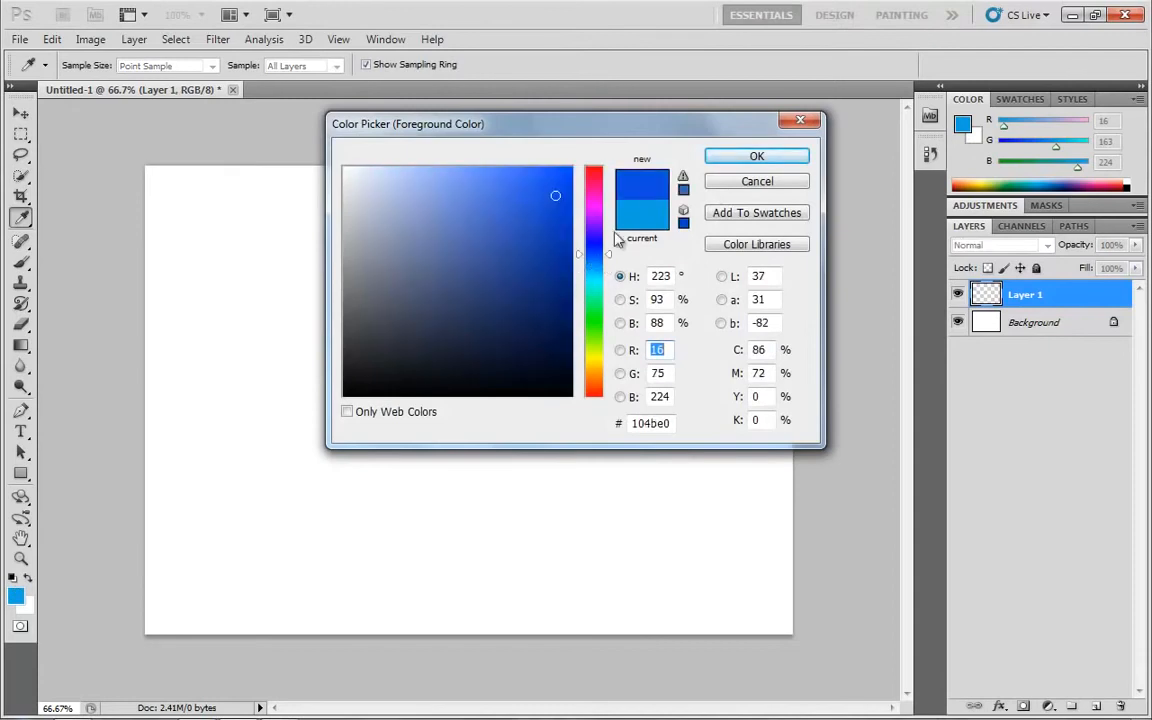
pyautogui.click(750, 160)
pyautogui.press('v')
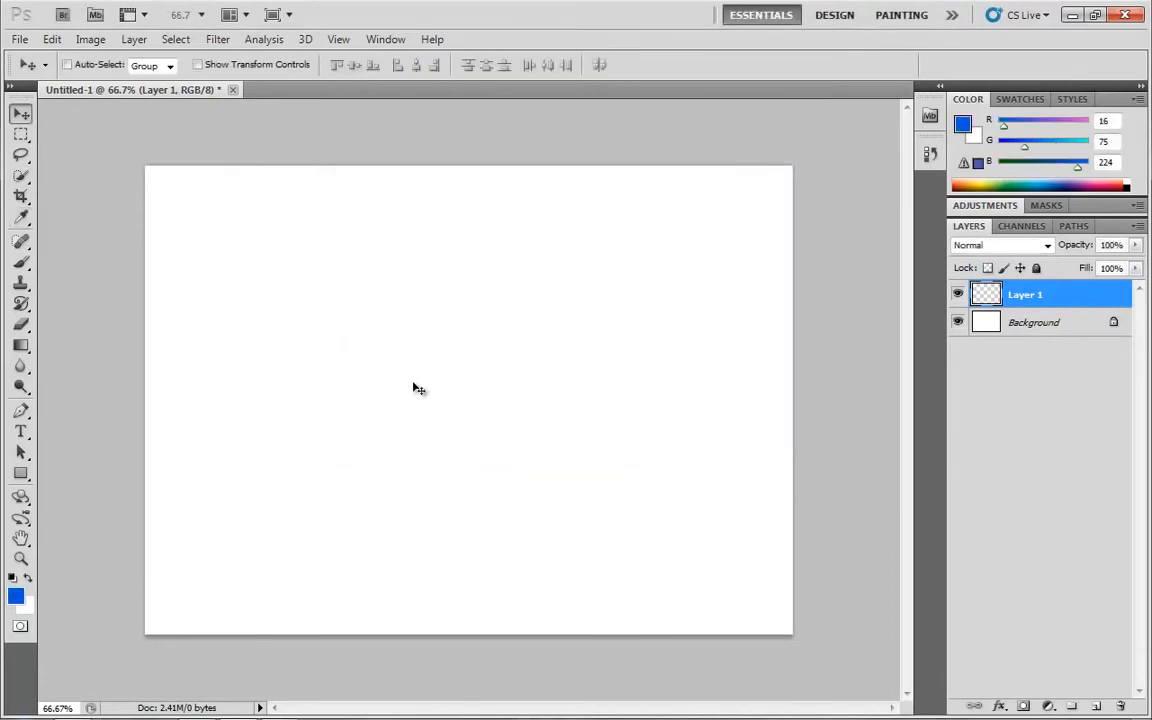
# Paint a large blue numeral 1 in the middle of the canvas on Layer 1 with a 30 px brush
pyautogui.press('b')
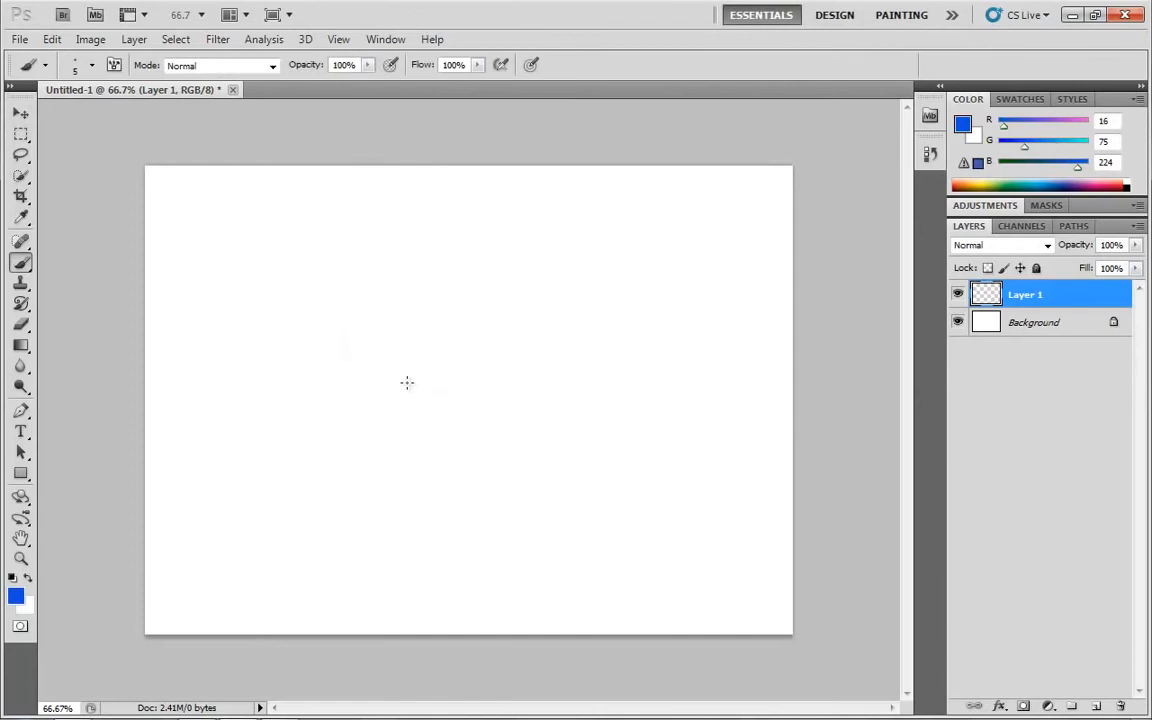
pyautogui.press(']')
pyautogui.press(']')
pyautogui.press(']')
pyautogui.press(']')
pyautogui.press(']')
pyautogui.press(']')
pyautogui.press(']')
pyautogui.press(']')
pyautogui.press('[')
pyautogui.moveTo(422, 329)
pyautogui.mouseDown()
pyautogui.moveTo(484, 285)
pyautogui.moveTo(463, 494)
pyautogui.mouseUp()
pyautogui.moveTo(404, 541); pyautogui.dragTo(549, 518)
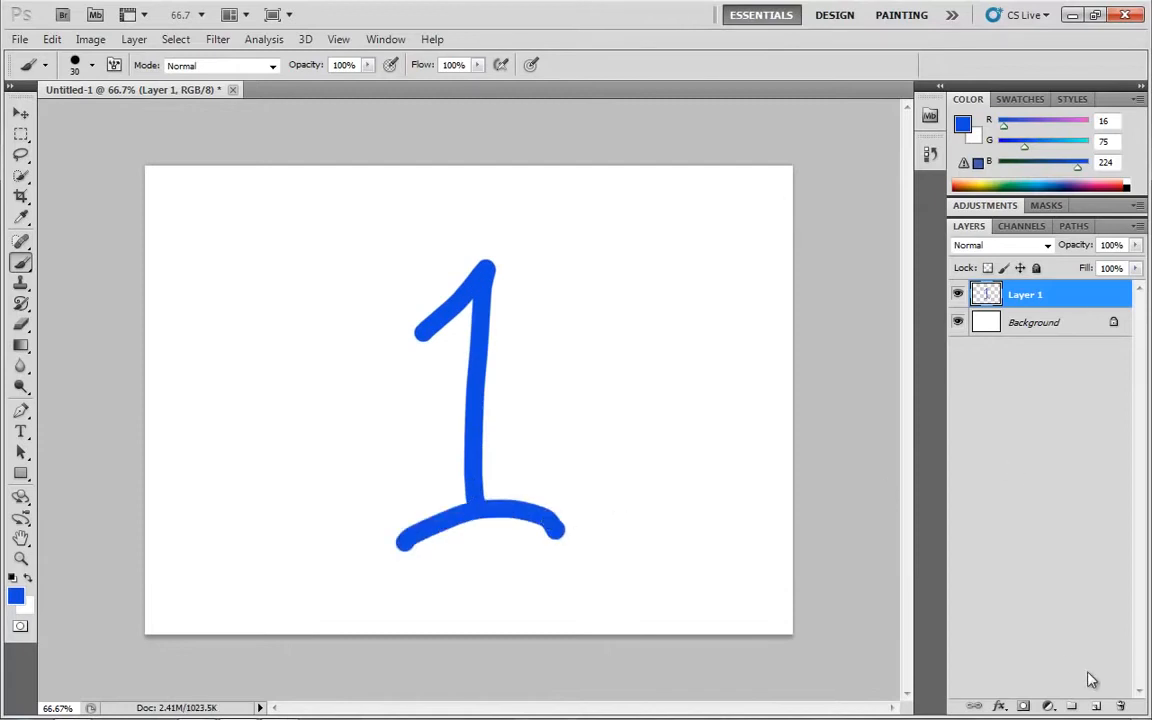
# Add a new layer and paint a large red (#e01010) numeral 2 over the blue 1
pyautogui.click(1097, 706)
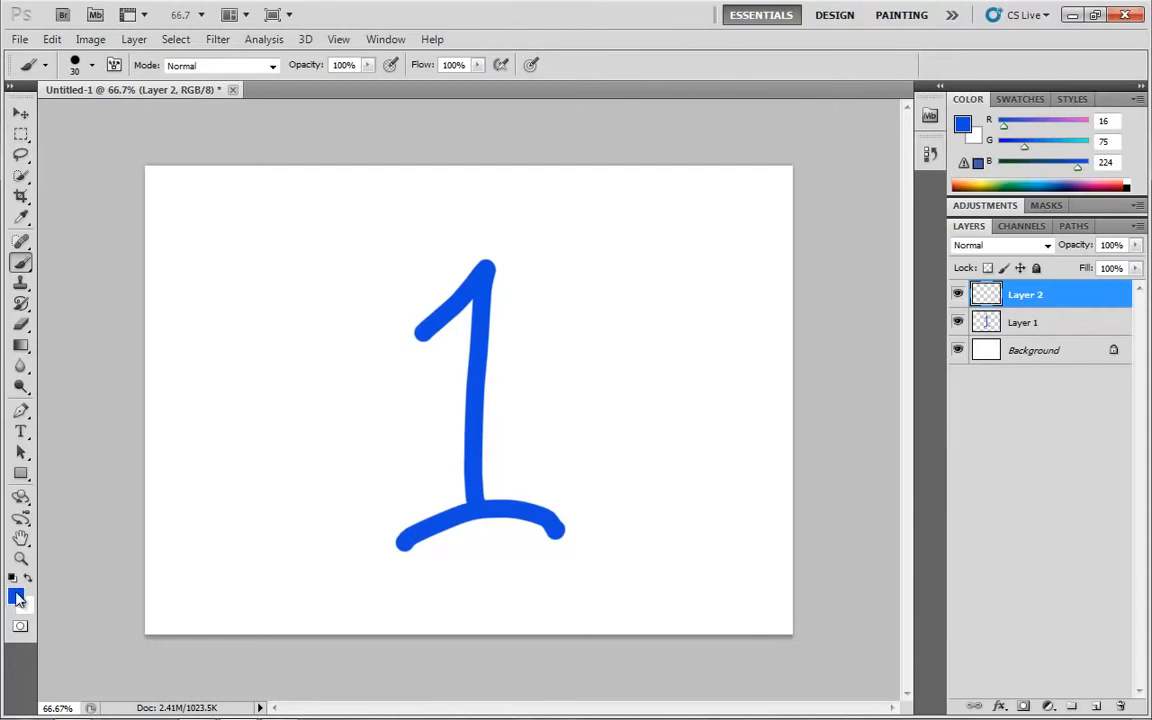
pyautogui.click(15, 597)
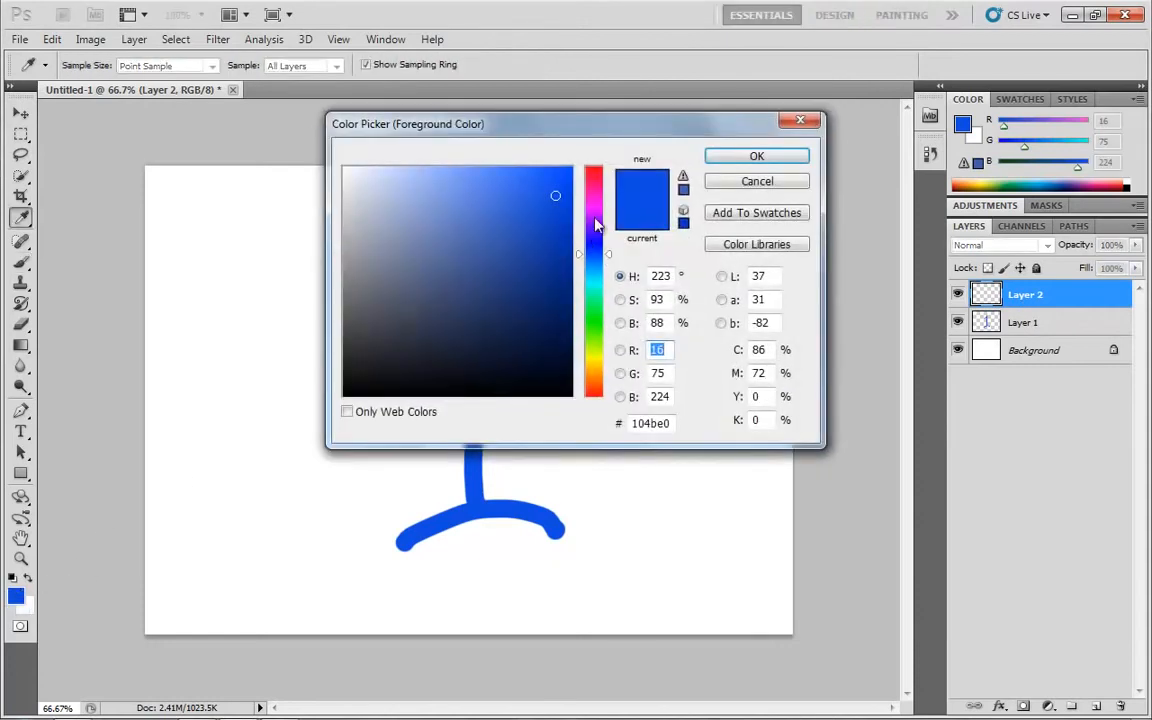
pyautogui.click(596, 178)
pyautogui.click(594, 166)
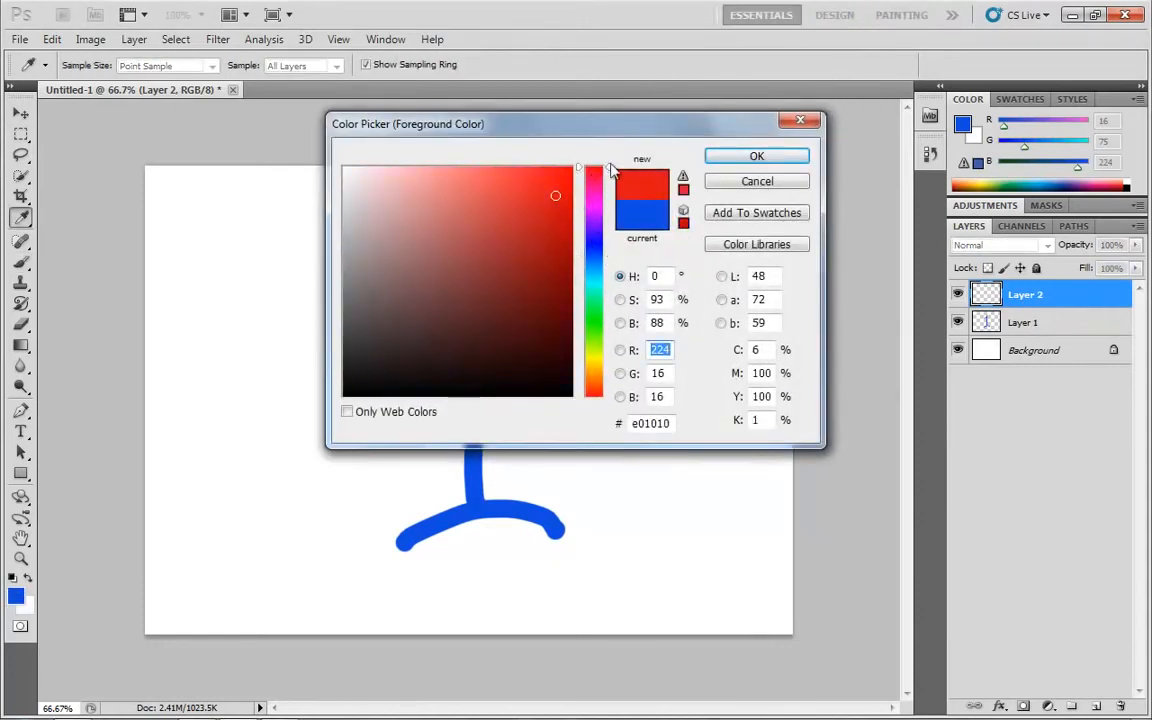
pyautogui.click(724, 163)
pyautogui.press('b')
pyautogui.moveTo(376, 342)
pyautogui.mouseDown()
pyautogui.moveTo(407, 301)
pyautogui.moveTo(529, 324)
pyautogui.moveTo(492, 449)
pyautogui.moveTo(376, 459)
pyautogui.moveTo(484, 426)
pyautogui.moveTo(610, 466)
pyautogui.mouseUp()
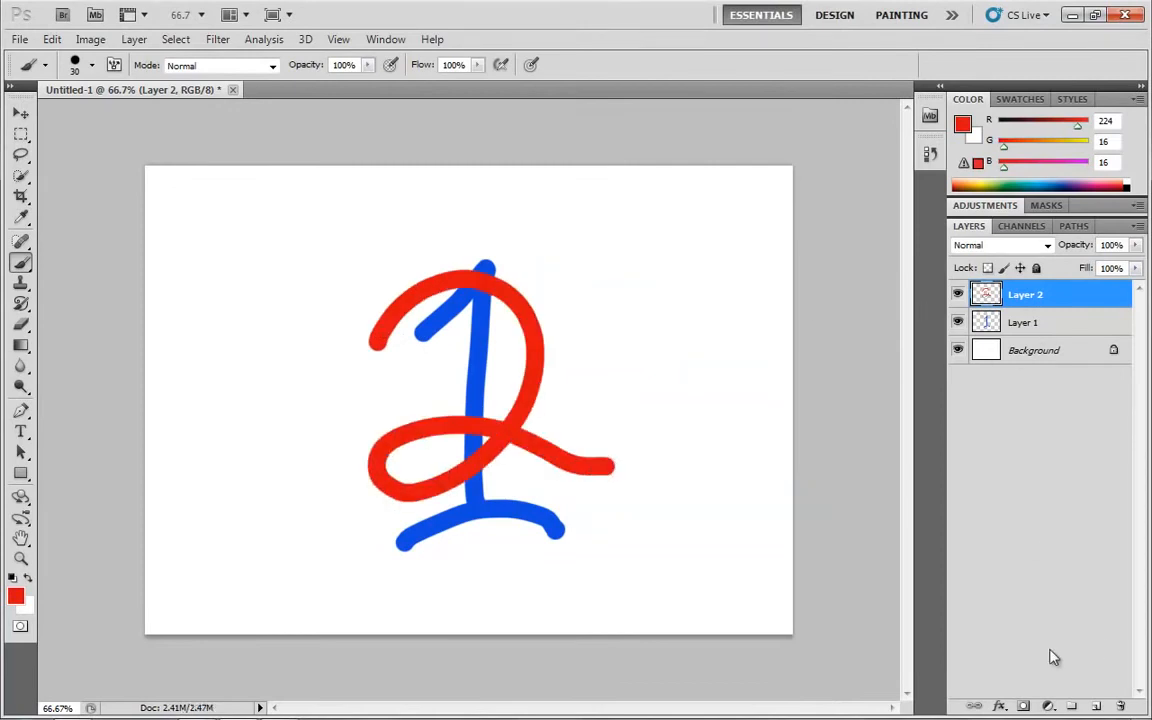
# Add another new layer and paint a large green (#2de010) numeral 3 over the other numerals
pyautogui.click(1098, 707)
pyautogui.click(15, 596)
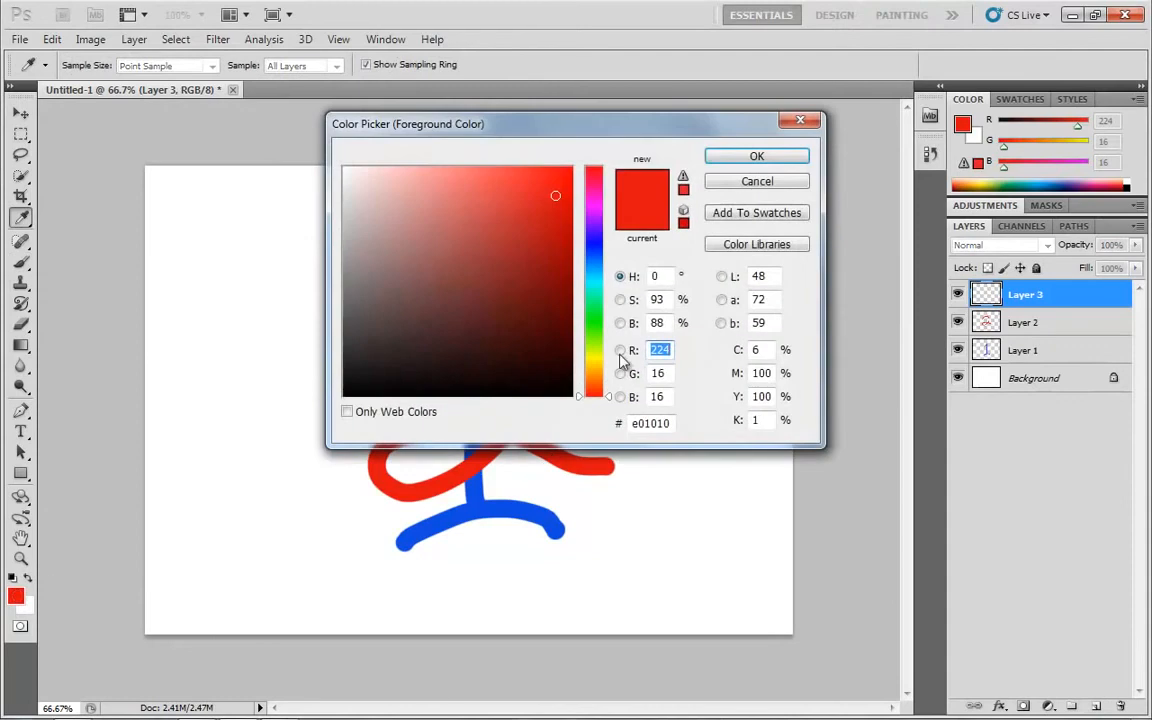
pyautogui.click(593, 325)
pyautogui.click(757, 157)
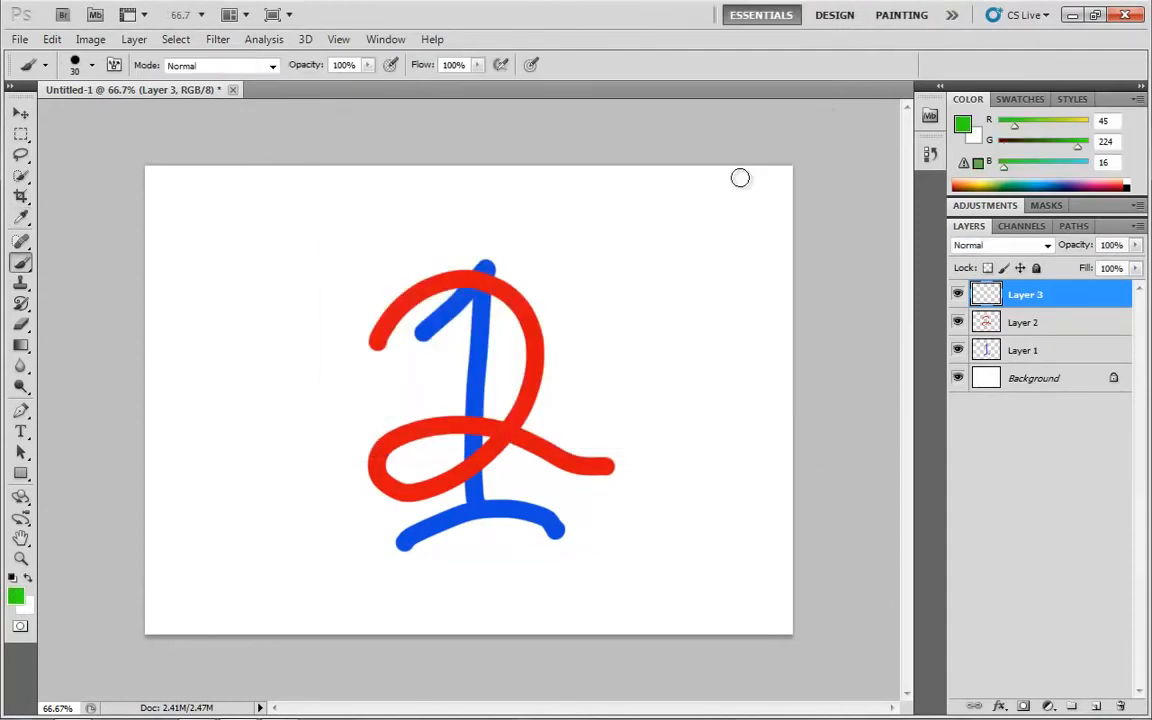
pyautogui.moveTo(358, 320)
pyautogui.mouseDown()
pyautogui.moveTo(482, 263)
pyautogui.moveTo(392, 498)
pyautogui.moveTo(342, 440)
pyautogui.mouseUp()
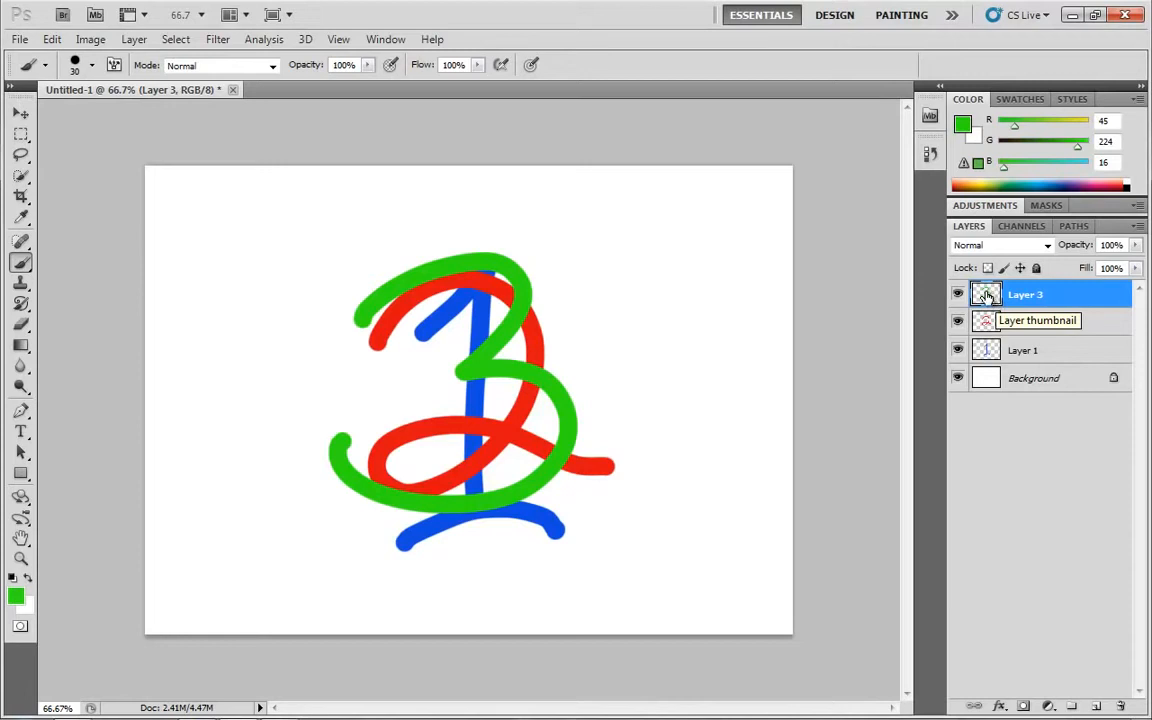
# Add a dark grey (#2a2a2a) solid colour fill layer directly above the Background
pyautogui.click(1036, 386)
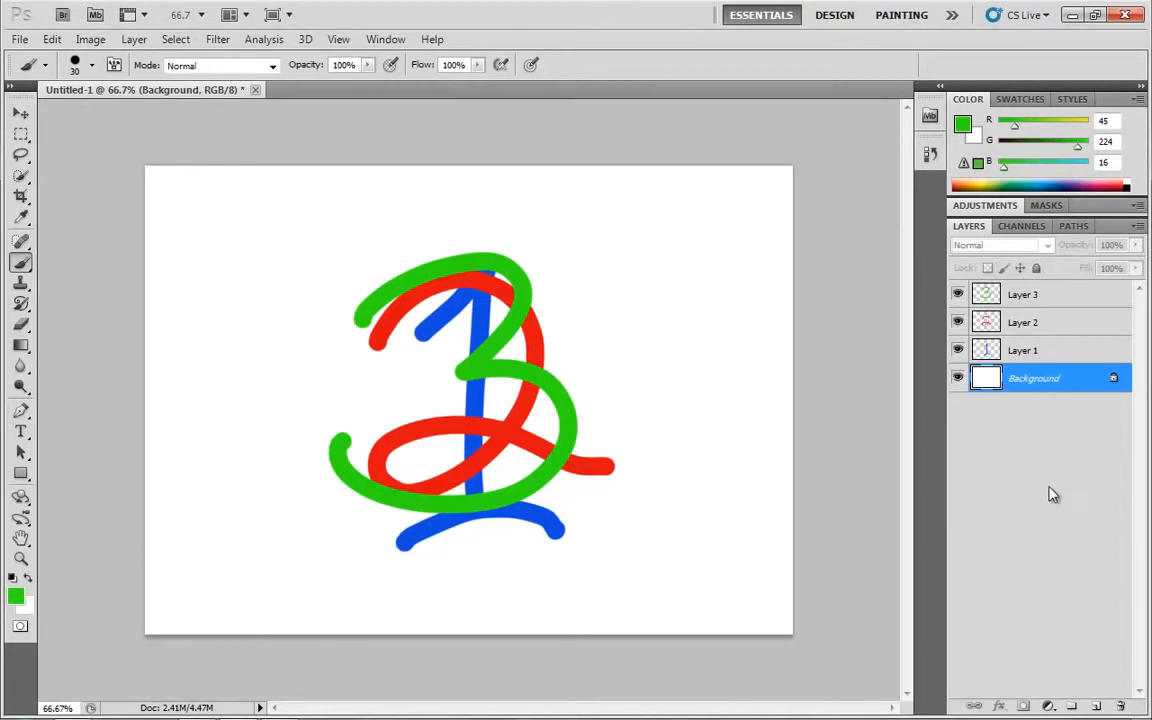
pyautogui.click(1048, 706)
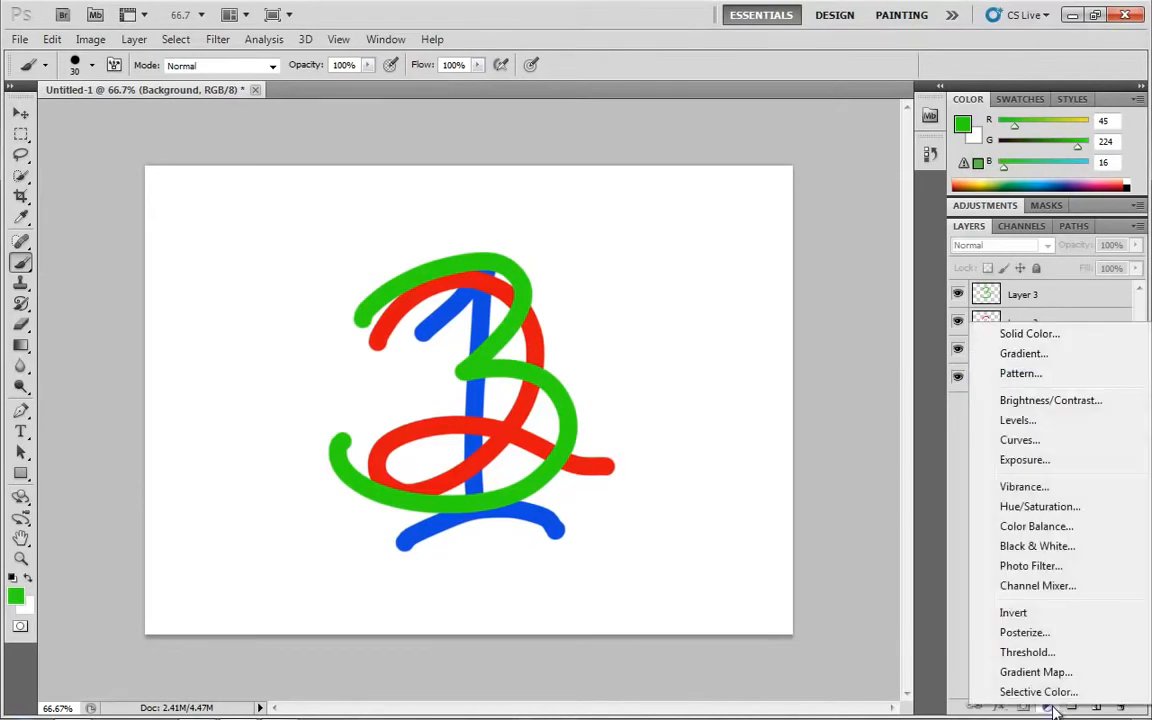
pyautogui.click(1030, 336)
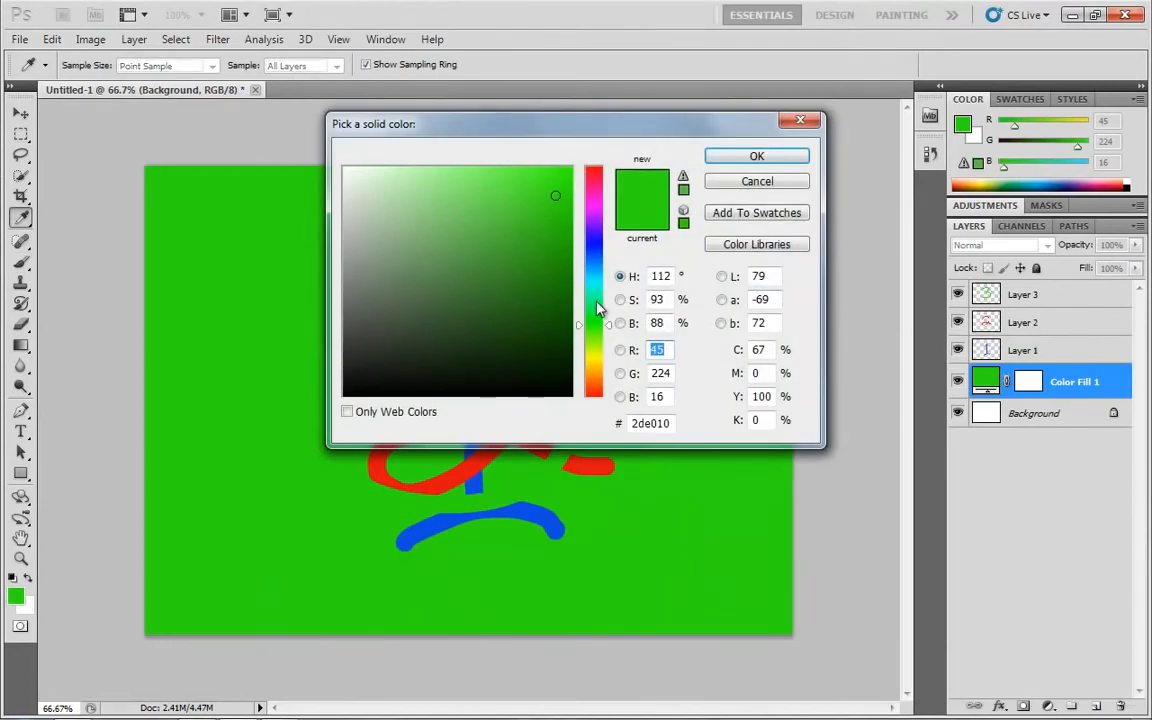
pyautogui.moveTo(597, 332); pyautogui.dragTo(596, 391)
pyautogui.moveTo(513, 356); pyautogui.dragTo(332, 362)
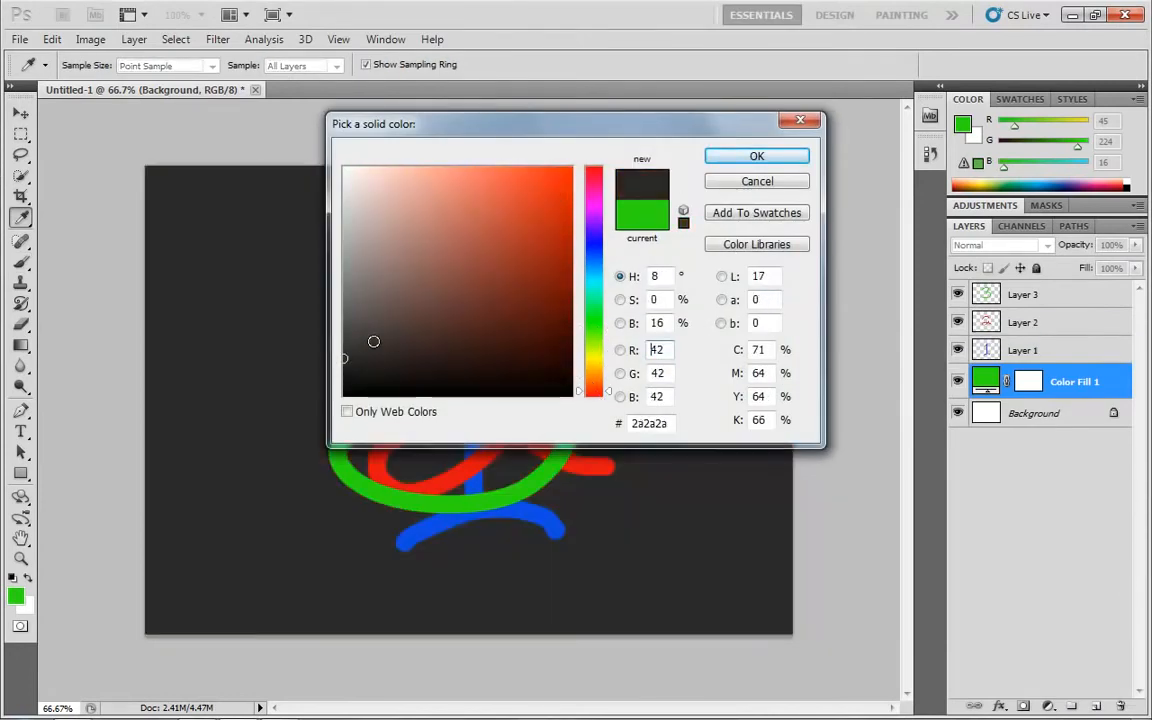
pyautogui.click(745, 157)
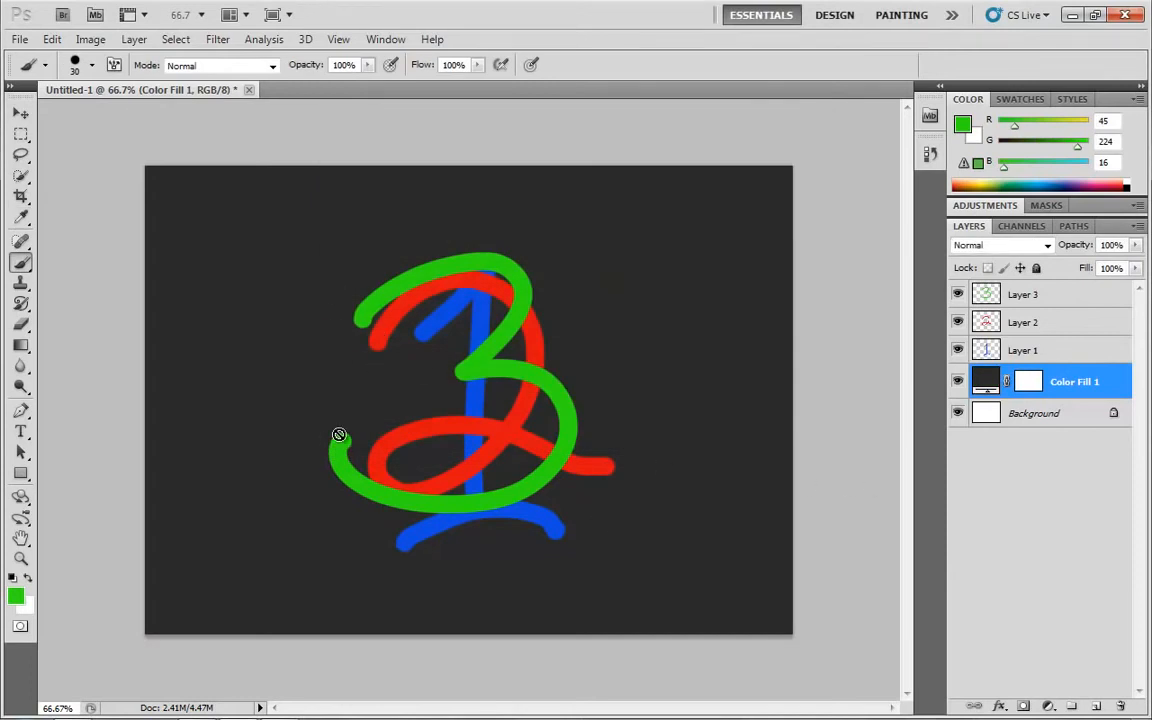
# Toggle the solid colour fill layer's visibility to compare the canvas with and without it, and delete that layer
pyautogui.click(958, 382)
pyautogui.click(958, 383)
pyautogui.click(958, 383)
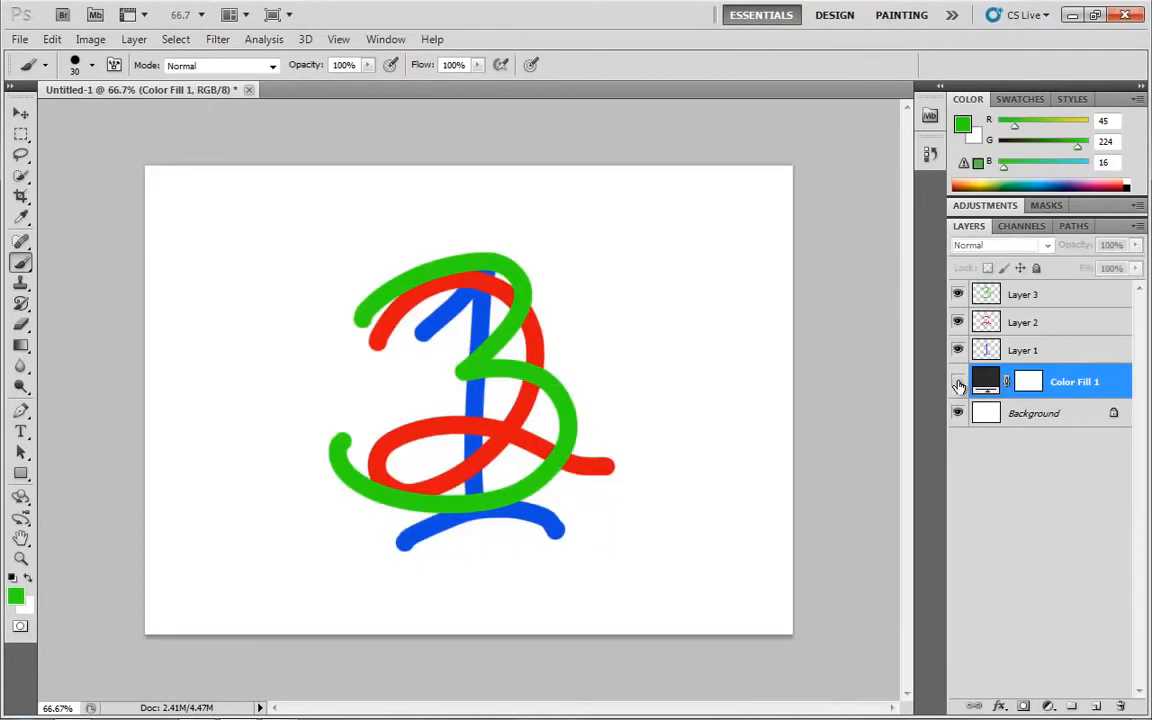
pyautogui.click(958, 383)
pyautogui.click(958, 383)
pyautogui.moveTo(1030, 389); pyautogui.dragTo(1122, 706)
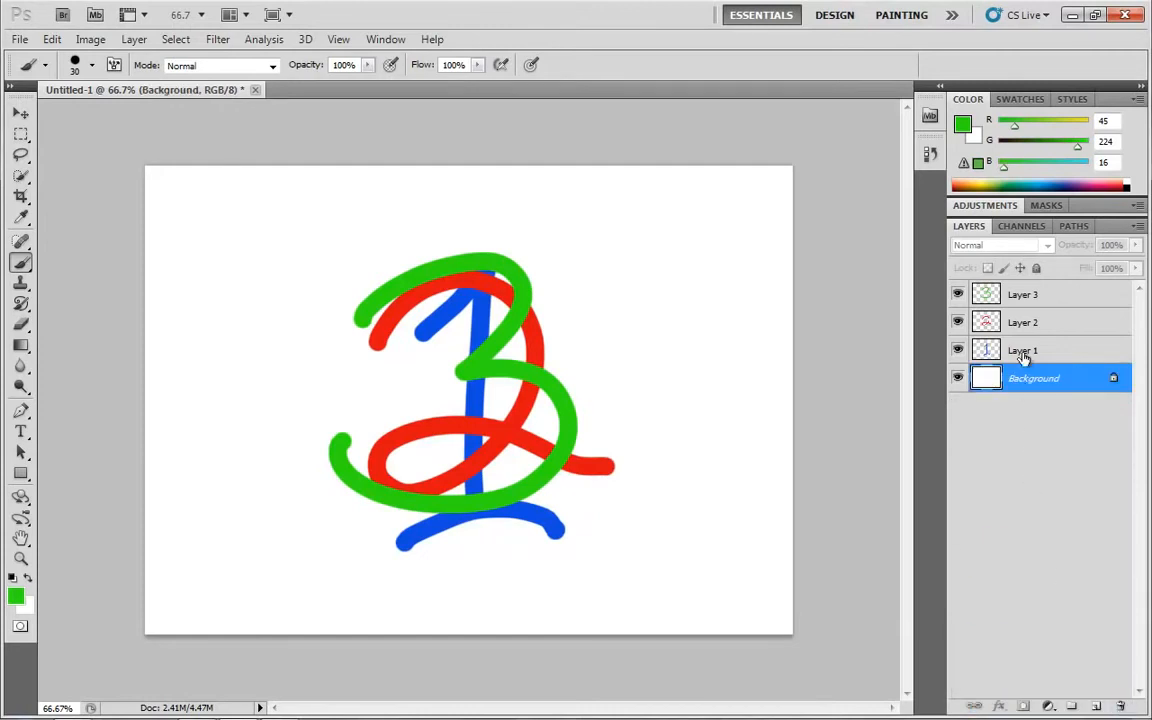
# Reorder the layers so that Layer 1 is on top, with Layer 2 below it and Layer 3 above the Background
pyautogui.click(1040, 295)
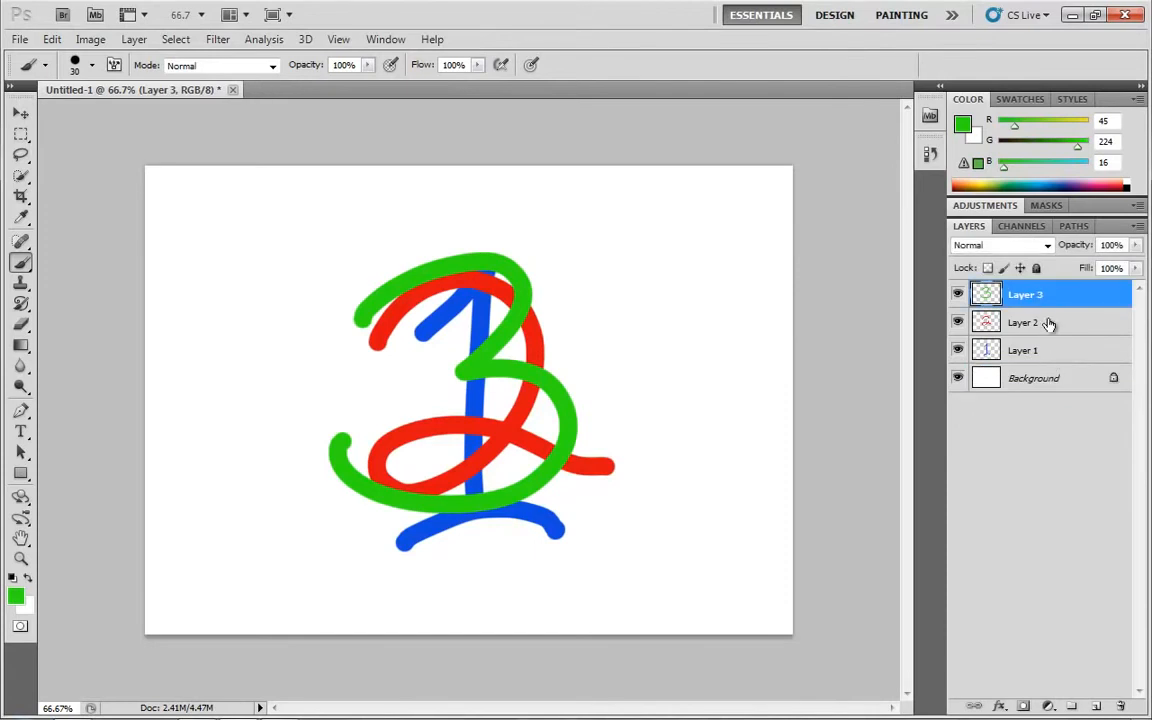
pyautogui.click(1049, 323)
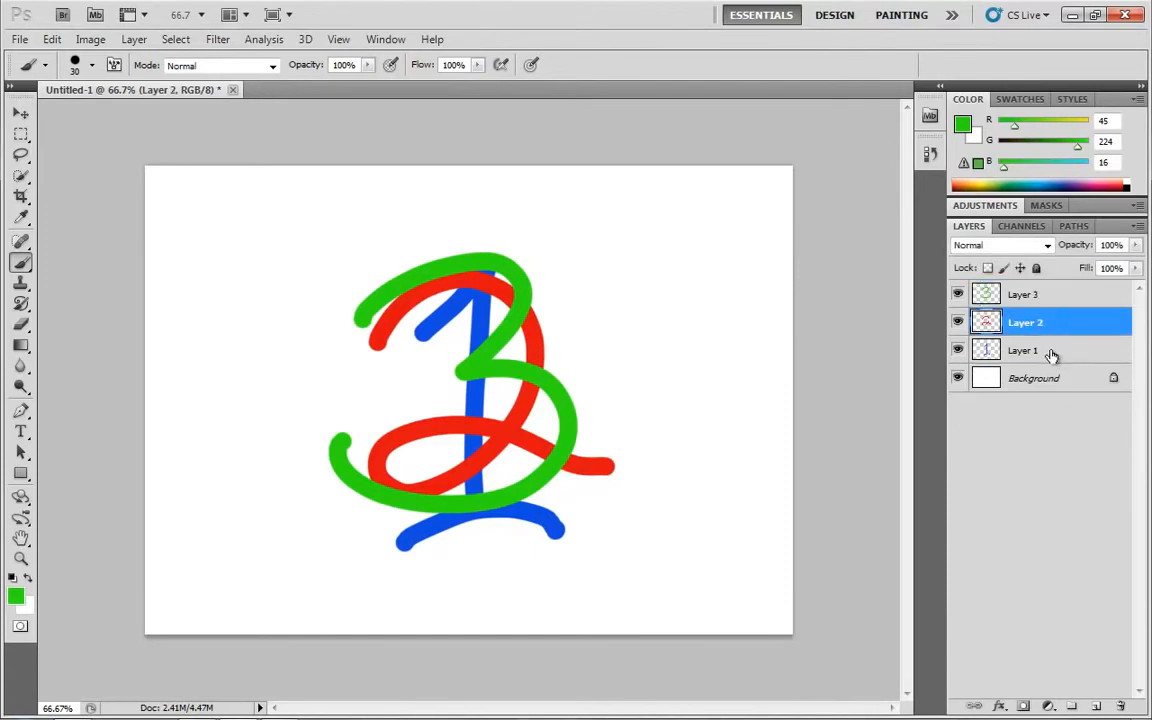
pyautogui.click(1052, 356)
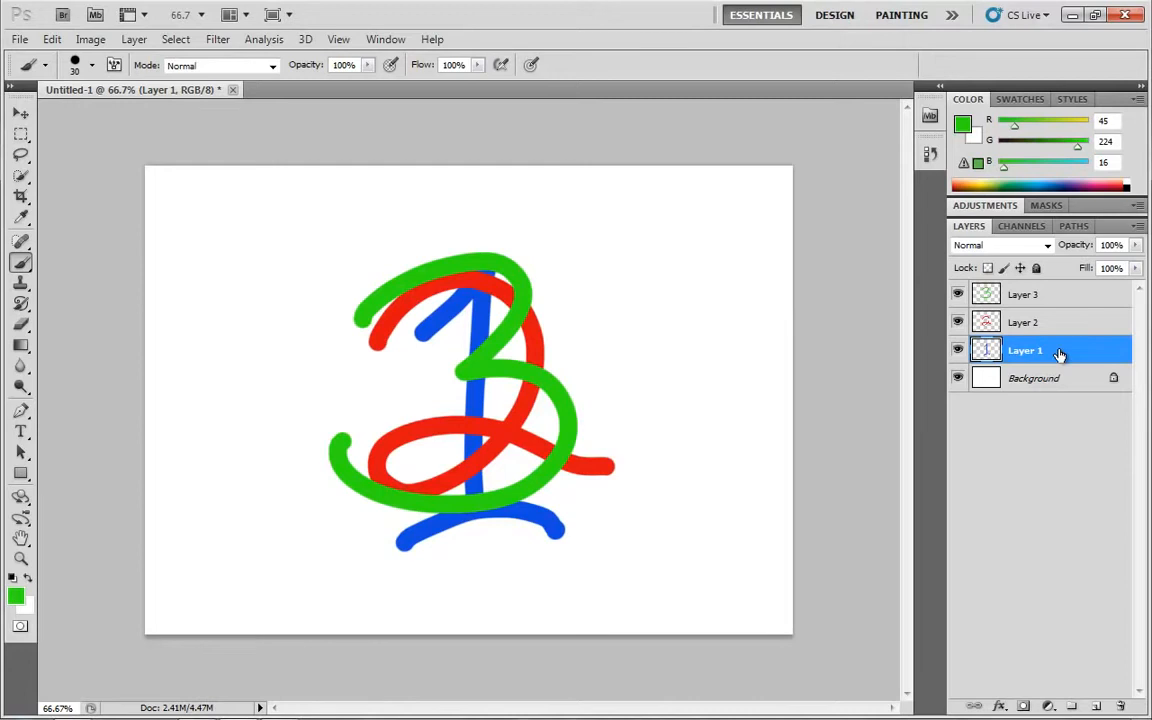
pyautogui.moveTo(1060, 355); pyautogui.dragTo(1046, 290)
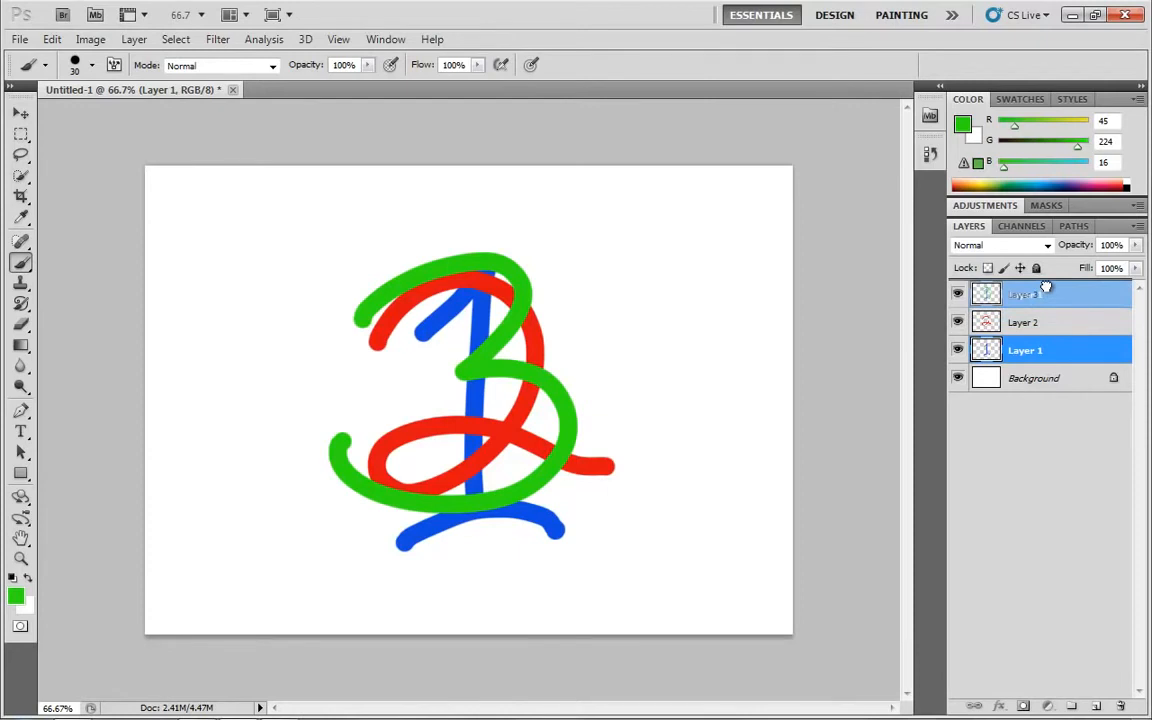
pyautogui.moveTo(1046, 290); pyautogui.dragTo(1046, 292)
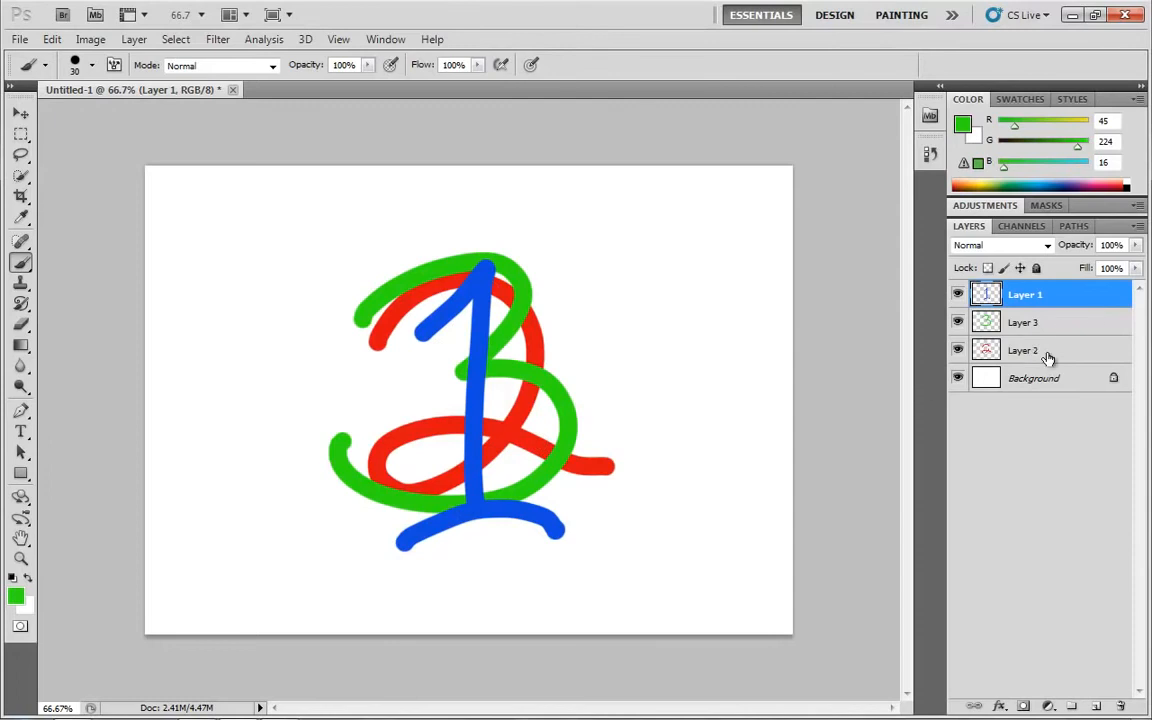
pyautogui.moveTo(1047, 358)
pyautogui.mouseDown()
pyautogui.moveTo(1046, 306)
pyautogui.moveTo(1052, 321)
pyautogui.mouseUp()
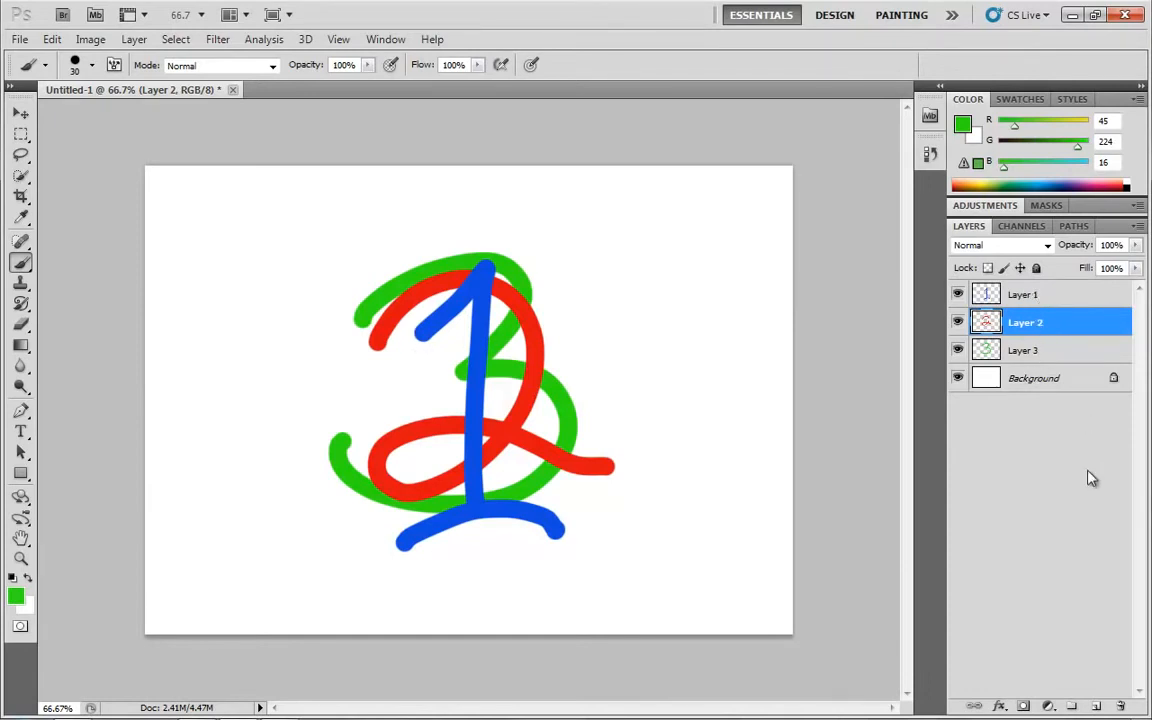
# Move the numerals apart on the canvas: the red 2 to the lower middle, the blue 1 to the upper left, the green 3 to the upper right
pyautogui.press('v')
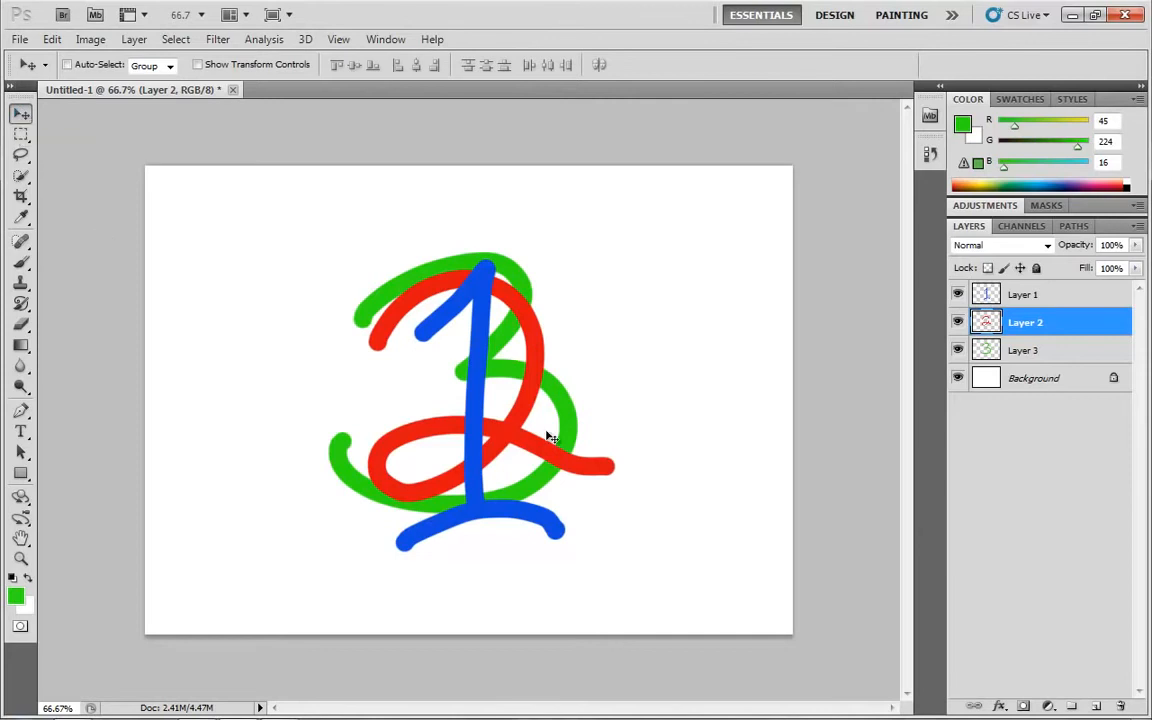
pyautogui.moveTo(520, 433); pyautogui.dragTo(503, 510)
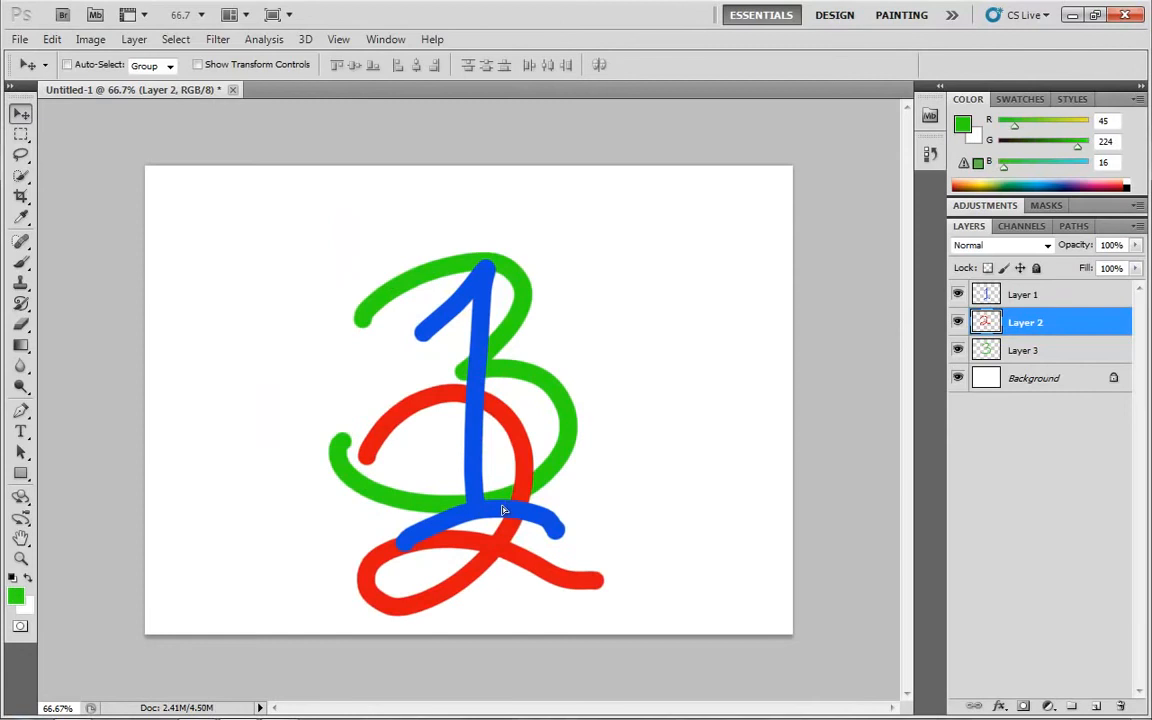
pyautogui.click(1025, 298)
pyautogui.moveTo(532, 465); pyautogui.dragTo(320, 384)
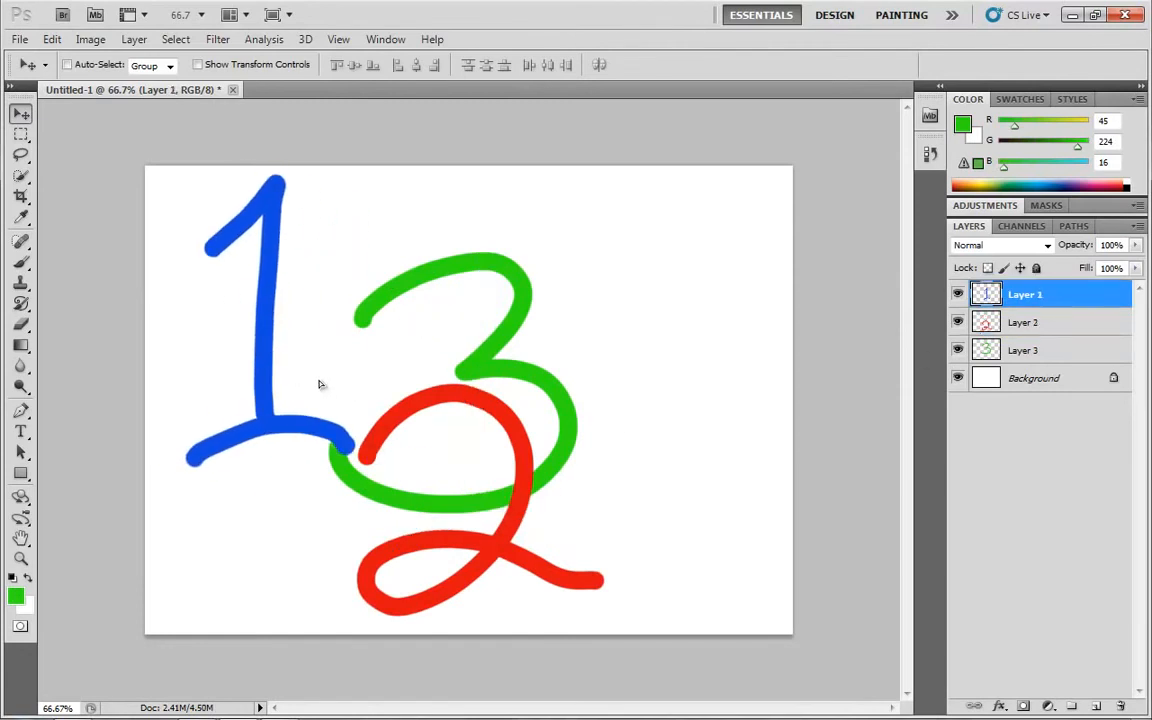
pyautogui.click(1000, 350)
pyautogui.moveTo(684, 398); pyautogui.dragTo(717, 318)
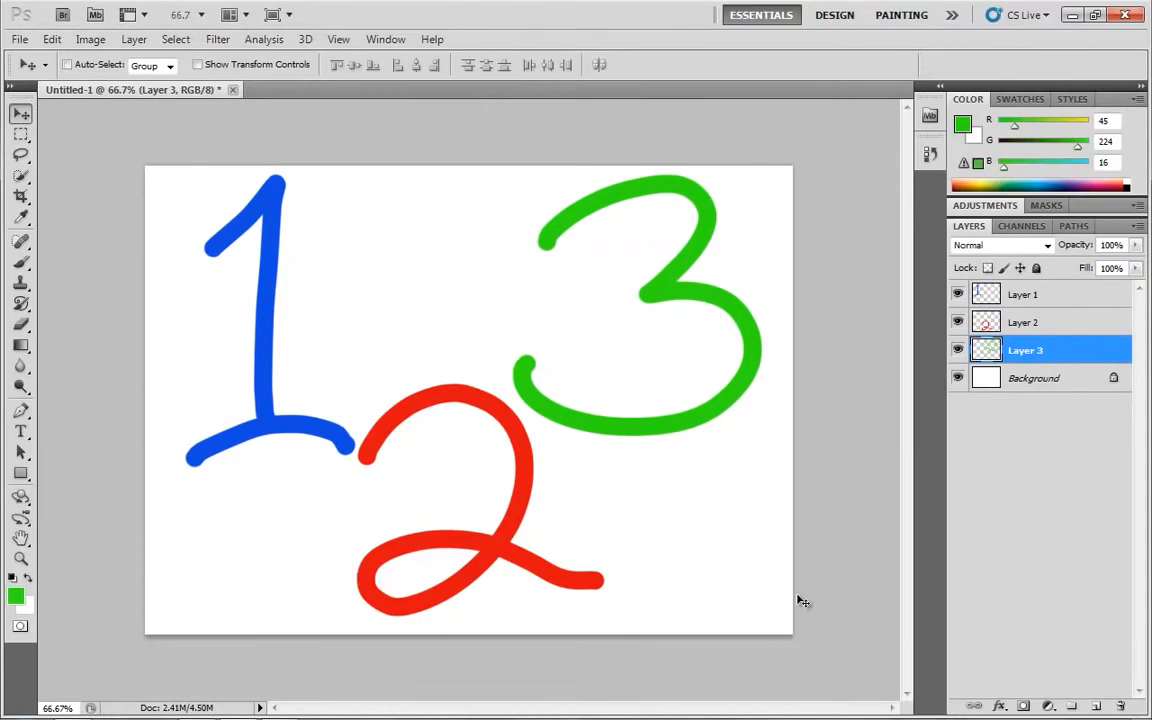
# Try to move the red 2 while Layer 3 is active, and return the green 3 to the canvas's upper-right area
pyautogui.moveTo(635, 391); pyautogui.dragTo(730, 321)
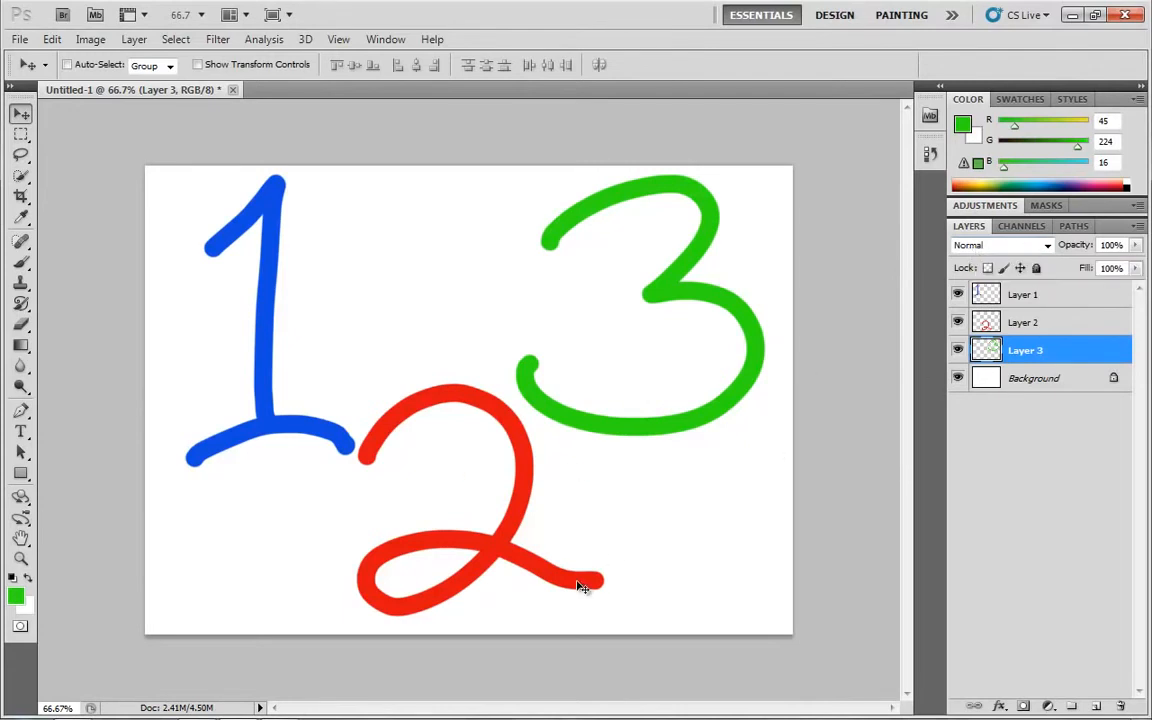
pyautogui.moveTo(521, 554); pyautogui.dragTo(380, 669)
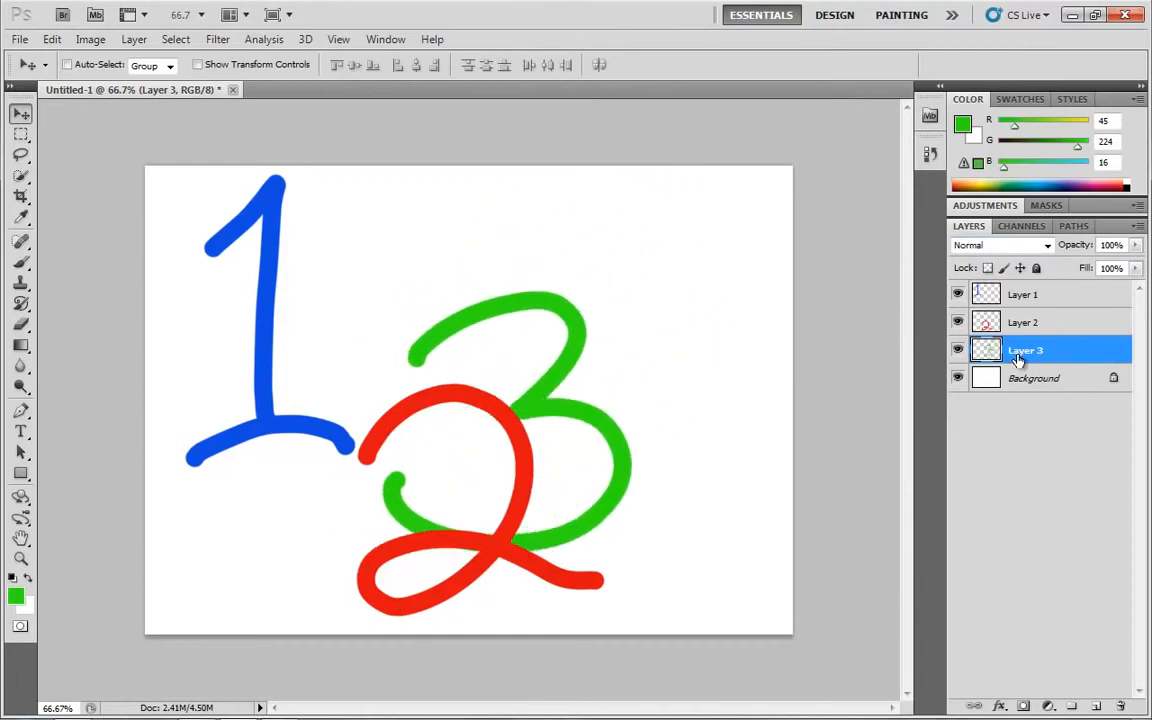
pyautogui.moveTo(606, 401); pyautogui.dragTo(749, 301)
# Move the blue 1 on top of the green 3 and set Layer 1's blending mode to Multiply
pyautogui.click(1022, 294)
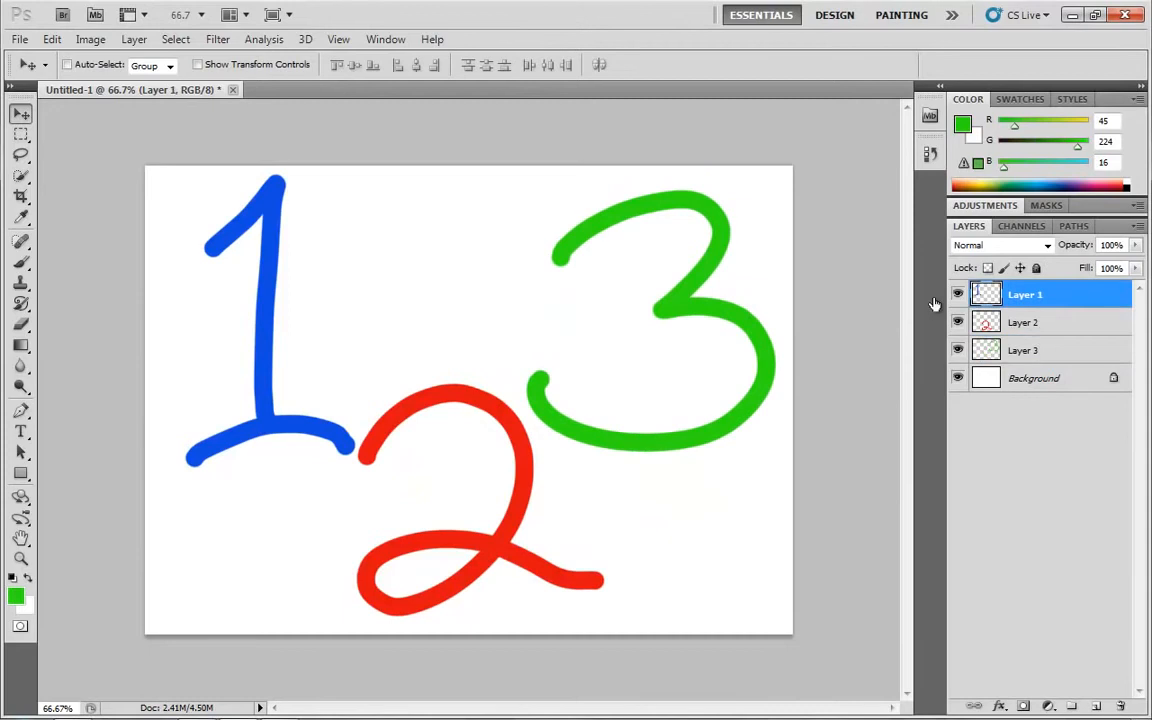
pyautogui.moveTo(305, 364); pyautogui.dragTo(715, 379)
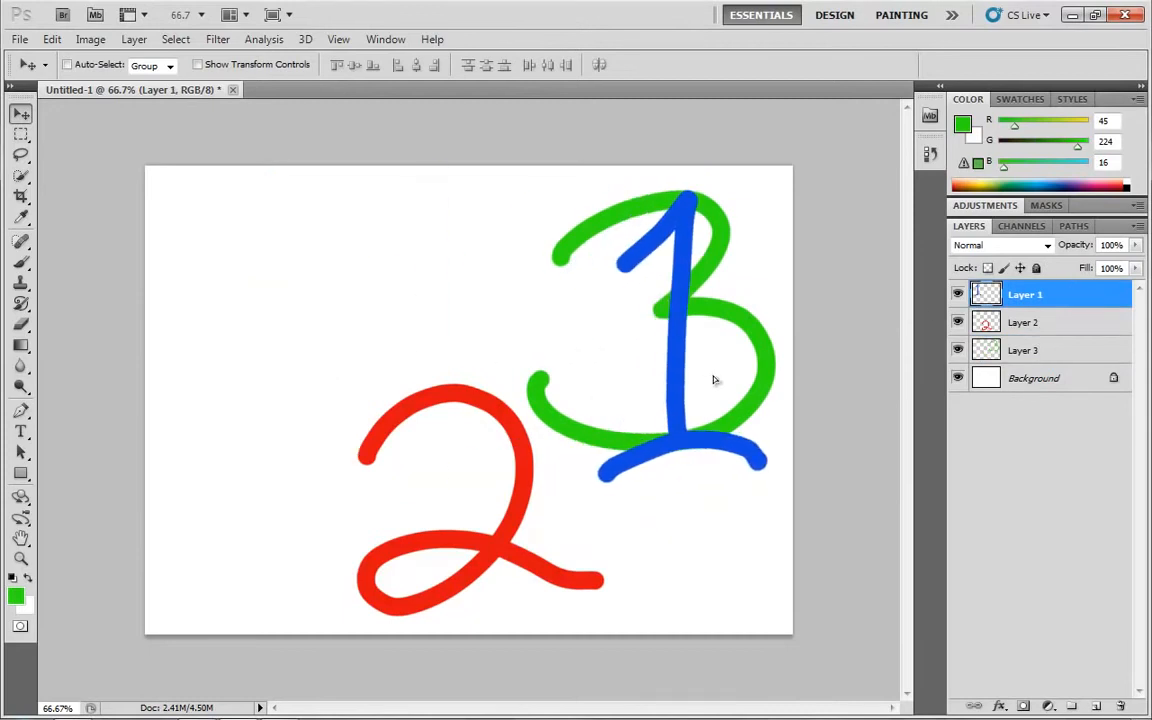
pyautogui.click(1010, 247)
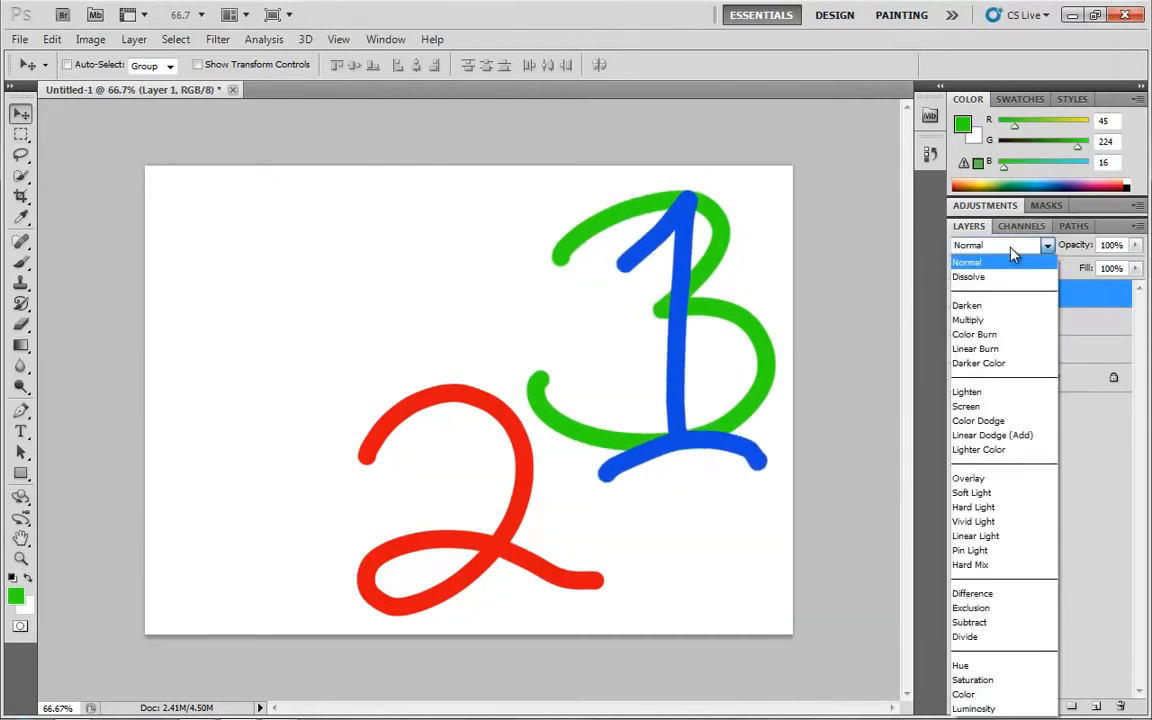
pyautogui.click(975, 320)
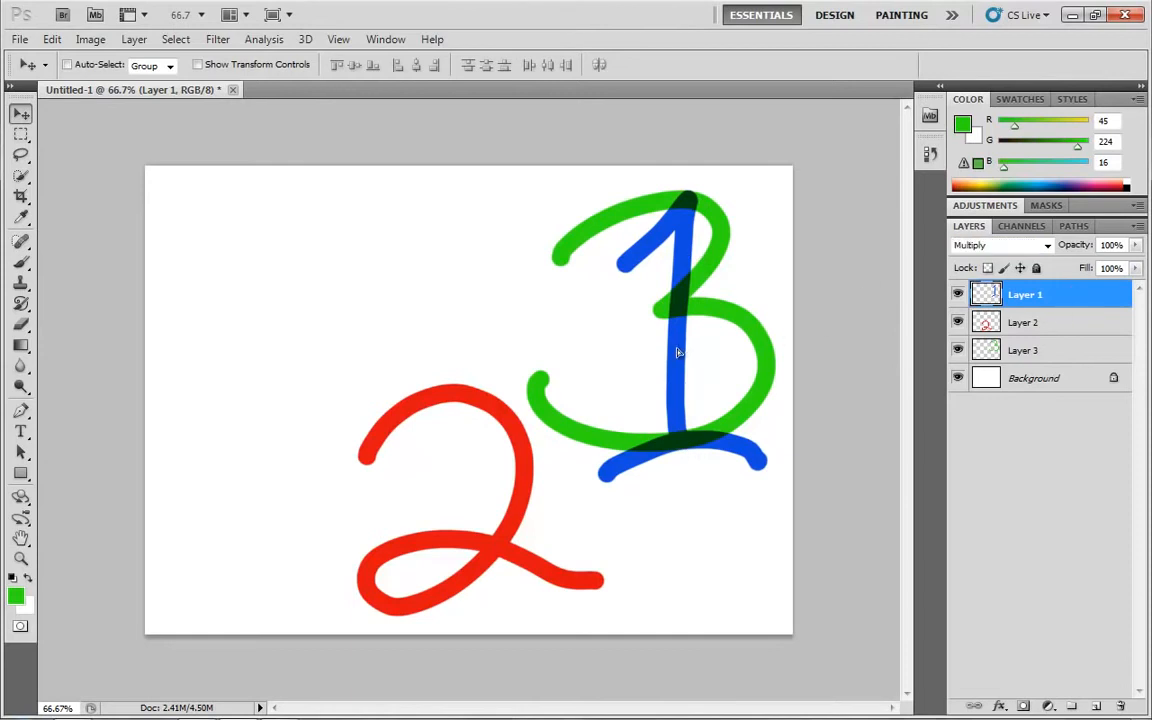
# Move the blue 1 back to the canvas's upper-left area and set Layer 1's blending mode to Normal
pyautogui.moveTo(674, 353); pyautogui.dragTo(258, 328)
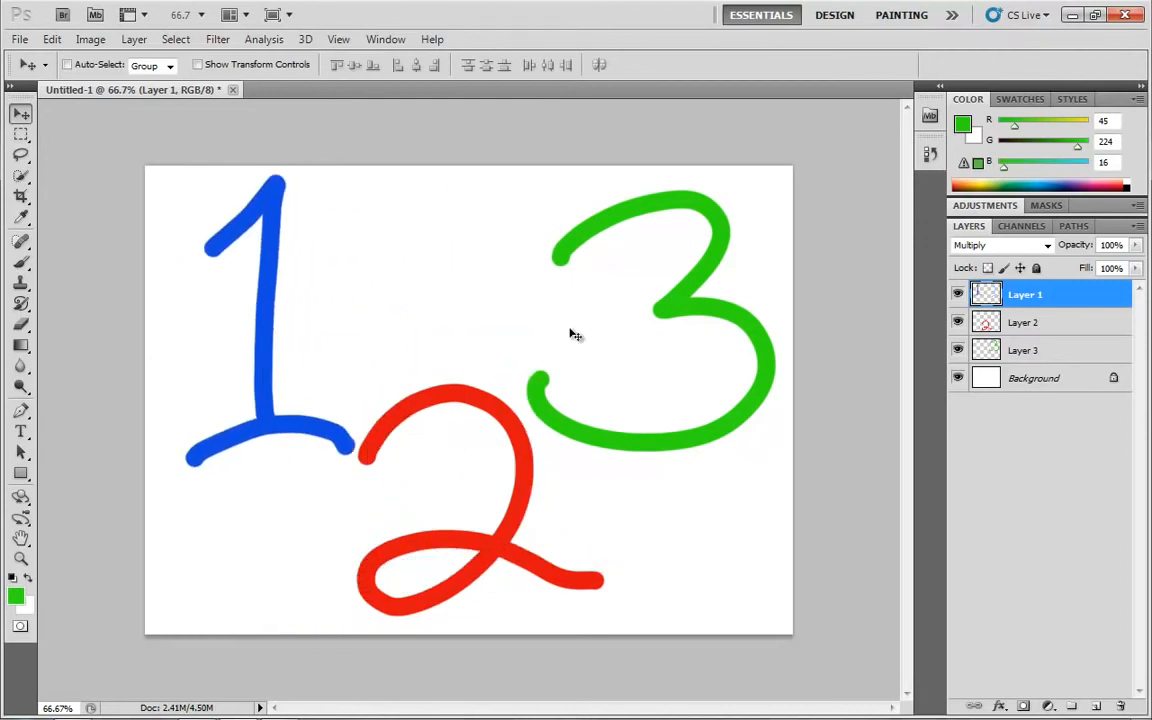
pyautogui.click(1045, 250)
pyautogui.click(1000, 265)
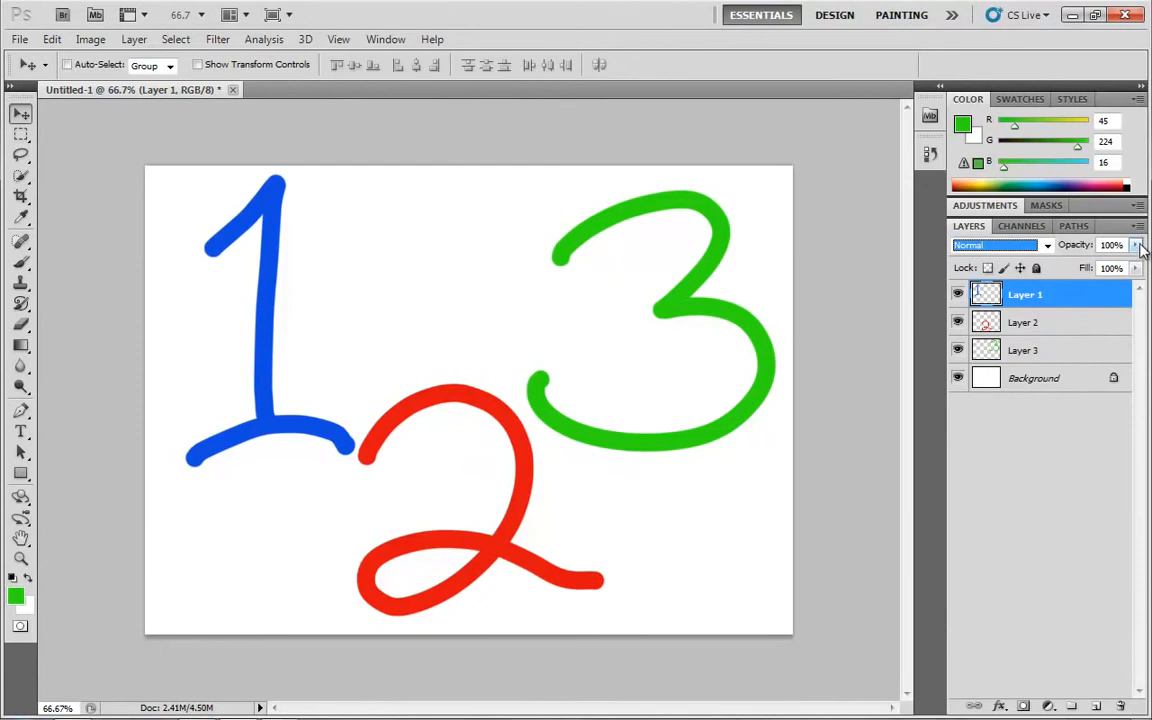
# Lower the opacity of the three numeral layers: Layer 1 to 21%, Layer 2 to a semi-transparent level, and Layer 3 to 78%
pyautogui.click(1137, 246)
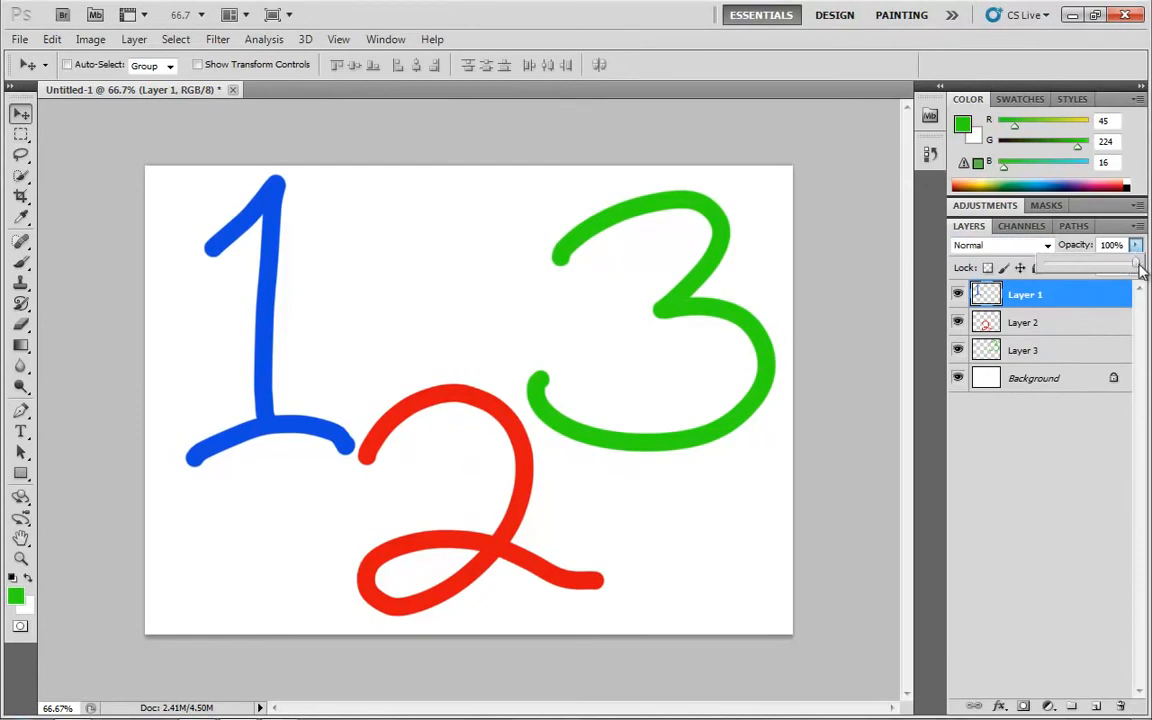
pyautogui.moveTo(1137, 268); pyautogui.dragTo(1066, 268)
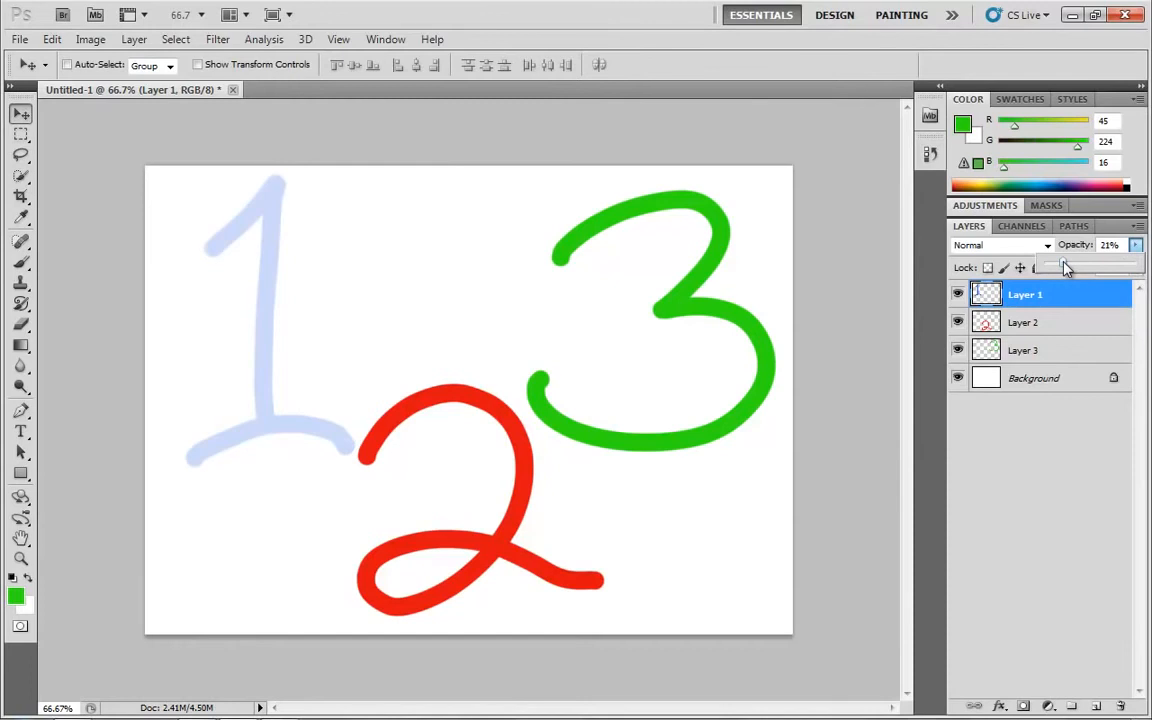
pyautogui.click(1065, 322)
pyautogui.moveTo(1136, 245); pyautogui.dragTo(1078, 322)
pyautogui.click(1068, 350)
pyautogui.moveTo(1136, 245); pyautogui.dragTo(1118, 270)
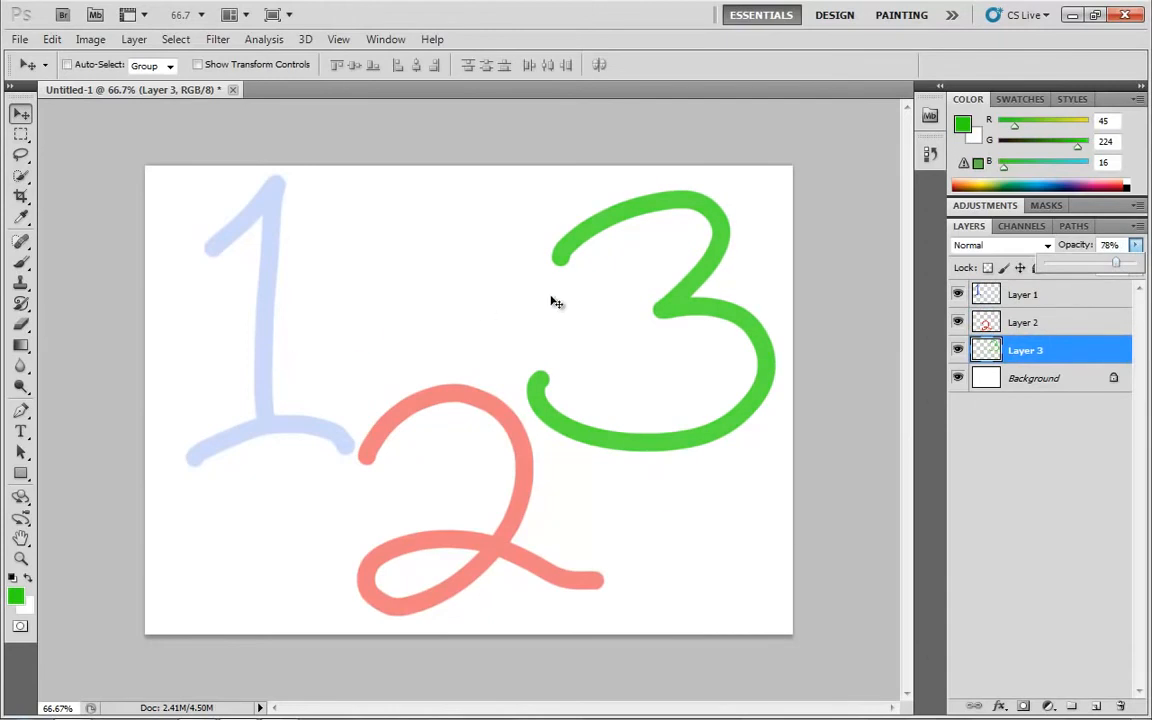
# Move the faded blue 1 over the green 3 and the red 2, returning it each time to the canvas's upper-left area
pyautogui.click(1030, 294)
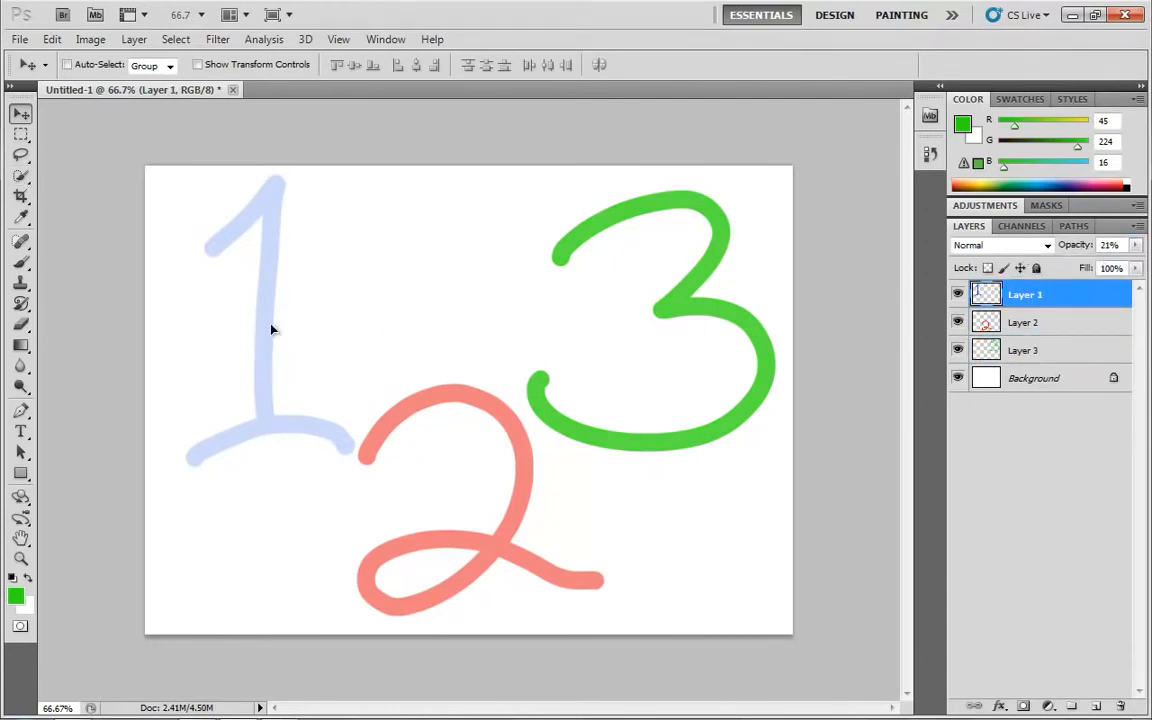
pyautogui.moveTo(272, 324); pyautogui.dragTo(570, 466)
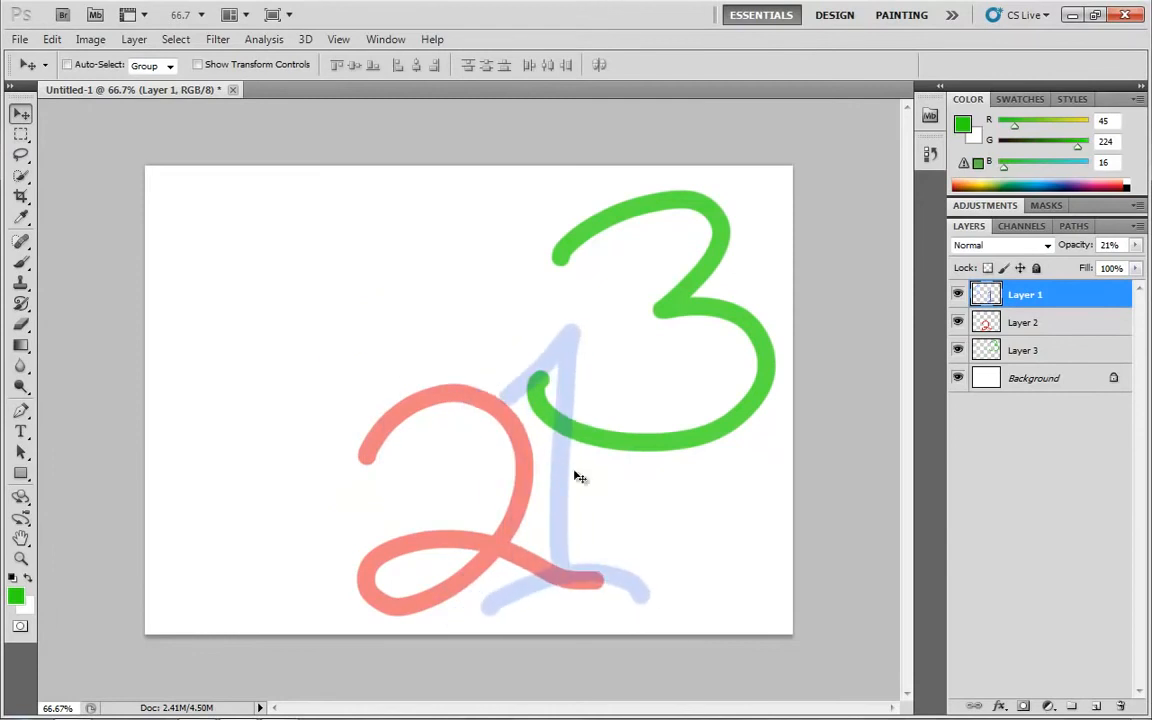
pyautogui.moveTo(576, 476); pyautogui.dragTo(283, 262)
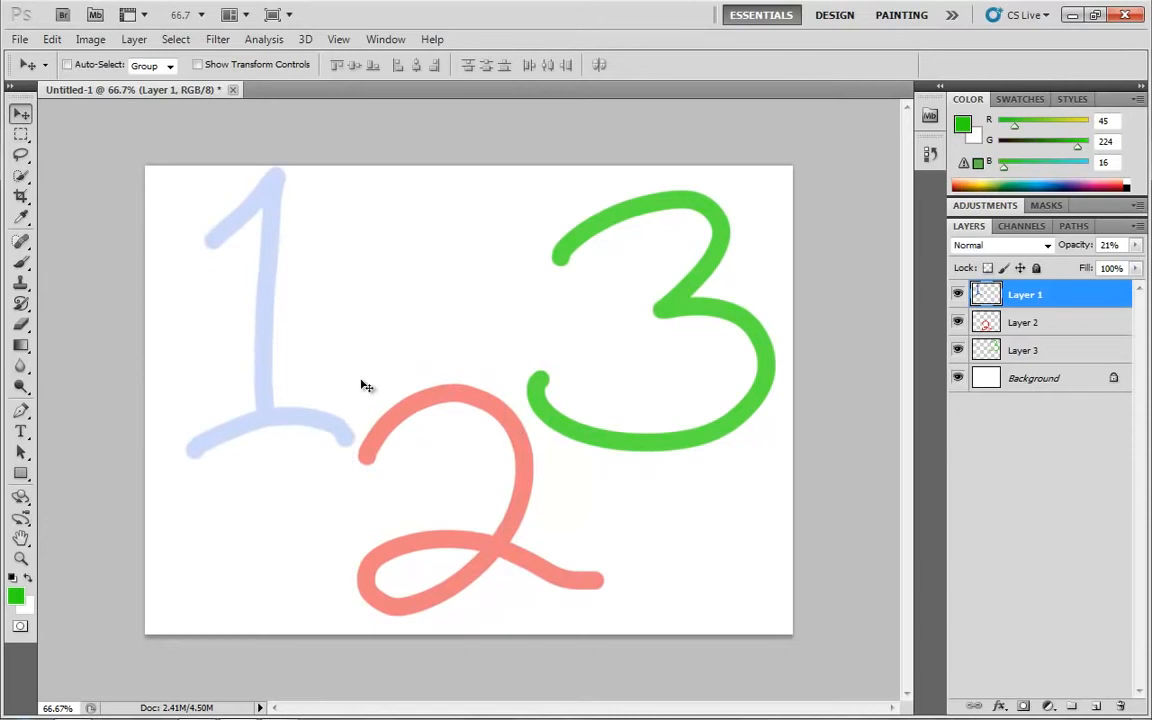
pyautogui.moveTo(316, 360); pyautogui.dragTo(467, 518)
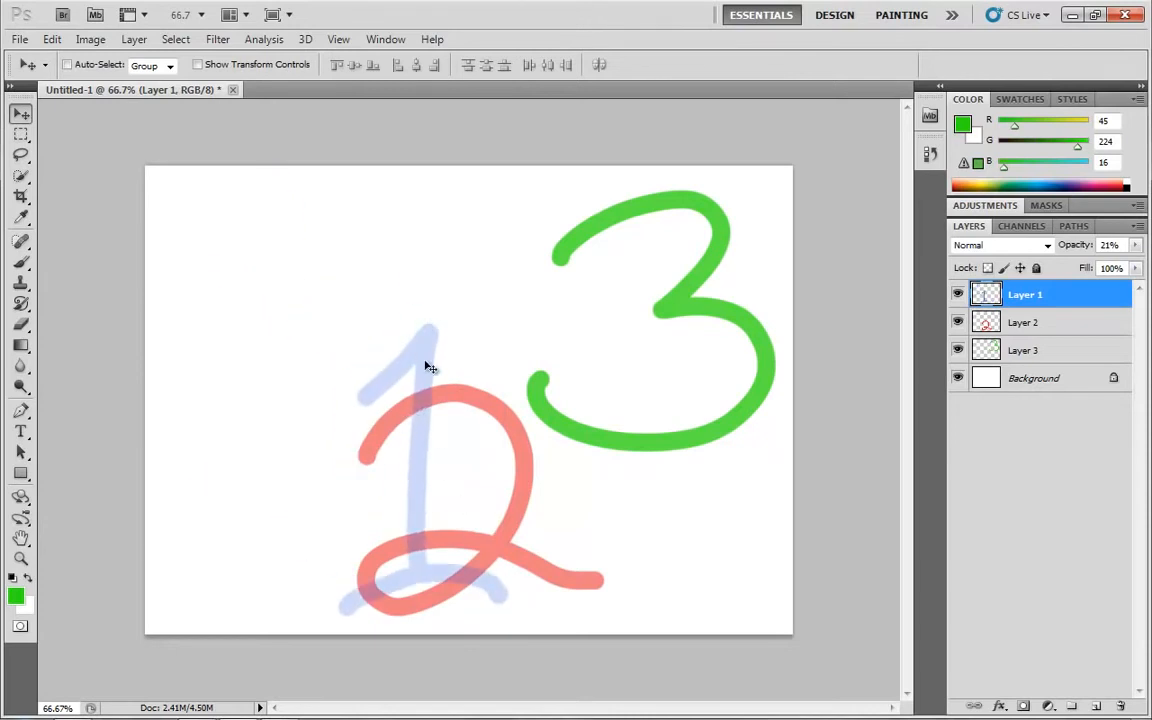
pyautogui.moveTo(423, 437); pyautogui.dragTo(271, 289)
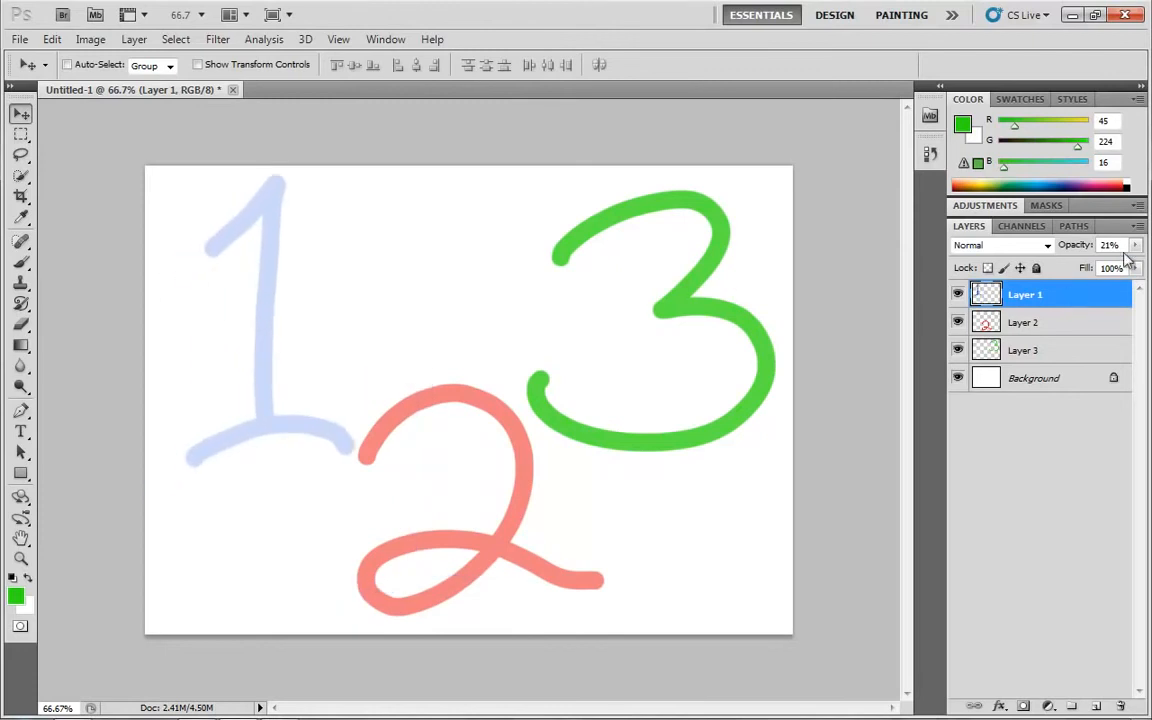
# Restore the opacity of Layer 1, Layer 2 and Layer 3 to 100%, and leave no layer selected
pyautogui.moveTo(1134, 246); pyautogui.dragTo(1148, 268)
pyautogui.click(1055, 321)
pyautogui.click(1060, 350)
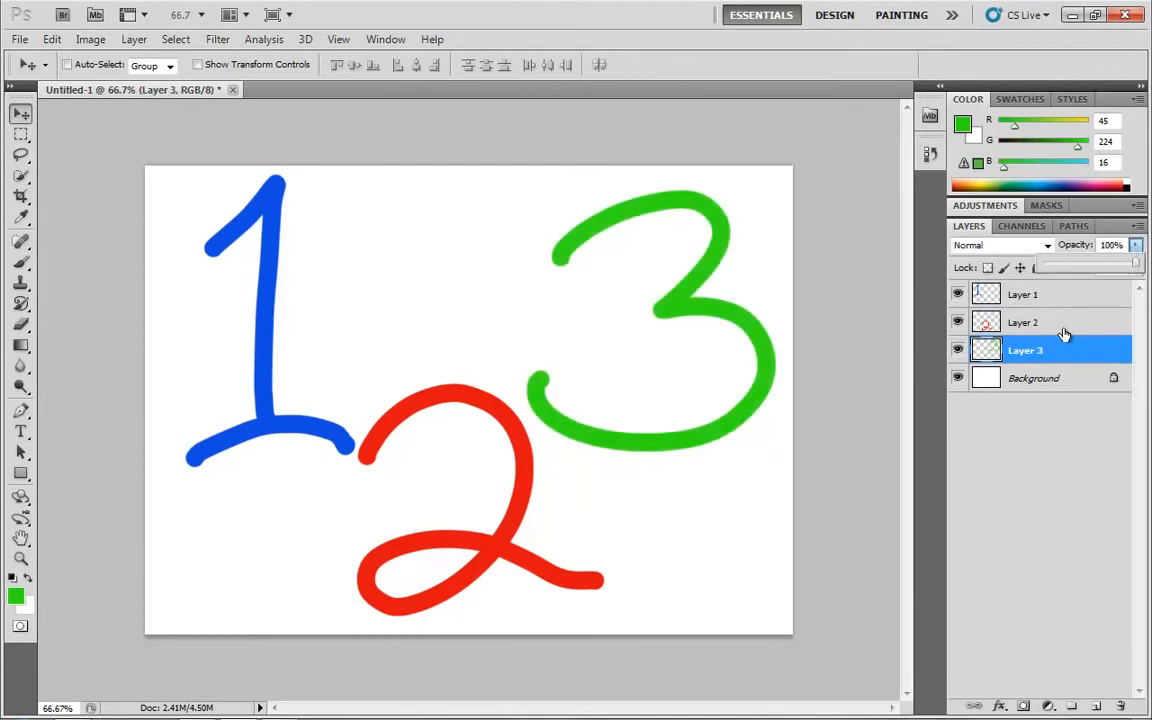
pyautogui.click(1088, 500)
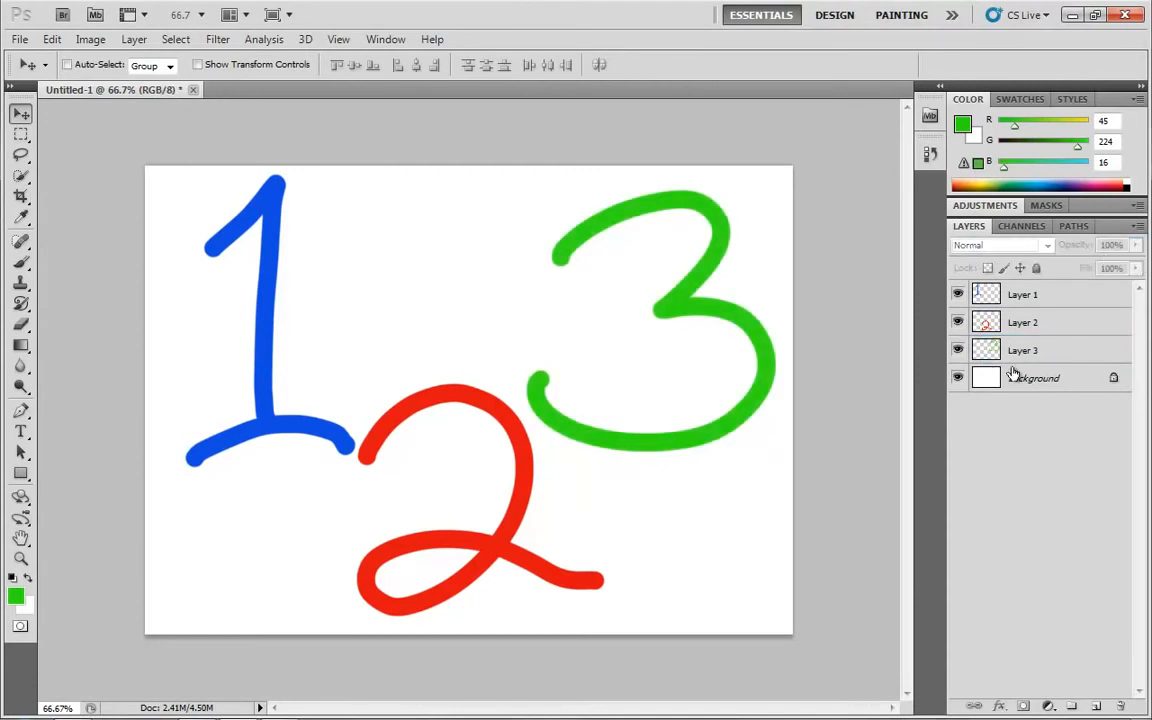
# Select Layer 1 and try out its Fill setting, leaving it at 100%
pyautogui.click(1082, 295)
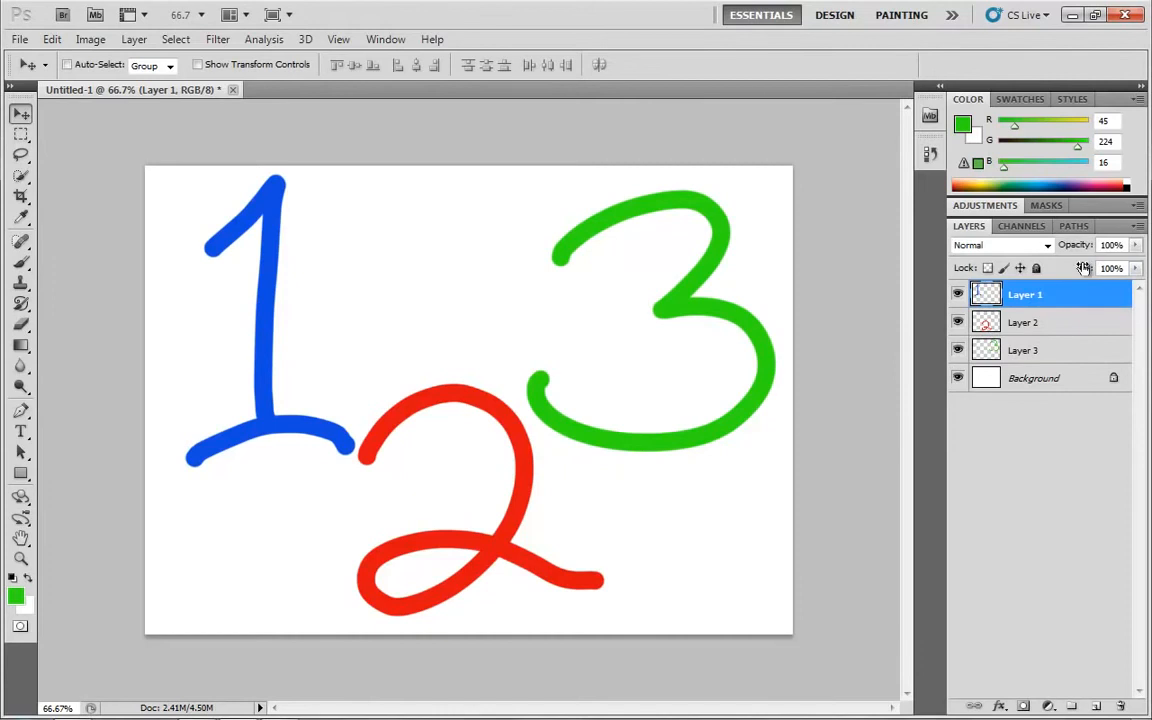
pyautogui.click(1137, 268)
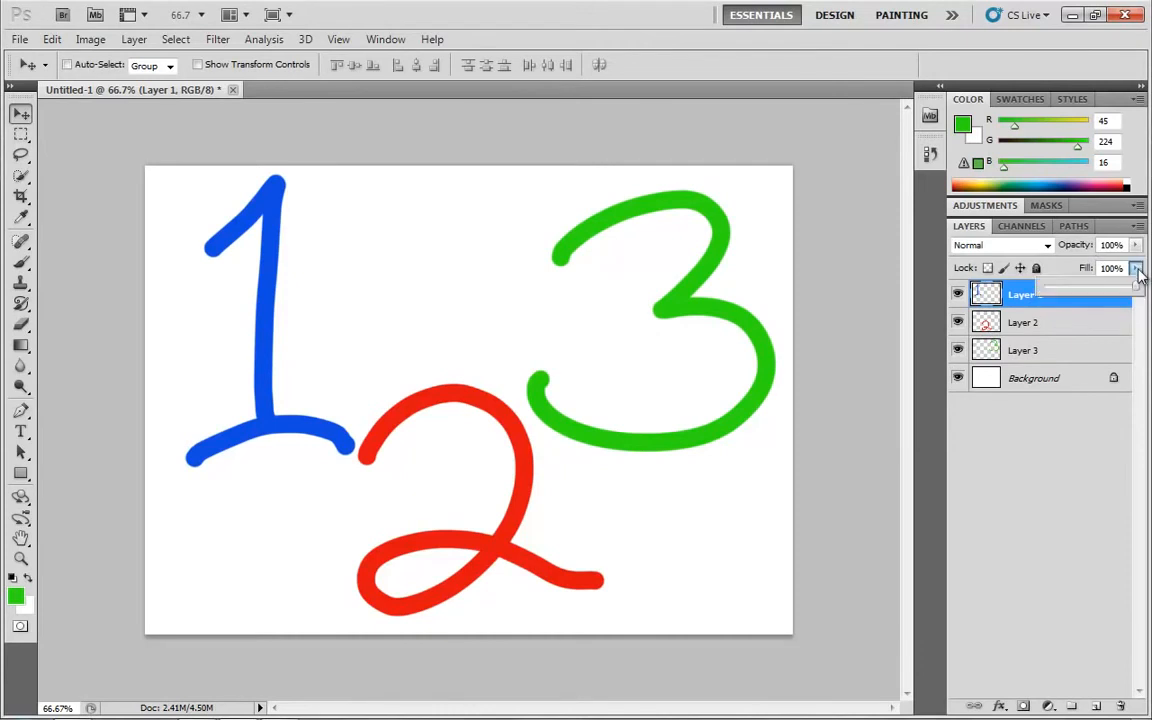
pyautogui.moveTo(1136, 289)
pyautogui.mouseDown()
pyautogui.moveTo(1057, 290)
pyautogui.moveTo(1145, 288)
pyautogui.mouseUp()
# Add a drop shadow to Layer 1 with a 133° angle and 26 px distance, and shift the blue 1 slightly away from the red 2
pyautogui.click(1001, 707)
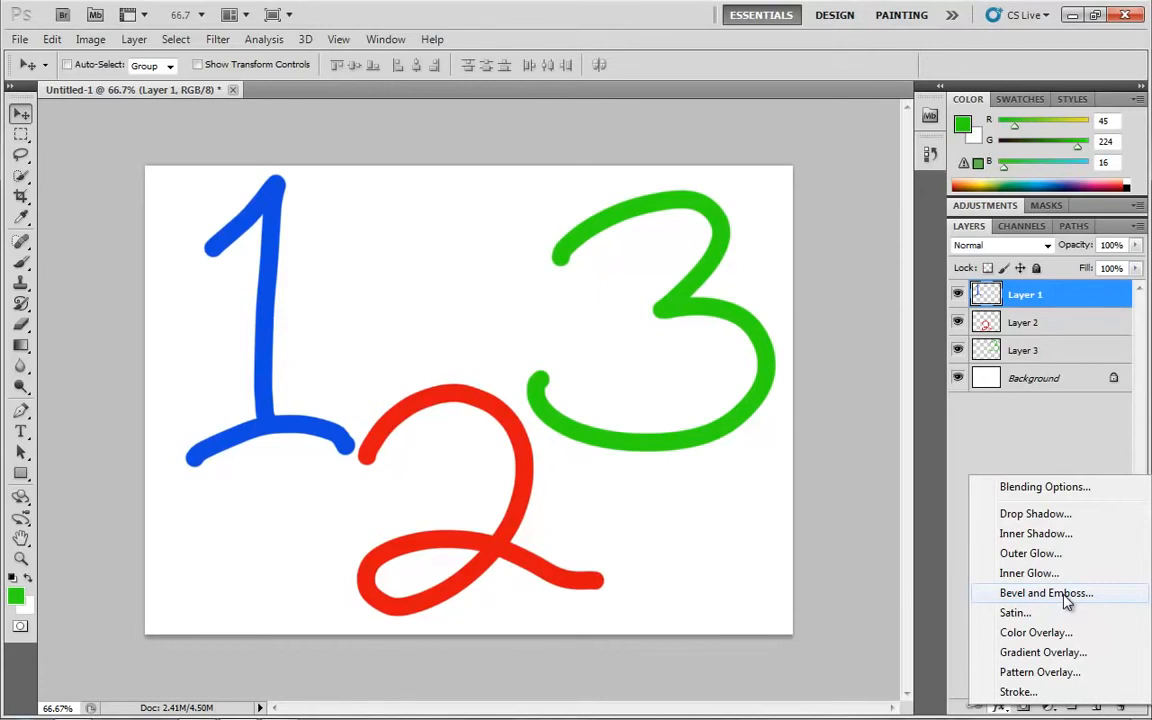
pyautogui.click(1035, 514)
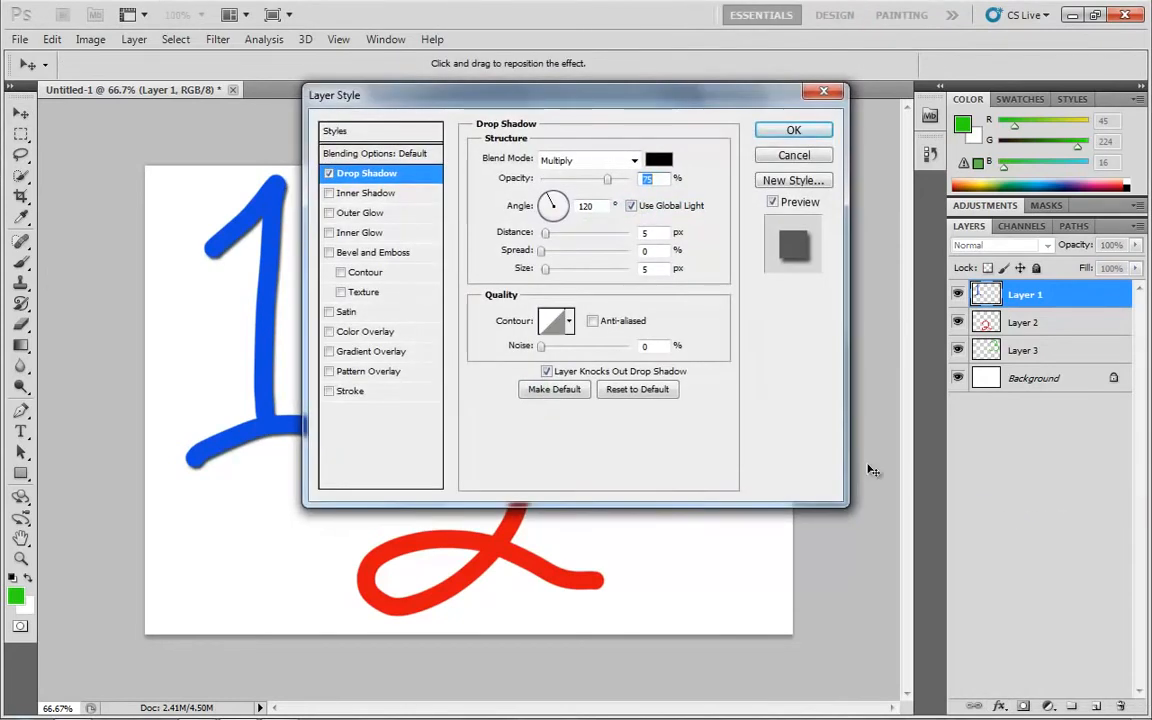
pyautogui.moveTo(486, 100); pyautogui.dragTo(596, 141)
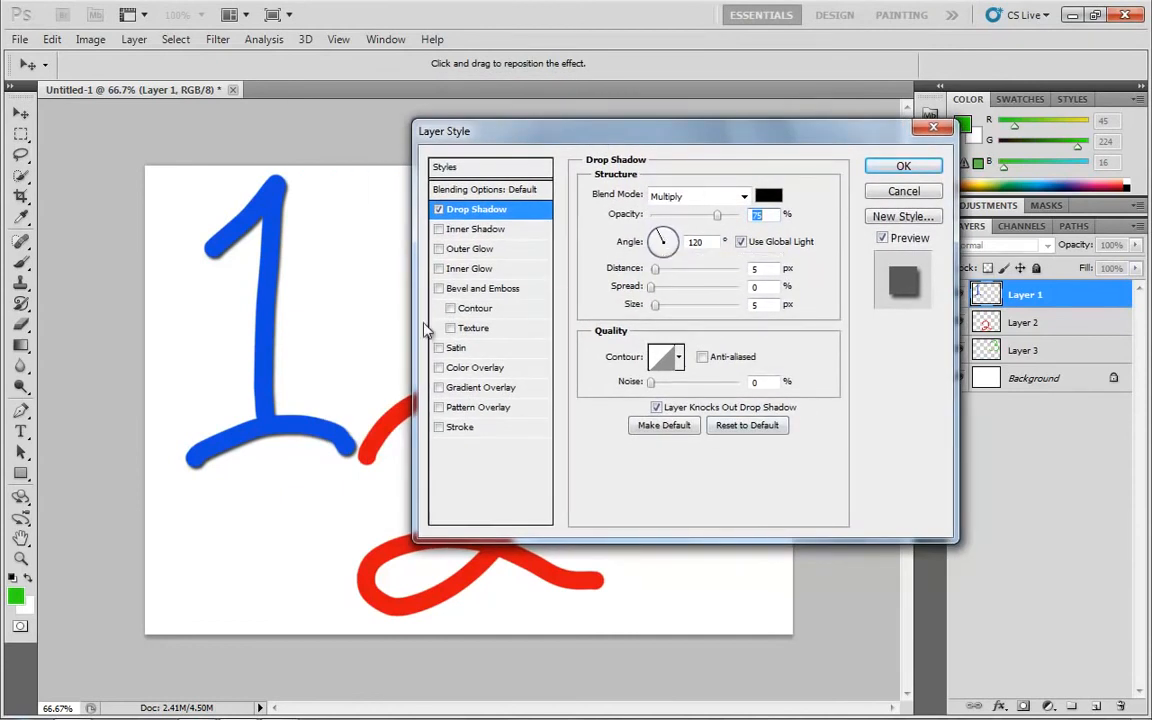
pyautogui.moveTo(501, 132); pyautogui.dragTo(487, 132)
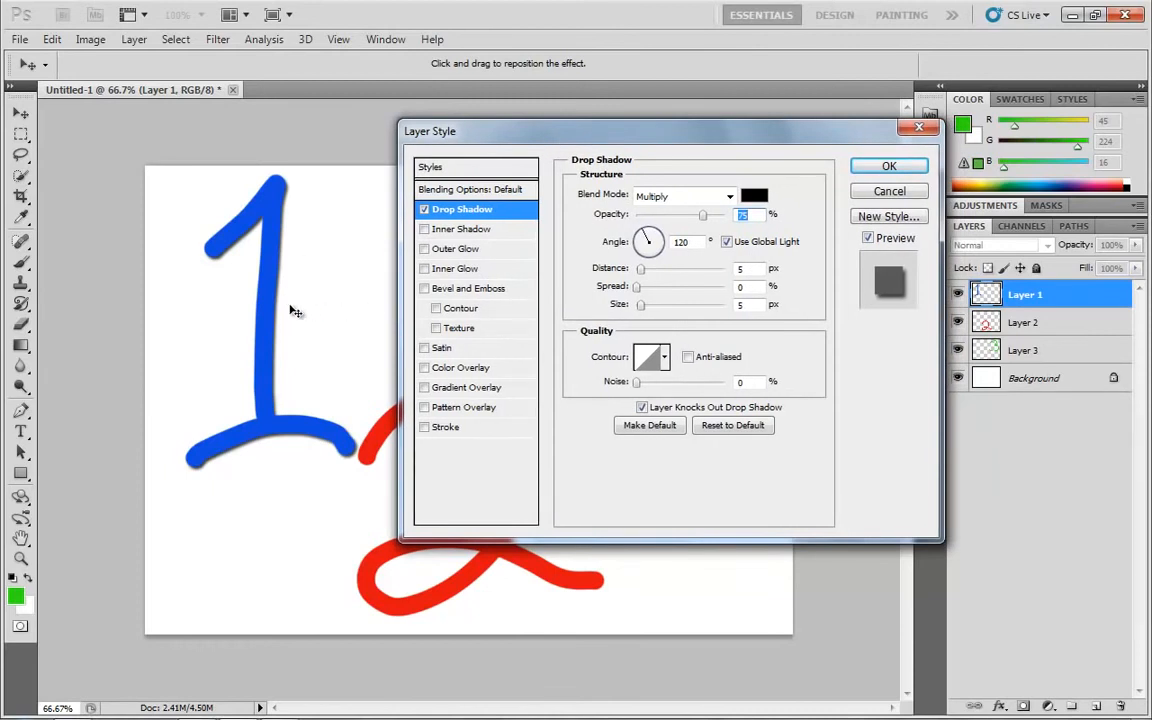
pyautogui.moveTo(284, 312)
pyautogui.mouseDown()
pyautogui.moveTo(306, 318)
pyautogui.moveTo(293, 309)
pyautogui.moveTo(292, 327)
pyautogui.moveTo(301, 321)
pyautogui.mouseUp()
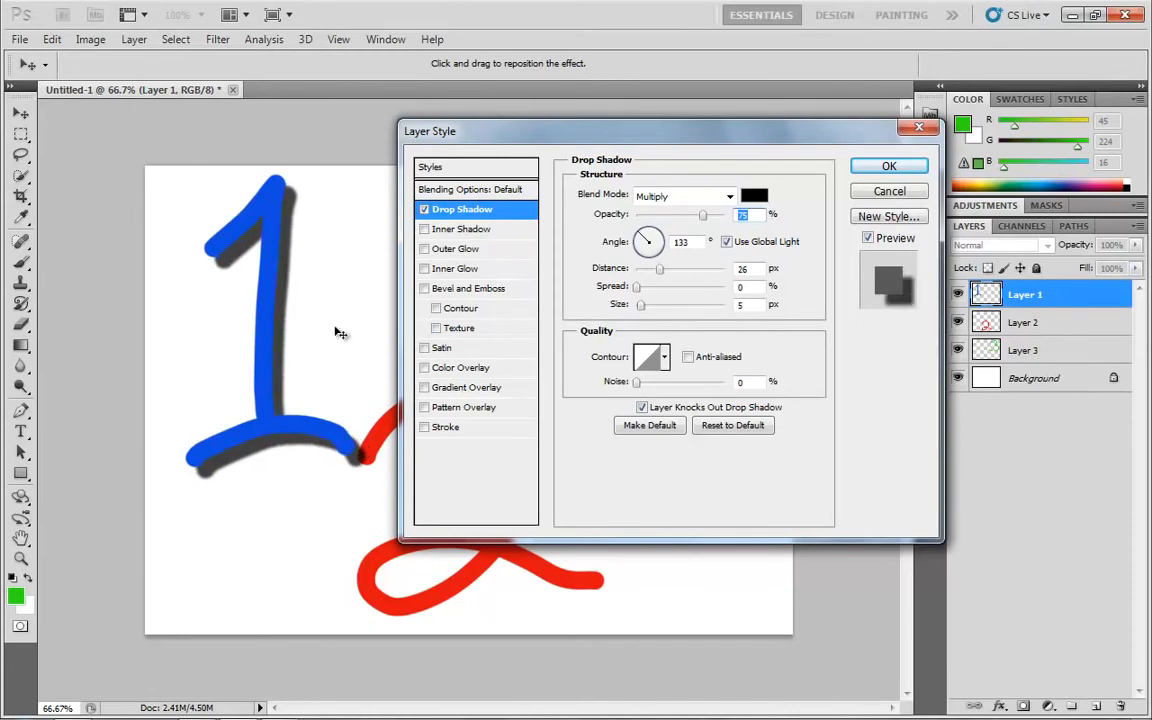
pyautogui.click(890, 167)
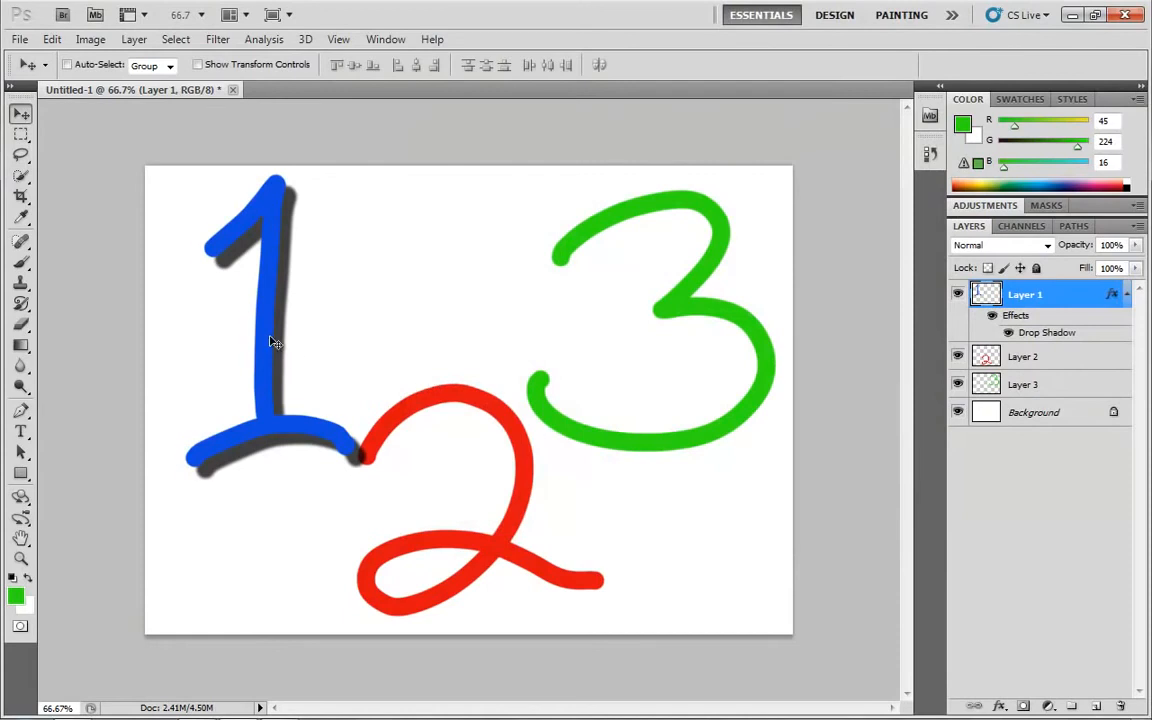
pyautogui.moveTo(273, 339)
pyautogui.mouseDown()
pyautogui.moveTo(247, 357)
pyautogui.moveTo(258, 348)
pyautogui.mouseUp()
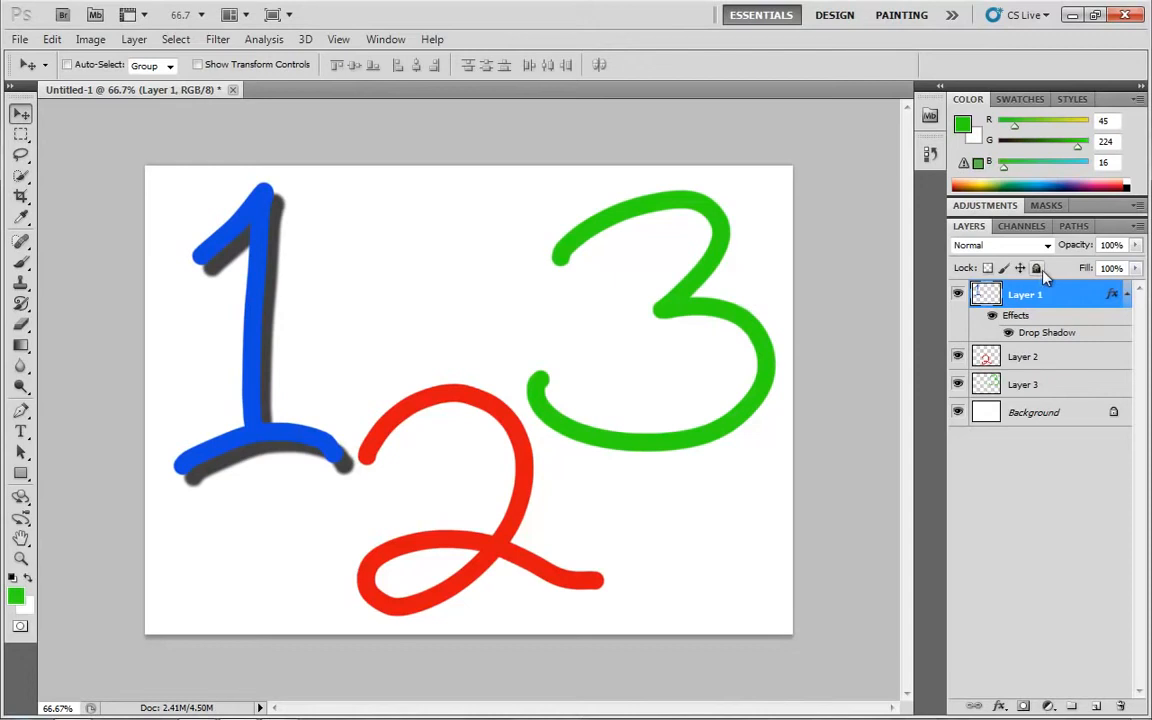
# Lower Layer 1's fill to about 11% and return it to 100%
pyautogui.click(1136, 269)
pyautogui.moveTo(1136, 289); pyautogui.dragTo(1026, 288)
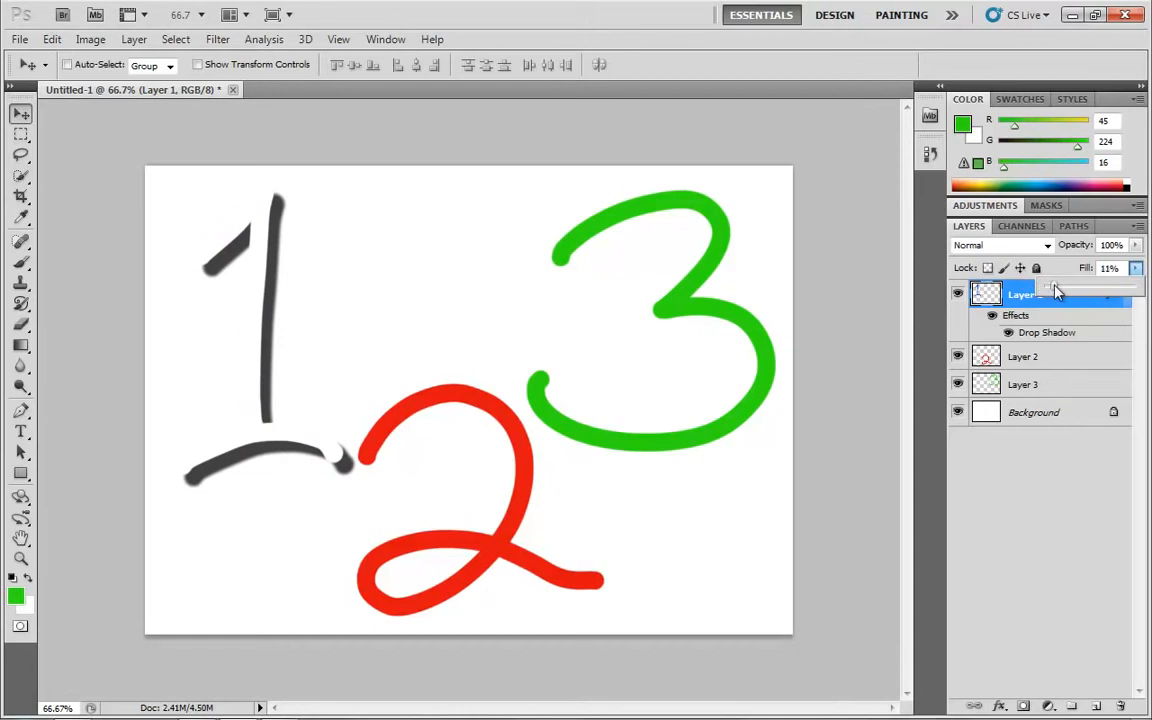
pyautogui.moveTo(1055, 285); pyautogui.dragTo(1138, 262)
# Try lowering Layer 1's opacity, return it to 100%, and set the layer's fill to 0%
pyautogui.click(1136, 249)
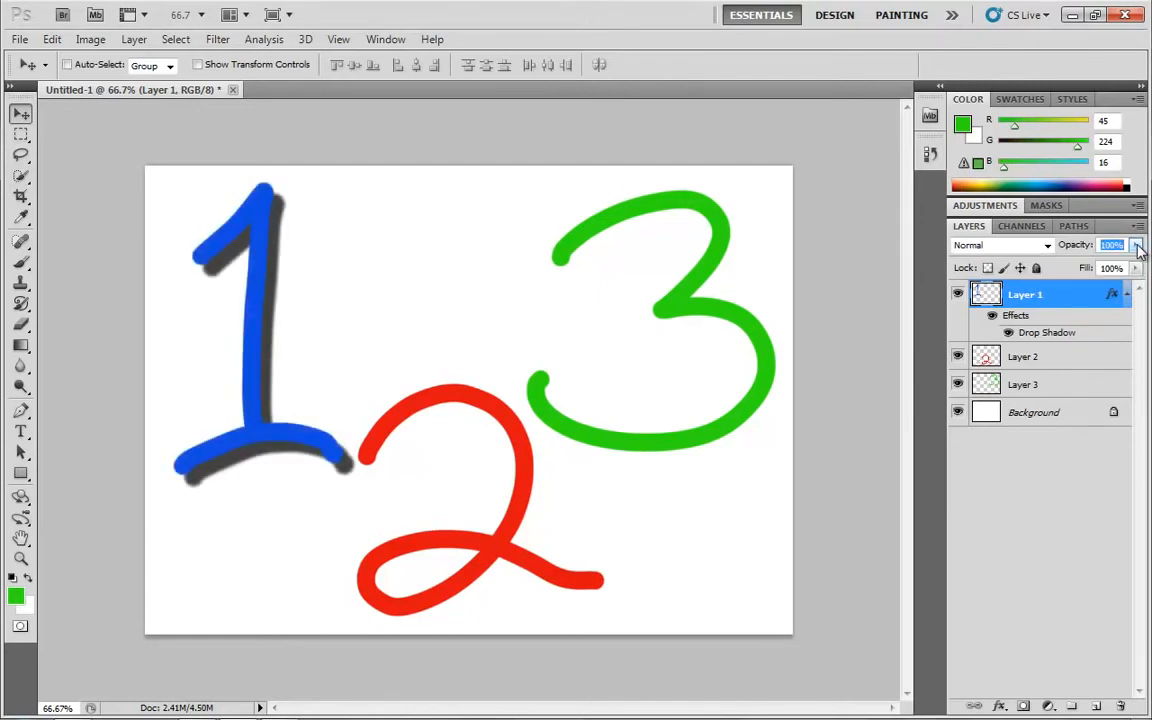
pyautogui.click(1136, 246)
pyautogui.moveTo(1136, 263)
pyautogui.mouseDown()
pyautogui.moveTo(1062, 265)
pyautogui.moveTo(1140, 265)
pyautogui.moveTo(1131, 290)
pyautogui.moveTo(1021, 280)
pyautogui.mouseUp()
pyautogui.click(1136, 268)
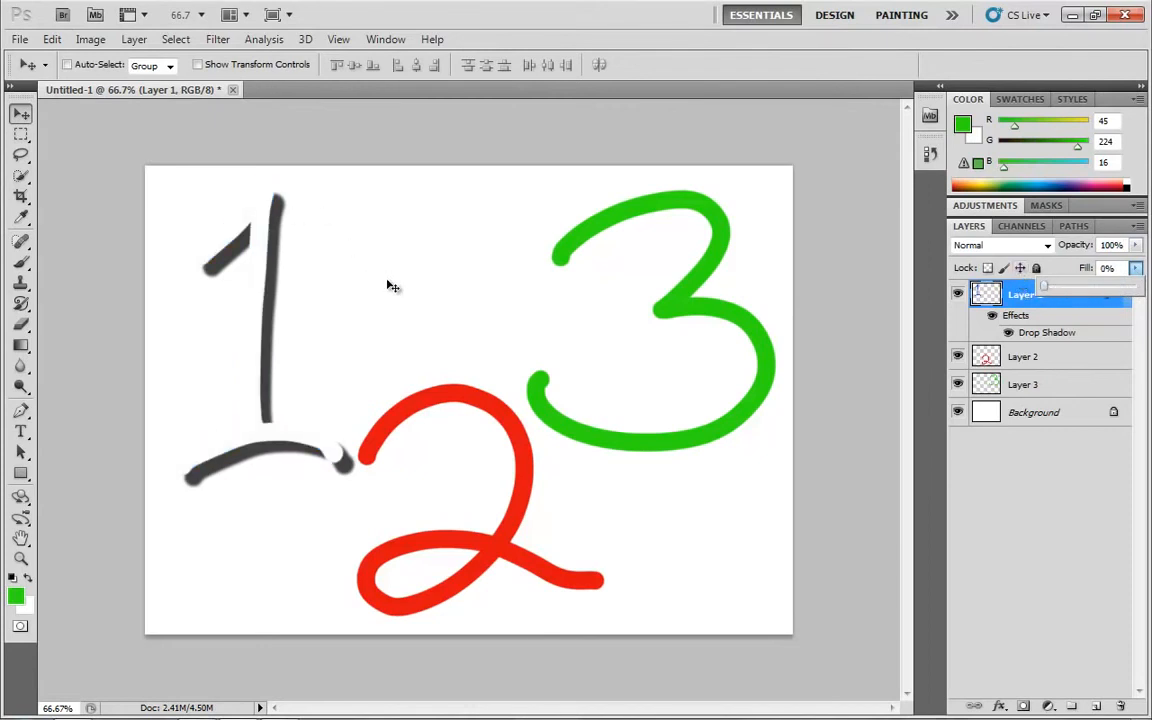
# Paint shadow-only test strokes across the canvas on Layer 1 with the Brush tool, using smaller and larger brush sizes
pyautogui.press('b')
pyautogui.press('[')
pyautogui.press('[')
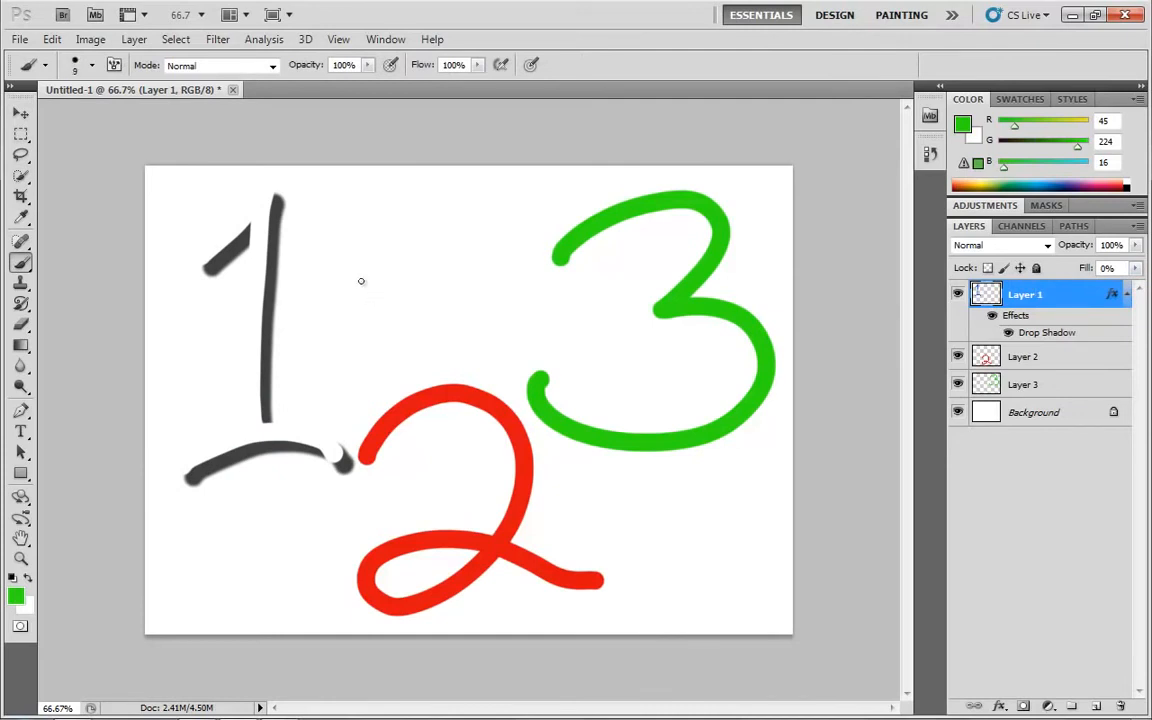
pyautogui.moveTo(389, 280)
pyautogui.mouseDown()
pyautogui.moveTo(438, 317)
pyautogui.moveTo(519, 281)
pyautogui.moveTo(579, 279)
pyautogui.moveTo(594, 259)
pyautogui.moveTo(417, 349)
pyautogui.moveTo(321, 342)
pyautogui.mouseUp()
pyautogui.press(']')
pyautogui.press(']')
pyautogui.press(']')
pyautogui.press(']')
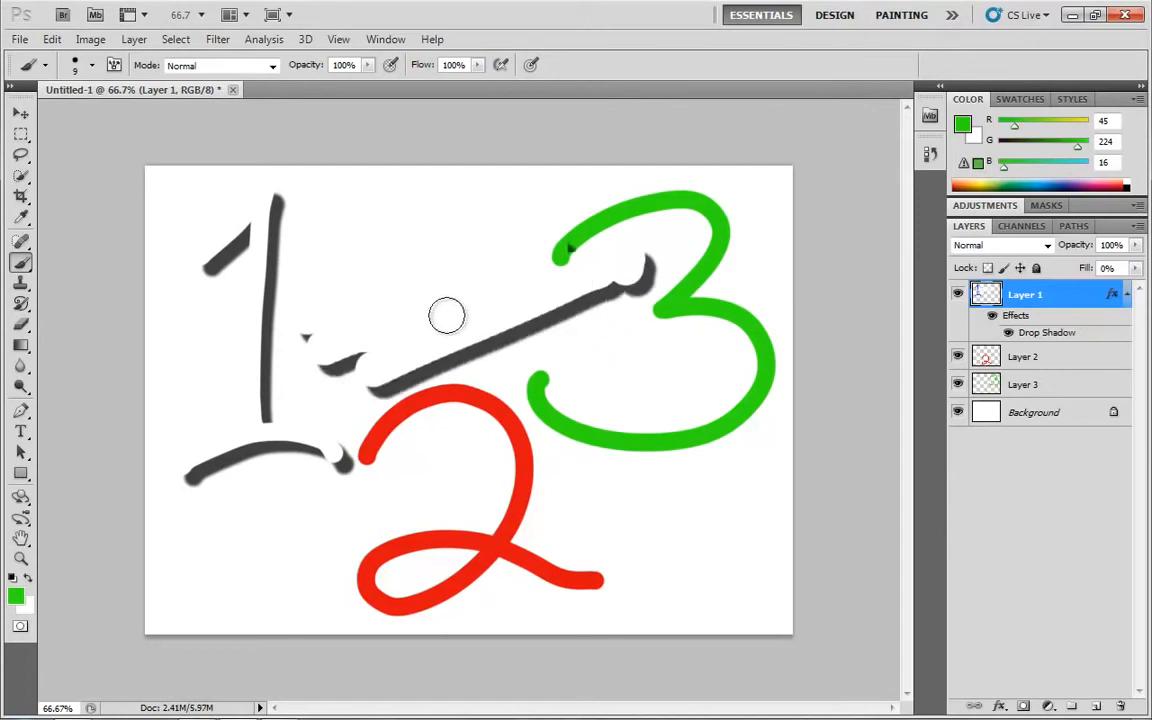
pyautogui.click(657, 222)
pyautogui.moveTo(657, 222)
pyautogui.mouseDown()
pyautogui.moveTo(617, 270)
pyautogui.moveTo(674, 391)
pyautogui.moveTo(558, 433)
pyautogui.mouseUp()
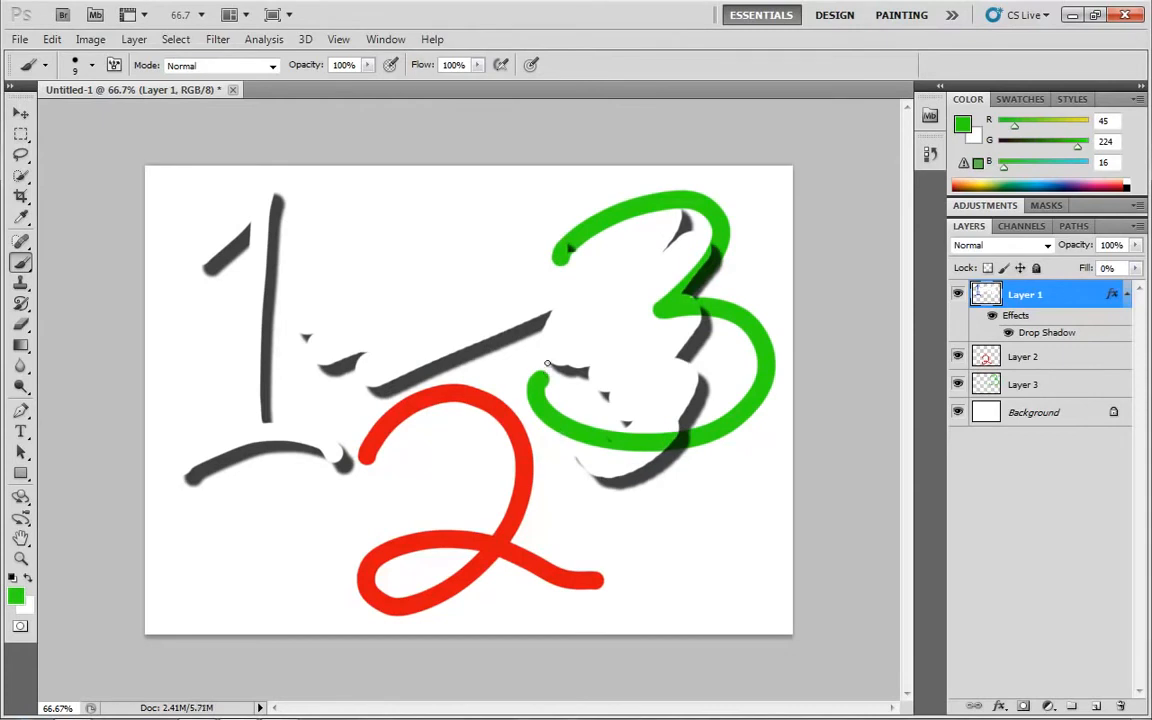
# Undo all the test brush strokes on Layer 1
pyautogui.hotkey('ctrl', 'alt', 'z')
pyautogui.hotkey('ctrl', 'alt', 'z')
pyautogui.hotkey('ctrl', 'alt', 'z')
pyautogui.hotkey('ctrl', 'alt', 'z')
pyautogui.hotkey('ctrl', 'alt', 'z')
pyautogui.hotkey('ctrl', 'alt', 'z')
pyautogui.hotkey('ctrl', 'alt', 'z')
pyautogui.hotkey('ctrl', 'alt', 'z')
pyautogui.hotkey('ctrl', 'alt', 'z')
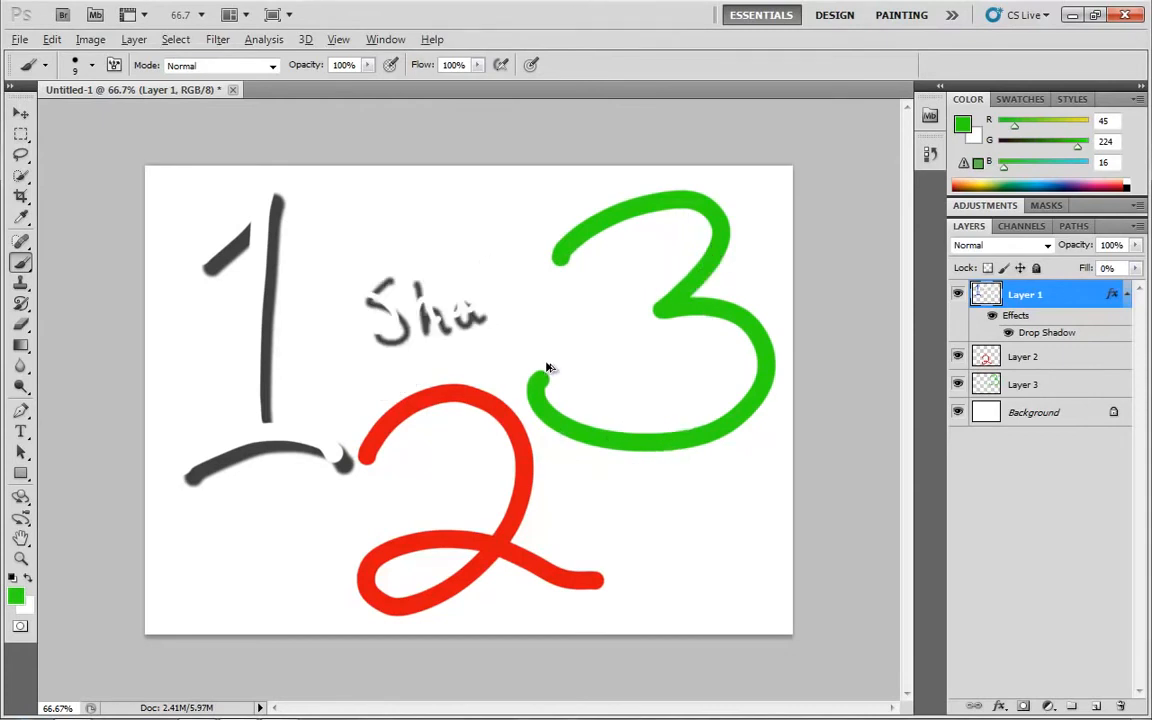
pyautogui.hotkey('ctrl', 'alt', 'z')
pyautogui.hotkey('ctrl', 'alt', 'z')
pyautogui.hotkey('ctrl', 'alt', 'z')
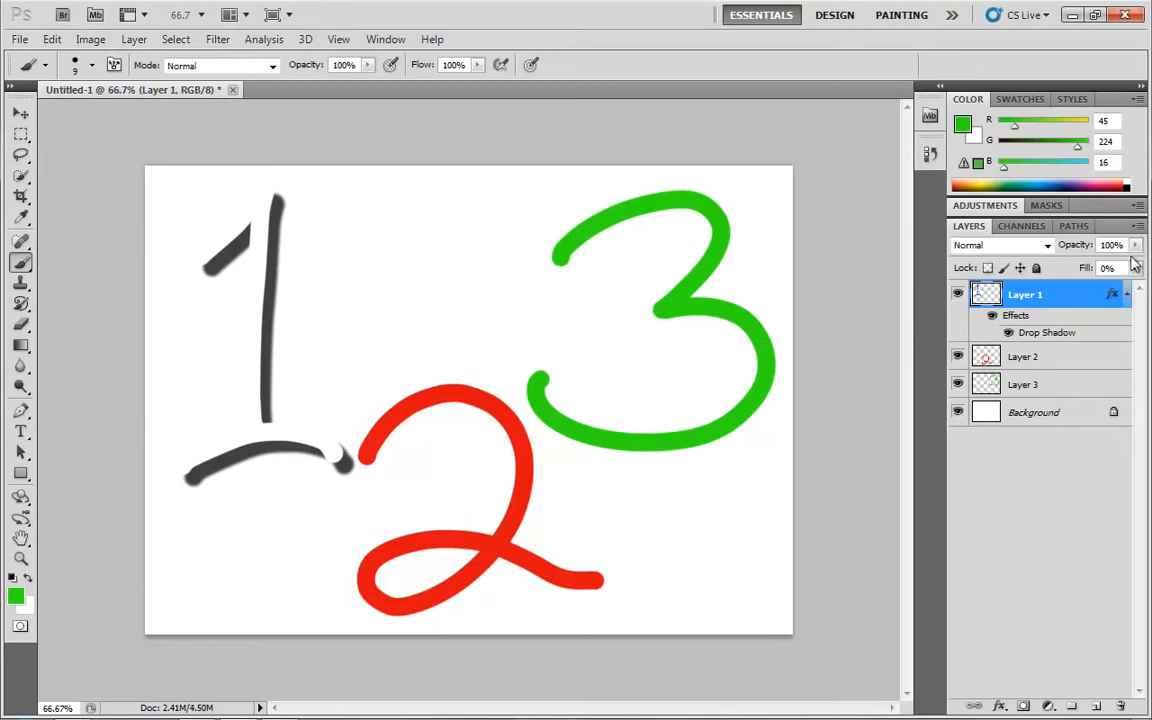
# Set Layer 1's fill back to 100% and delete all of its layer effects
pyautogui.moveTo(1135, 268); pyautogui.dragTo(1137, 293)
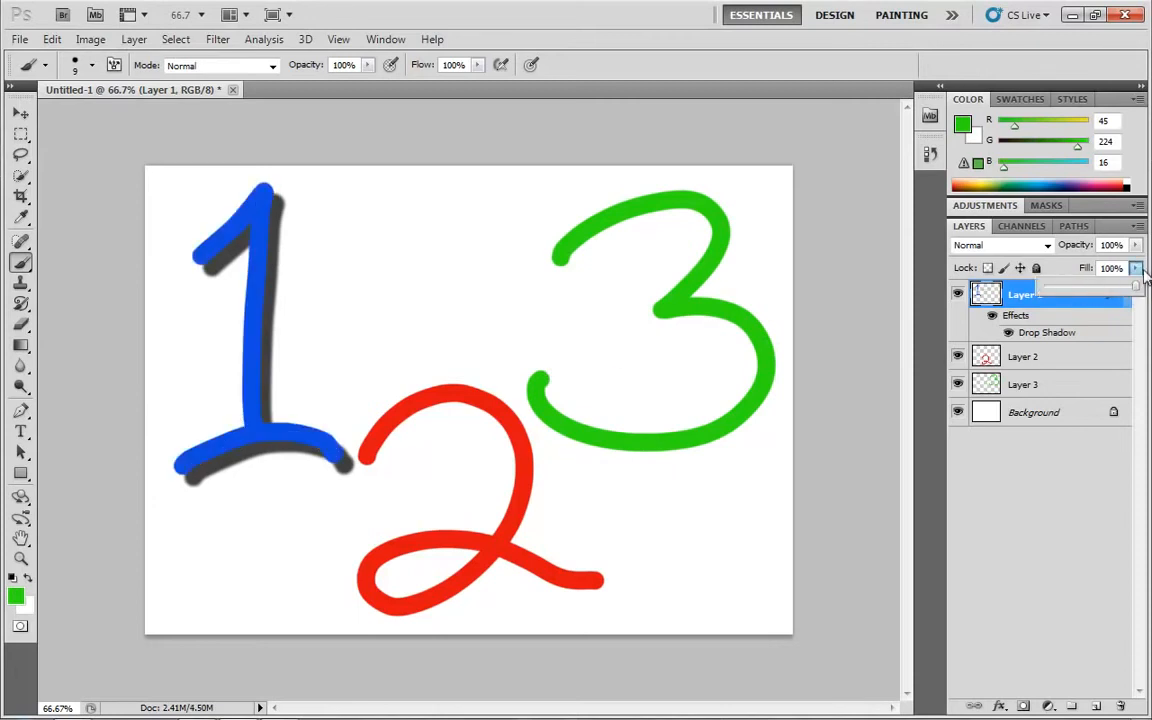
pyautogui.moveTo(1135, 245); pyautogui.dragTo(1140, 288)
pyautogui.click(1077, 270)
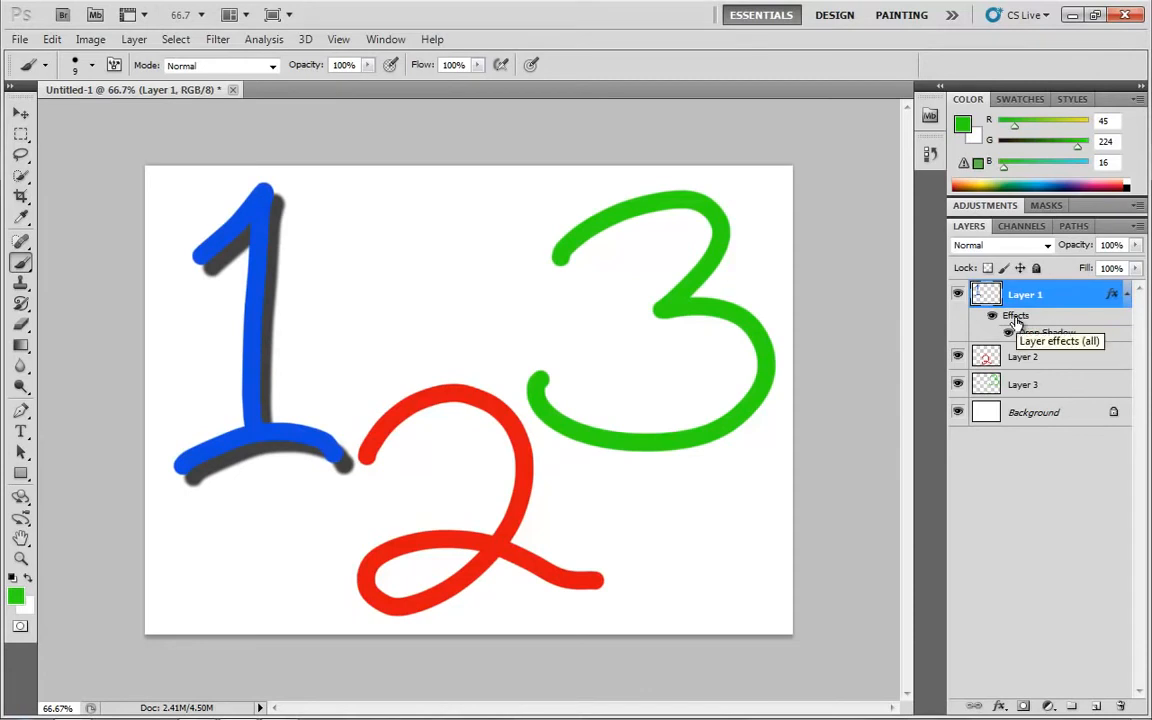
pyautogui.moveTo(1015, 318); pyautogui.dragTo(1124, 706)
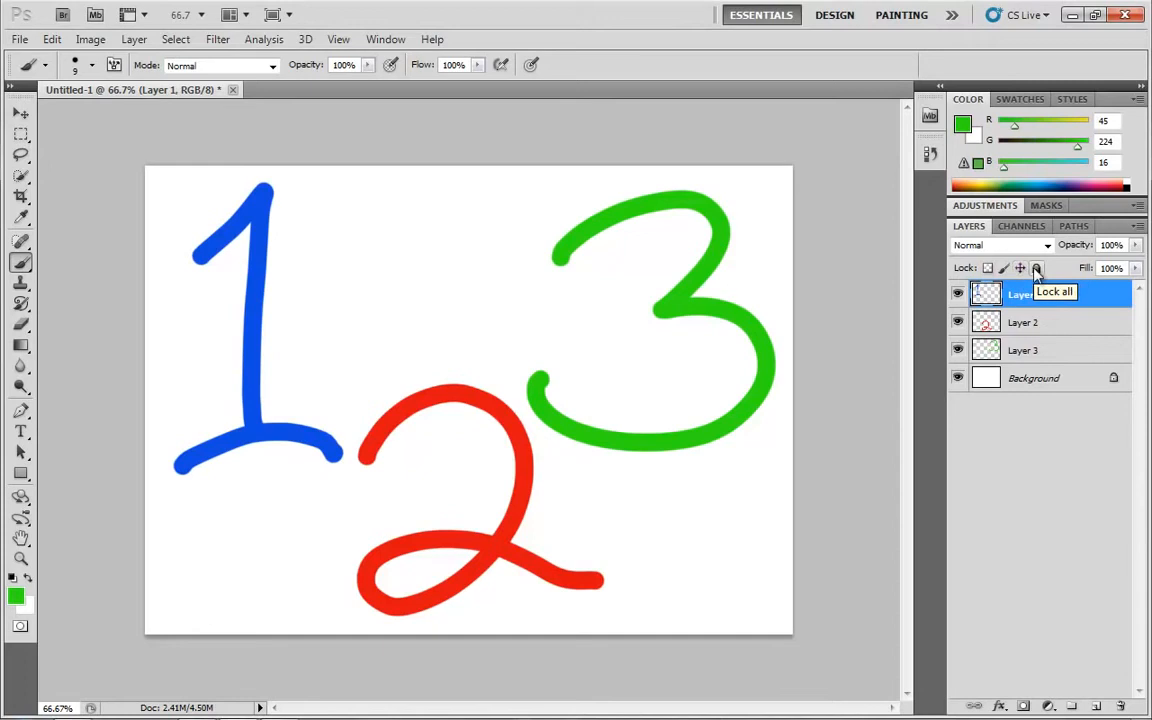
# Lock Layer 1 completely and unlock it again, and hide Layer 2 and Layer 3
pyautogui.click(1036, 270)
pyautogui.click(1036, 270)
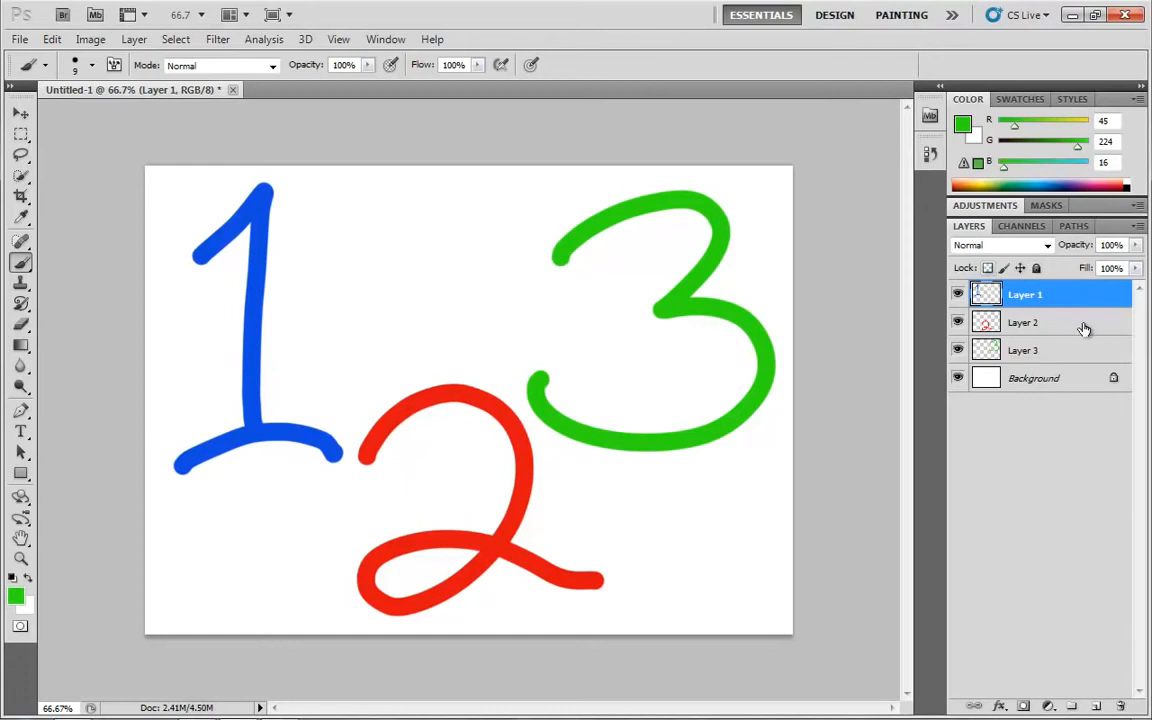
pyautogui.click(958, 323)
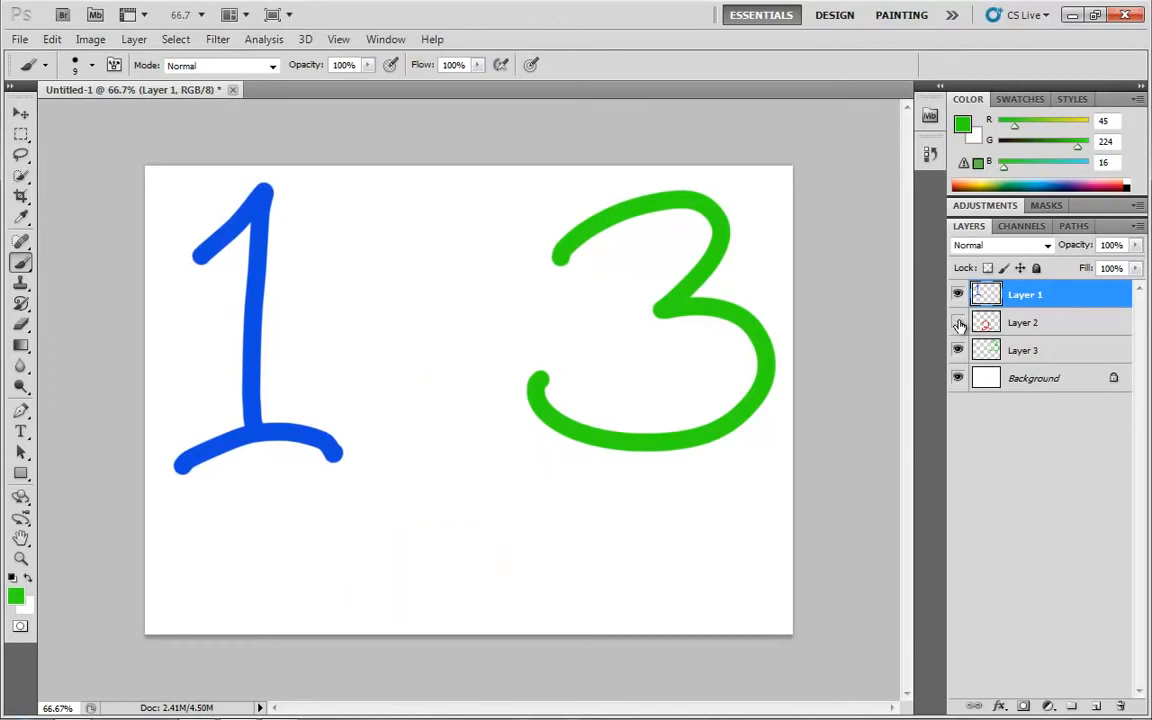
pyautogui.click(958, 350)
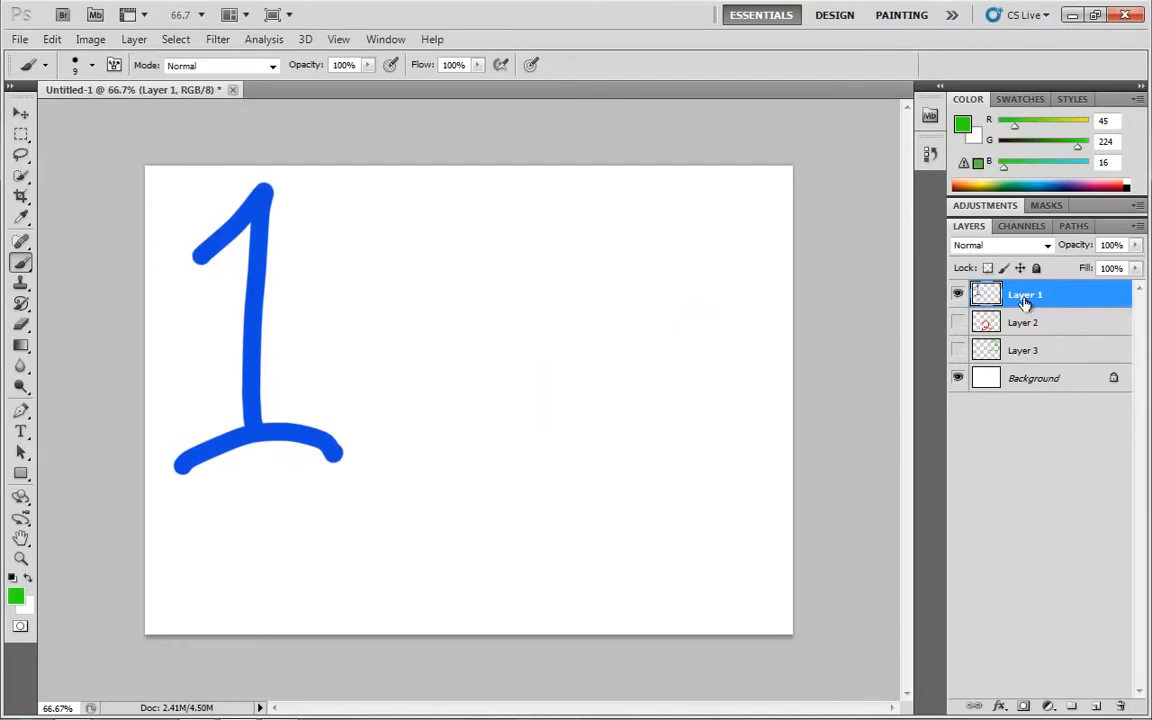
# Move the blue 1 to the middle of the canvas and lock Layer 1's transparent pixels
pyautogui.click(21, 113)
pyautogui.moveTo(298, 357); pyautogui.dragTo(479, 418)
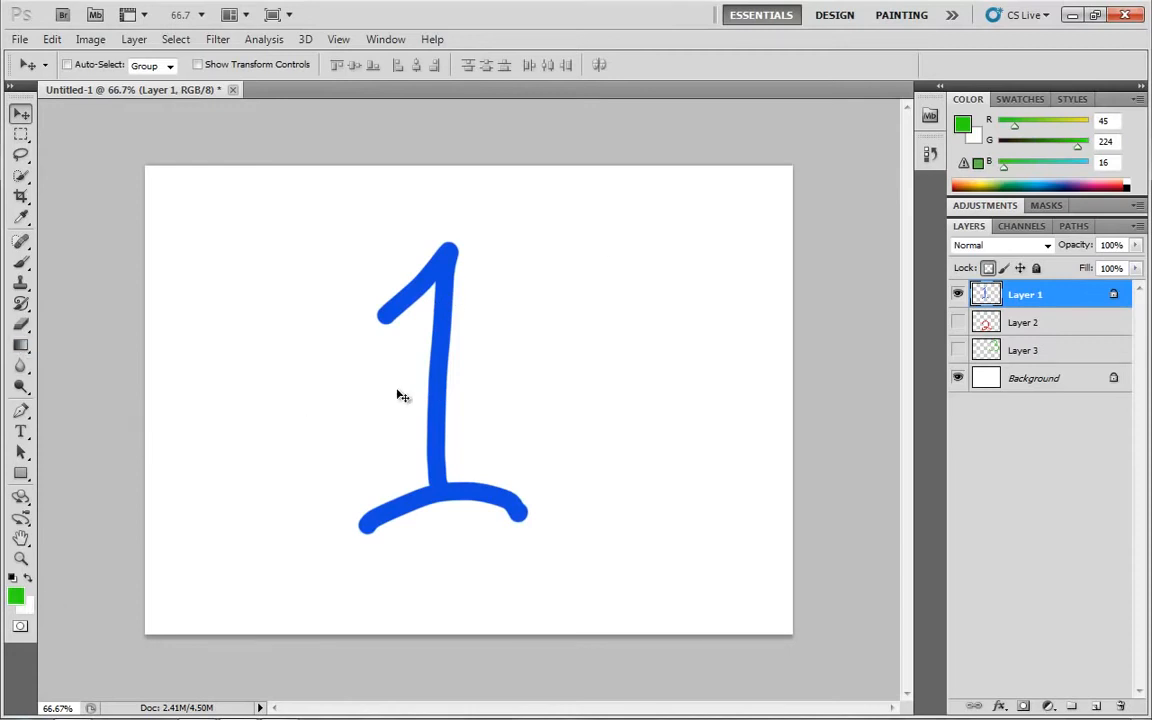
# Paint green stripes across the whole blue 1 with the 9 px Brush
pyautogui.press('b')
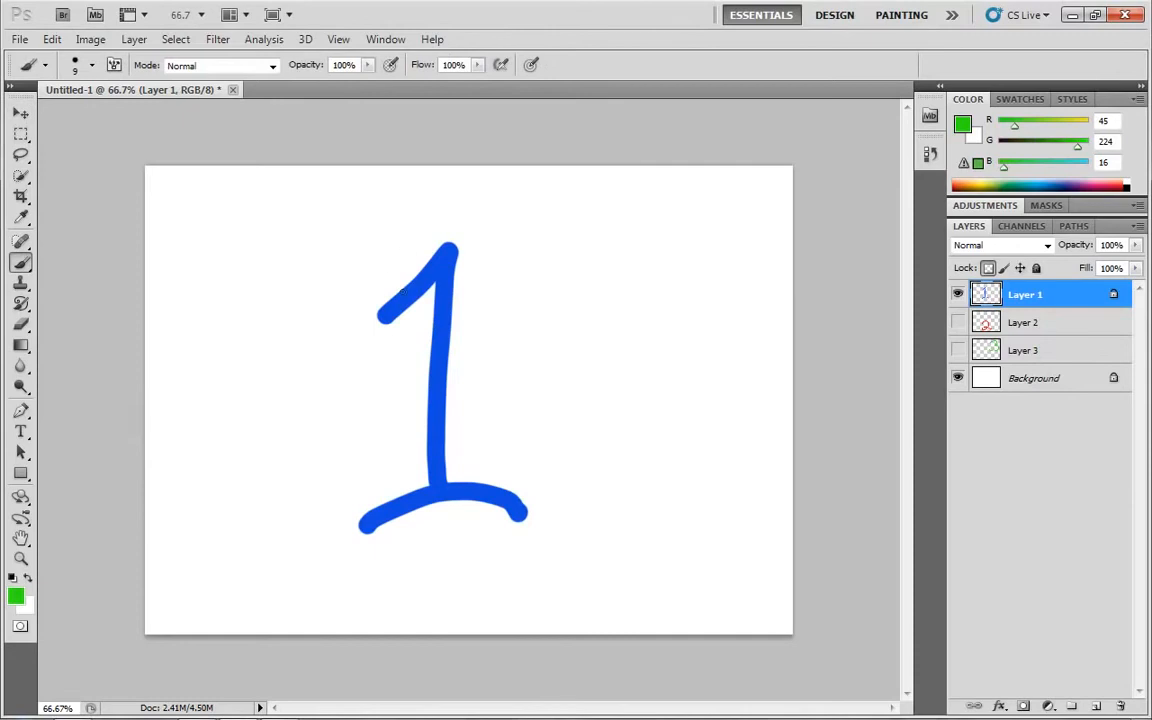
pyautogui.moveTo(395, 305)
pyautogui.mouseDown()
pyautogui.moveTo(440, 244)
pyautogui.moveTo(459, 252)
pyautogui.moveTo(444, 300)
pyautogui.moveTo(456, 325)
pyautogui.moveTo(422, 411)
pyautogui.moveTo(469, 395)
pyautogui.moveTo(472, 506)
pyautogui.moveTo(484, 495)
pyautogui.moveTo(514, 527)
pyautogui.mouseUp()
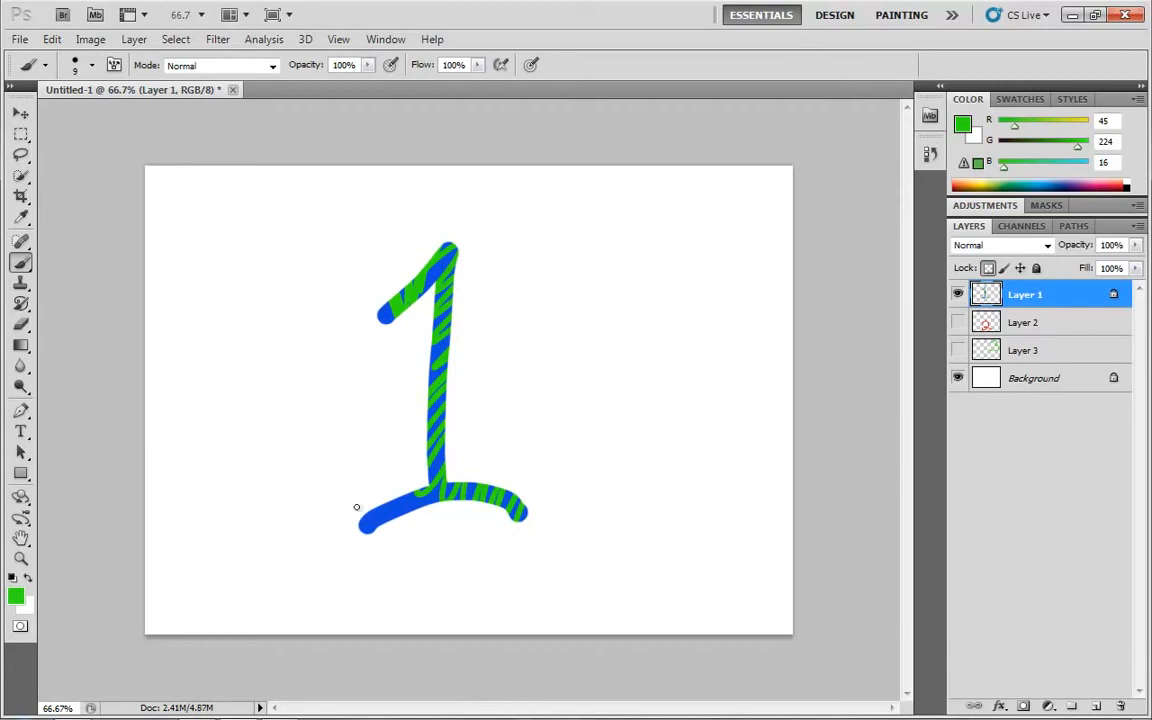
pyautogui.moveTo(356, 507)
pyautogui.mouseDown()
pyautogui.moveTo(402, 473)
pyautogui.moveTo(436, 485)
pyautogui.mouseUp()
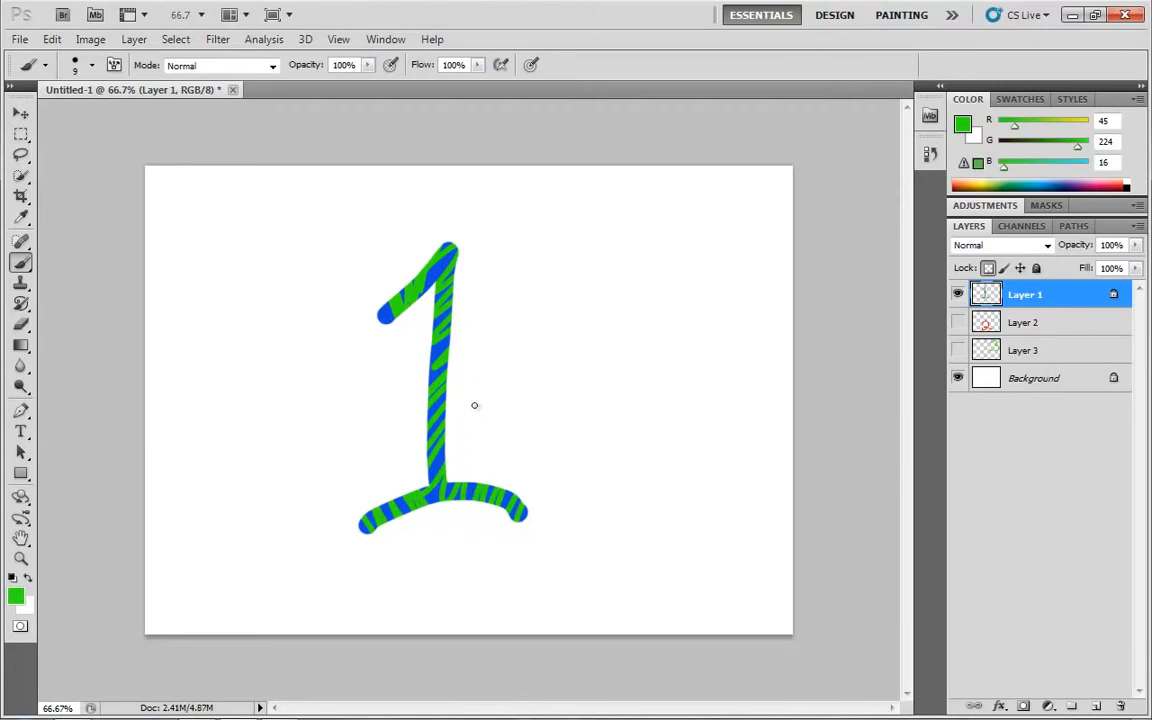
# Undo the green stripes painted on the blue 1
pyautogui.hotkey('ctrl', 'alt', 'z')
pyautogui.hotkey('ctrl', 'alt', 'z')
pyautogui.hotkey('ctrl', 'alt', 'z')
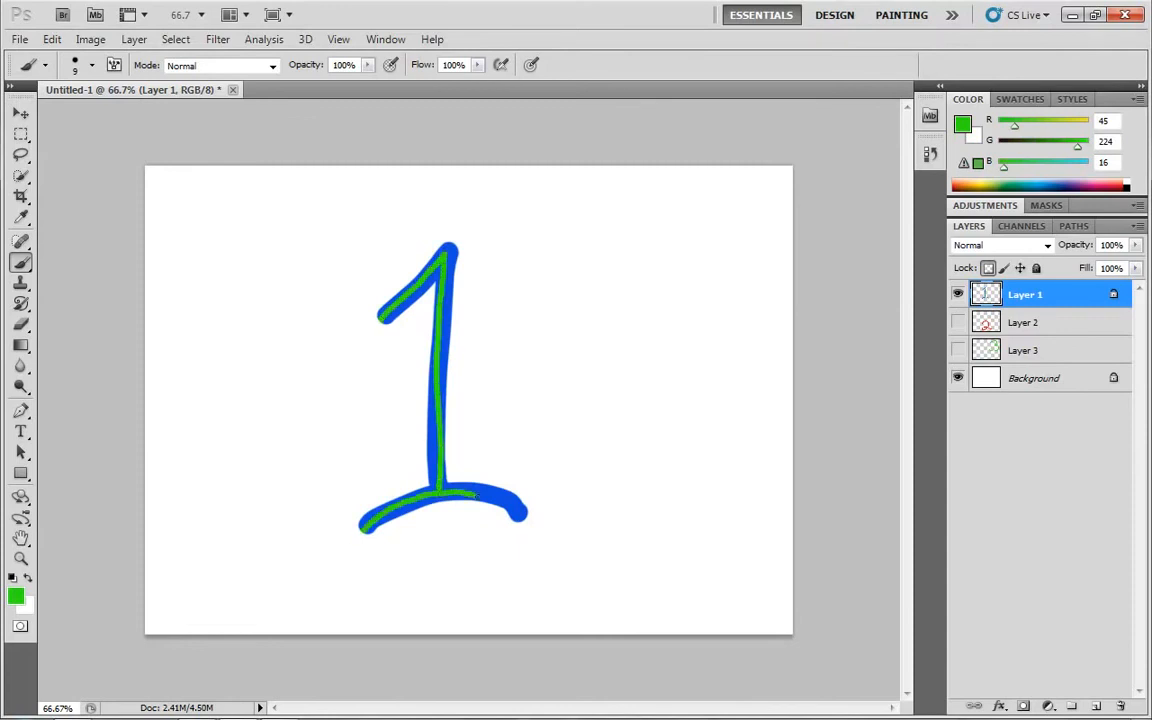
# Paint green strokes through and across the blue 1 with its transparent pixels locked, and undo them
pyautogui.moveTo(475, 495); pyautogui.dragTo(539, 525)
pyautogui.moveTo(424, 411); pyautogui.dragTo(441, 385)
pyautogui.moveTo(569, 395)
pyautogui.mouseDown()
pyautogui.moveTo(520, 412)
pyautogui.moveTo(460, 373)
pyautogui.moveTo(510, 276)
pyautogui.moveTo(335, 358)
pyautogui.mouseUp()
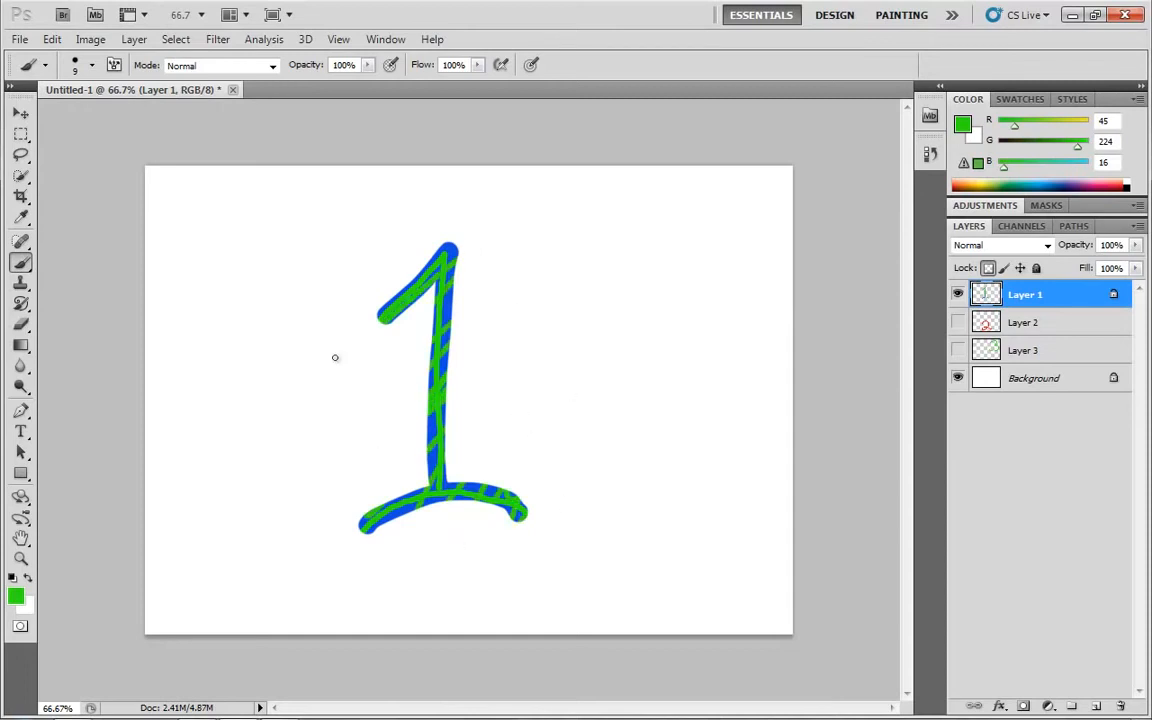
pyautogui.hotkey('ctrl', 'alt', 'z')
pyautogui.hotkey('ctrl', 'alt', 'z')
pyautogui.hotkey('ctrl', 'alt', 'z')
pyautogui.hotkey('ctrl', 'alt', 'z')
pyautogui.hotkey('ctrl', 'alt', 'z')
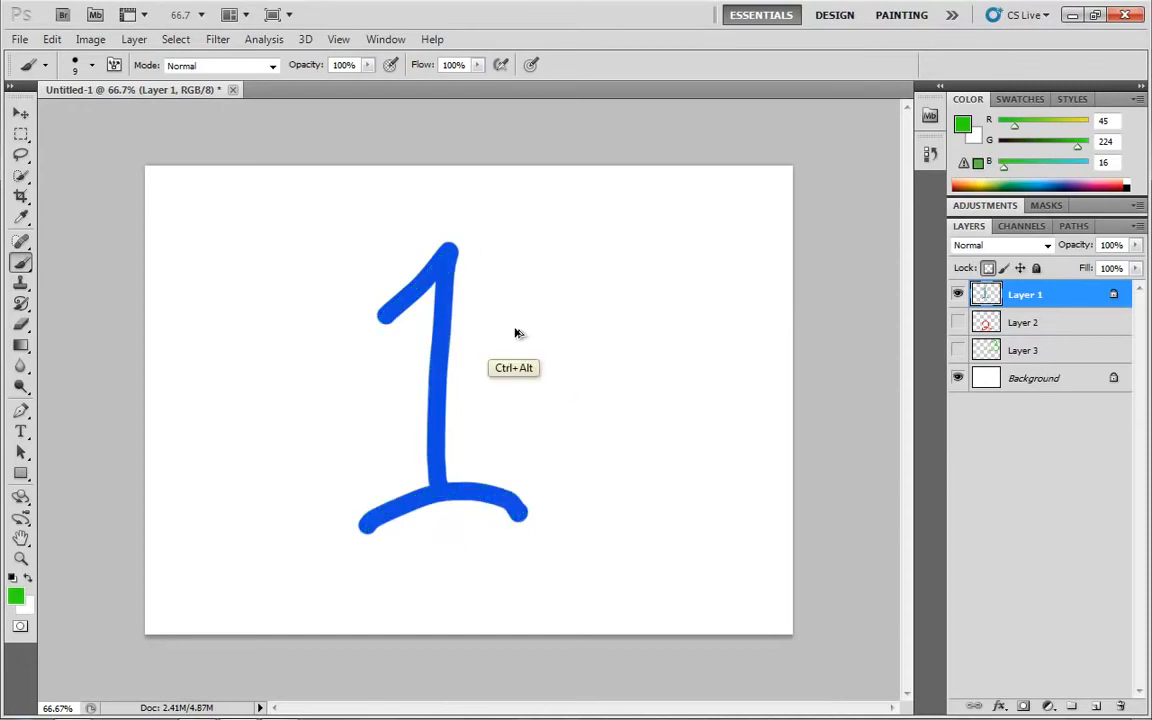
# Replace Layer 1's transparent pixels lock with the image pixels lock, and try to paint on it with the Brush
pyautogui.click(988, 268)
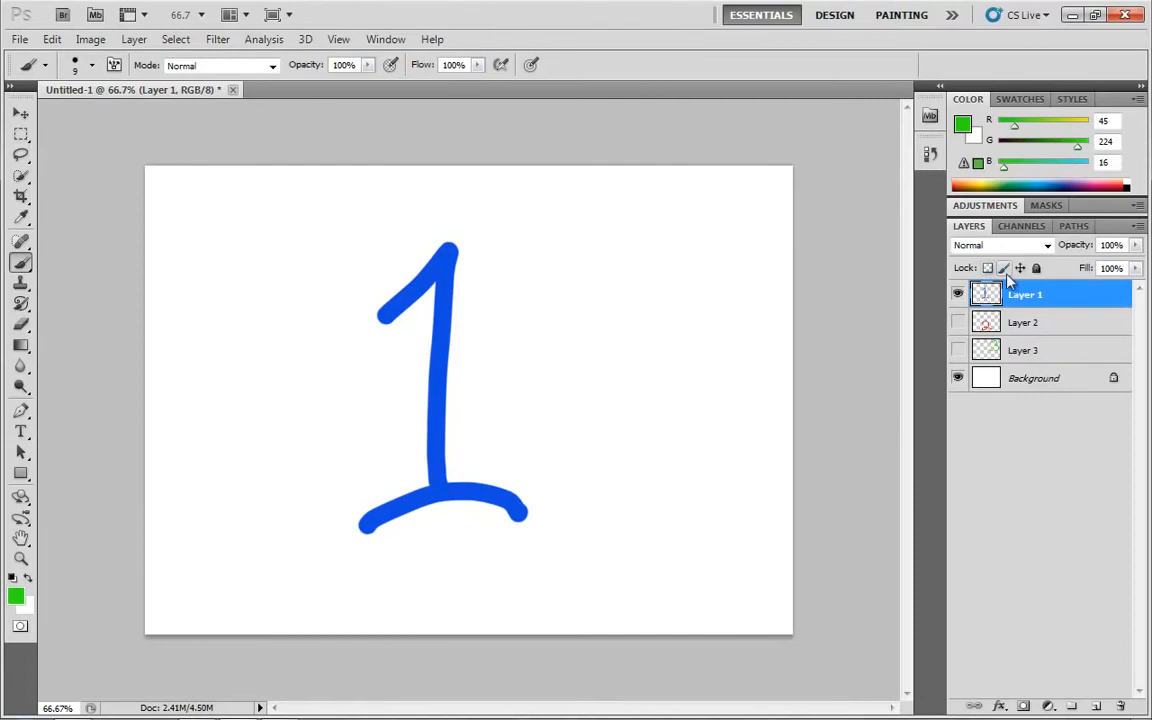
pyautogui.click(1004, 269)
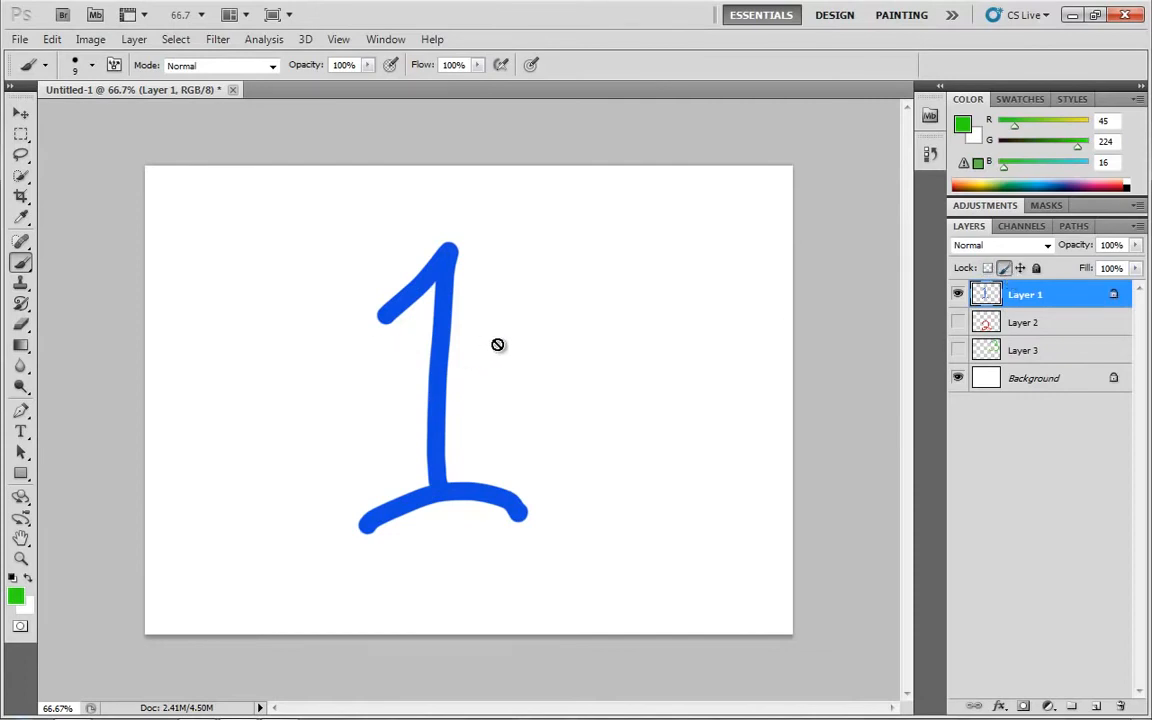
pyautogui.hotkey('shift', 'b')
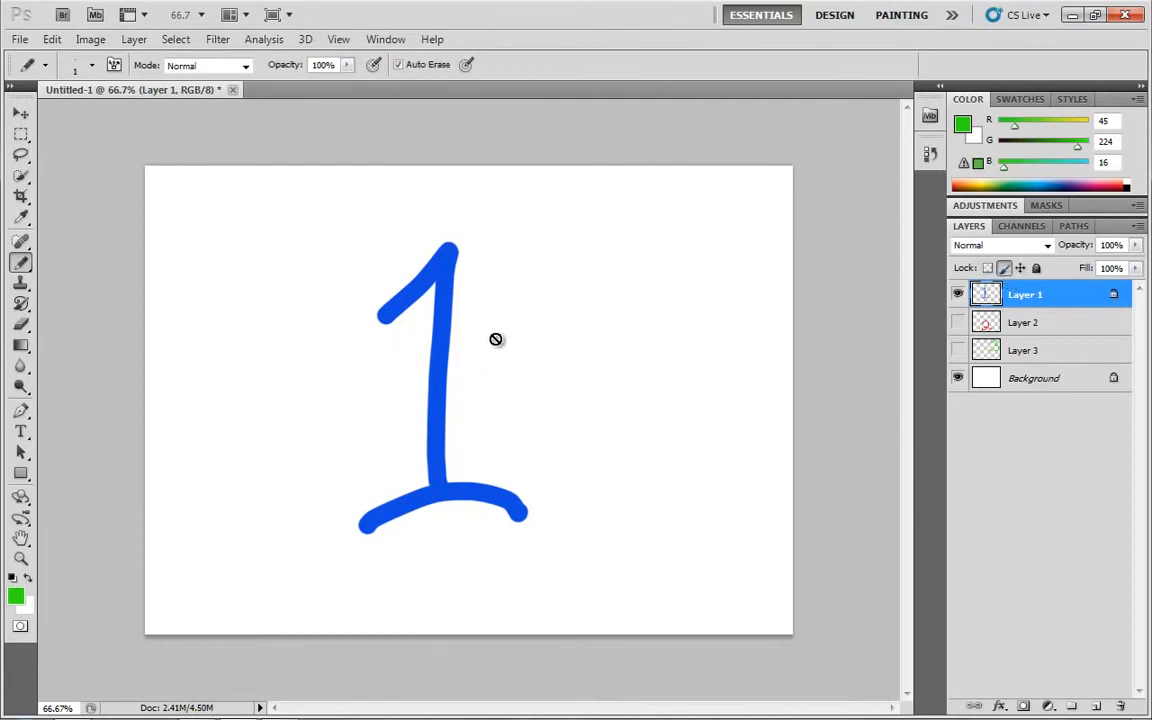
pyautogui.rightClick(14, 262)
pyautogui.click(60, 240)
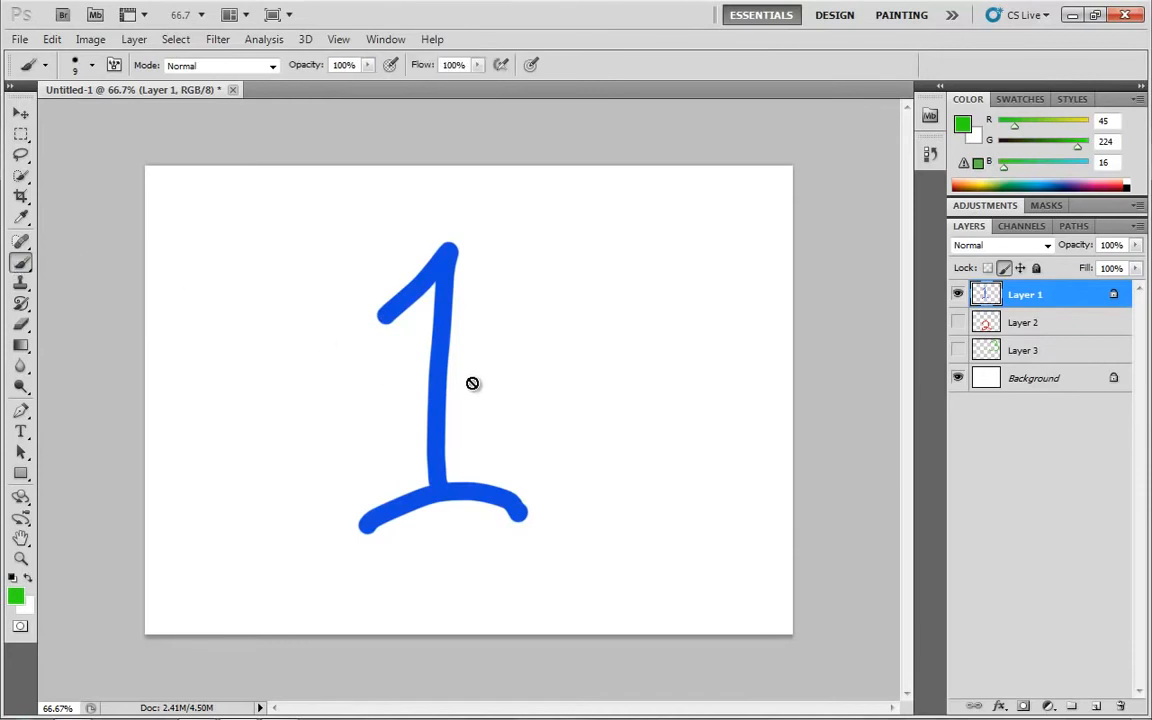
pyautogui.click(548, 356)
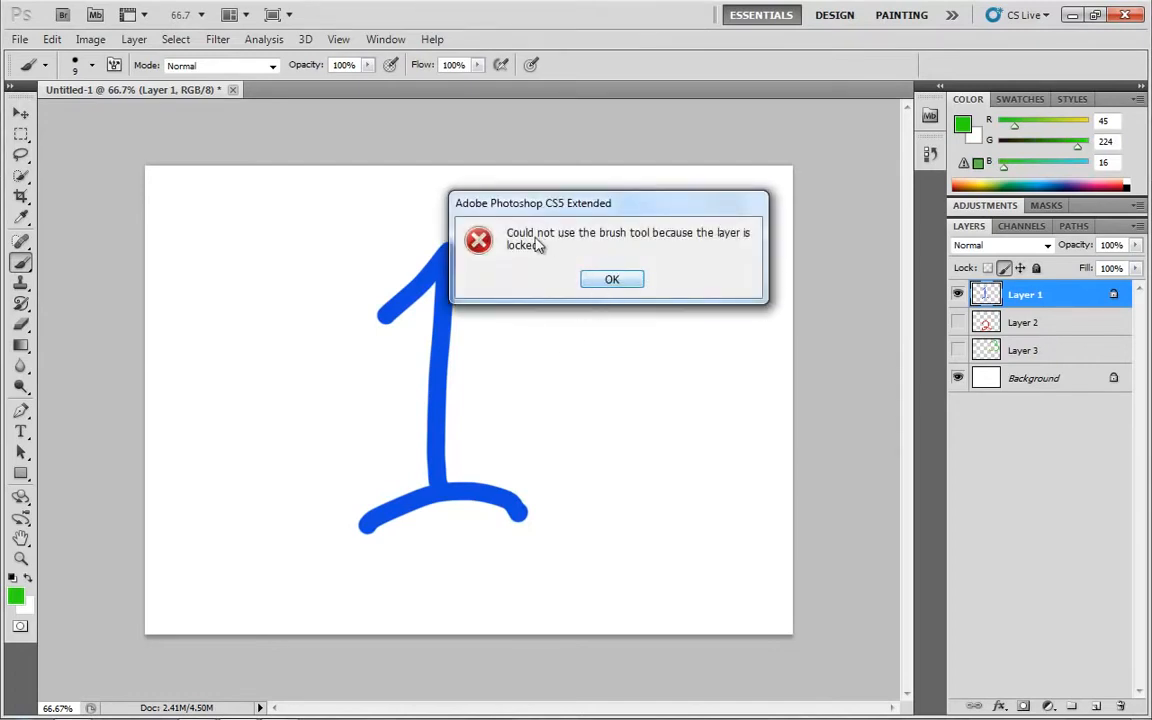
pyautogui.click(642, 278)
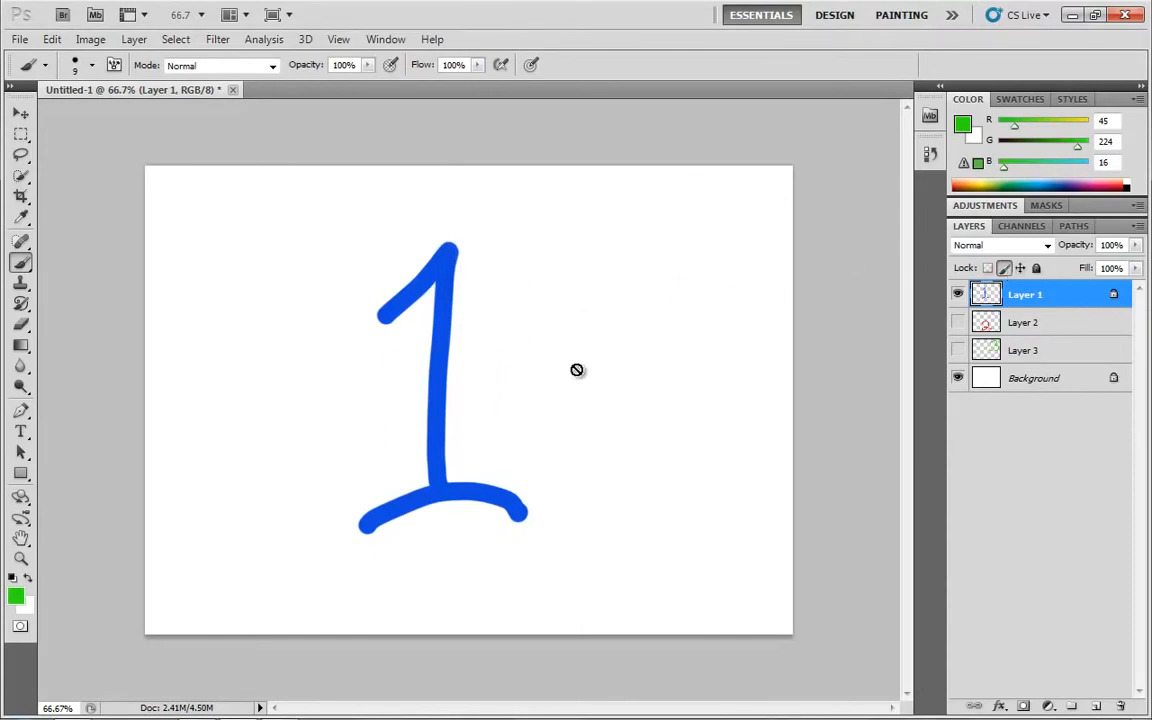
# Move the blue 1 right to about the canvas centre and remove Layer 1's image pixels lock
pyautogui.press('v')
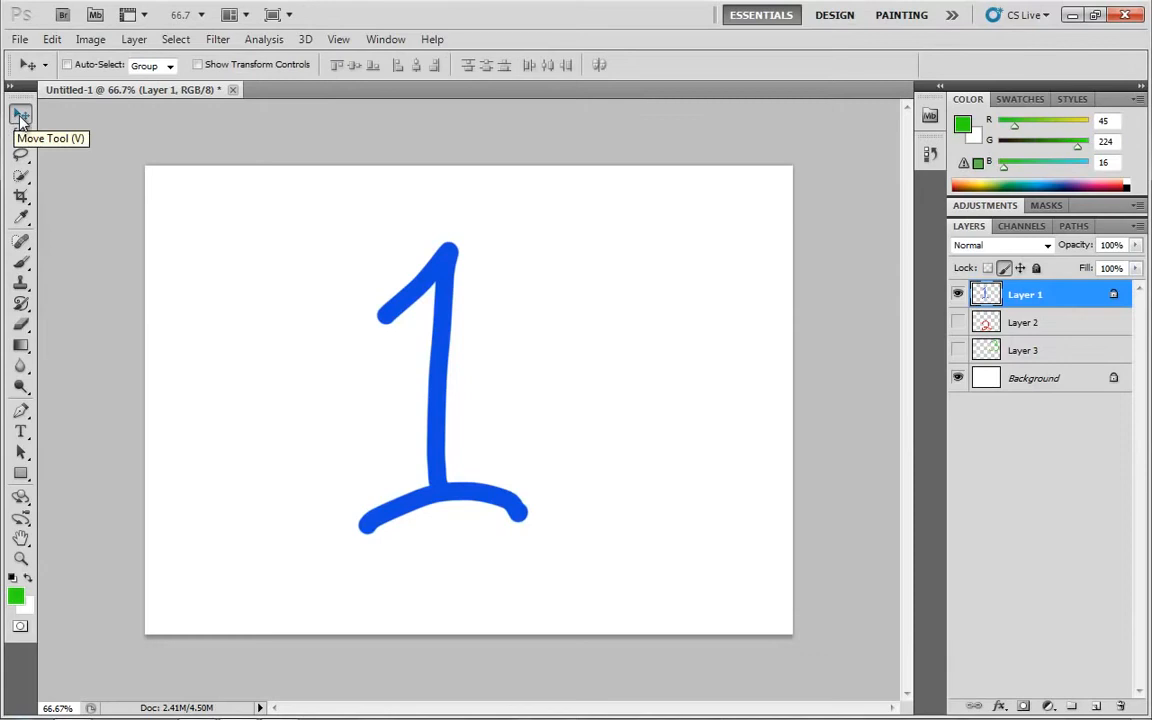
pyautogui.moveTo(440, 368)
pyautogui.mouseDown()
pyautogui.moveTo(373, 355)
pyautogui.moveTo(316, 380)
pyautogui.moveTo(605, 452)
pyautogui.moveTo(643, 411)
pyautogui.moveTo(499, 338)
pyautogui.moveTo(255, 355)
pyautogui.moveTo(527, 400)
pyautogui.moveTo(594, 338)
pyautogui.moveTo(432, 383)
pyautogui.mouseUp()
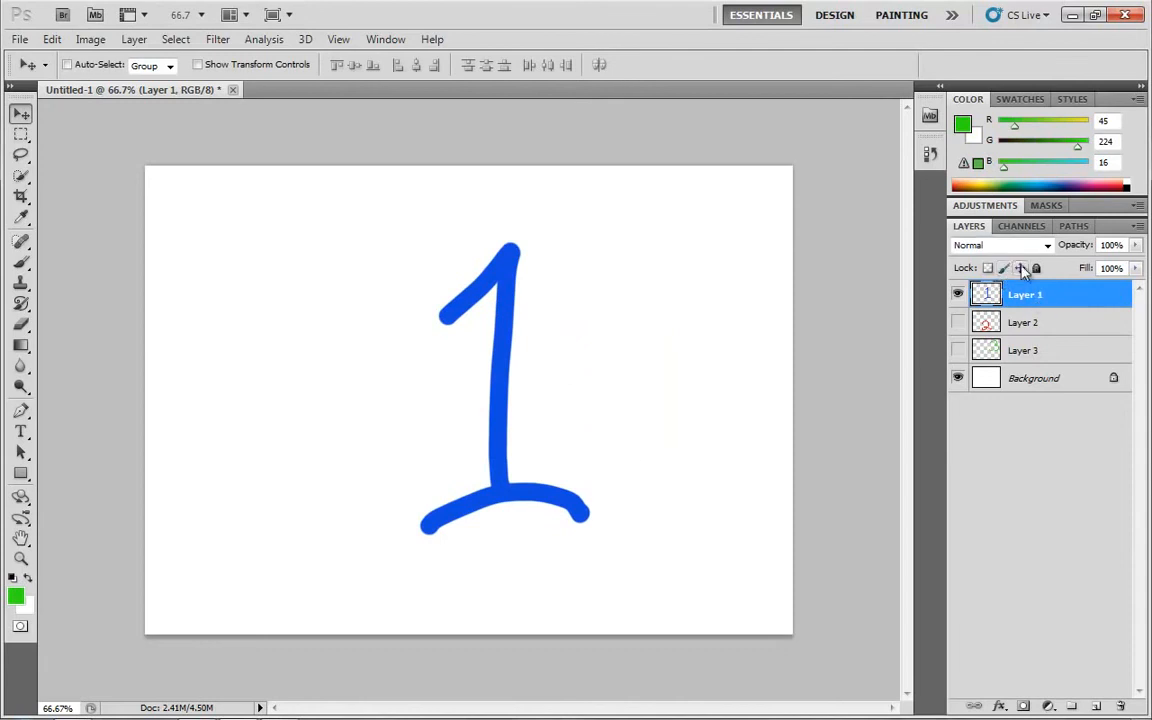
# Lock Layer 1's position and try to move the blue 1 with the Move tool
pyautogui.click(1020, 269)
pyautogui.click(418, 393)
pyautogui.click(606, 280)
pyautogui.click(391, 347)
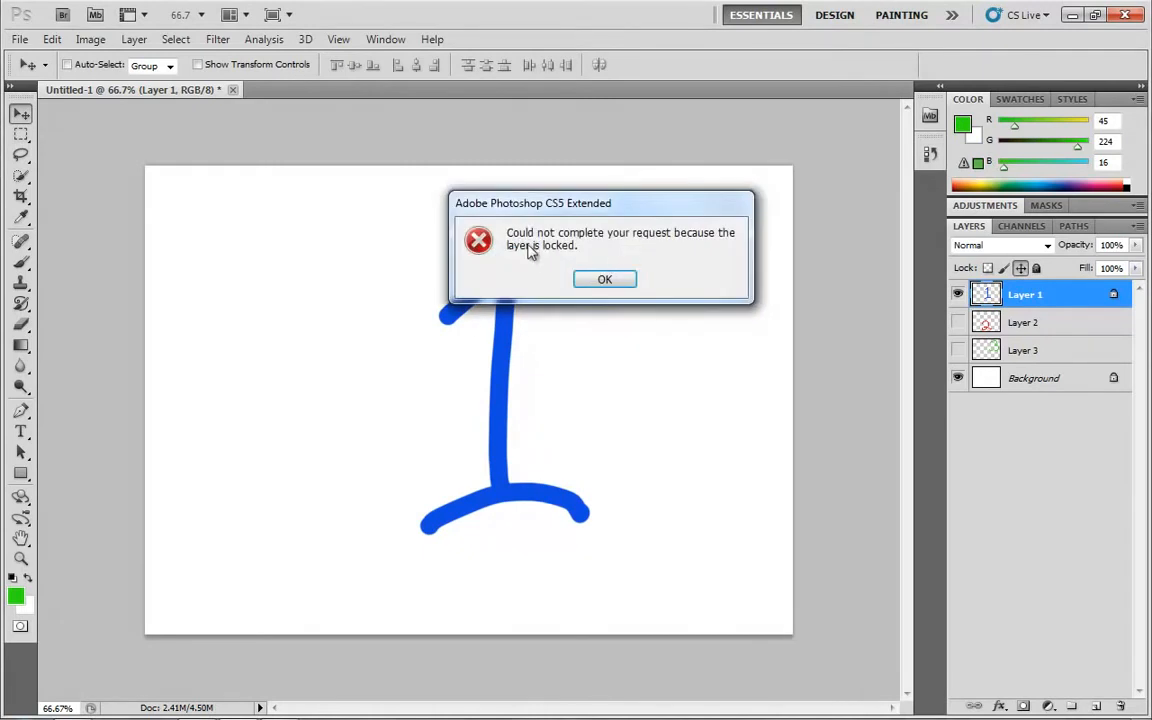
pyautogui.click(607, 281)
# Brush a green scribble across the middle of the position-locked blue 1 and undo it
pyautogui.press('b')
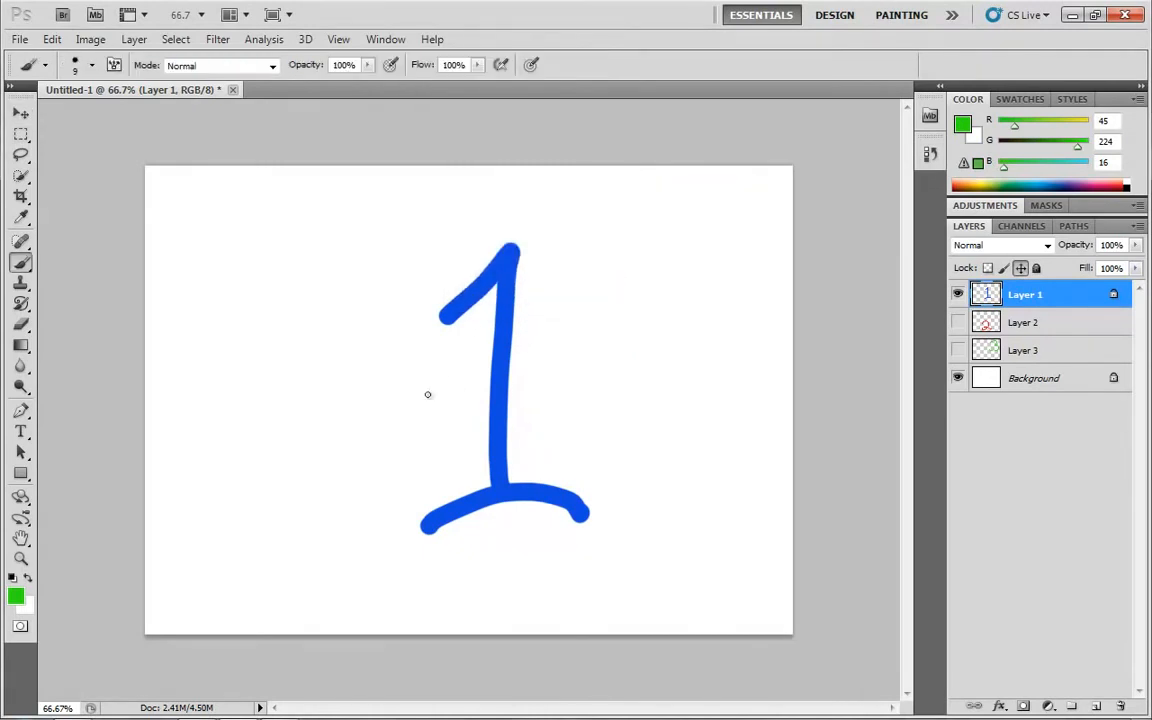
pyautogui.moveTo(437, 380)
pyautogui.mouseDown()
pyautogui.moveTo(426, 424)
pyautogui.moveTo(456, 412)
pyautogui.moveTo(469, 435)
pyautogui.moveTo(510, 405)
pyautogui.moveTo(613, 411)
pyautogui.mouseUp()
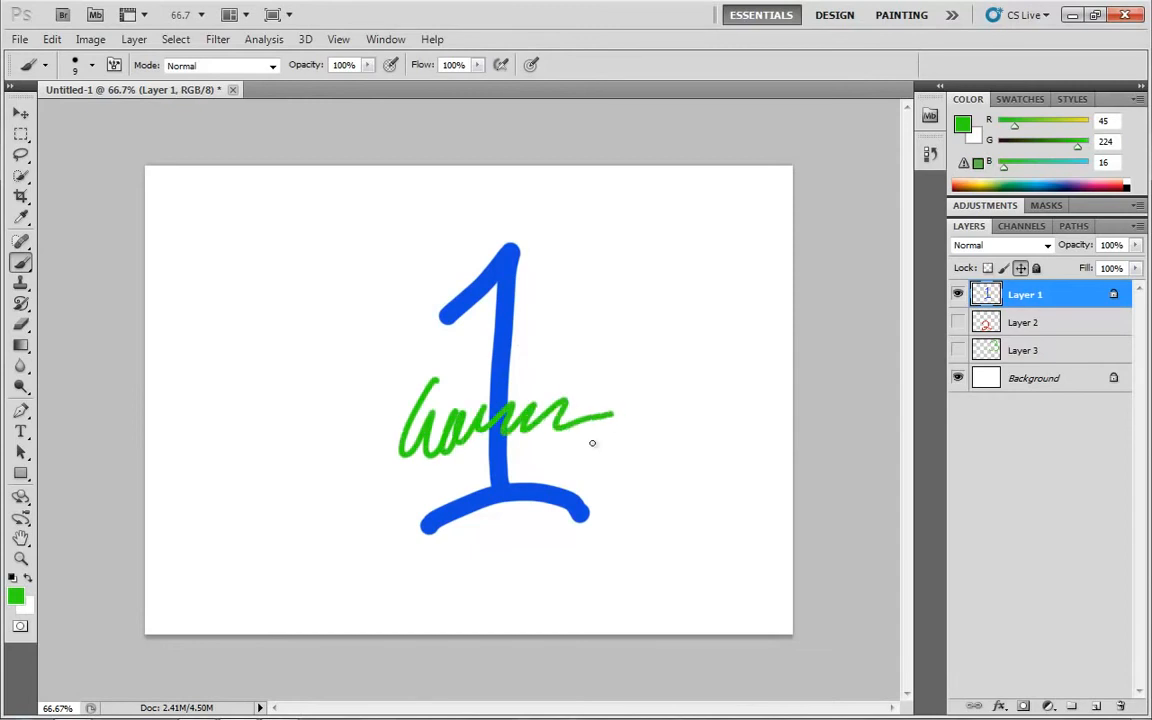
pyautogui.hotkey('ctrl', 'z')
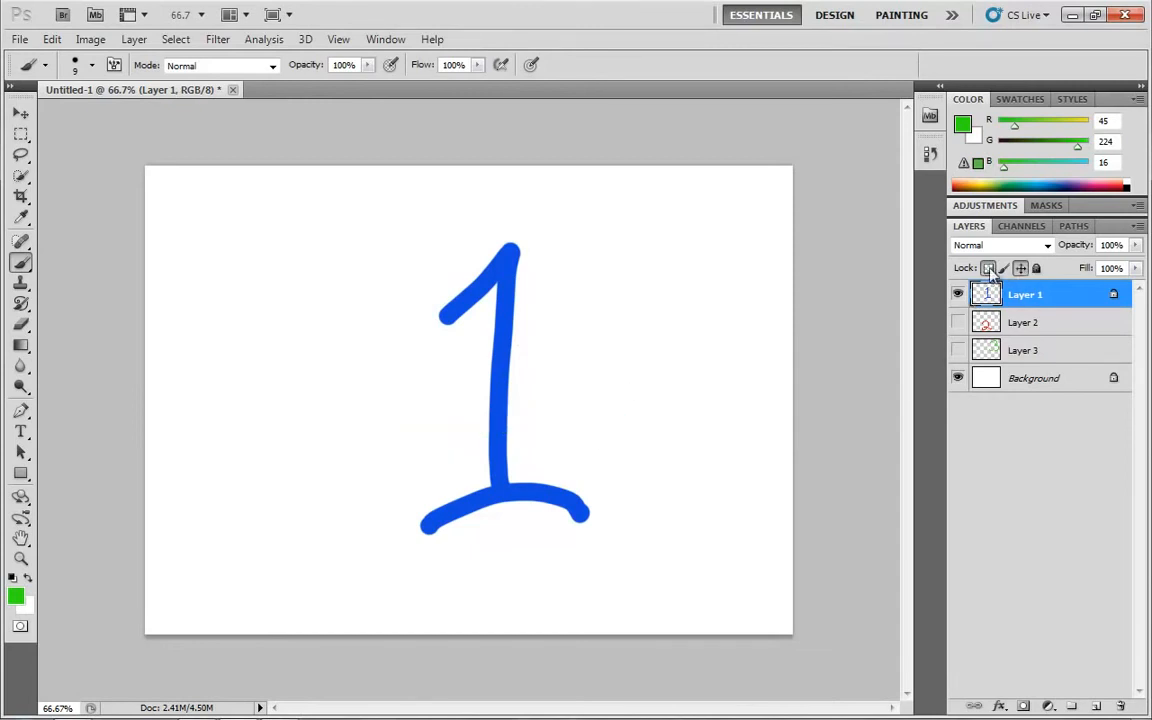
# Lock Layer 1's transparent pixels as well, paint green stripes over the blue 1, and try to move it
pyautogui.moveTo(436, 309)
pyautogui.mouseDown()
pyautogui.moveTo(482, 284)
pyautogui.moveTo(530, 376)
pyautogui.moveTo(471, 495)
pyautogui.moveTo(503, 507)
pyautogui.moveTo(580, 478)
pyautogui.mouseUp()
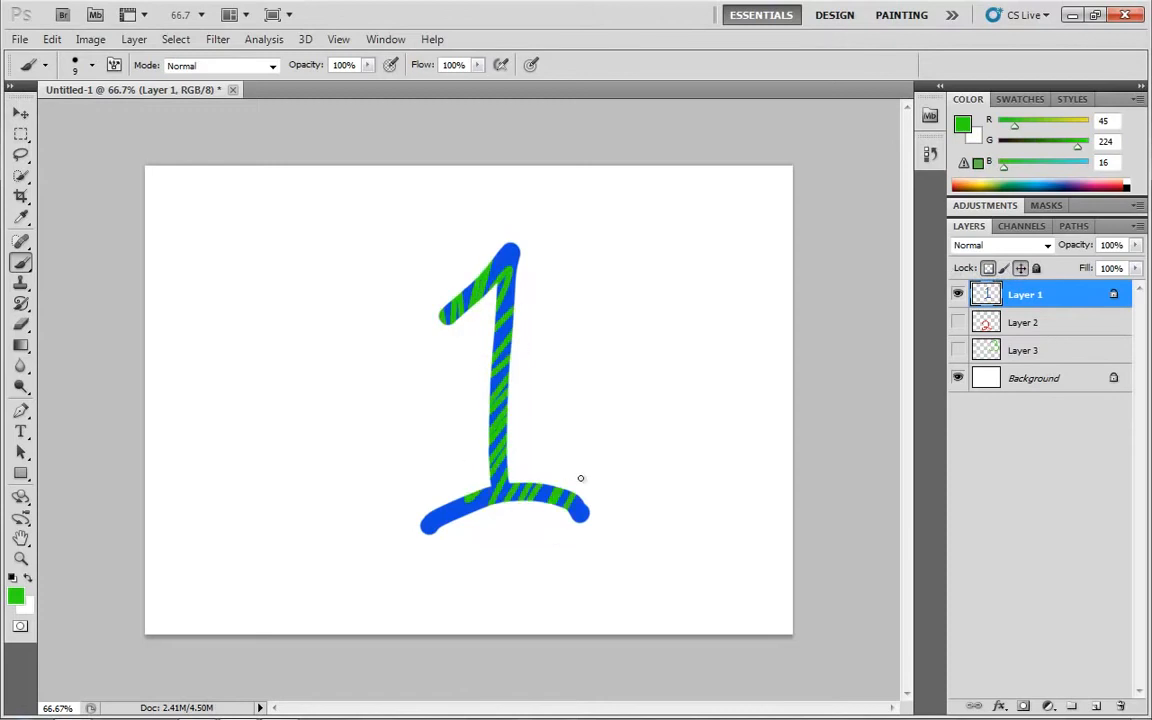
pyautogui.press('v')
pyautogui.click(404, 514)
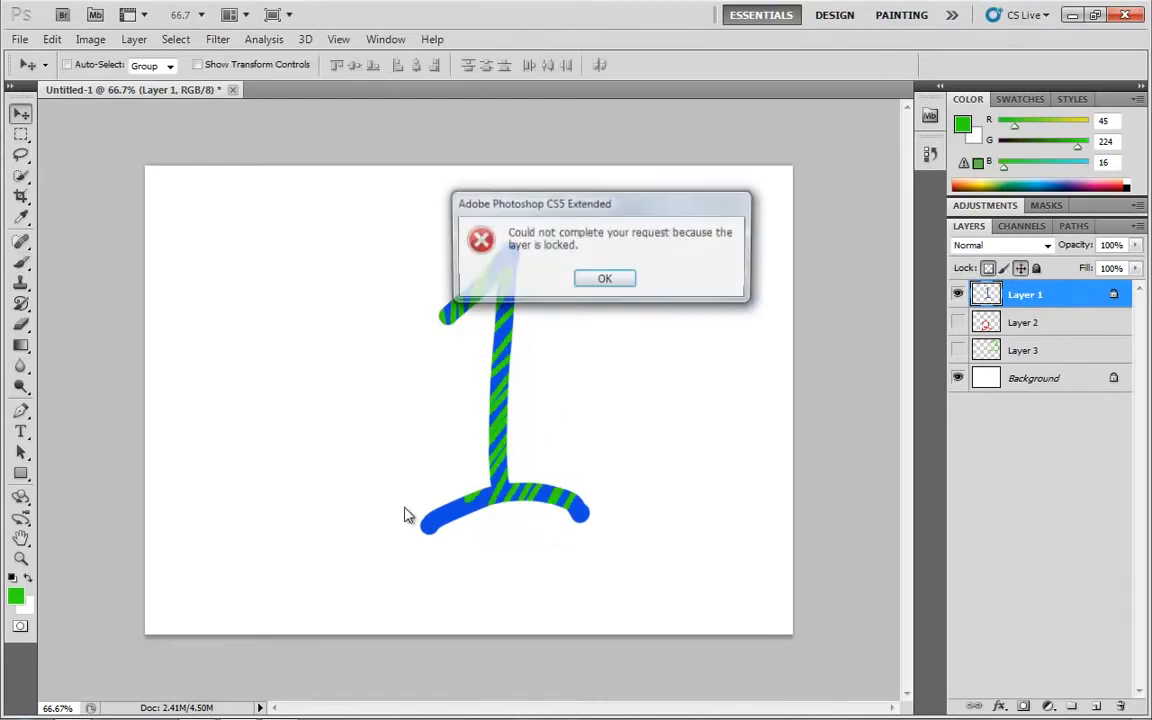
pyautogui.click(623, 282)
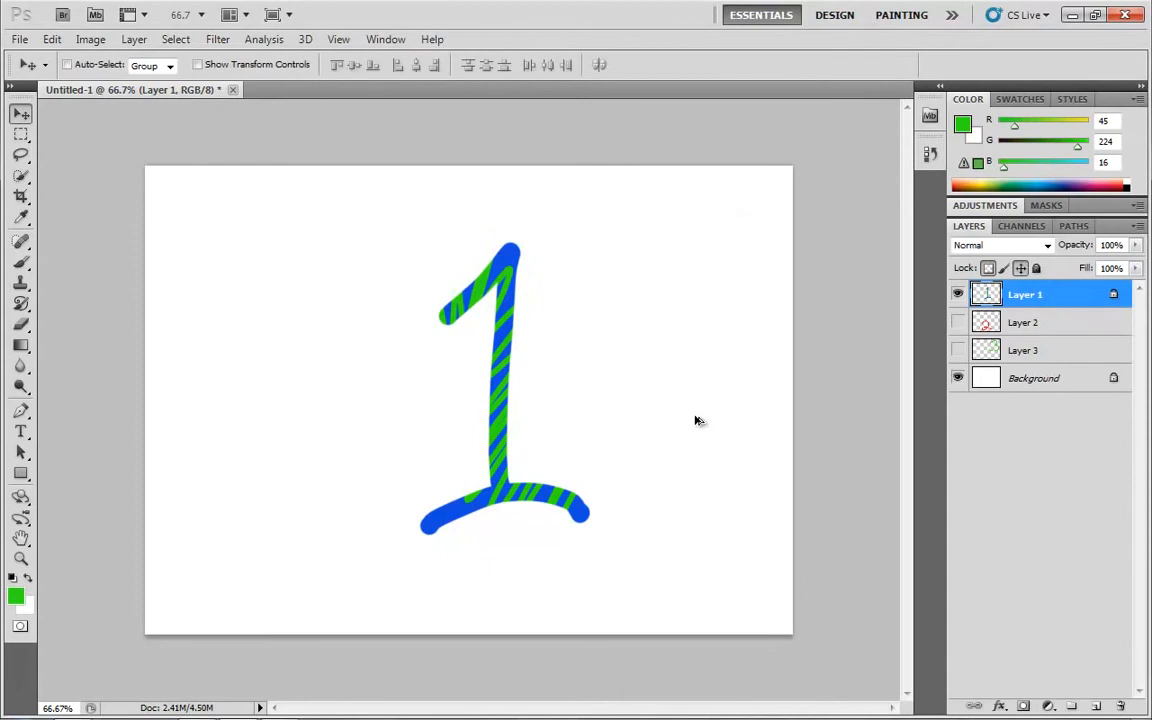
# Undo the green stripes and remove the transparent pixels and position locks from Layer 1
pyautogui.hotkey('ctrl', 'z')
pyautogui.click(988, 268)
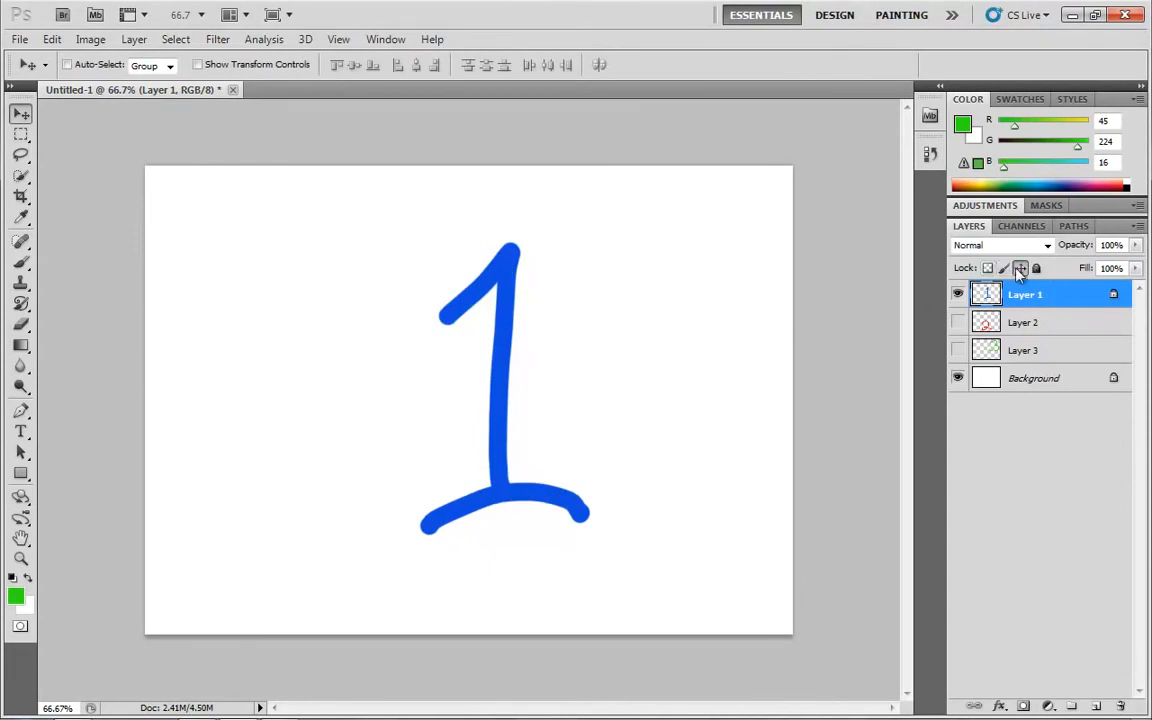
pyautogui.click(1020, 268)
# Lock Layer 1 completely, try to move the blue 1, and remove the lock
pyautogui.click(1037, 268)
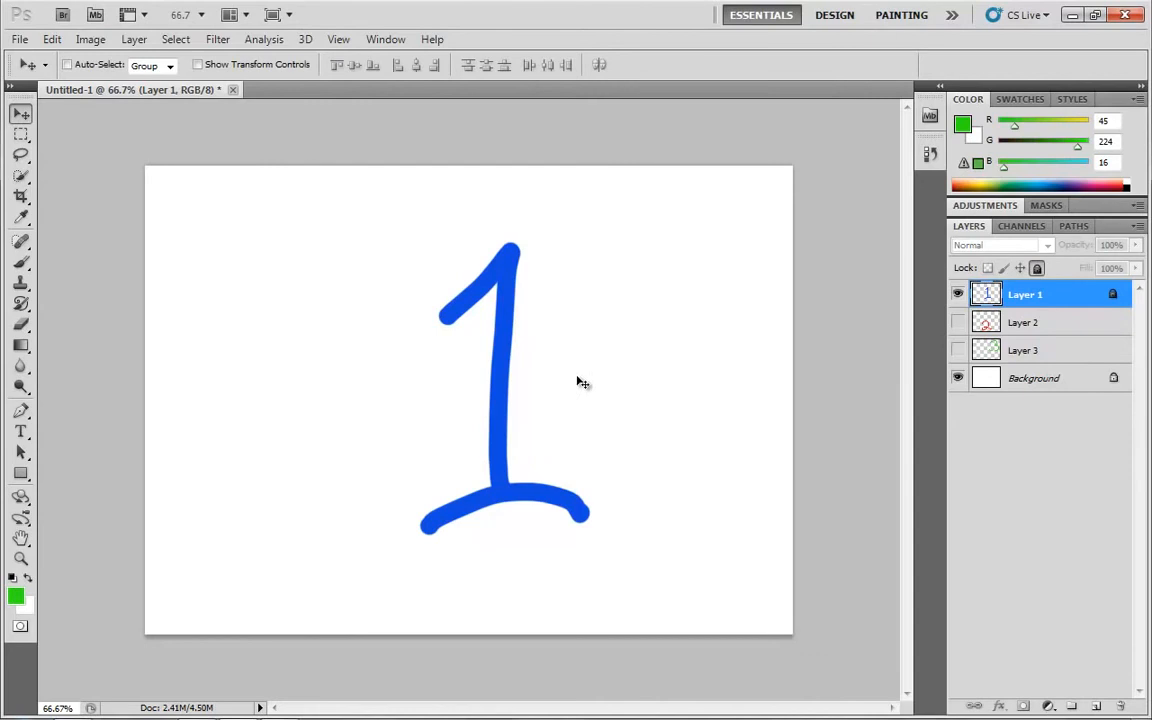
pyautogui.moveTo(525, 345); pyautogui.dragTo(320, 300)
pyautogui.click(605, 281)
pyautogui.click(1037, 270)
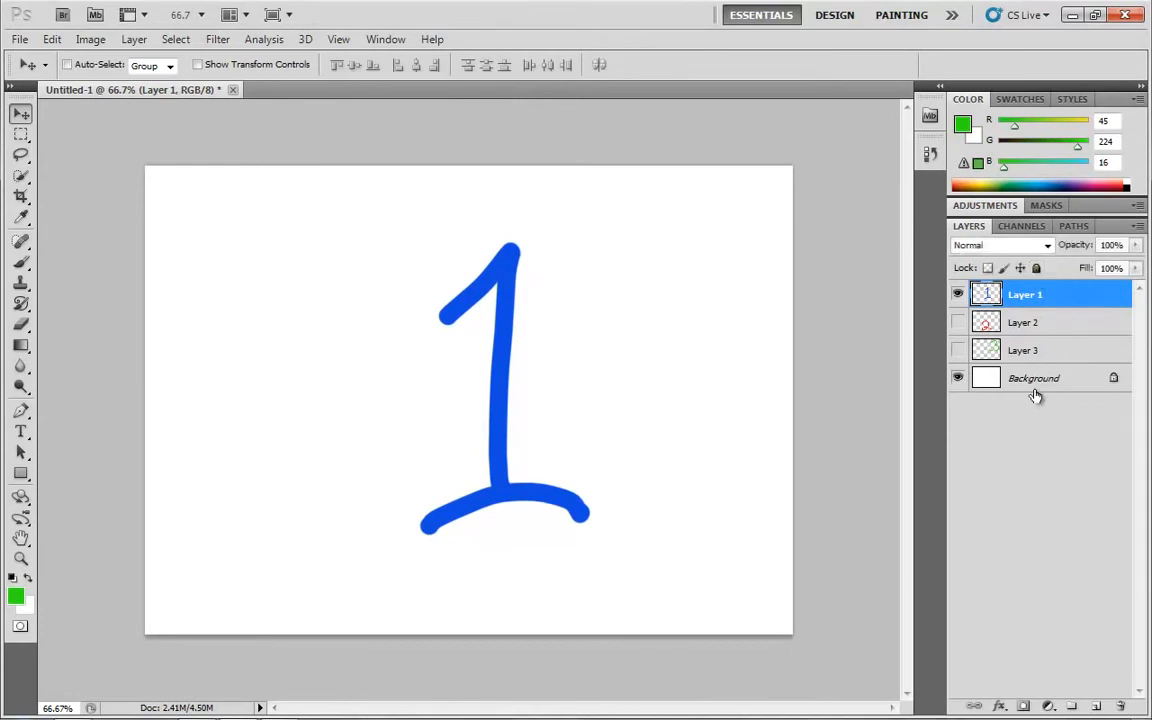
# Switch Layer 1's full lock and position lock on and off again, leaving the layer unlocked
pyautogui.click(1037, 269)
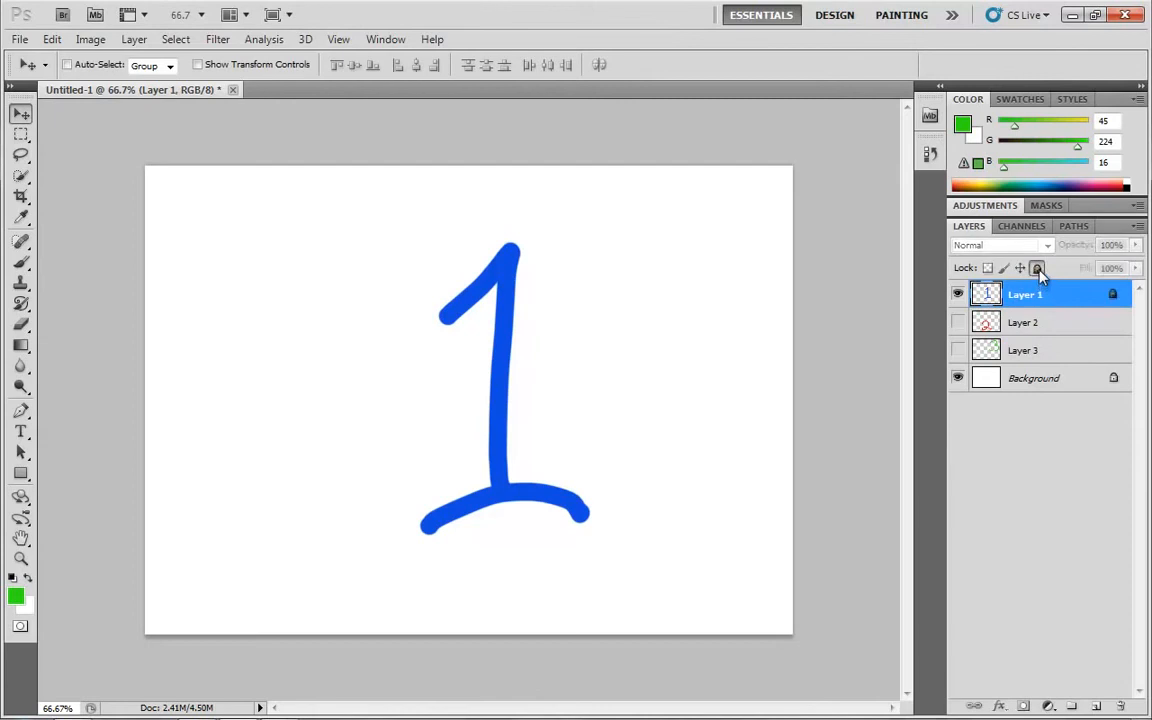
pyautogui.click(1037, 269)
pyautogui.click(1020, 269)
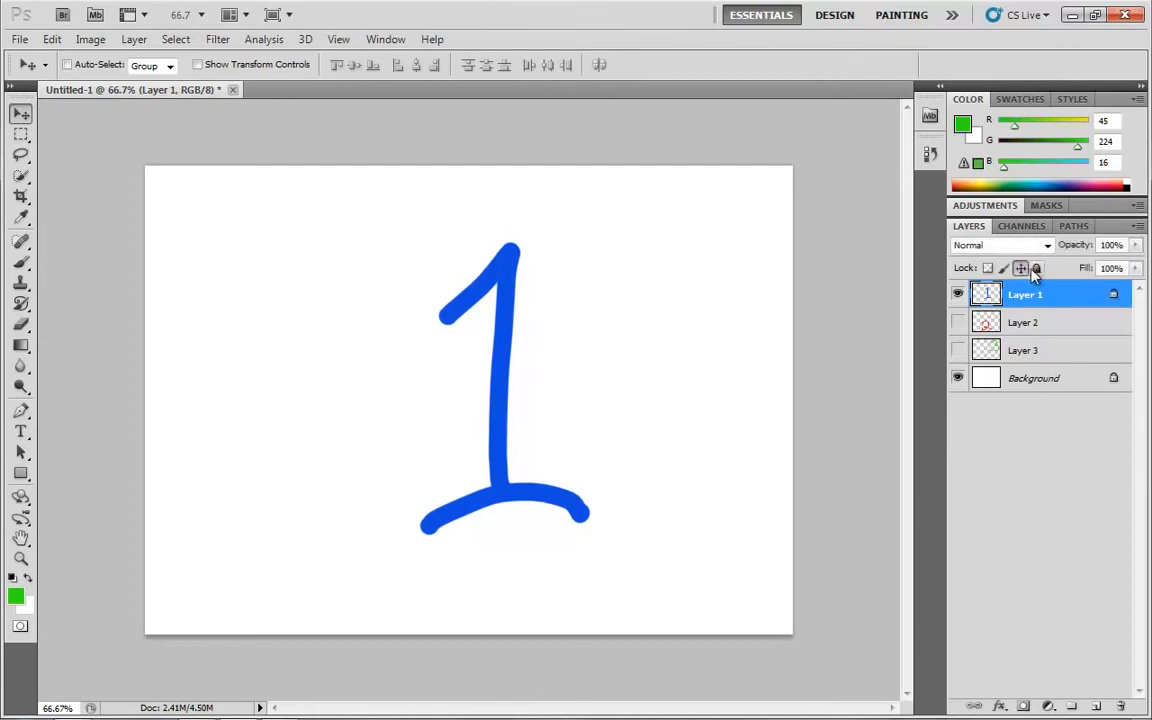
pyautogui.click(1021, 269)
pyautogui.click(1037, 269)
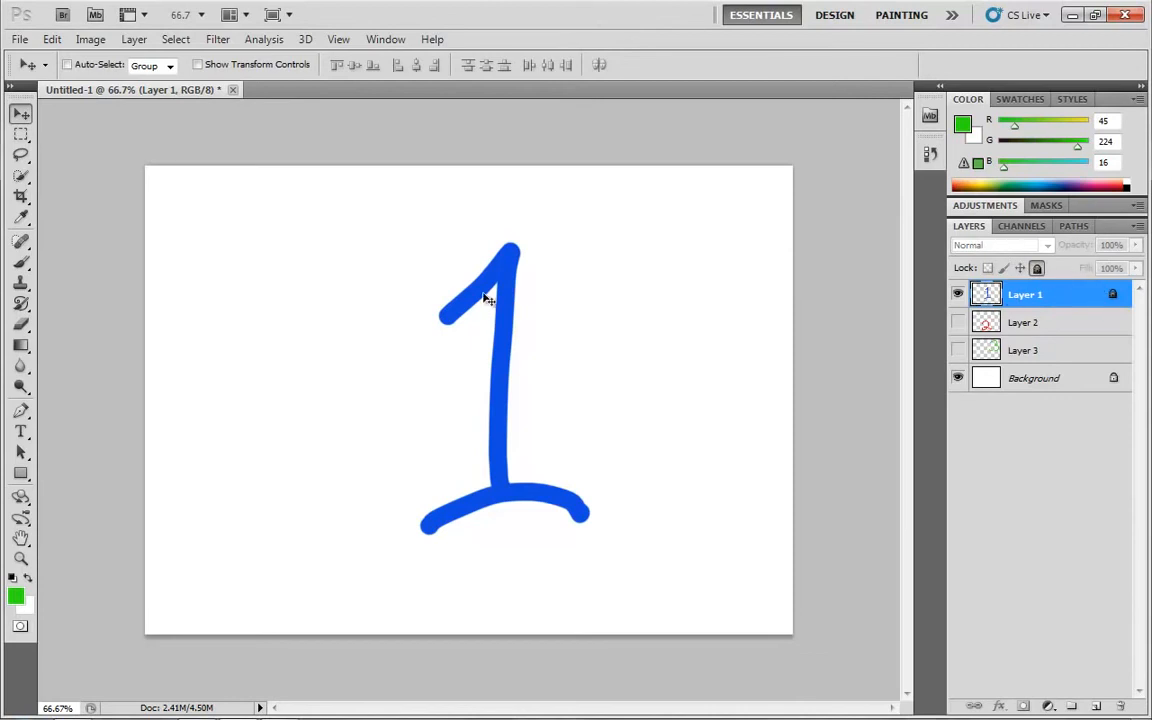
pyautogui.click(1036, 268)
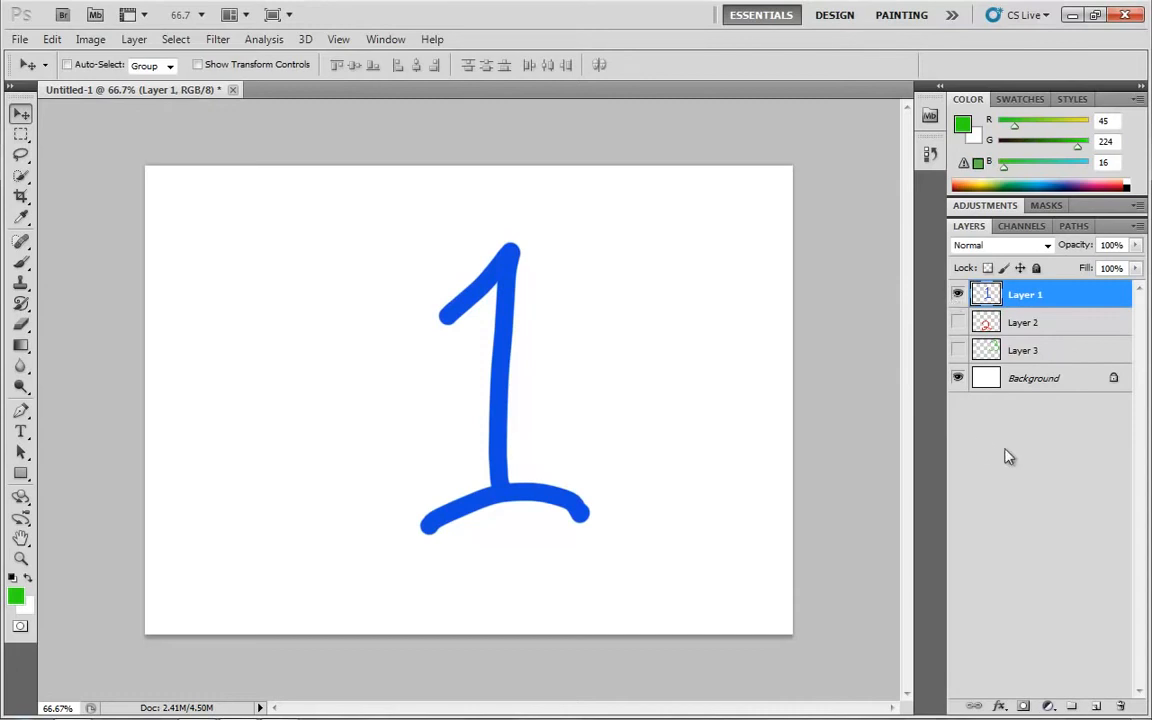
# Select Layer 2, Layer 3 and Layer 1 in turn, ending with Layer 2 selected
pyautogui.click(1060, 328)
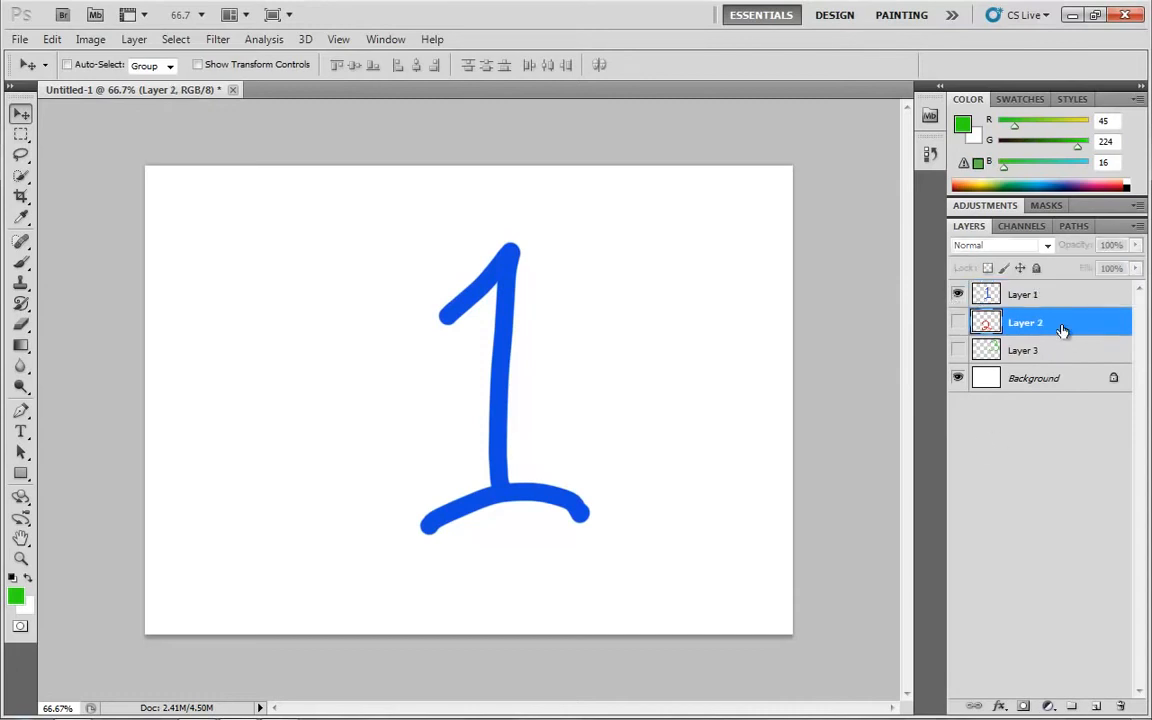
pyautogui.click(1066, 352)
pyautogui.click(1067, 324)
pyautogui.click(1068, 296)
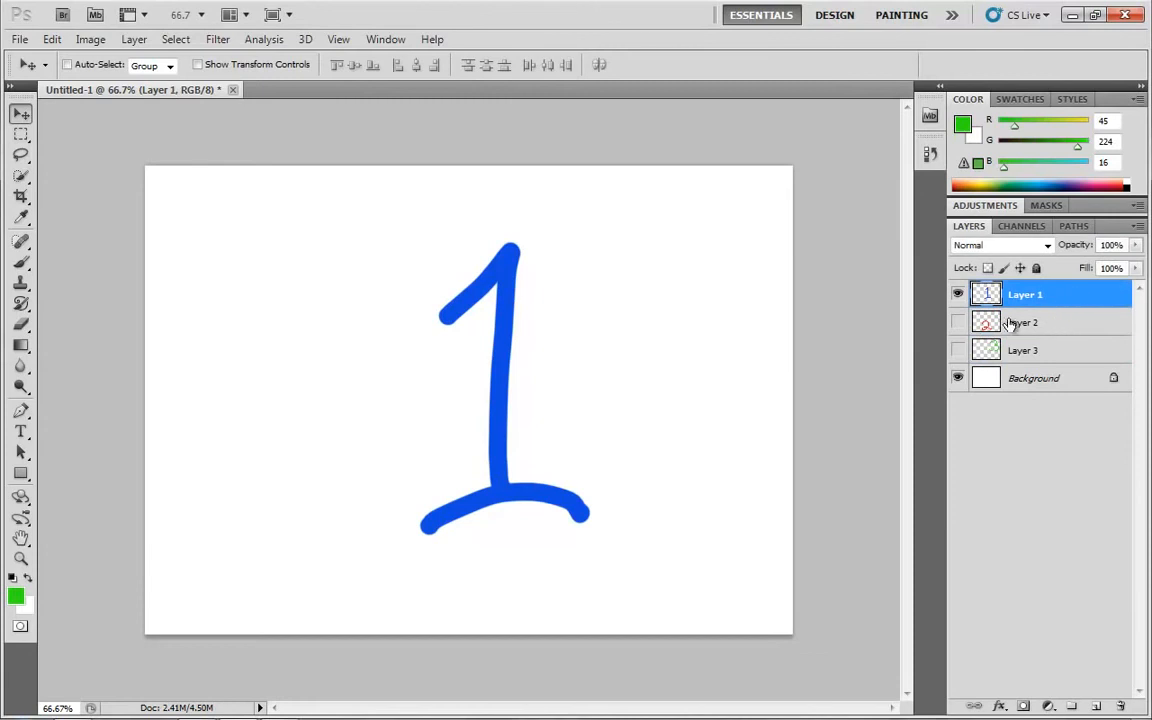
pyautogui.moveTo(1025, 296); pyautogui.dragTo(1027, 295)
pyautogui.click(1050, 326)
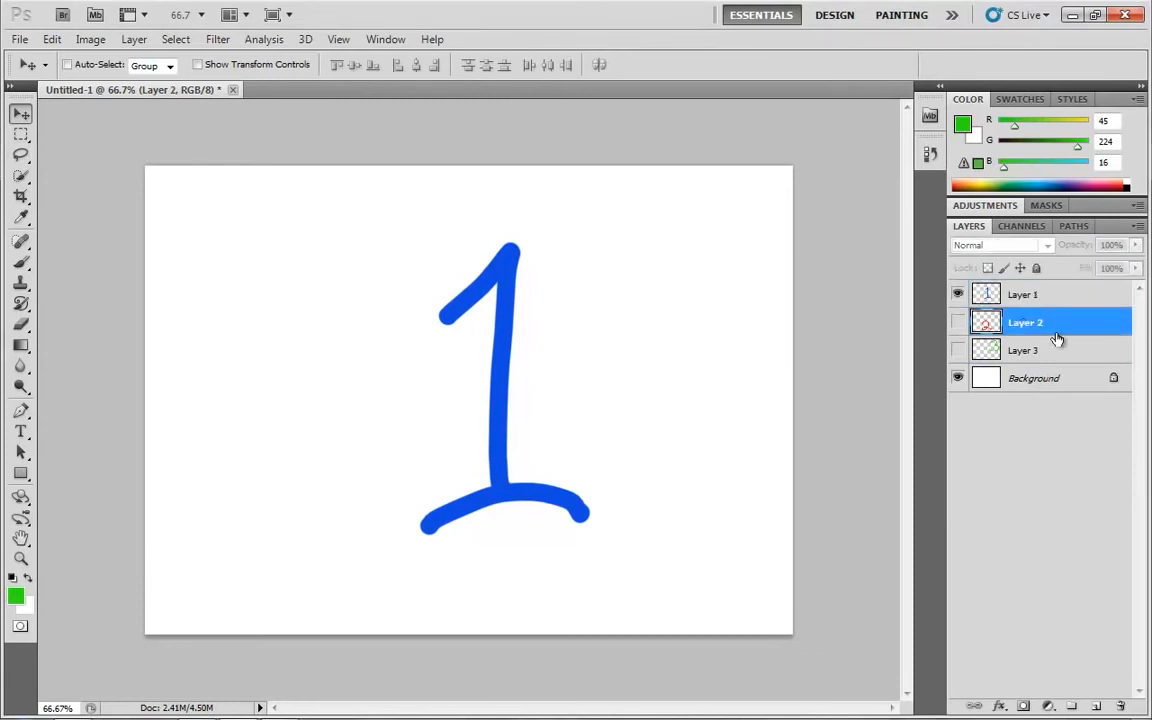
# Stack Layer 3 above Layer 2 and Layer 2 above Layer 1, and show Layer 3 and Layer 2
pyautogui.moveTo(1029, 355); pyautogui.dragTo(1039, 296)
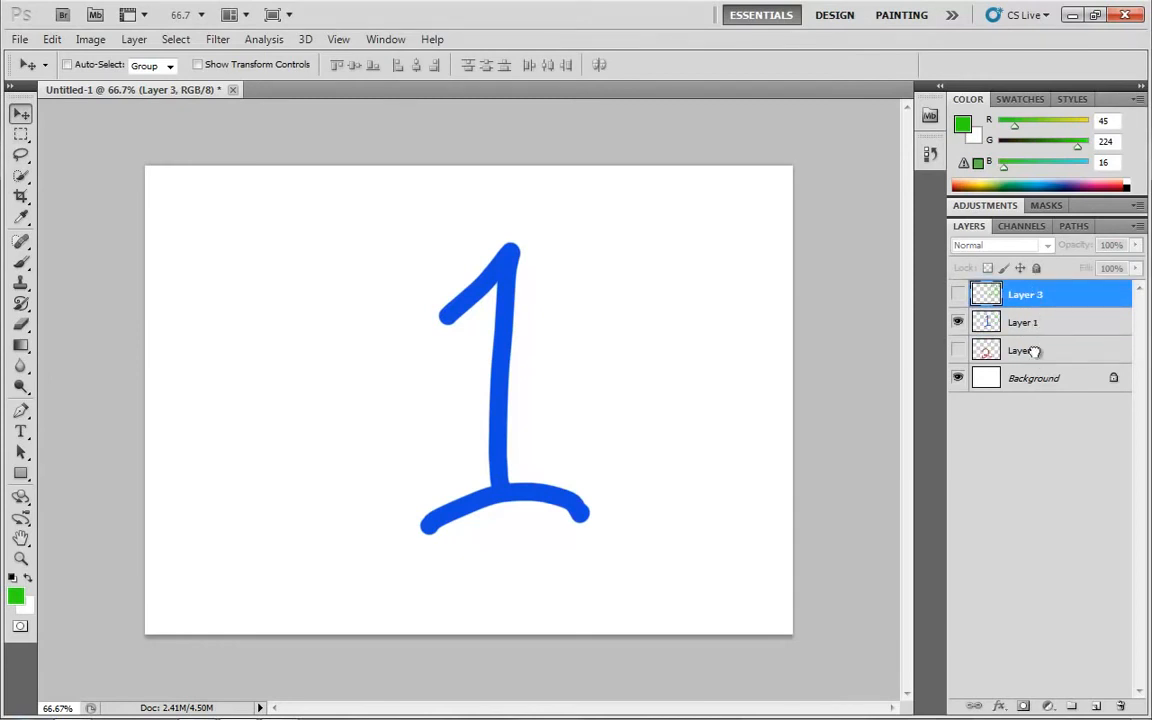
pyautogui.moveTo(1034, 345); pyautogui.dragTo(1033, 315)
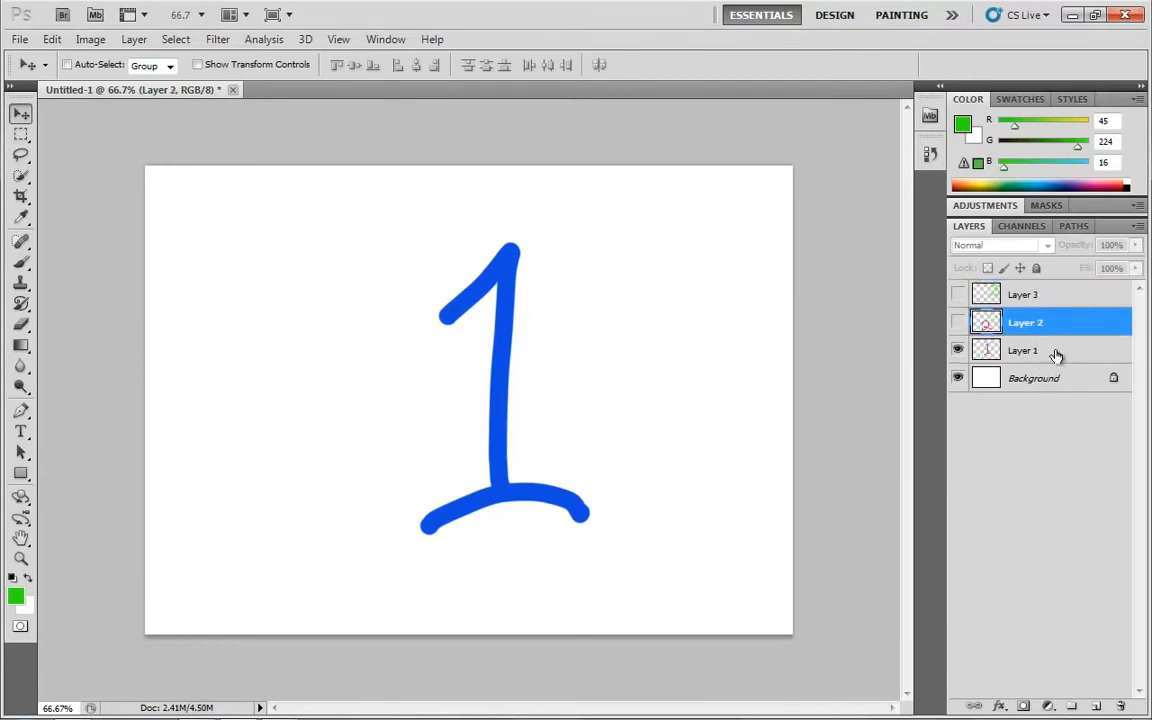
pyautogui.click(958, 296)
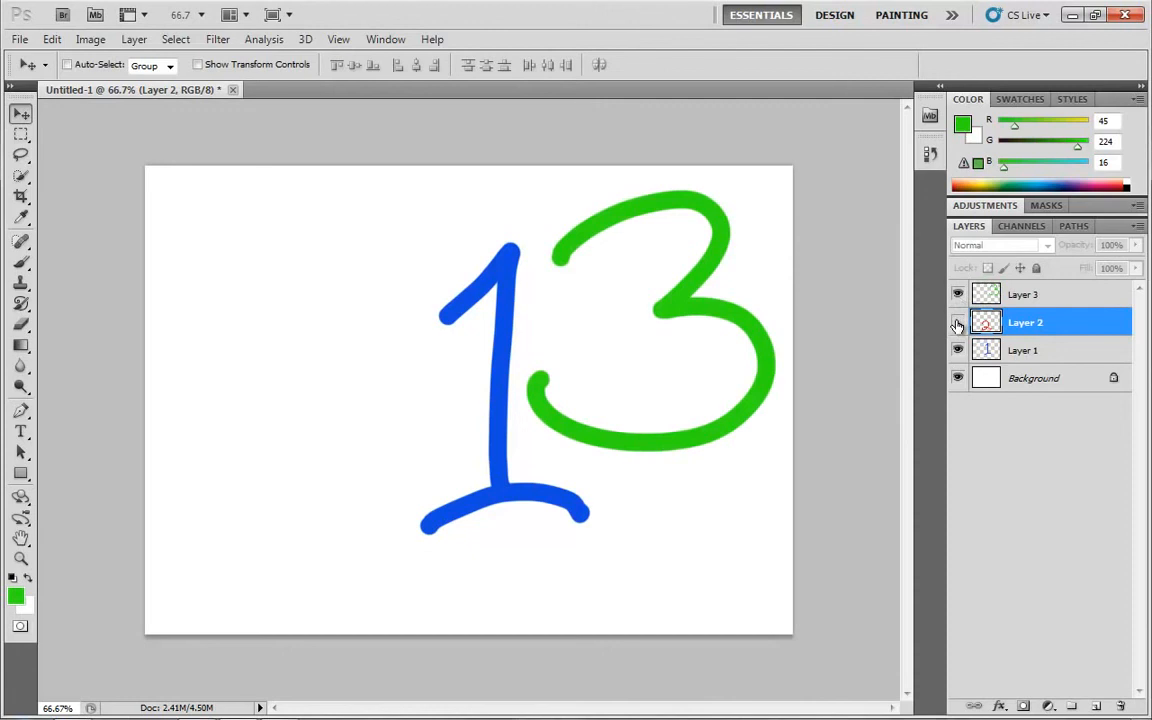
pyautogui.click(958, 323)
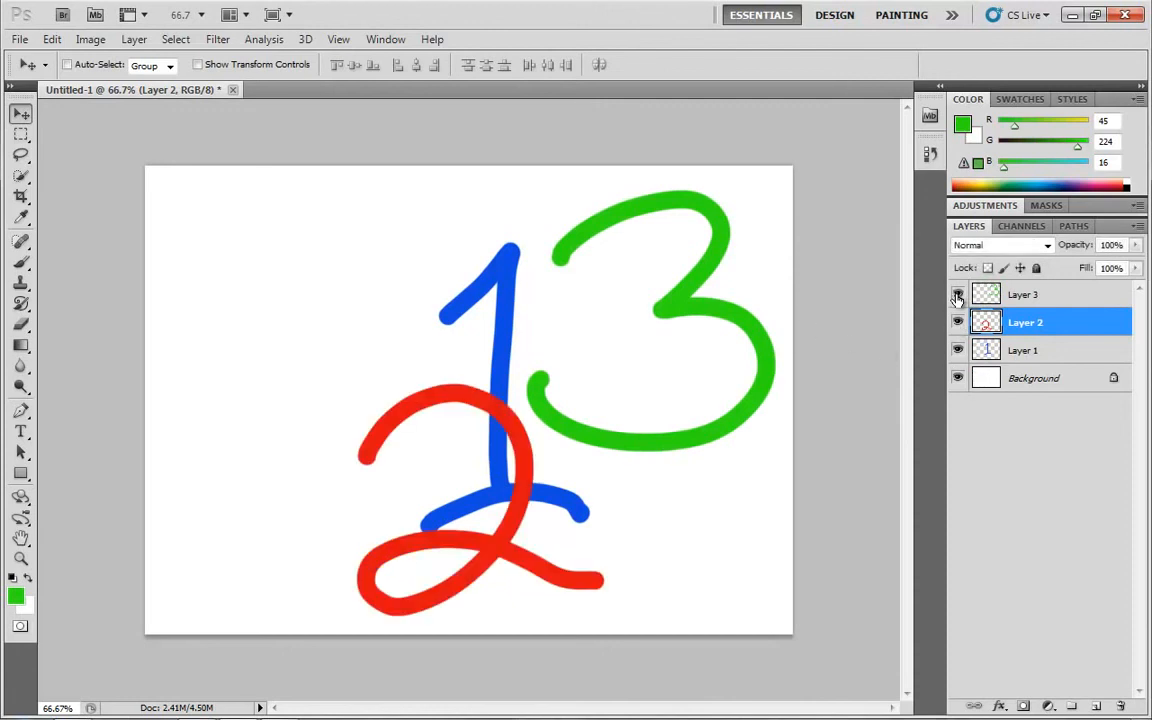
# Move the blue 1 to the canvas's upper left and the red 2 slightly down and right, separating the numerals
pyautogui.moveTo(497, 340); pyautogui.dragTo(267, 301)
pyautogui.click(985, 350)
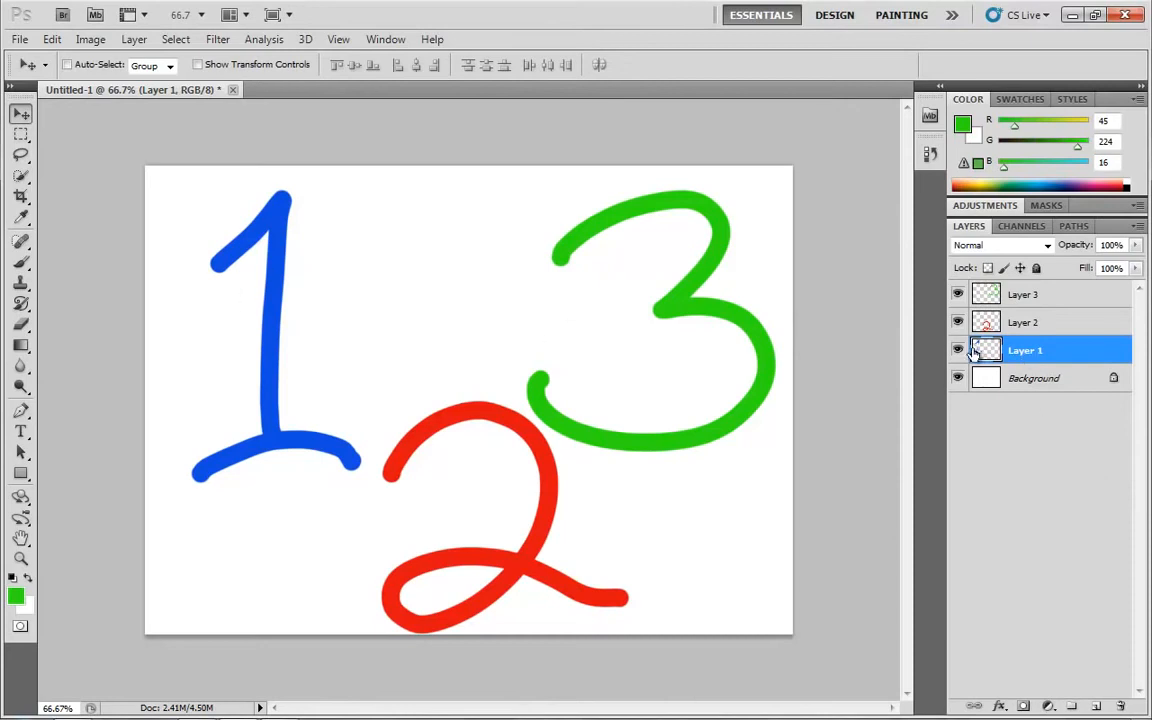
pyautogui.moveTo(958, 296)
pyautogui.mouseDown()
pyautogui.moveTo(955, 389)
pyautogui.moveTo(958, 295)
pyautogui.mouseUp()
# Add five empty layers above Layer 3 and select the lowest new one
pyautogui.click(1038, 295)
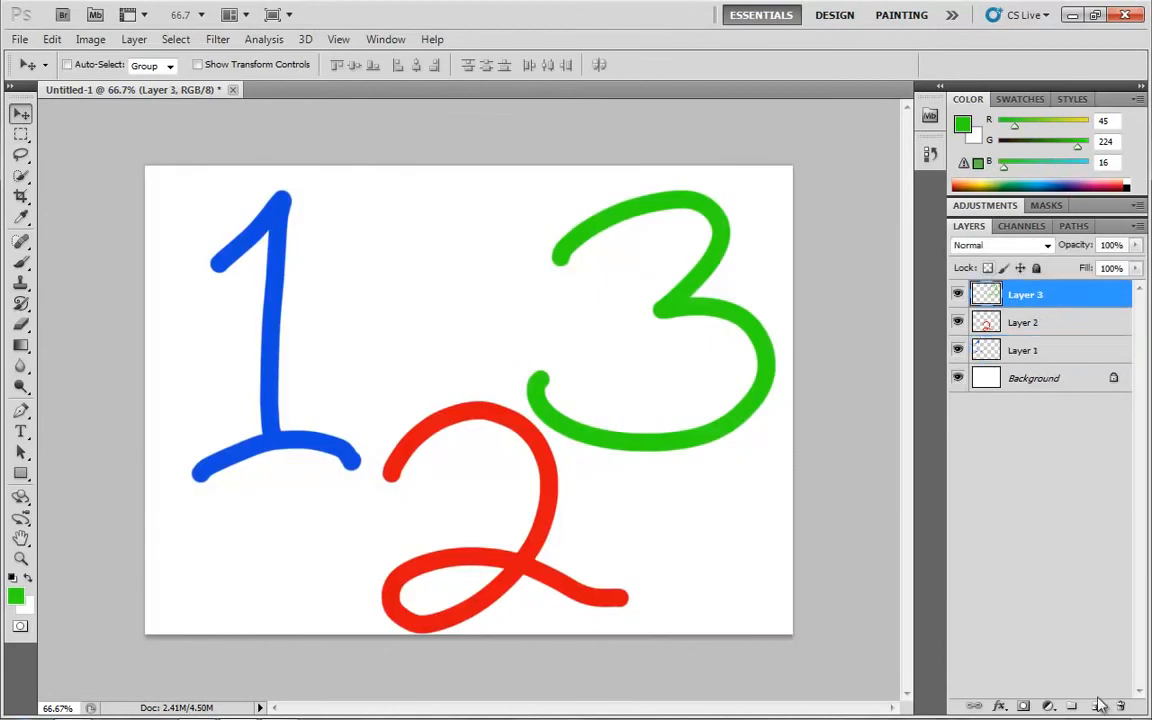
pyautogui.click(1096, 706)
pyautogui.click(1096, 706)
pyautogui.click(1096, 706)
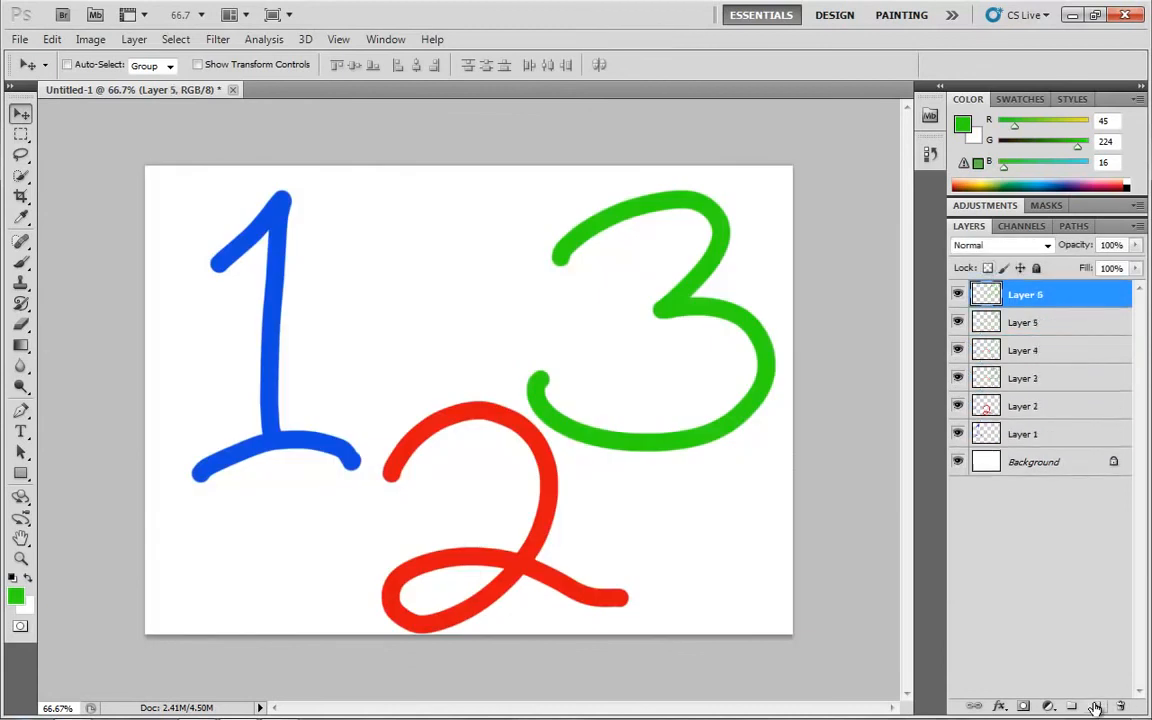
pyautogui.click(1096, 706)
pyautogui.click(1096, 706)
pyautogui.click(1036, 406)
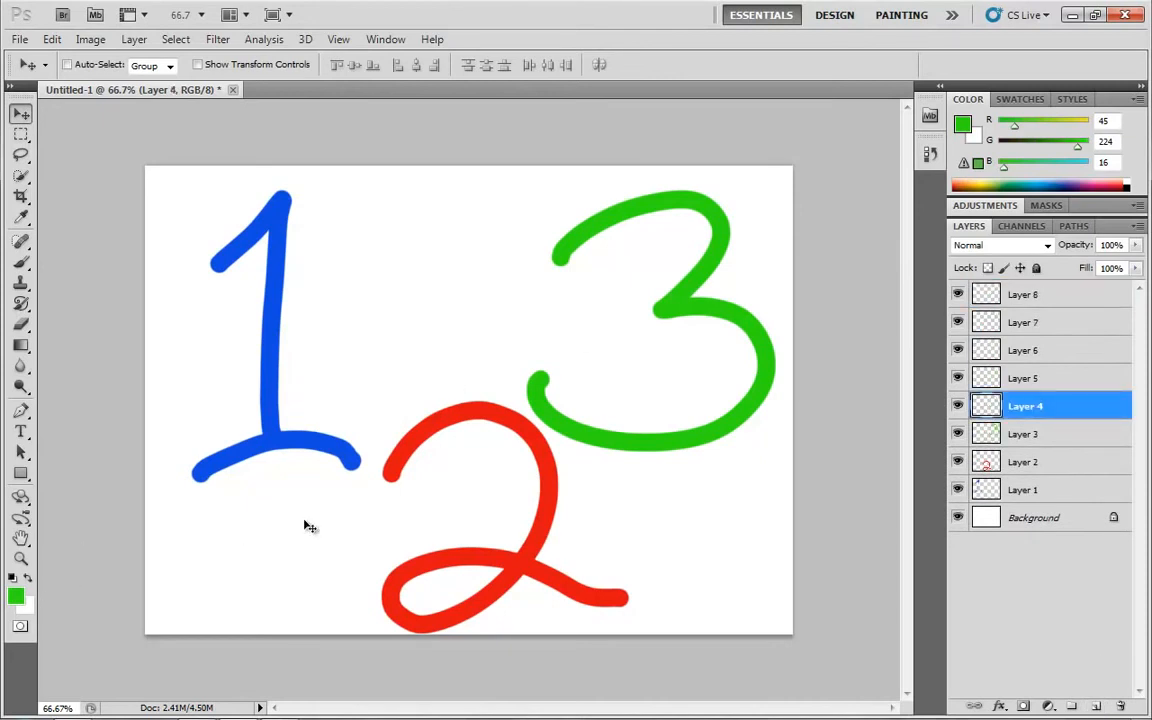
# Reset the colours to default black and brush a 4 on Layer 4 and a 5 on Layer 5
pyautogui.press('d')
pyautogui.press('b')
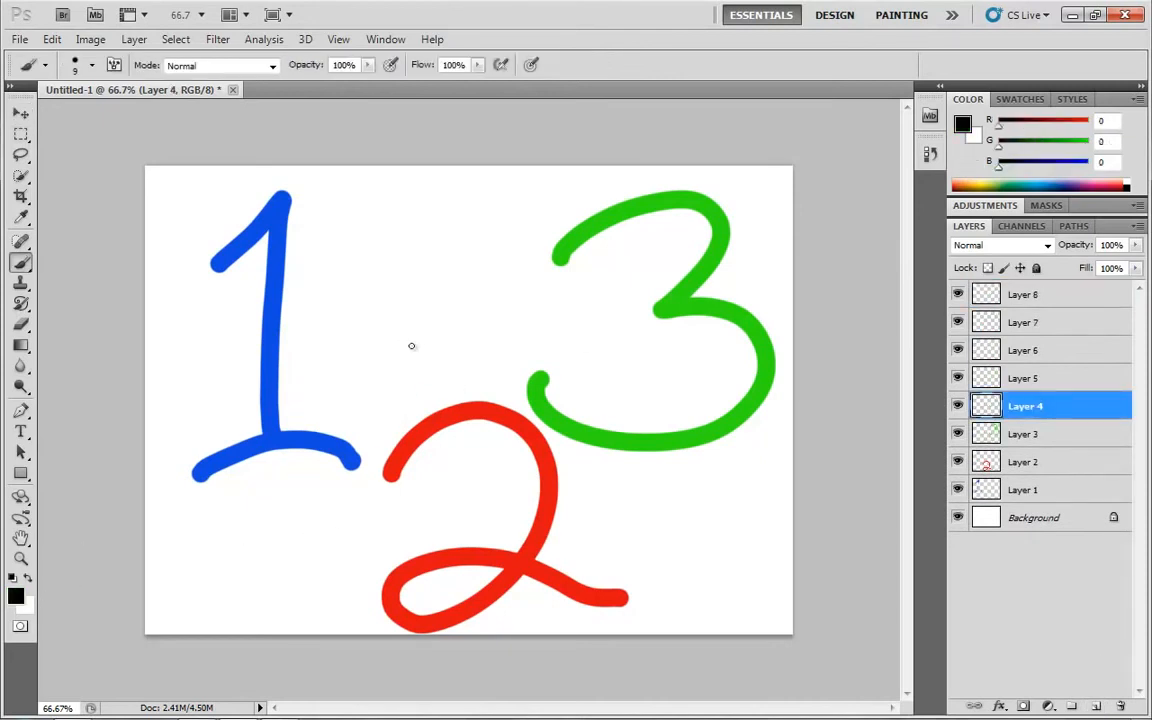
pyautogui.moveTo(339, 270)
pyautogui.mouseDown()
pyautogui.moveTo(375, 347)
pyautogui.moveTo(404, 352)
pyautogui.mouseUp()
pyautogui.moveTo(380, 285); pyautogui.dragTo(389, 435)
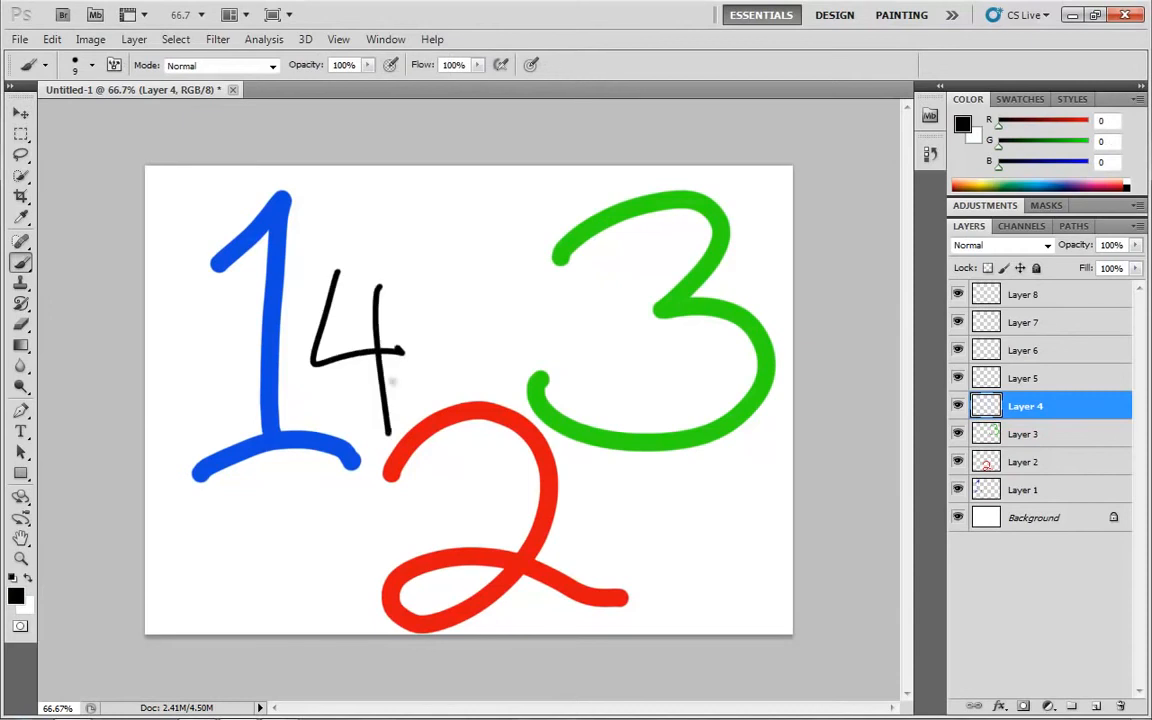
pyautogui.click(1023, 380)
pyautogui.moveTo(467, 290)
pyautogui.mouseDown()
pyautogui.moveTo(520, 376)
pyautogui.moveTo(445, 442)
pyautogui.moveTo(586, 278)
pyautogui.mouseUp()
# Paint a black 6 on Layer 6, a crossed 7 on Layer 7 and an 8 on Layer 8
pyautogui.click(1047, 349)
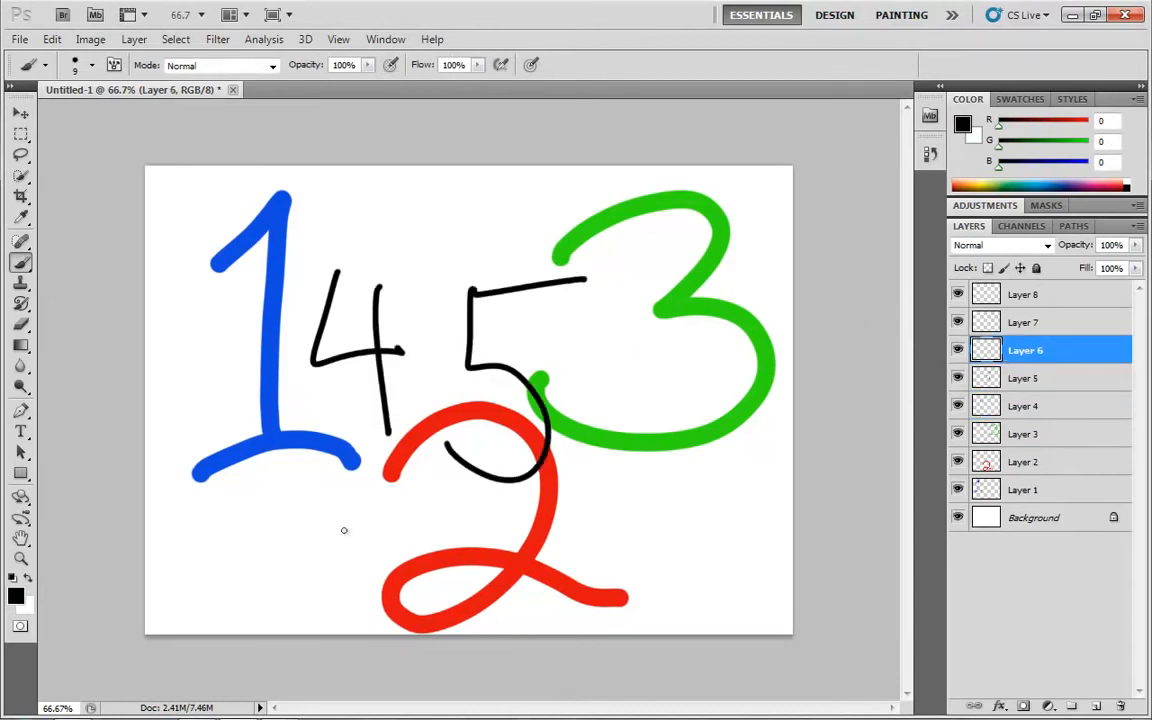
pyautogui.moveTo(313, 425)
pyautogui.mouseDown()
pyautogui.moveTo(260, 512)
pyautogui.moveTo(295, 550)
pyautogui.mouseUp()
pyautogui.click(1028, 330)
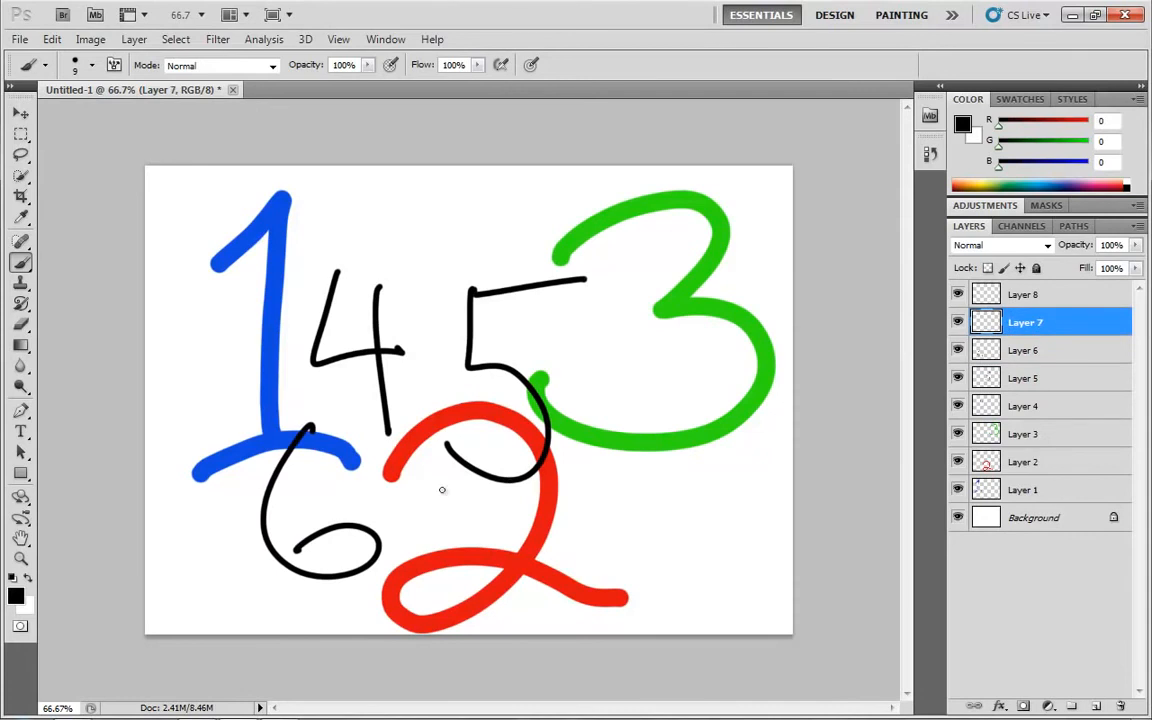
pyautogui.moveTo(414, 410)
pyautogui.mouseDown()
pyautogui.moveTo(418, 472)
pyautogui.moveTo(490, 582)
pyautogui.mouseUp()
pyautogui.moveTo(475, 507); pyautogui.dragTo(535, 500)
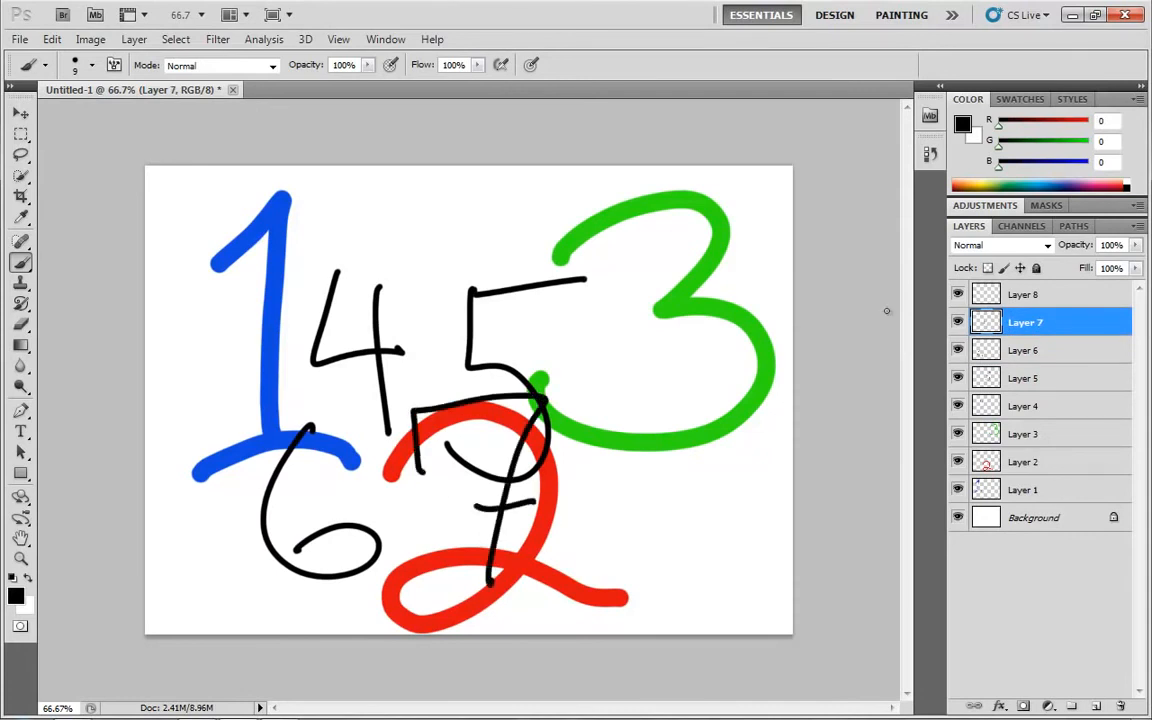
pyautogui.click(1012, 294)
pyautogui.moveTo(665, 365)
pyautogui.mouseDown()
pyautogui.moveTo(596, 545)
pyautogui.moveTo(654, 344)
pyautogui.mouseUp()
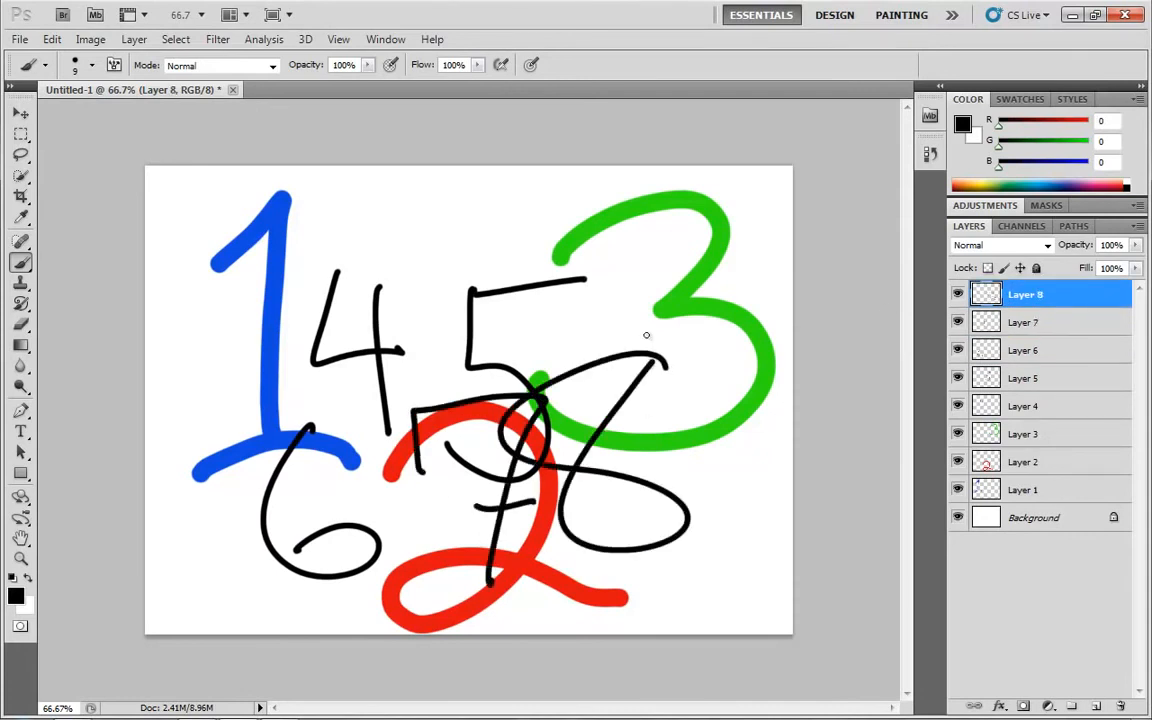
# Select Layer 6 and move its black 6 slightly upward with the Move tool
pyautogui.click(1092, 352)
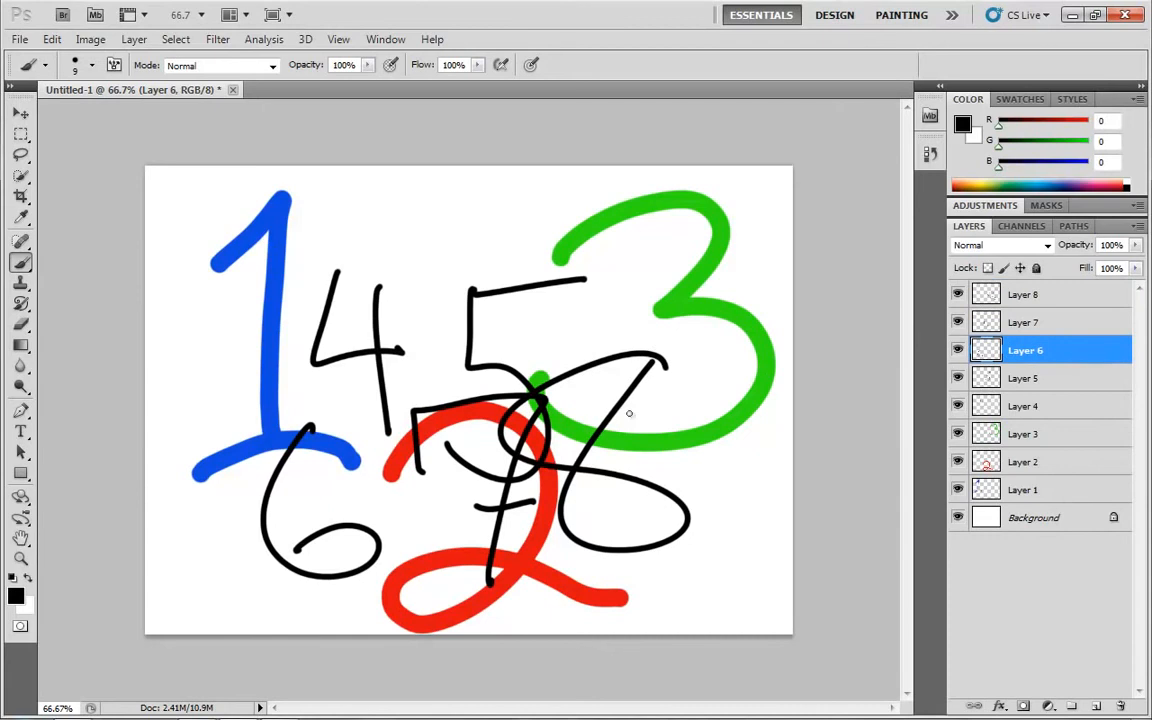
pyautogui.press('v')
pyautogui.moveTo(550, 414)
pyautogui.mouseDown()
pyautogui.moveTo(476, 256)
pyautogui.moveTo(549, 419)
pyautogui.moveTo(555, 407)
pyautogui.mouseUp()
# Toggle the visibility of Layers 4 to 8 off and on in one sweep, ending with all of them shown
pyautogui.moveTo(958, 294); pyautogui.dragTo(960, 410)
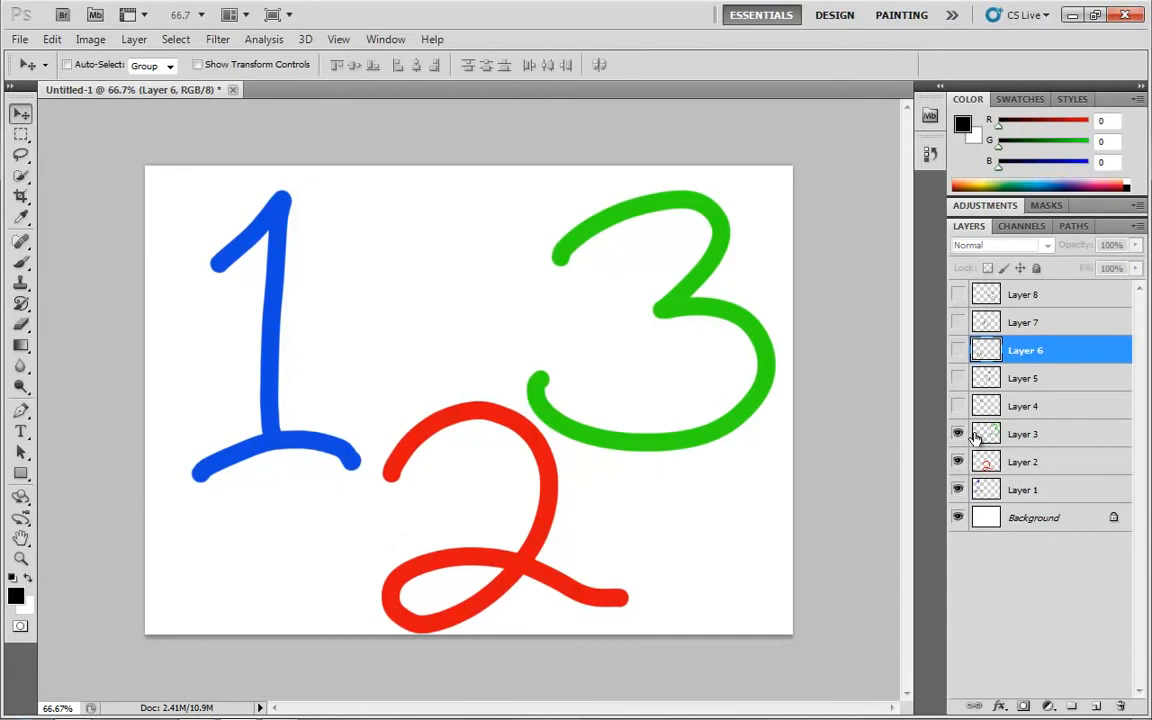
pyautogui.moveTo(958, 322); pyautogui.dragTo(958, 378)
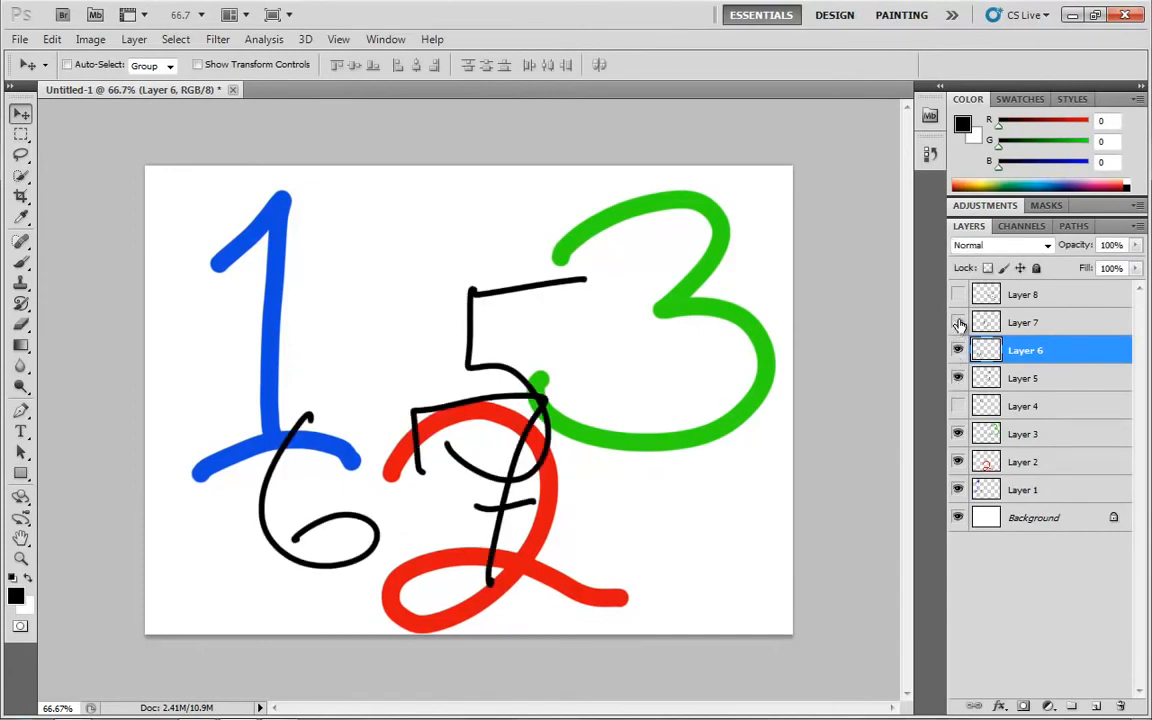
pyautogui.moveTo(958, 322); pyautogui.dragTo(957, 404)
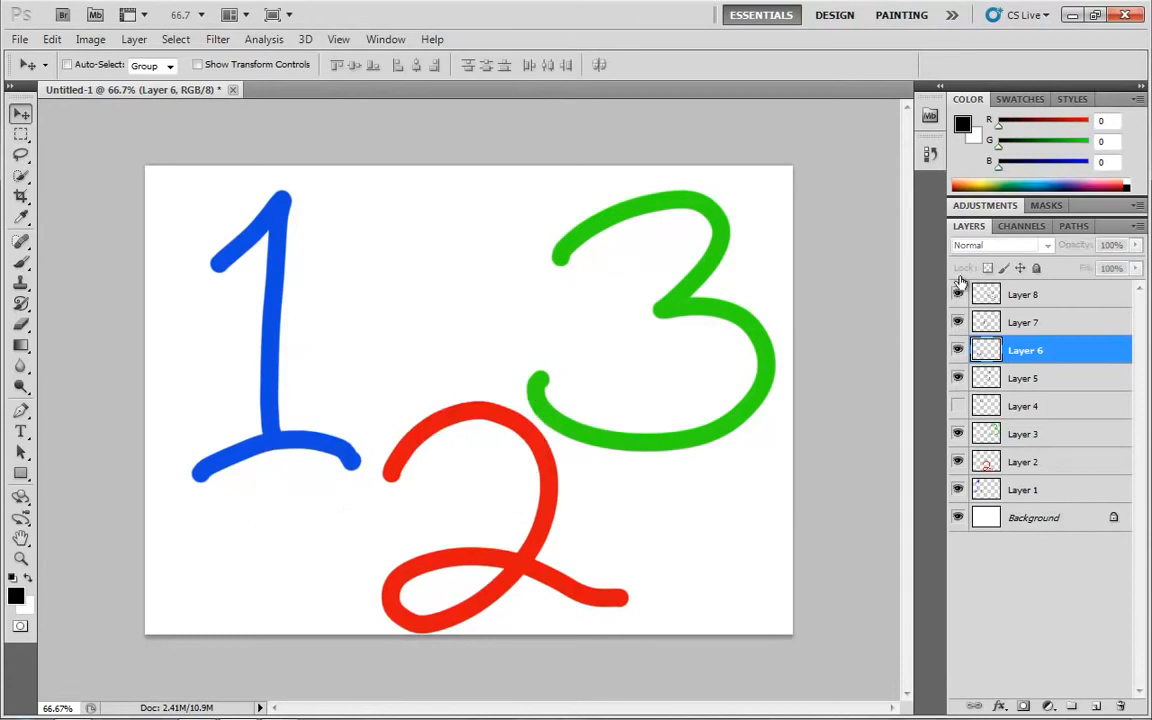
pyautogui.click(957, 406)
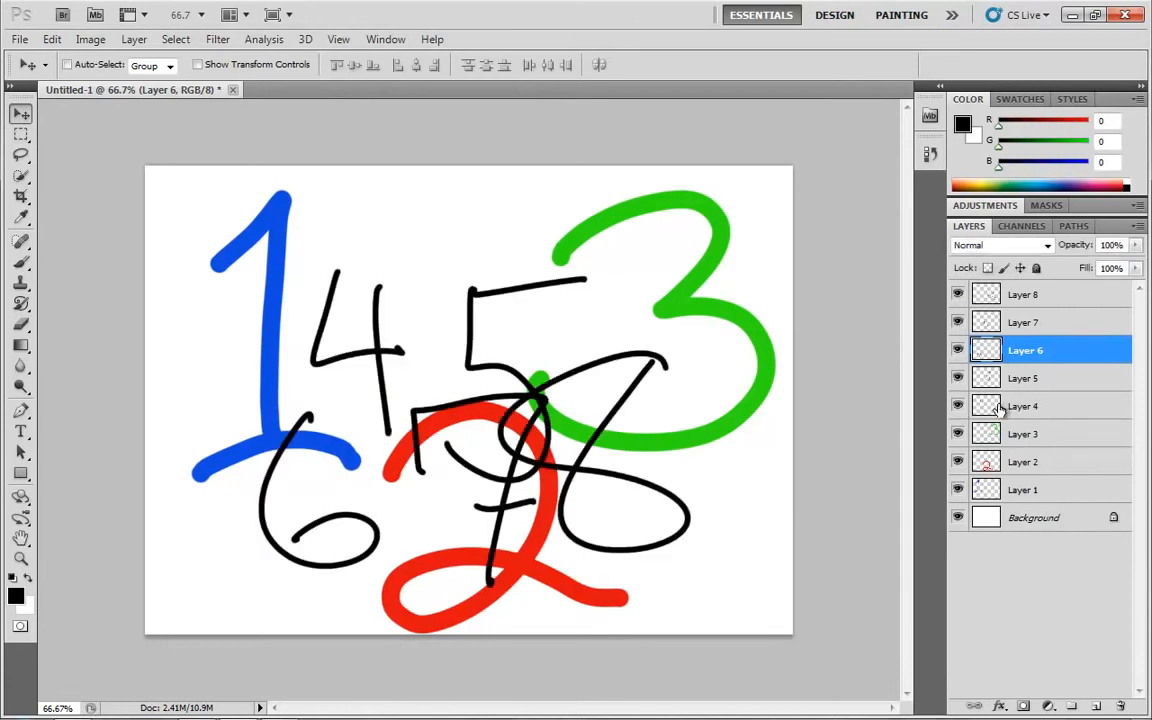
# Isolate Layer 3 by hiding every other layer, restore them all, and isolate Layer 3 again
pyautogui.keyDown('alt'); pyautogui.click(958, 435); pyautogui.keyUp('alt')
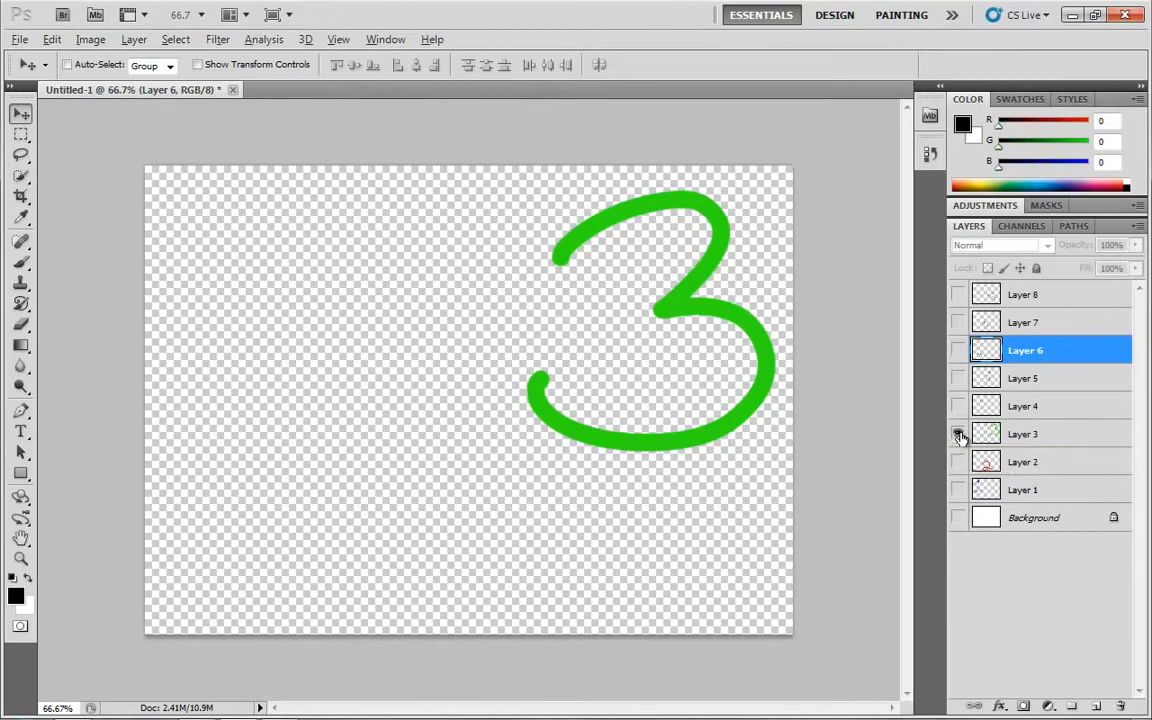
pyautogui.keyDown('alt'); pyautogui.click(958, 436); pyautogui.keyUp('alt')
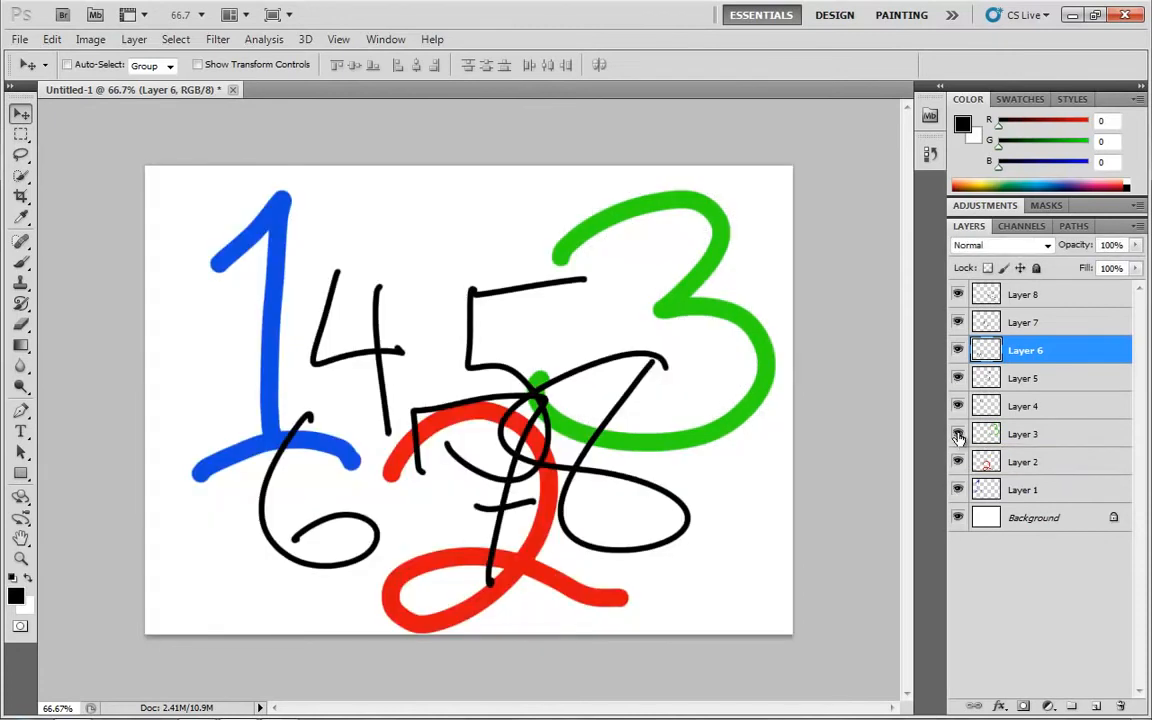
pyautogui.keyDown('alt'); pyautogui.click(958, 437); pyautogui.keyUp('alt')
pyautogui.keyDown('alt'); pyautogui.click(958, 437); pyautogui.keyUp('alt')
pyautogui.keyDown('alt'); pyautogui.click(958, 435); pyautogui.keyUp('alt')
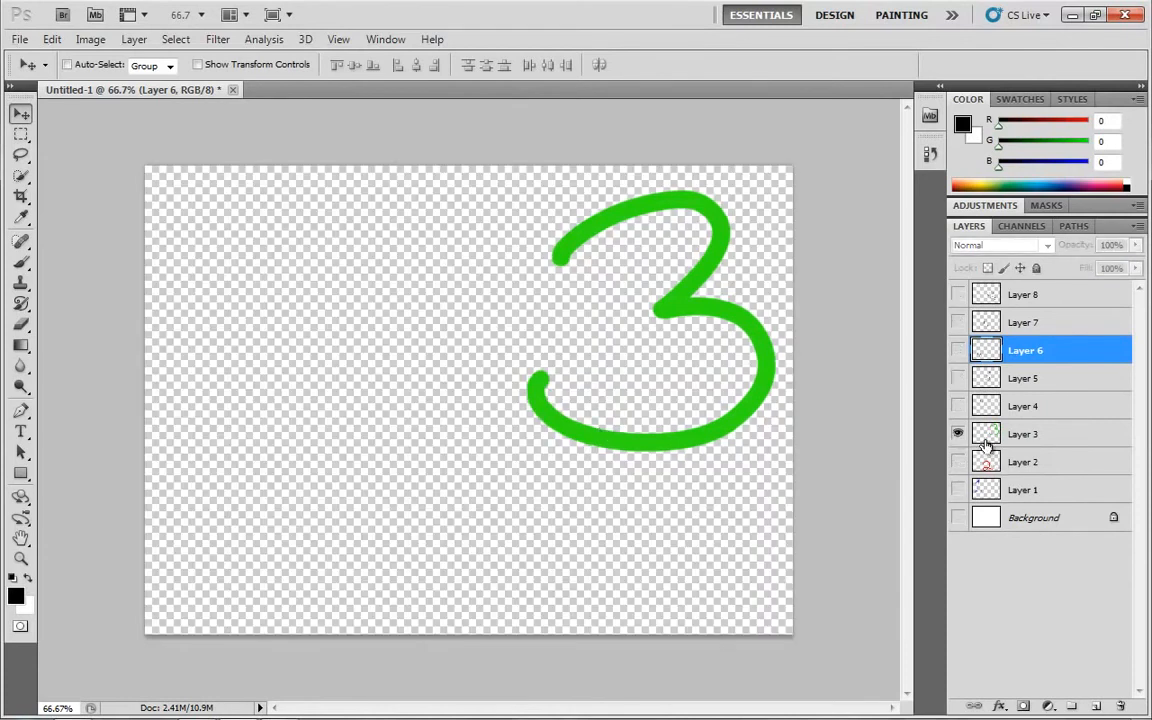
# Show Layer 2 alongside Layer 3, and isolate Layer 3 once more
pyautogui.click(958, 462)
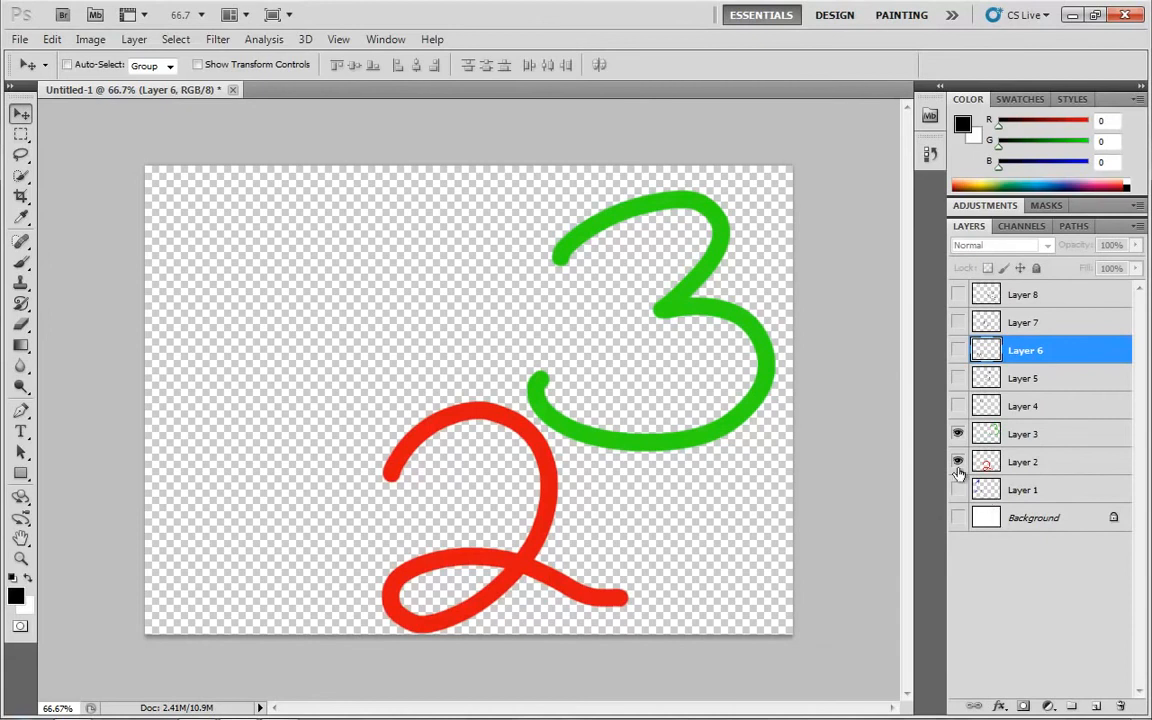
pyautogui.click(958, 434)
pyautogui.click(958, 434)
pyautogui.keyDown('alt'); pyautogui.click(958, 436); pyautogui.keyUp('alt')
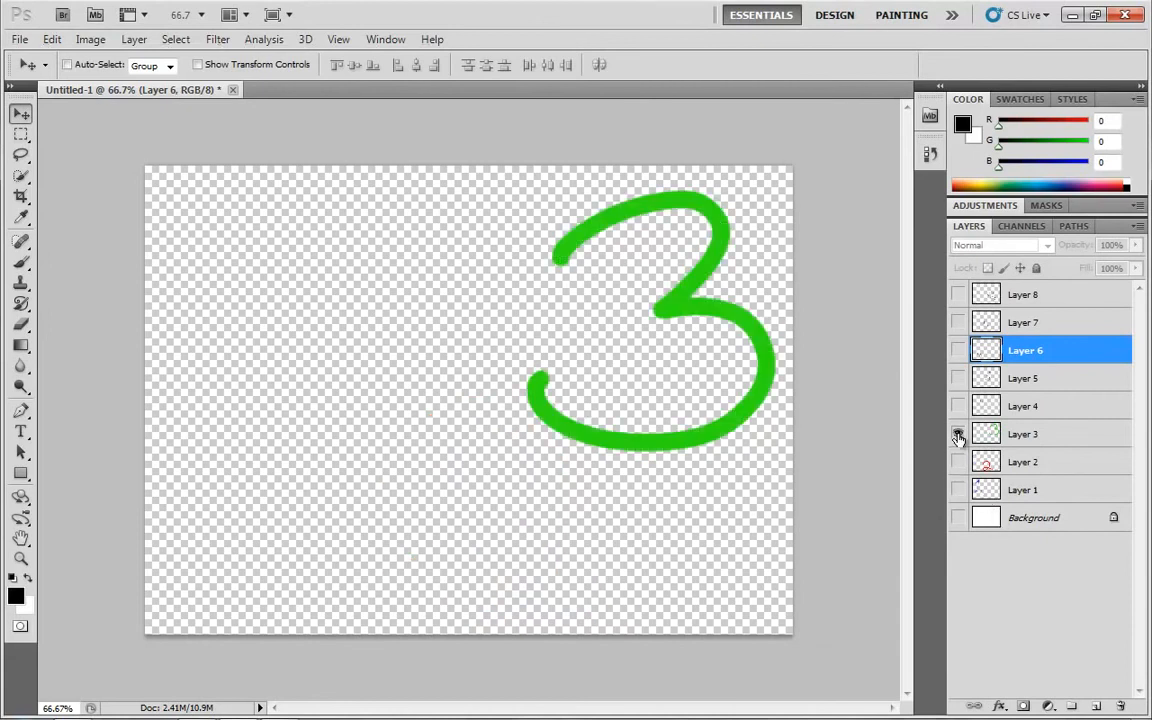
# Show Layer 2 again with Layer 3, and make all the remaining layers and the Background visible
pyautogui.keyDown('alt'); pyautogui.click(958, 438); pyautogui.keyUp('alt')
pyautogui.keyDown('alt'); pyautogui.click(958, 462); pyautogui.keyUp('alt')
pyautogui.keyDown('alt'); pyautogui.click(959, 464); pyautogui.keyUp('alt')
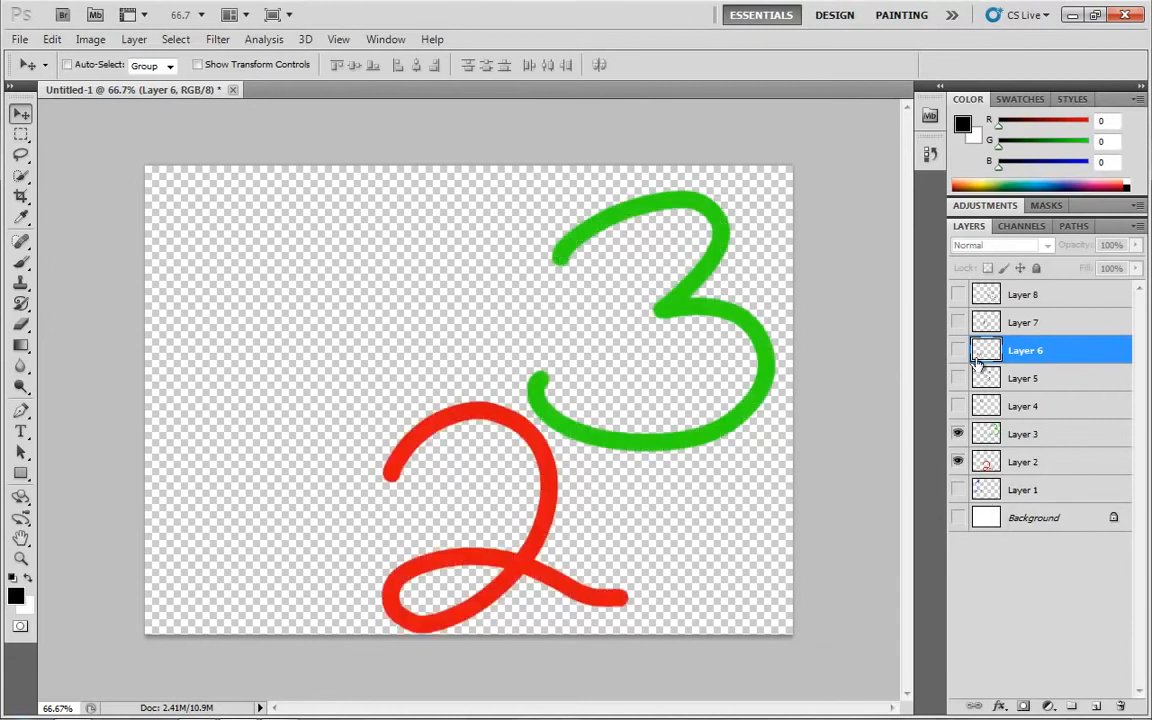
pyautogui.moveTo(958, 296); pyautogui.dragTo(959, 528)
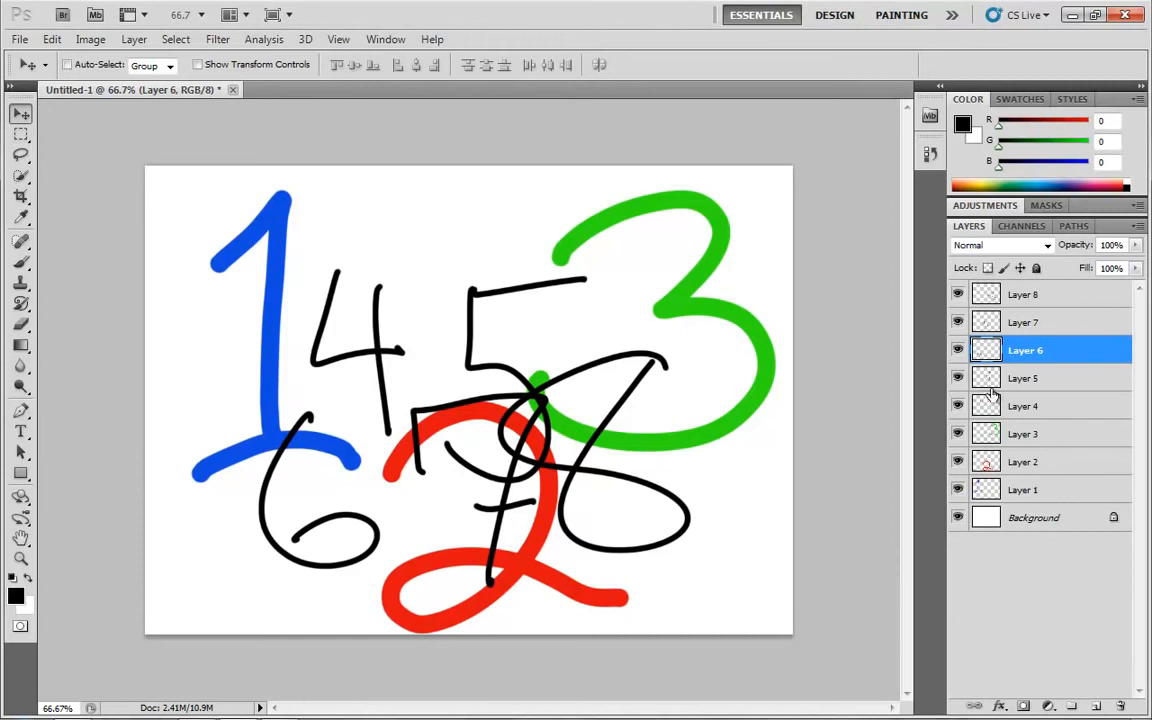
# Select layers one at a time, finishing with a pass upward from Layer 3 to Layer 8
pyautogui.click(1043, 407)
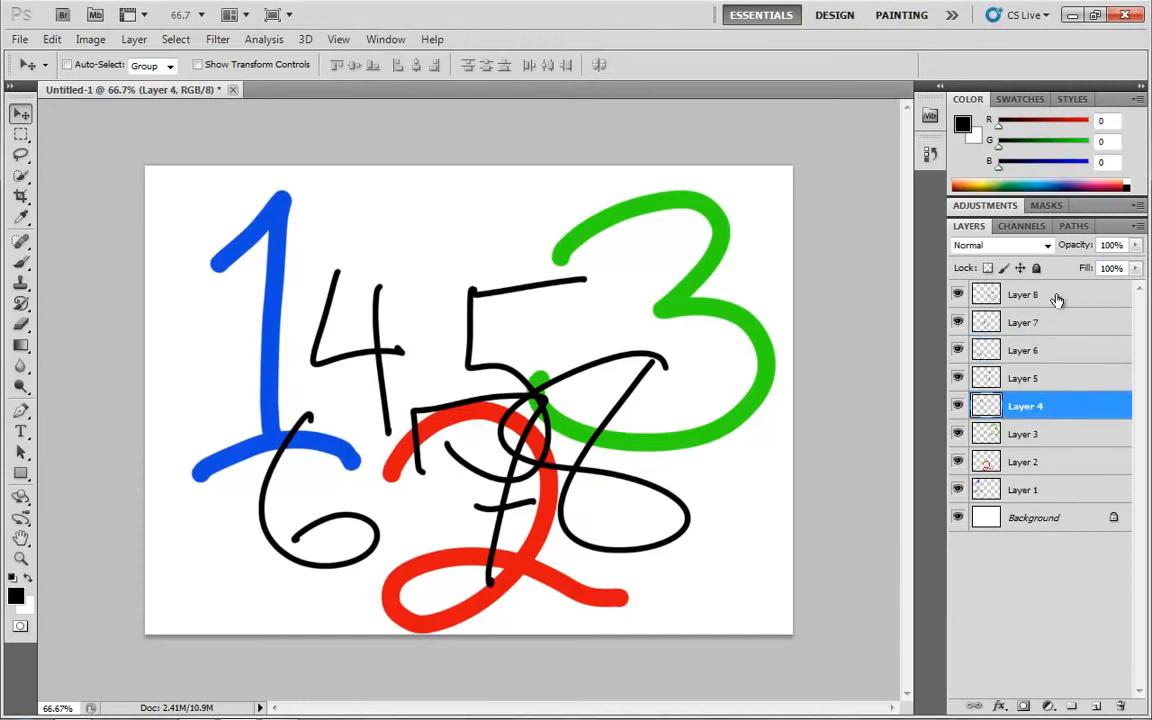
pyautogui.keyDown('shift'); pyautogui.click(1040, 297); pyautogui.keyUp('shift')
pyautogui.click(1052, 416)
pyautogui.click(1044, 437)
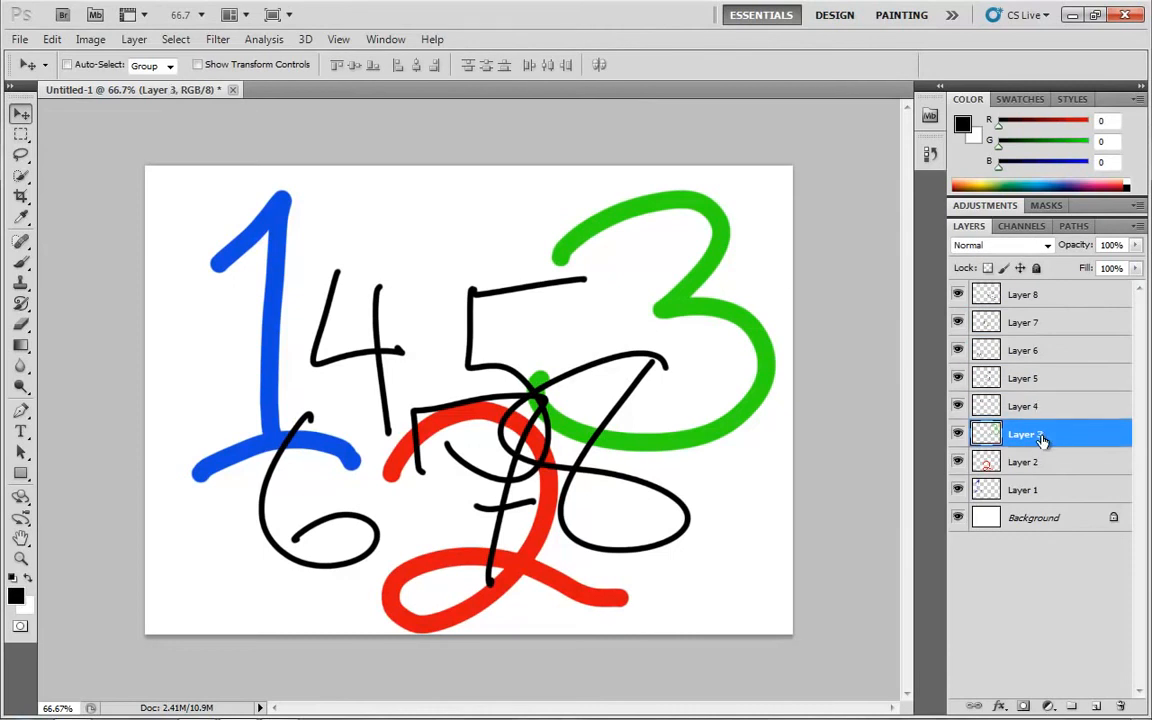
pyautogui.click(1033, 409)
pyautogui.click(1028, 378)
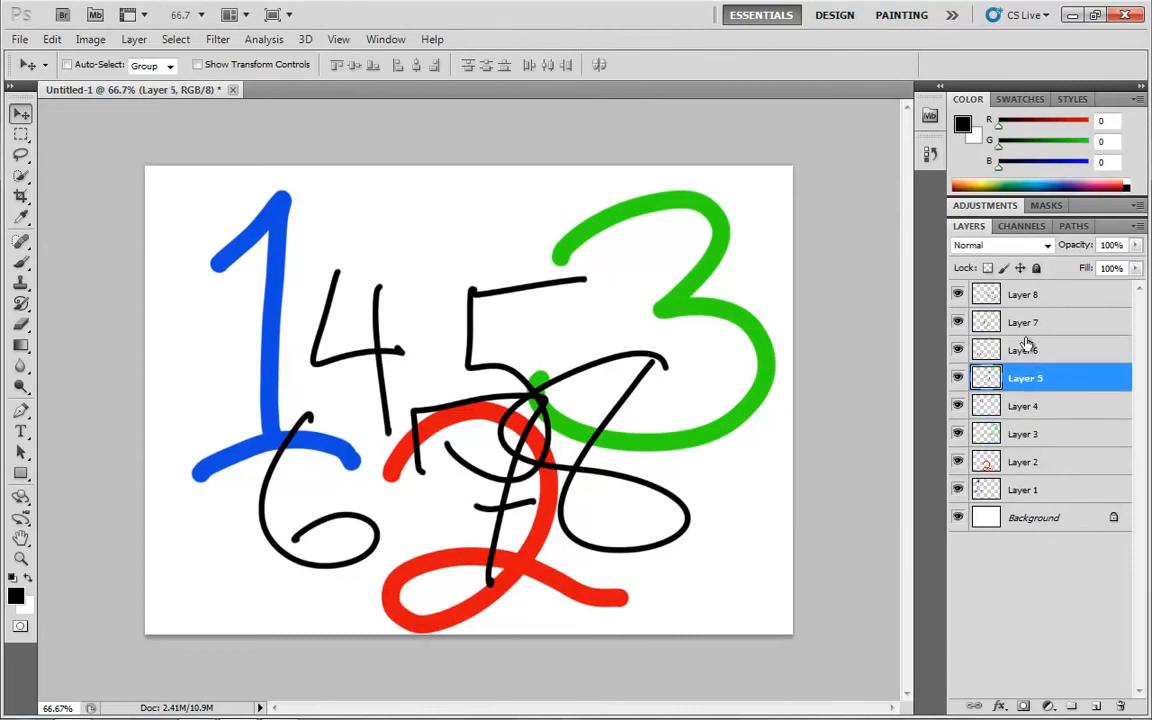
pyautogui.click(1024, 350)
pyautogui.click(1026, 322)
pyautogui.click(1027, 296)
# Select single layers downward from Layer 7 to Layer 3, and select the whole range from Layer 4 to Layer 8
pyautogui.click(1045, 324)
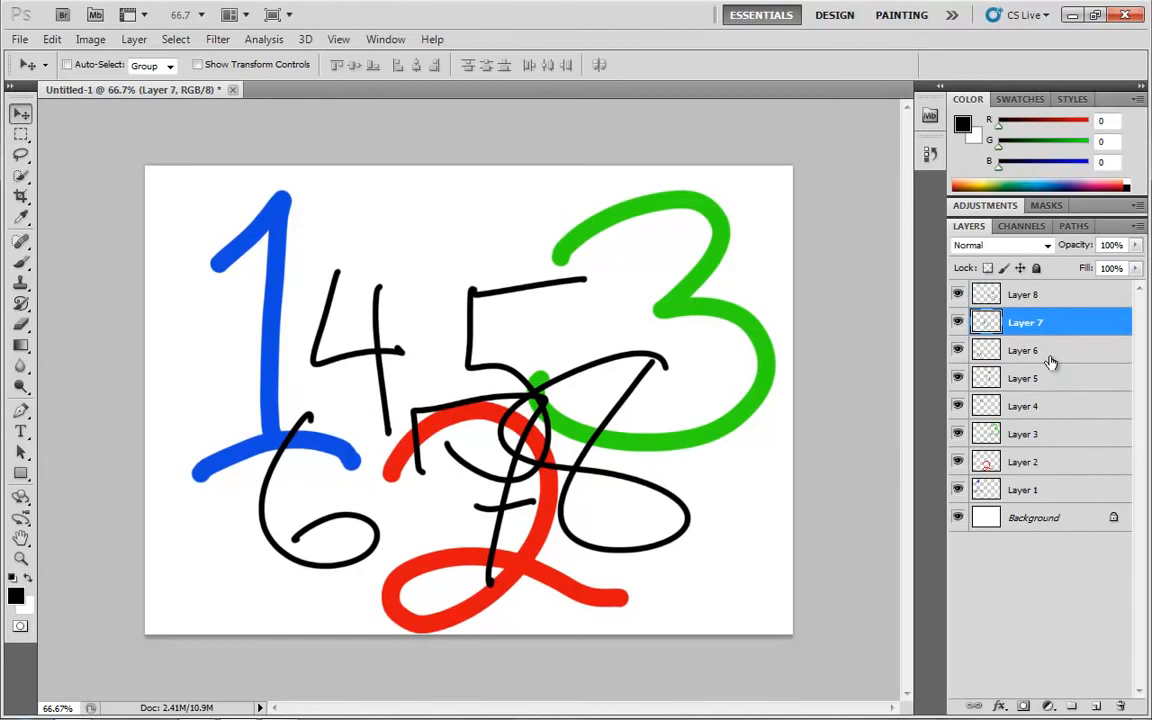
pyautogui.click(1048, 352)
pyautogui.click(1048, 382)
pyautogui.click(1058, 431)
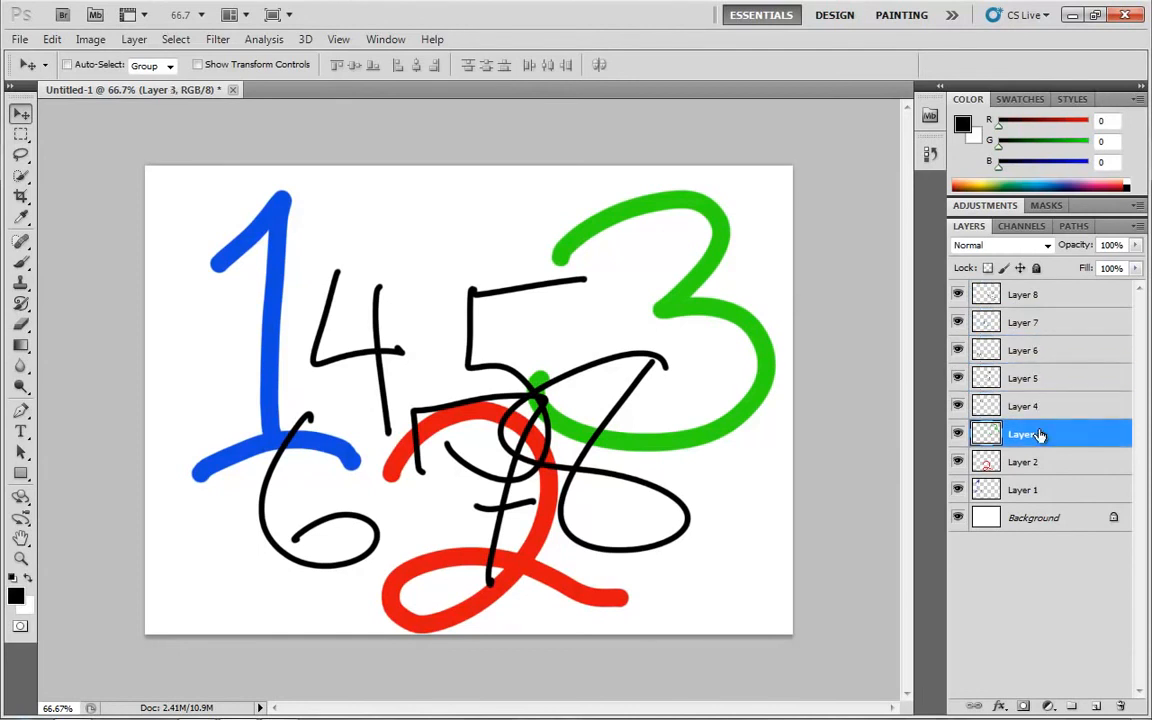
pyautogui.click(1049, 419)
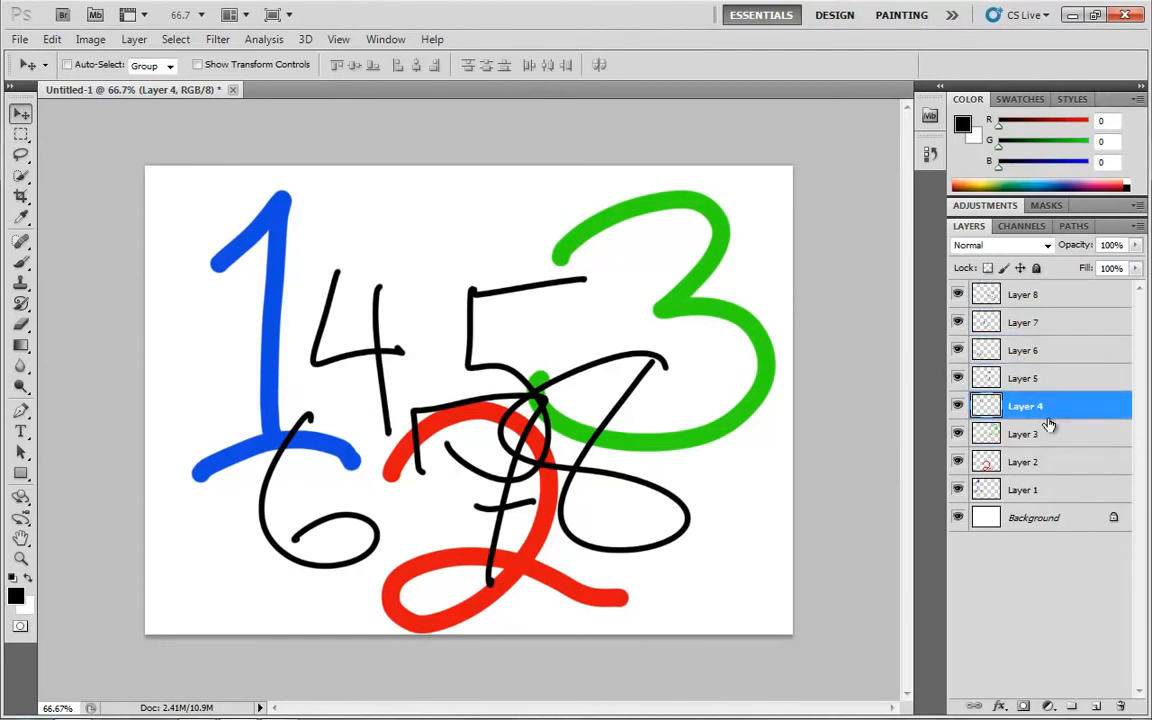
pyautogui.keyDown('shift'); pyautogui.click(1024, 299); pyautogui.keyUp('shift')
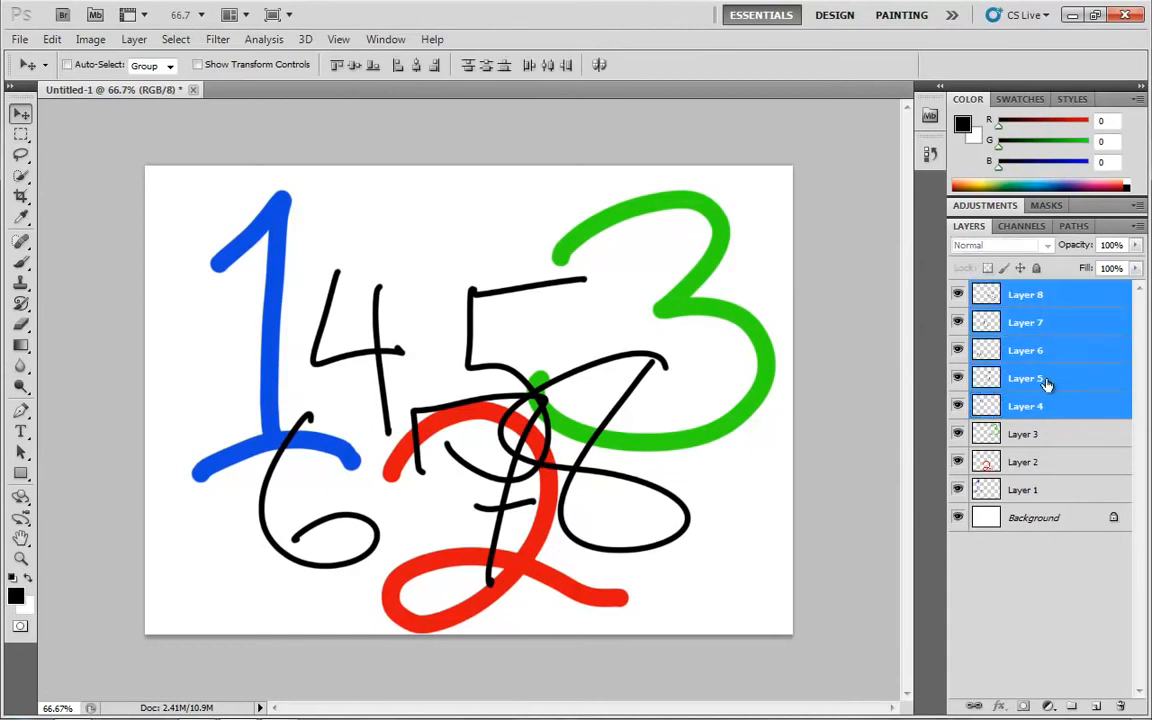
# Select the non-adjacent Layers 4, 6 and 8 together, and add Layers 7, 5 and 3 to the selection
pyautogui.click(1062, 405)
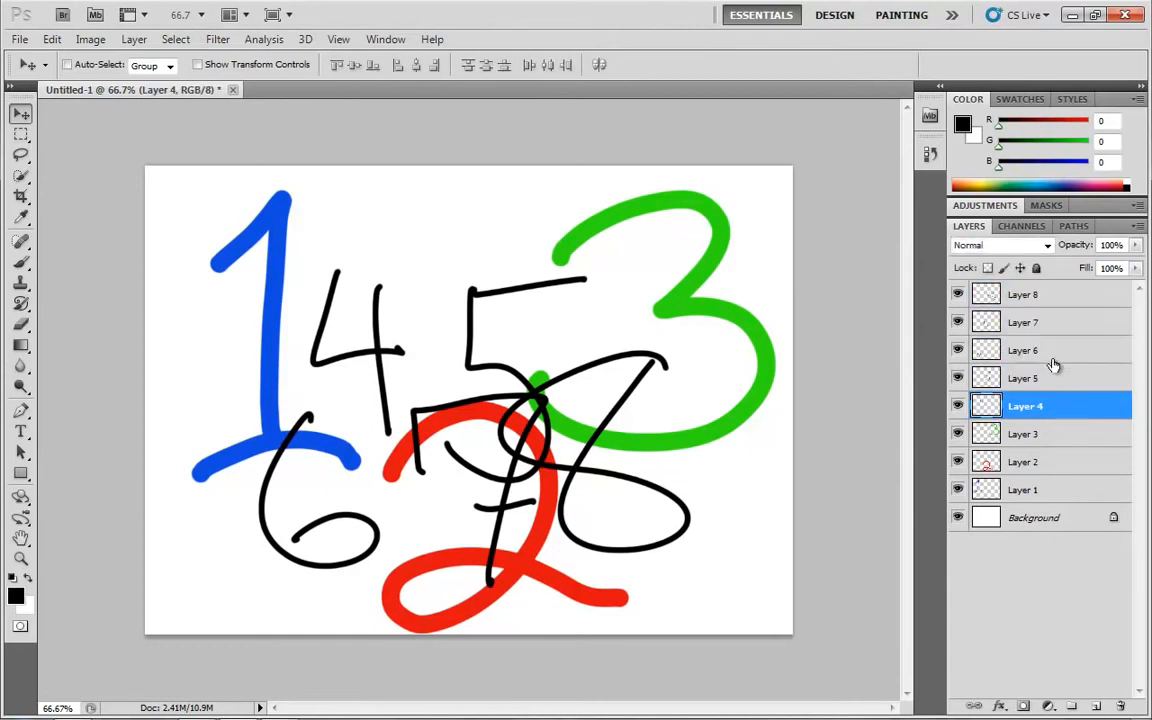
pyautogui.keyDown('ctrl'); pyautogui.click(1068, 350); pyautogui.keyUp('ctrl')
pyautogui.keyDown('ctrl'); pyautogui.click(1044, 295); pyautogui.keyUp('ctrl')
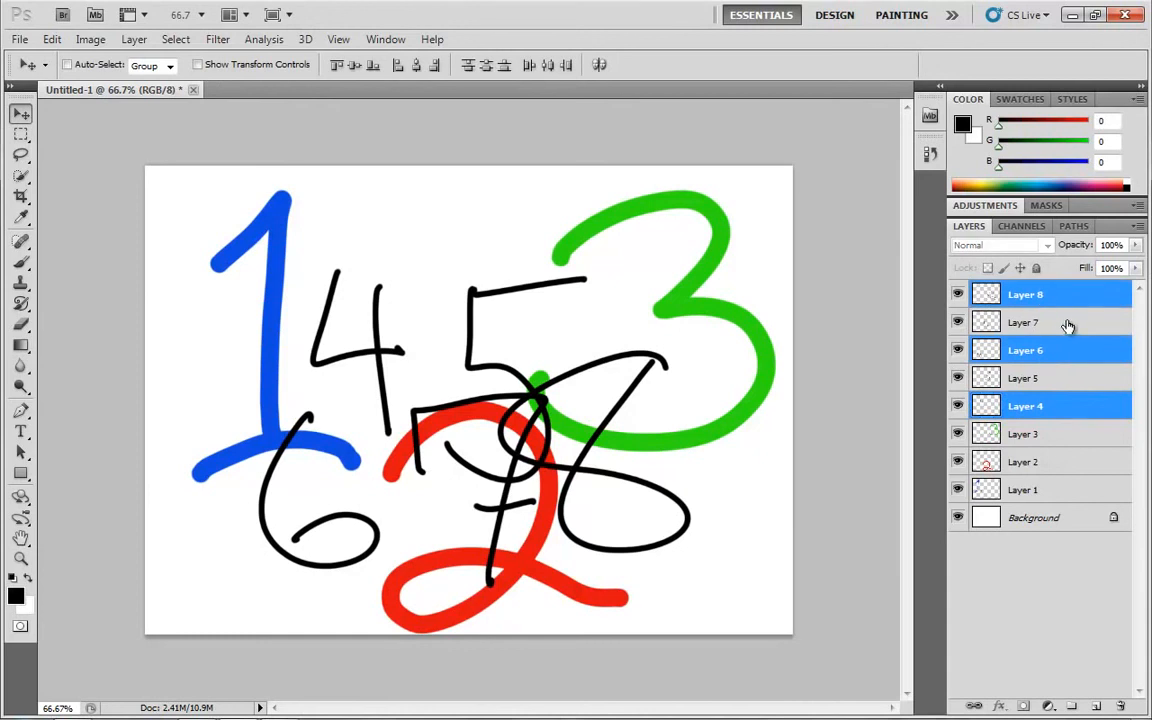
pyautogui.keyDown('ctrl'); pyautogui.click(1068, 326); pyautogui.keyUp('ctrl')
pyautogui.keyDown('ctrl'); pyautogui.click(1066, 378); pyautogui.keyUp('ctrl')
pyautogui.keyDown('ctrl'); pyautogui.click(1060, 434); pyautogui.keyUp('ctrl')
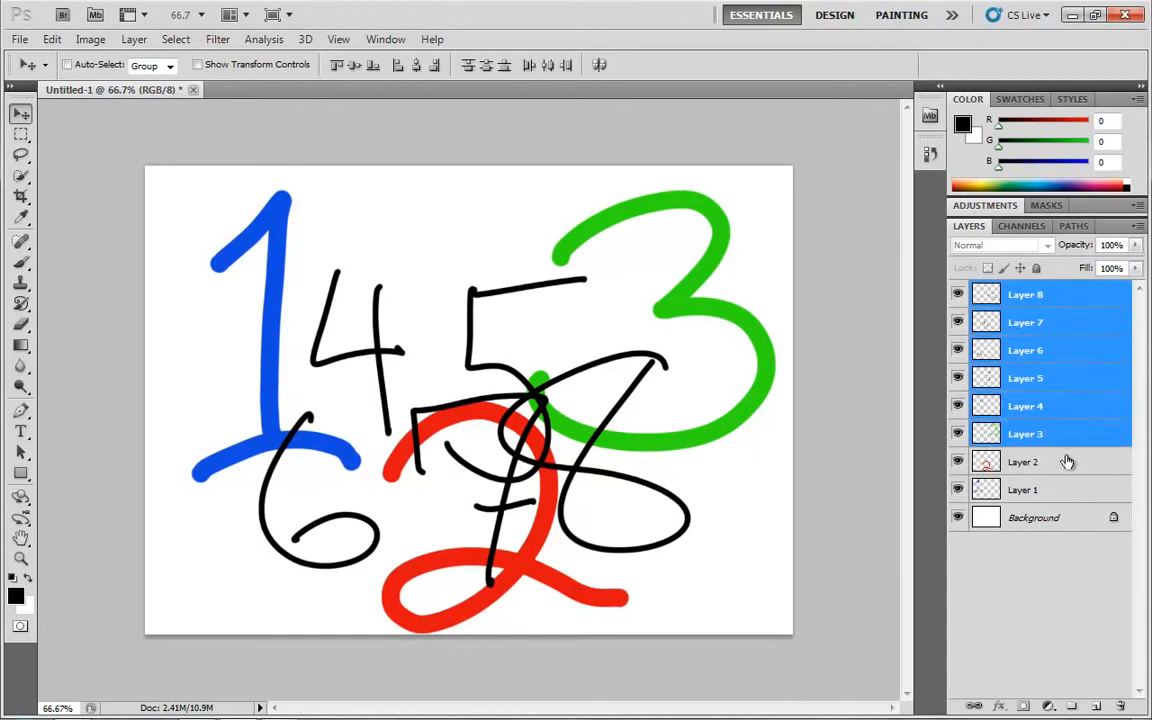
# Select the range from Layer 4 to Layer 8 and delete those layers
pyautogui.click(1052, 410)
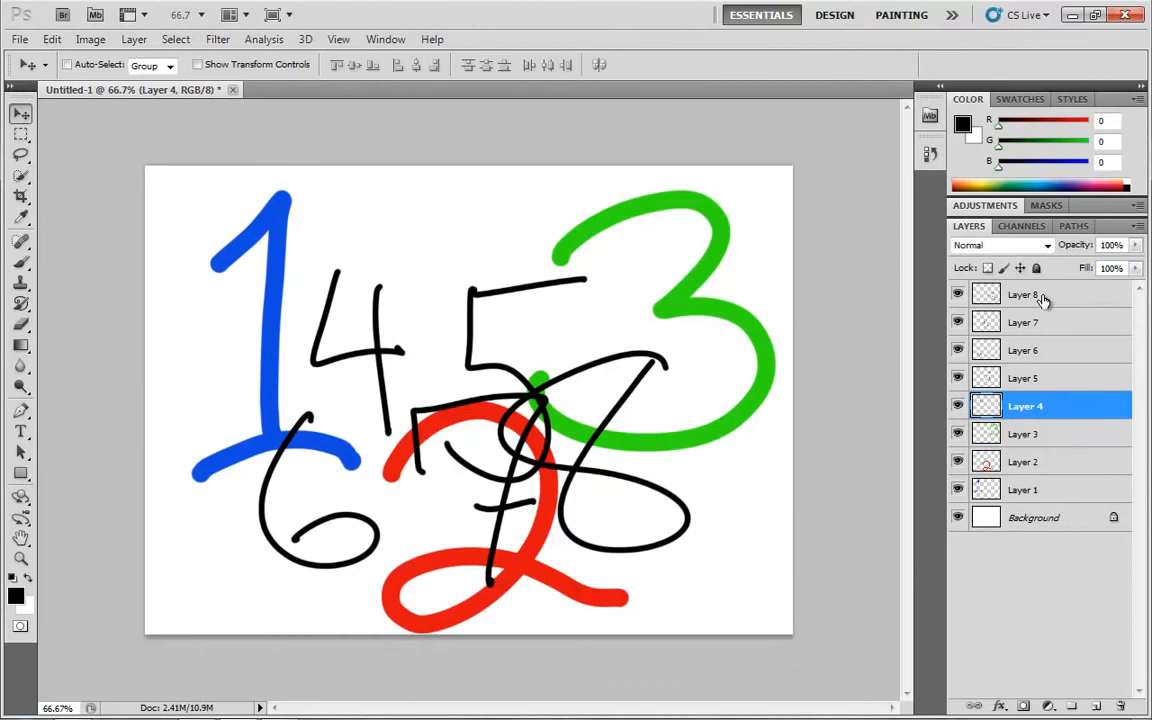
pyautogui.keyDown('shift'); pyautogui.click(1108, 297); pyautogui.keyUp('shift')
pyautogui.moveTo(1036, 412)
pyautogui.mouseDown()
pyautogui.moveTo(1030, 628)
pyautogui.moveTo(1100, 658)
pyautogui.moveTo(1120, 707)
pyautogui.mouseUp()
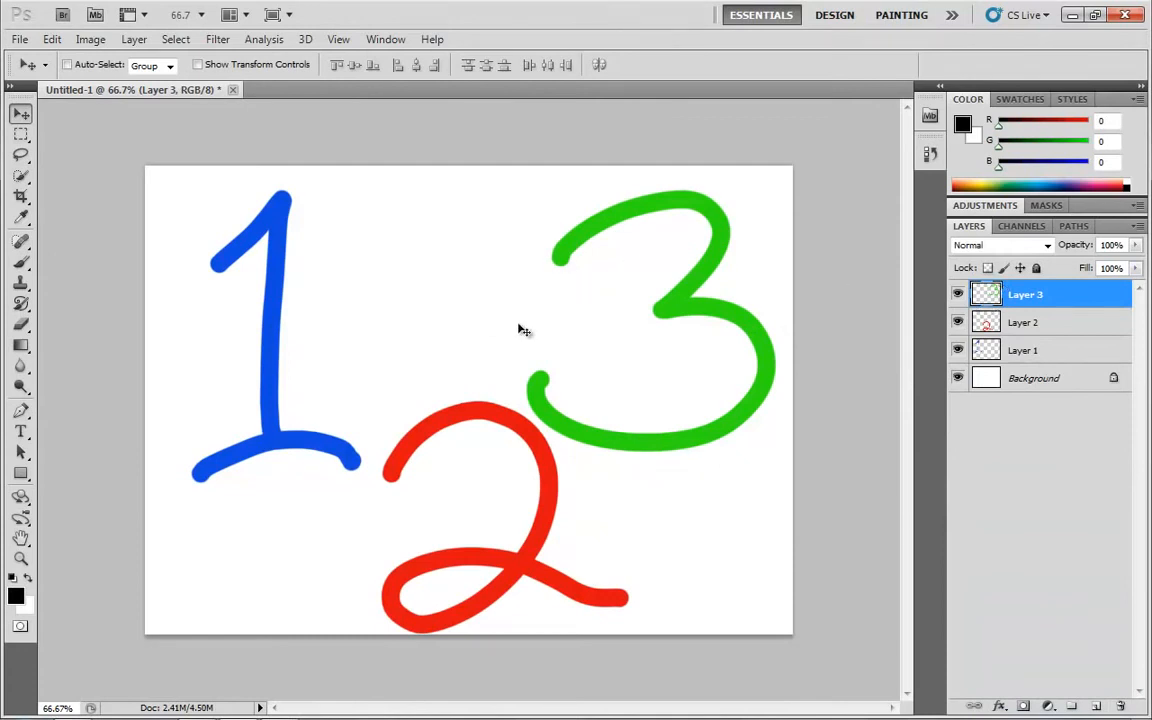
# Load the green 3's outline as a selection, move only the outline down and left over the red 2, and deselect
pyautogui.keyDown('ctrl'); pyautogui.click(988, 297); pyautogui.keyUp('ctrl')
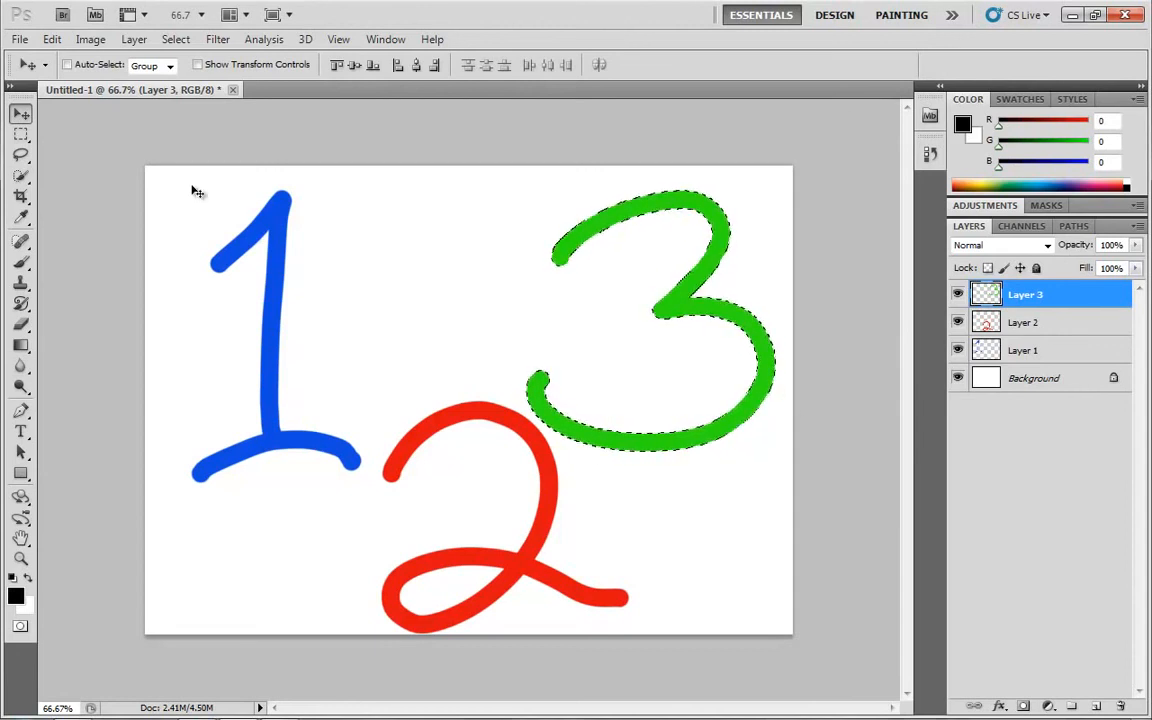
pyautogui.press('m')
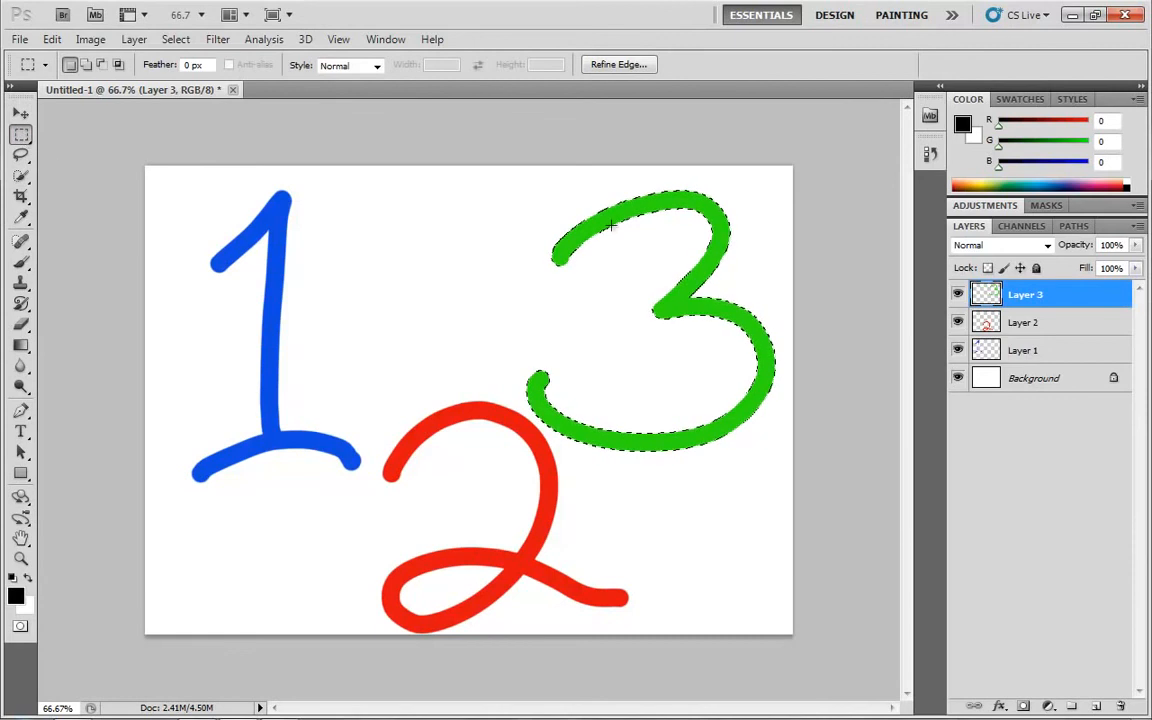
pyautogui.moveTo(674, 314); pyautogui.dragTo(443, 392)
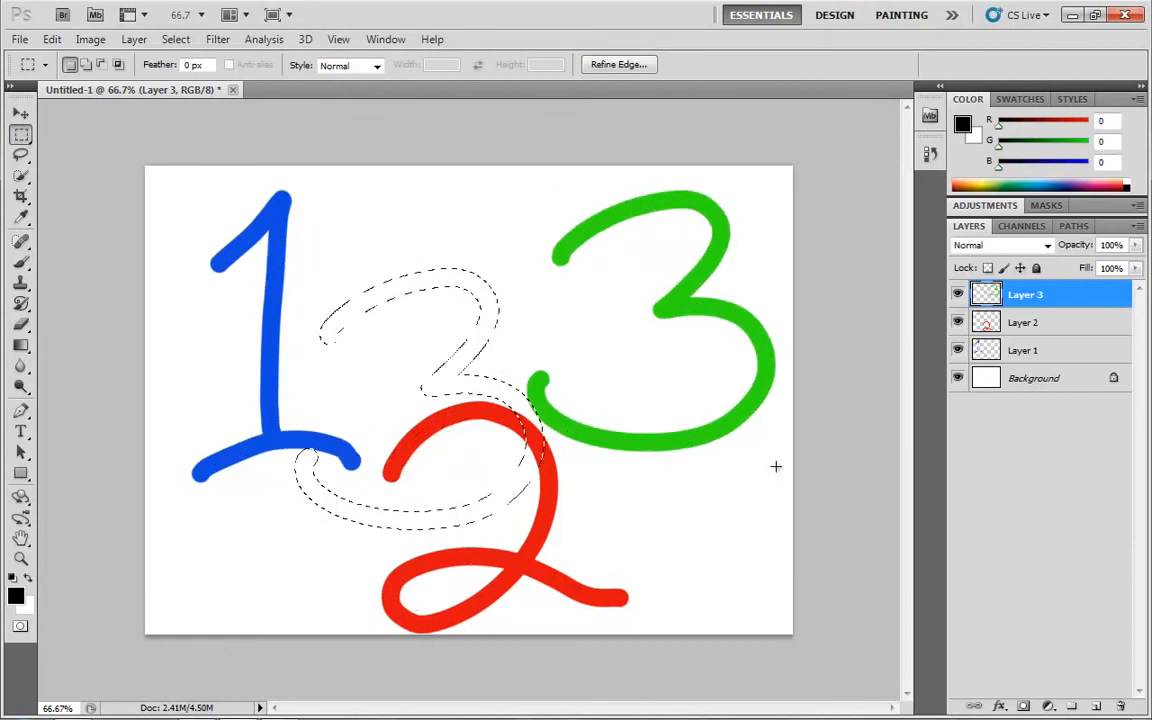
pyautogui.hotkey('ctrl', 'd')
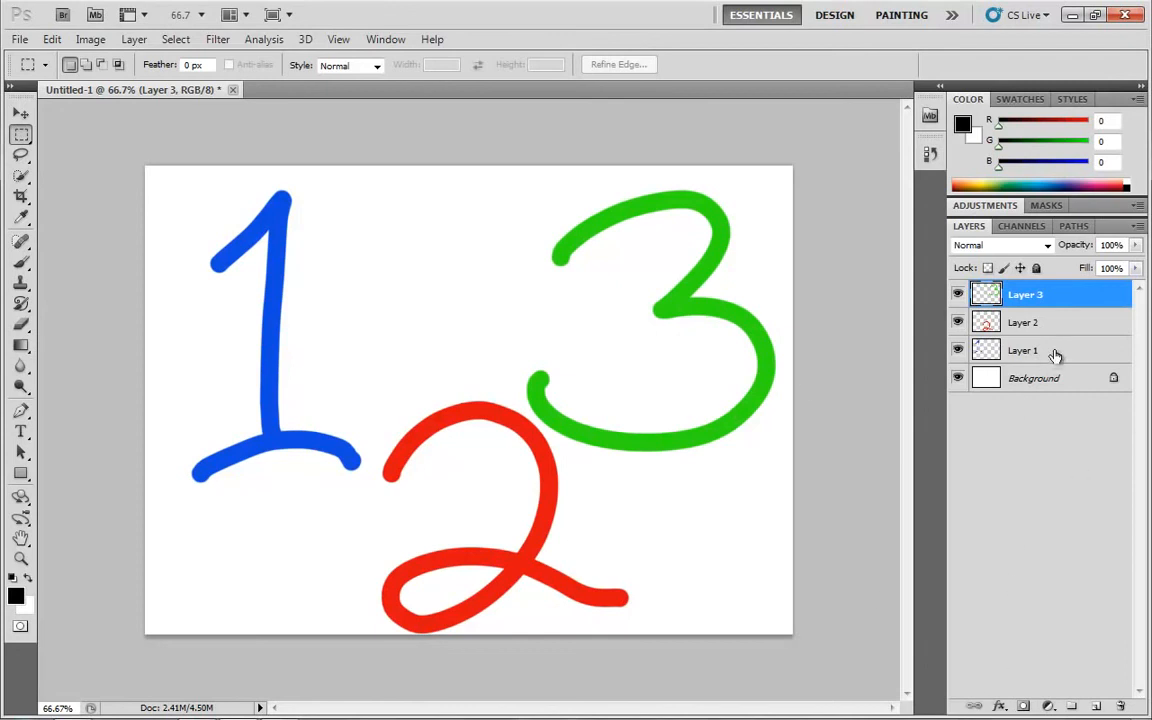
# Link Layer 1 and Layer 3, and move the blue 1 and green 3 together slightly up and left
pyautogui.click(1118, 354)
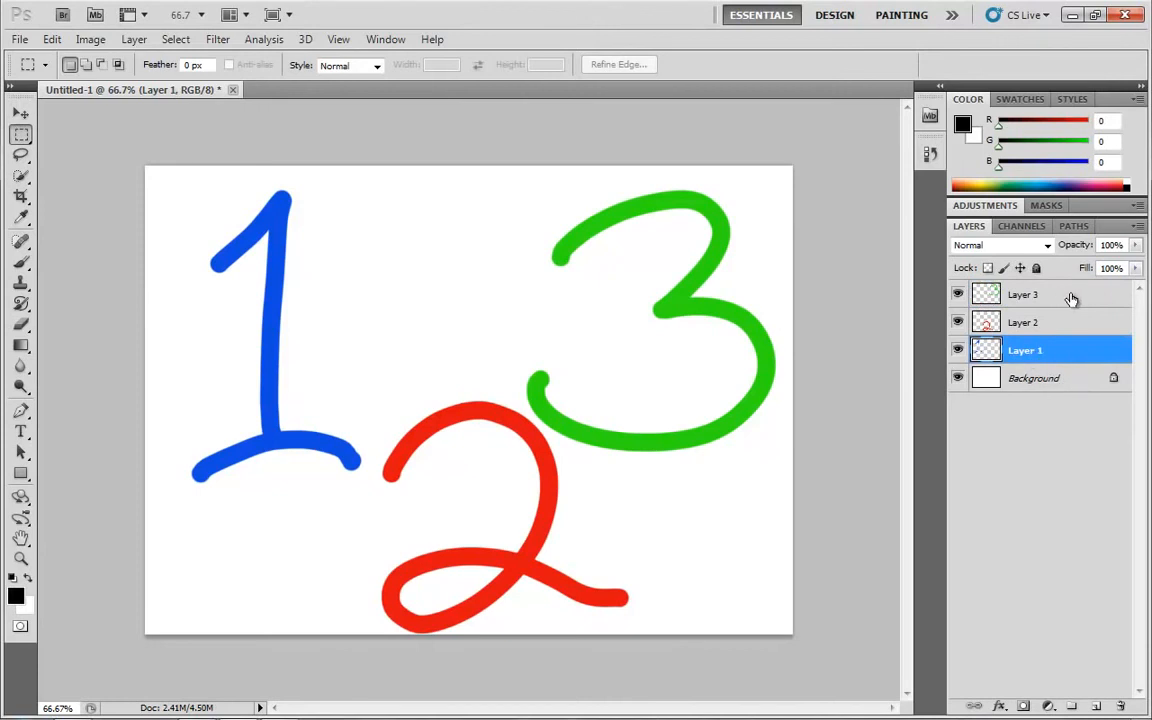
pyautogui.keyDown('ctrl'); pyautogui.click(1068, 295); pyautogui.keyUp('ctrl')
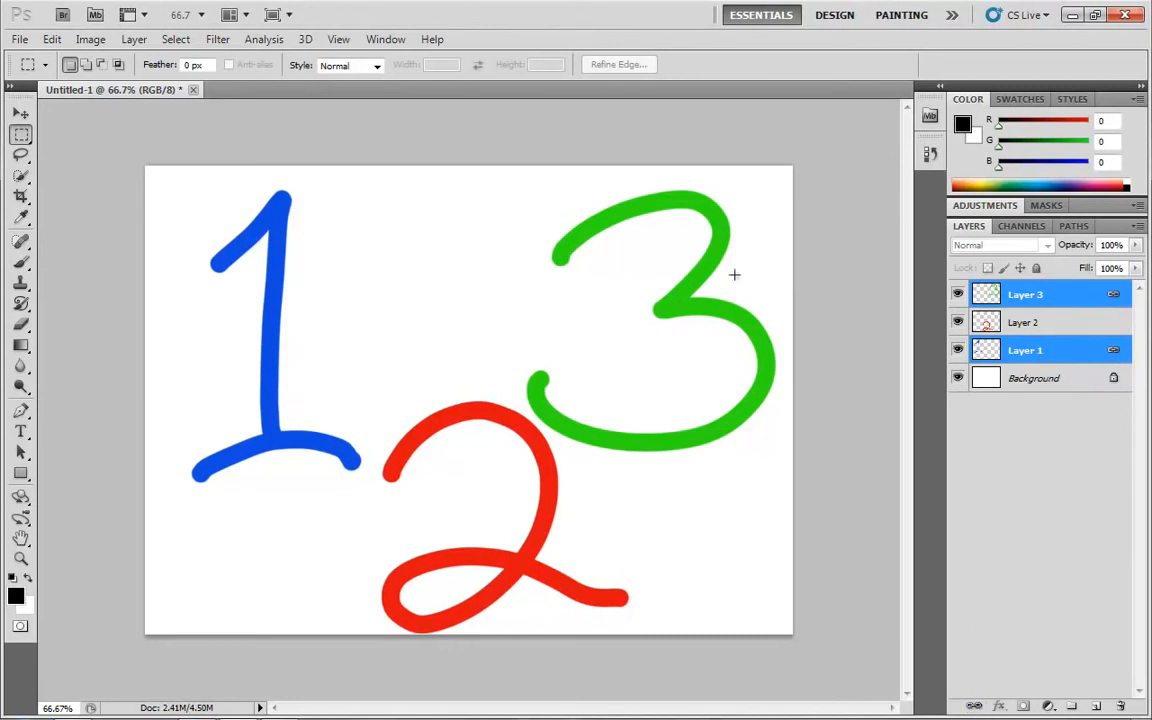
pyautogui.click(1068, 297)
pyautogui.press('v')
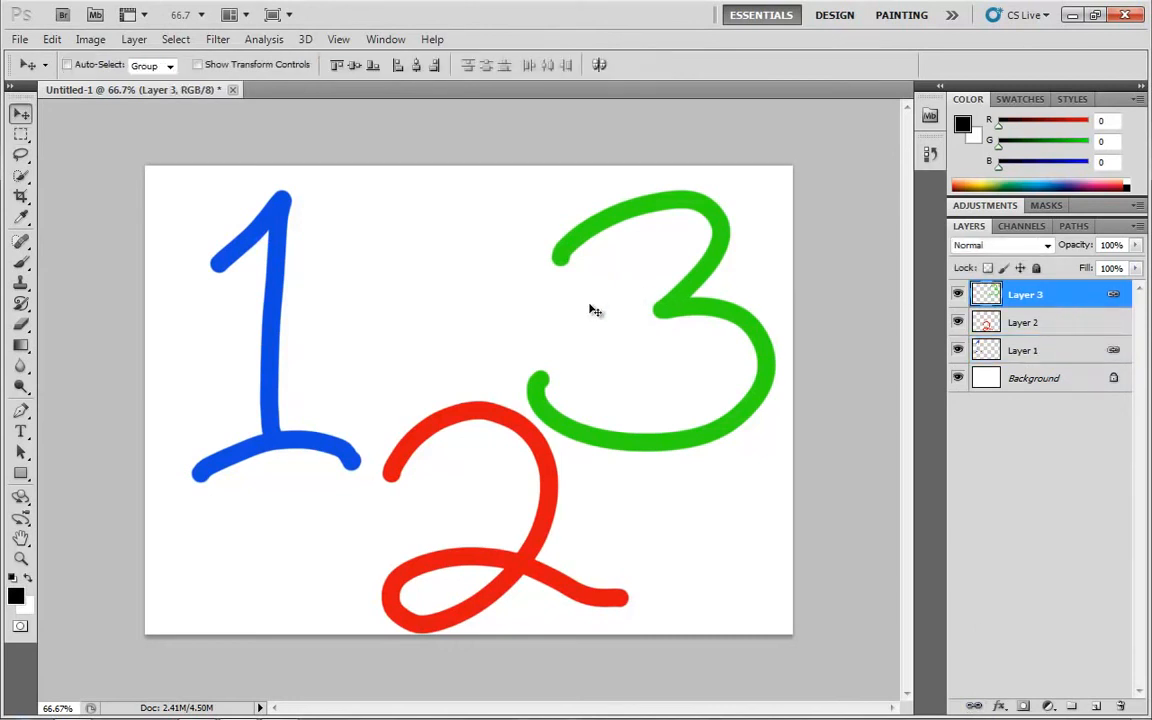
pyautogui.moveTo(481, 355); pyautogui.dragTo(626, 364)
# Unlink Layer 1 from Layer 3
pyautogui.click(1023, 353)
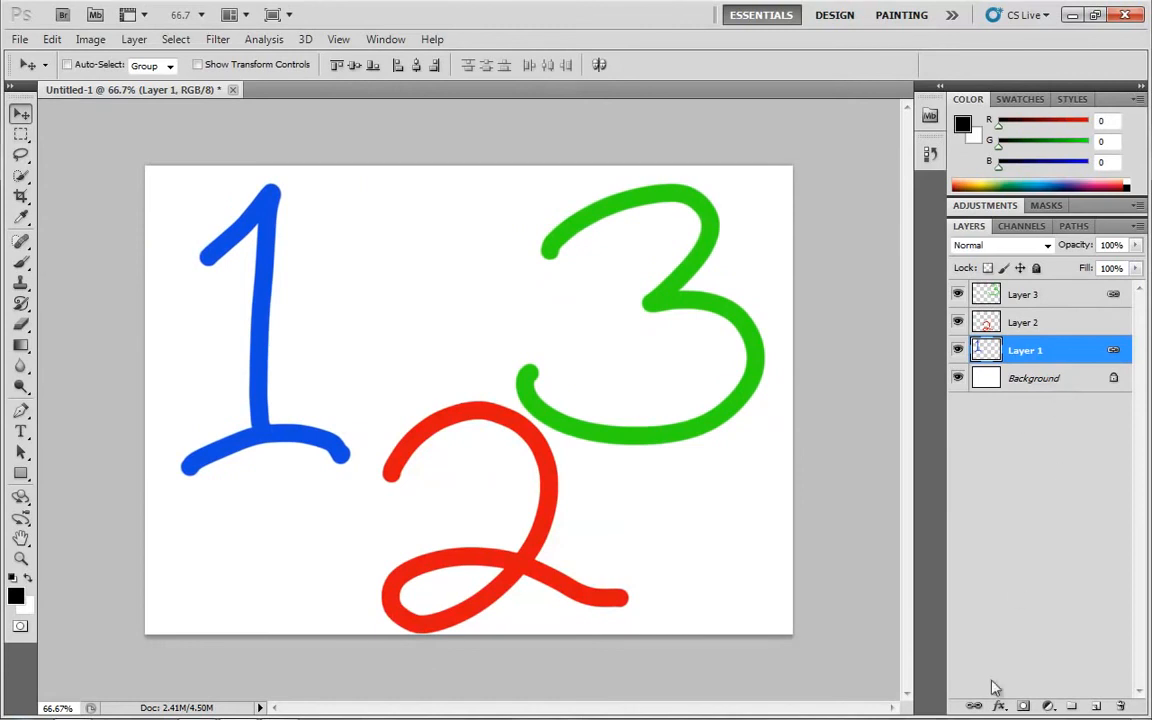
pyautogui.click(974, 706)
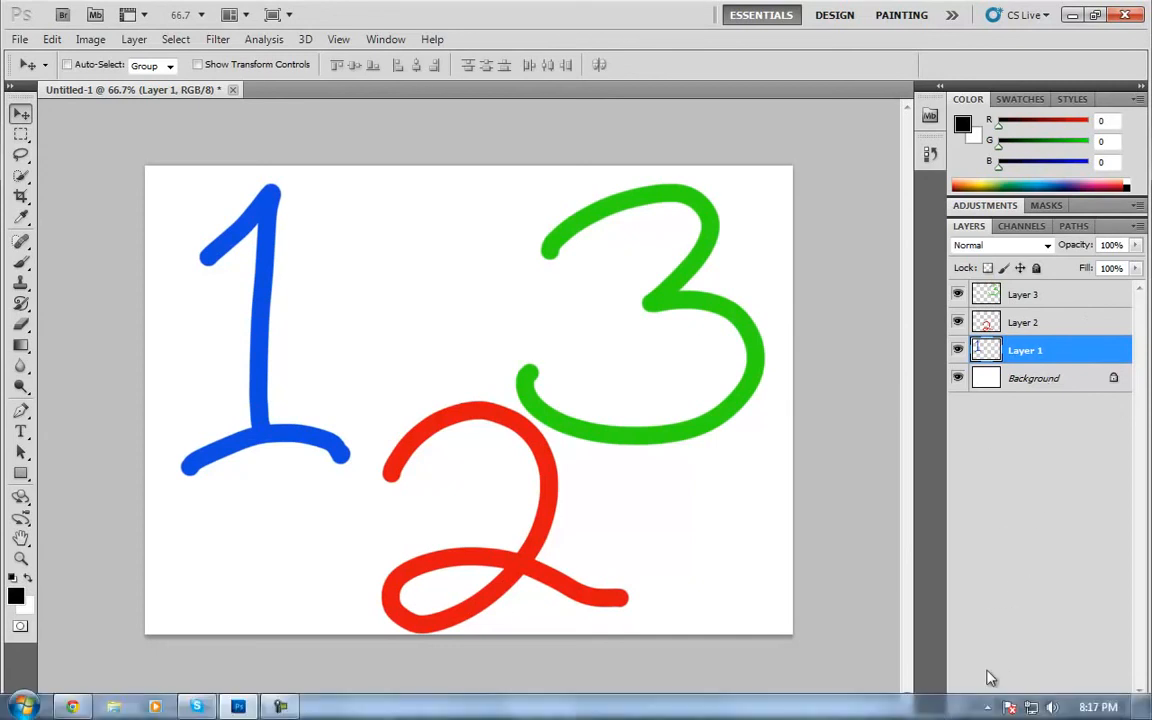
# Add a Bevel and Emboss effect with its default settings to Layer 1, and toggle the layer's effects off and on
pyautogui.click(999, 706)
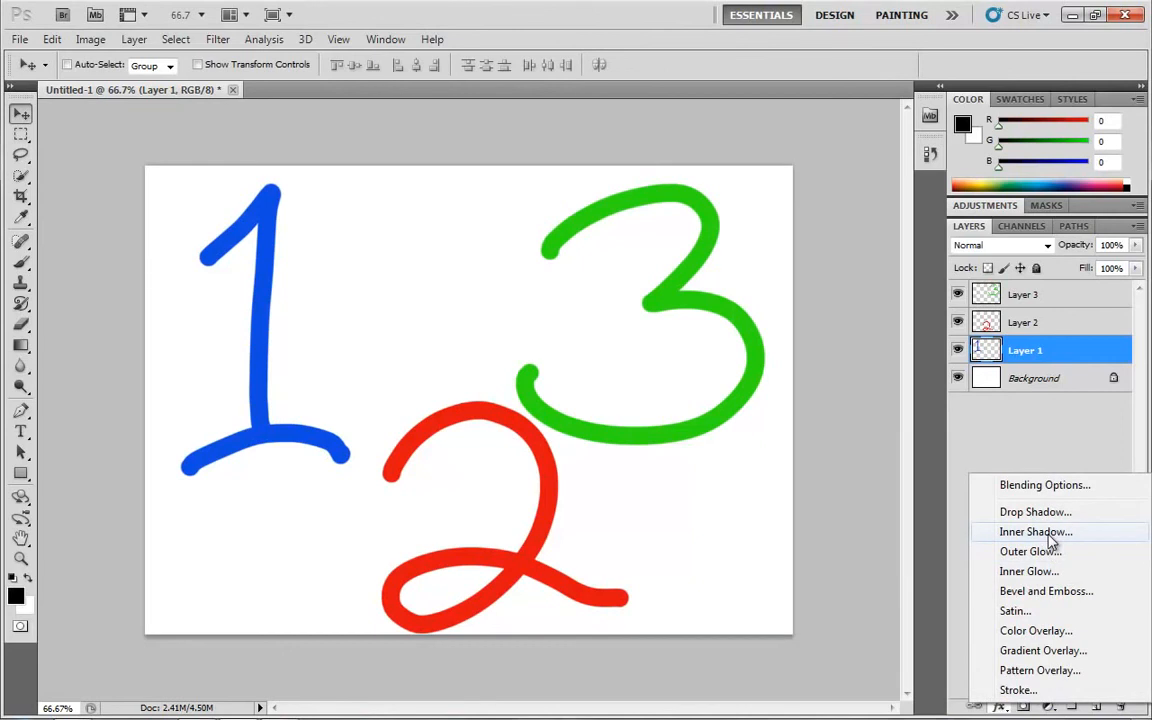
pyautogui.click(1048, 596)
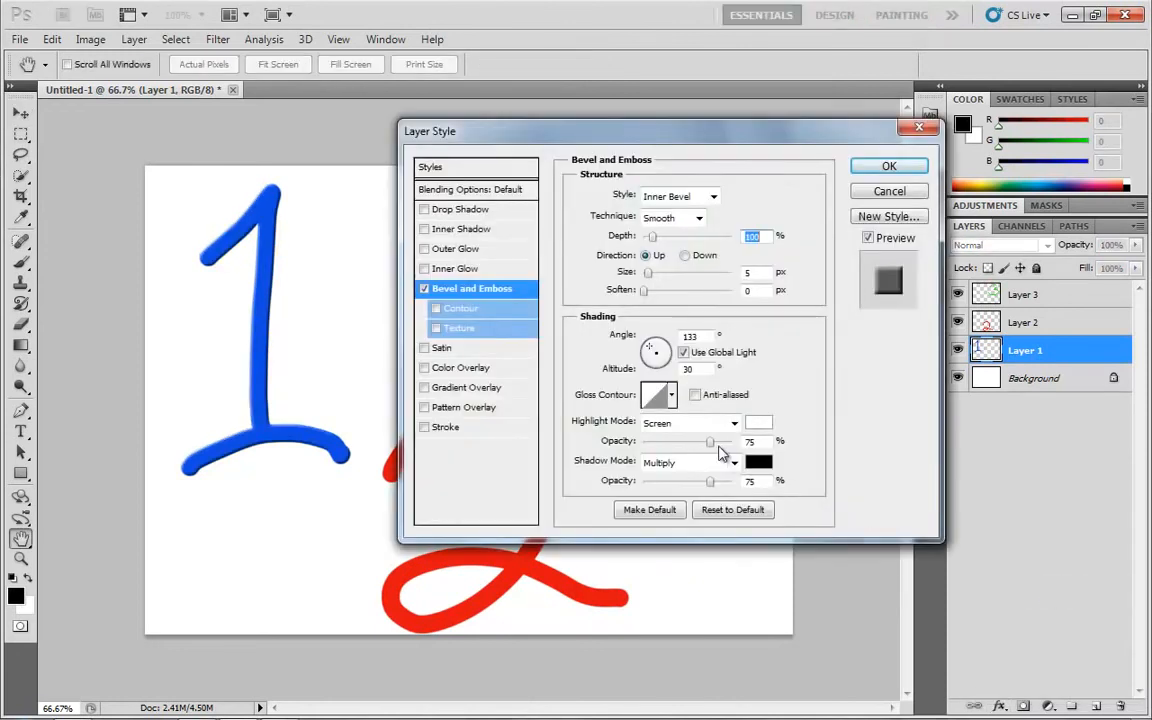
pyautogui.click(889, 166)
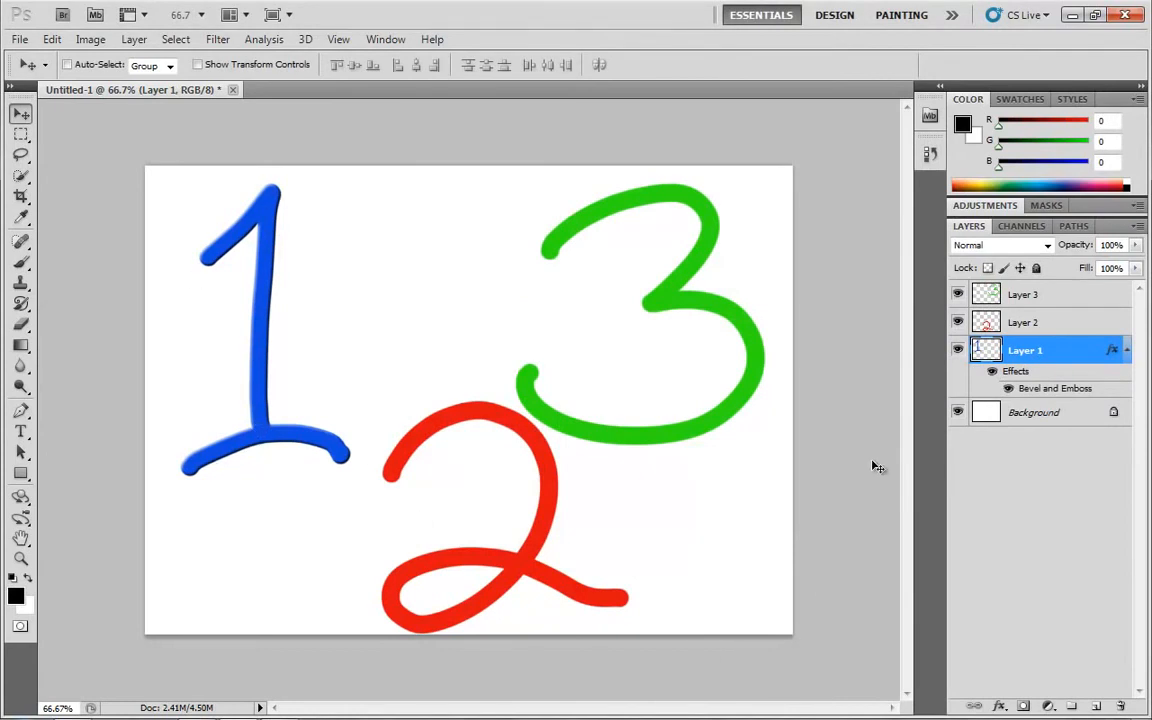
pyautogui.click(993, 373)
pyautogui.click(993, 373)
pyautogui.click(993, 373)
pyautogui.click(993, 373)
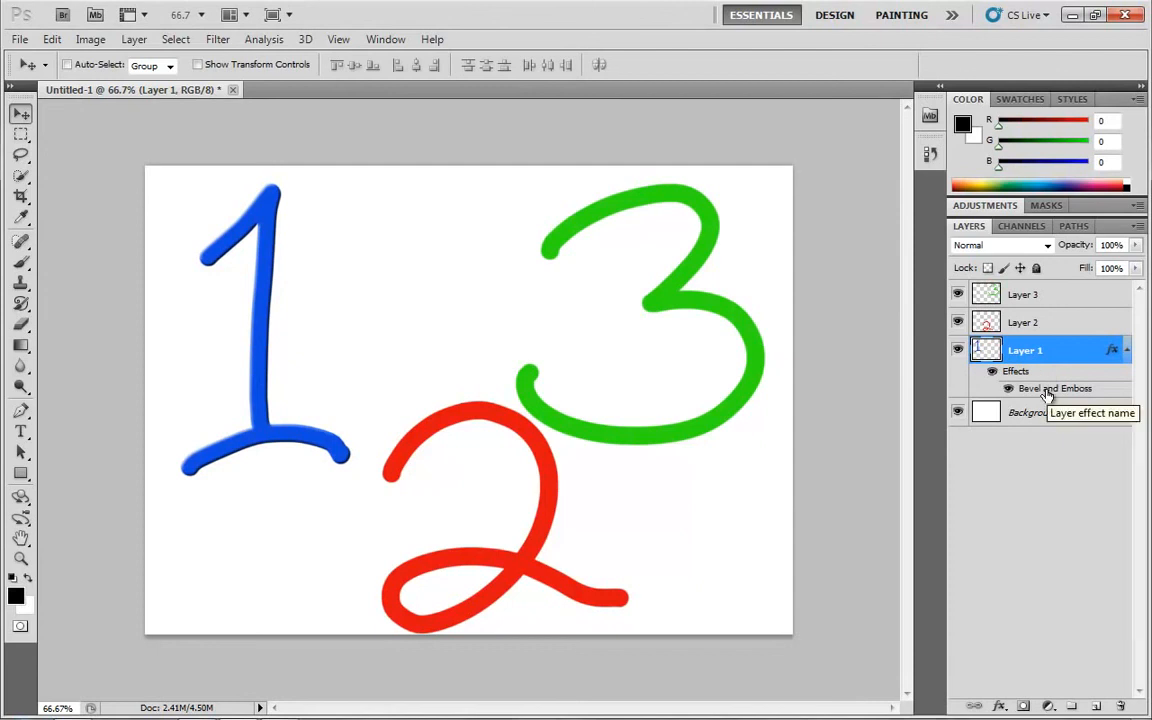
# Set Layer 1's Bevel and Emboss depth to 460% and size to 13 px, and compare the numeral with effects off and on
pyautogui.doubleClick(1033, 392)
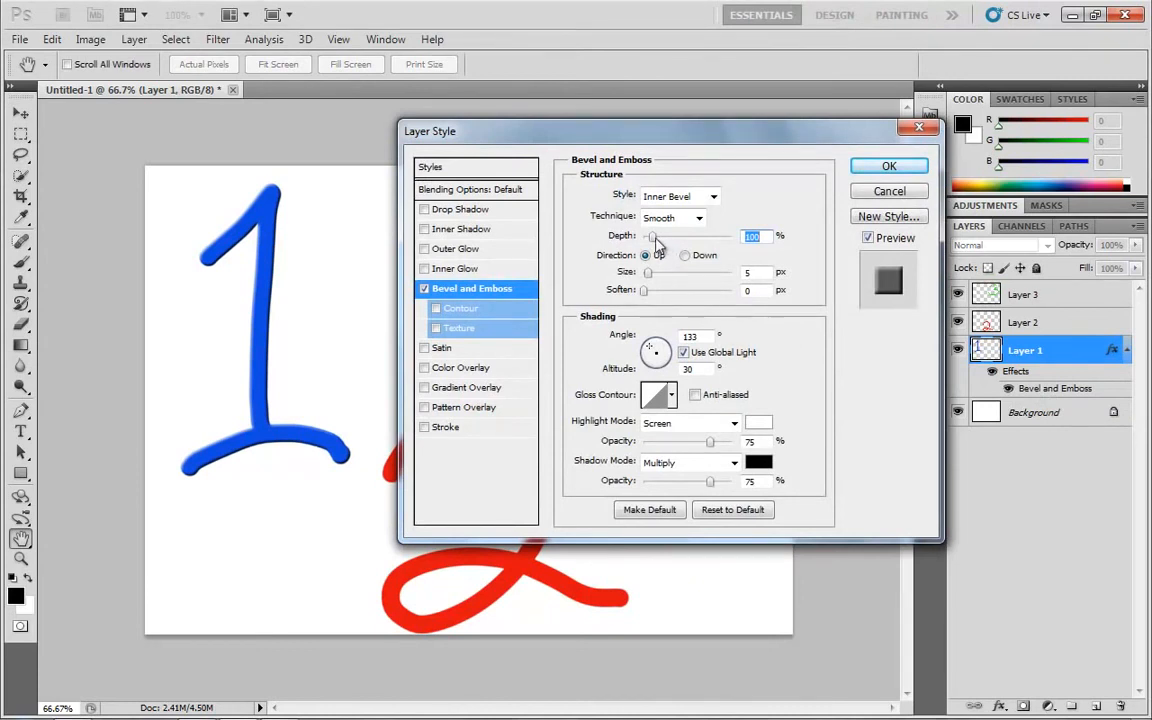
pyautogui.moveTo(652, 236); pyautogui.dragTo(655, 284)
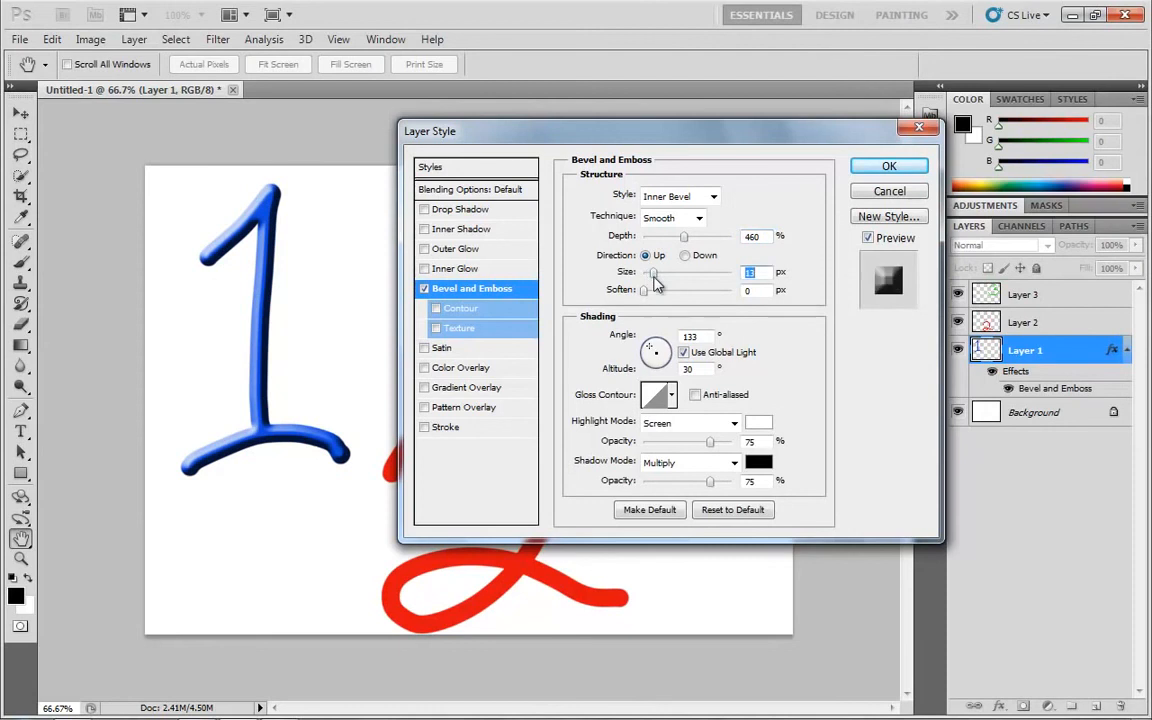
pyautogui.click(889, 166)
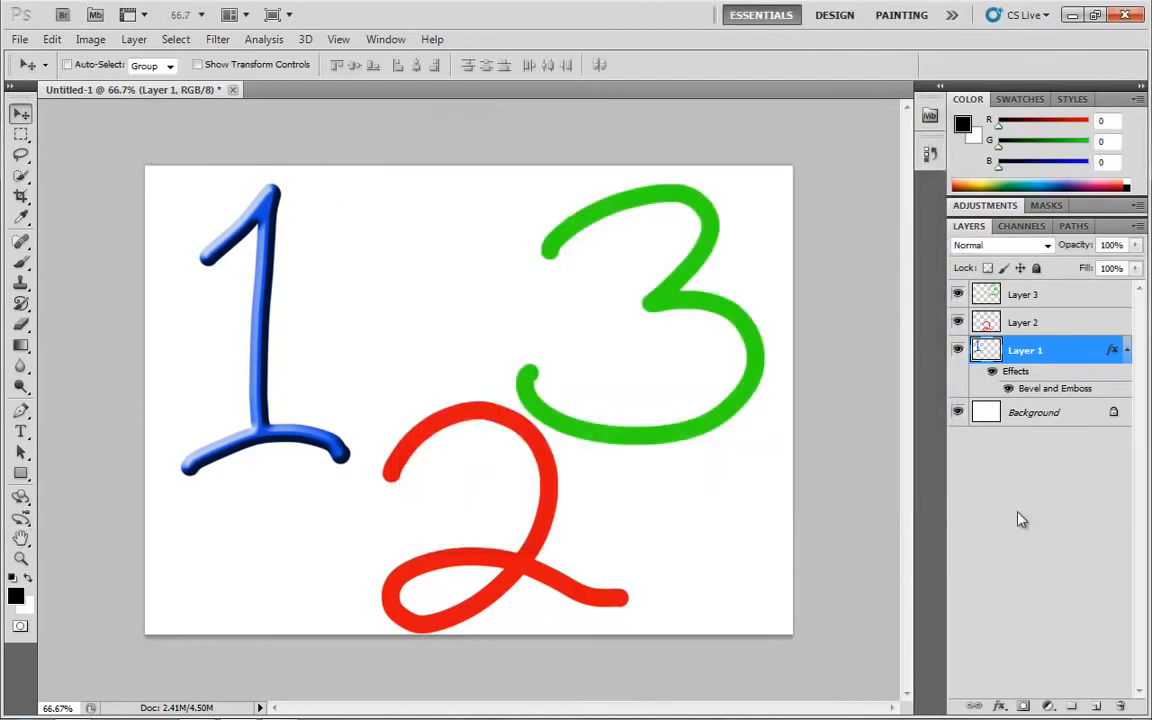
pyautogui.click(992, 372)
pyautogui.click(992, 372)
pyautogui.click(992, 373)
pyautogui.click(992, 373)
pyautogui.click(992, 373)
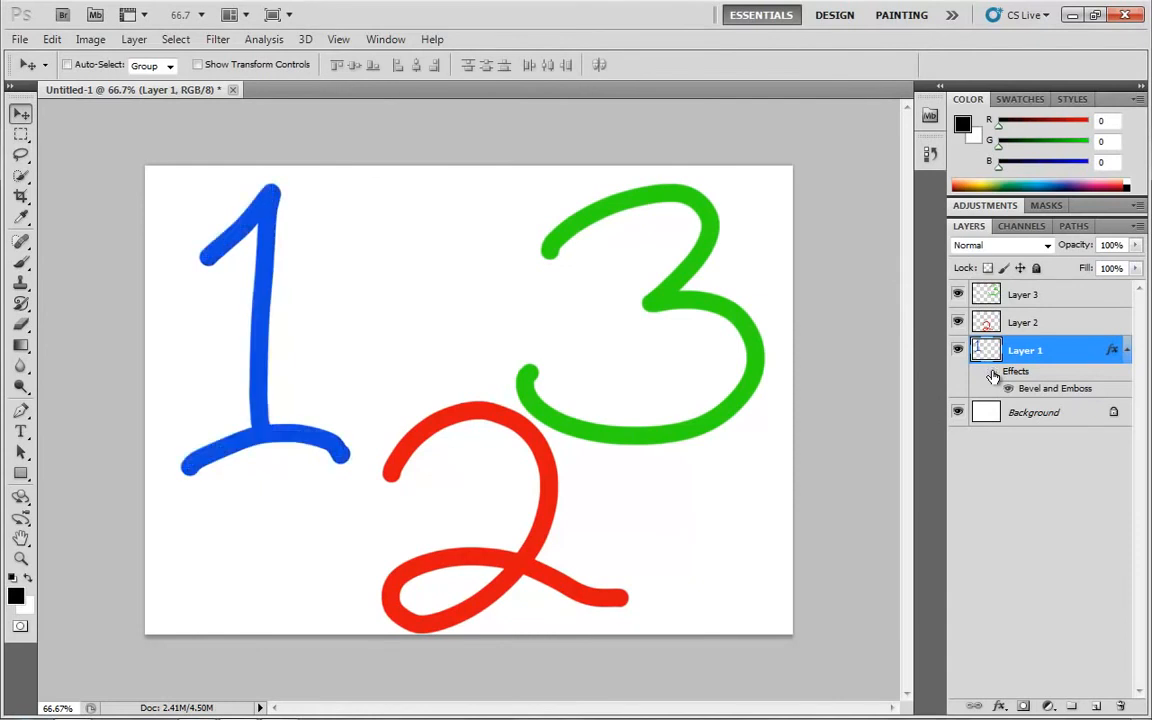
pyautogui.click(992, 373)
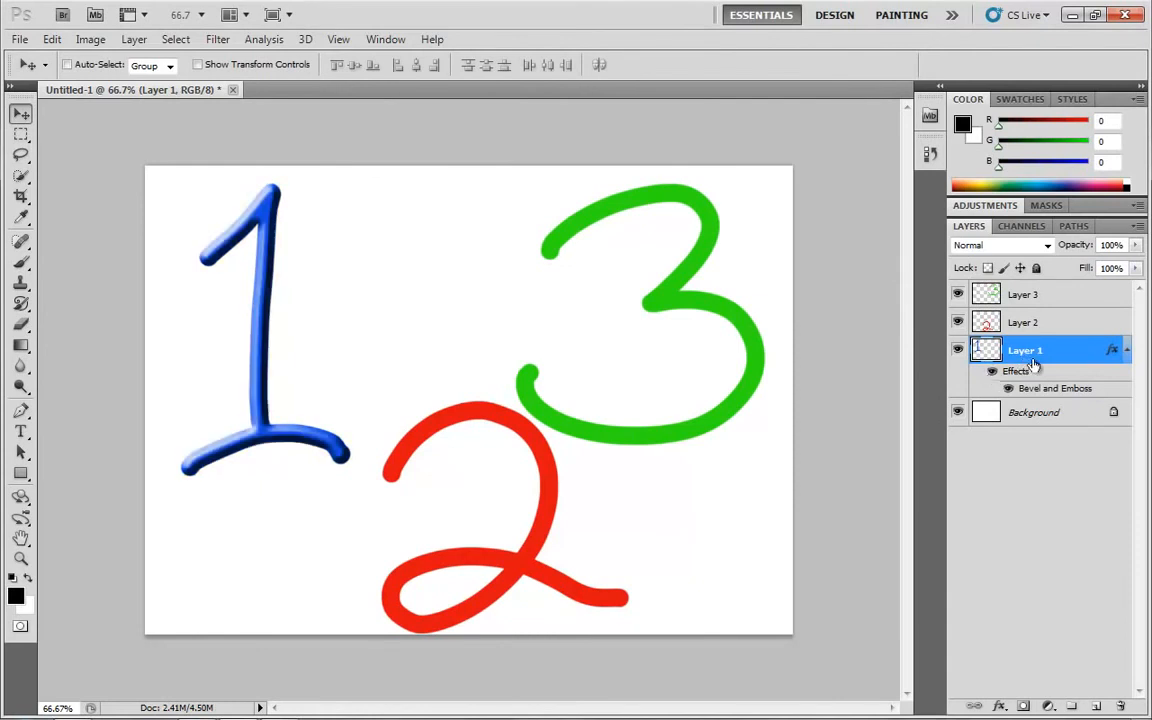
# Add a Color Overlay effect to Layer 1 and choose a bright magenta as its overlay color
pyautogui.doubleClick(1033, 366)
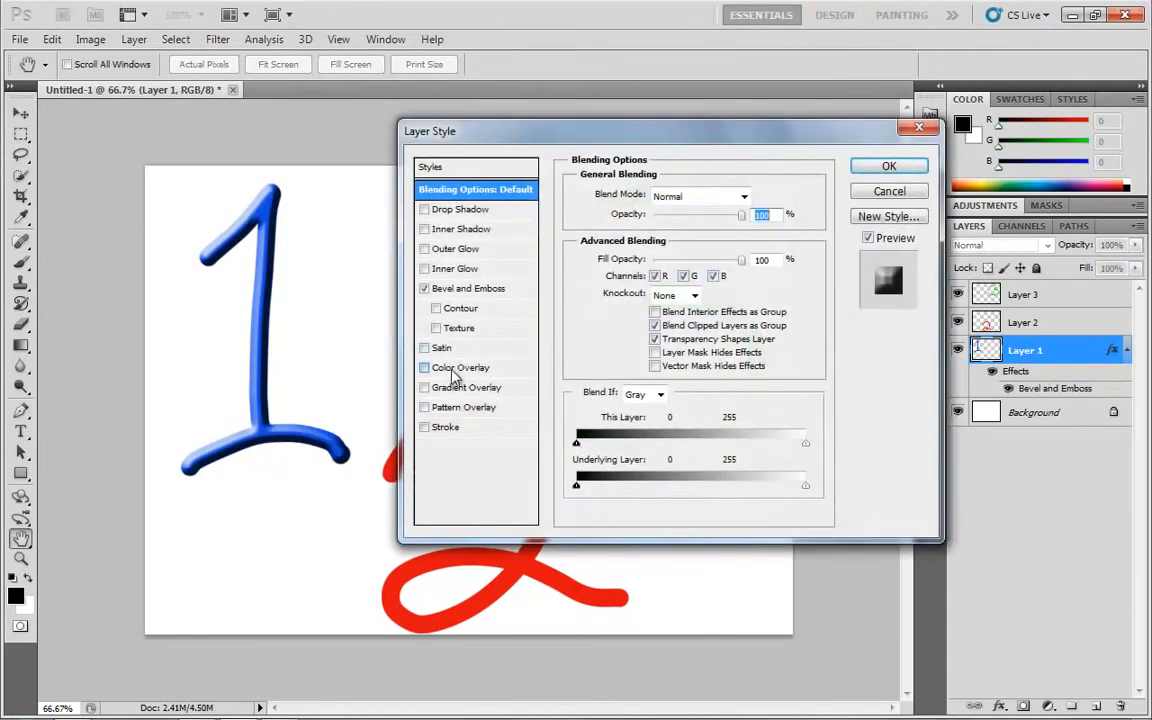
pyautogui.click(455, 369)
pyautogui.click(751, 195)
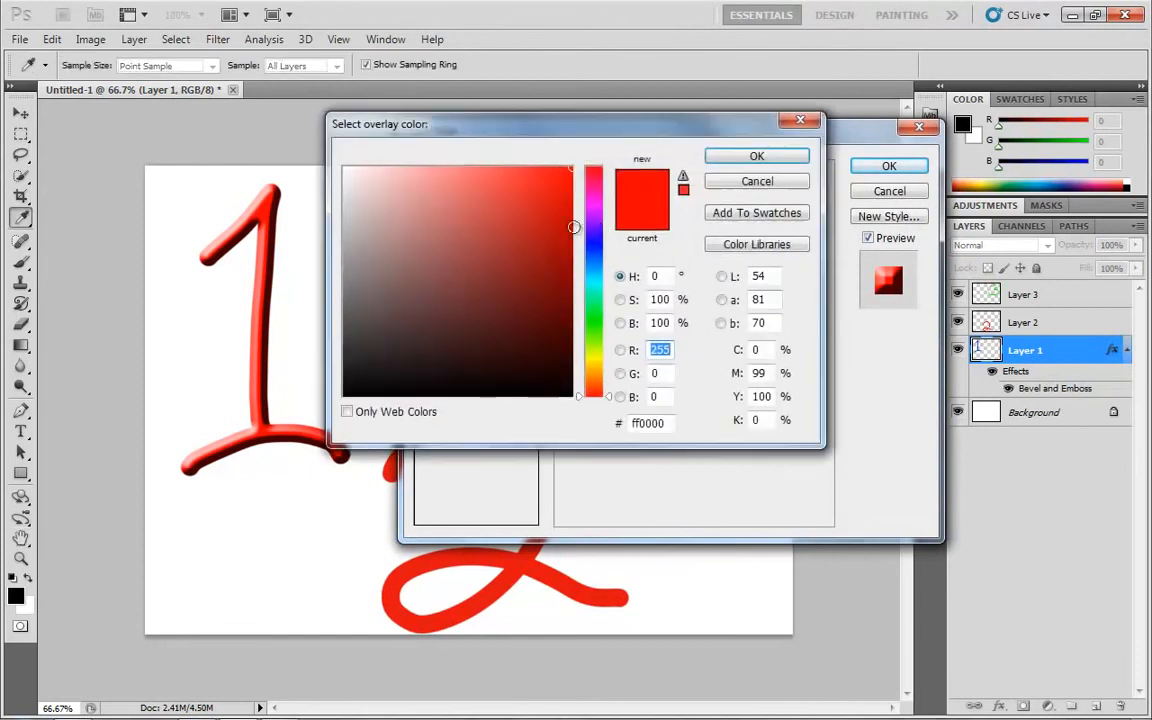
pyautogui.moveTo(600, 220); pyautogui.dragTo(566, 206)
pyautogui.click(566, 206)
pyautogui.click(789, 159)
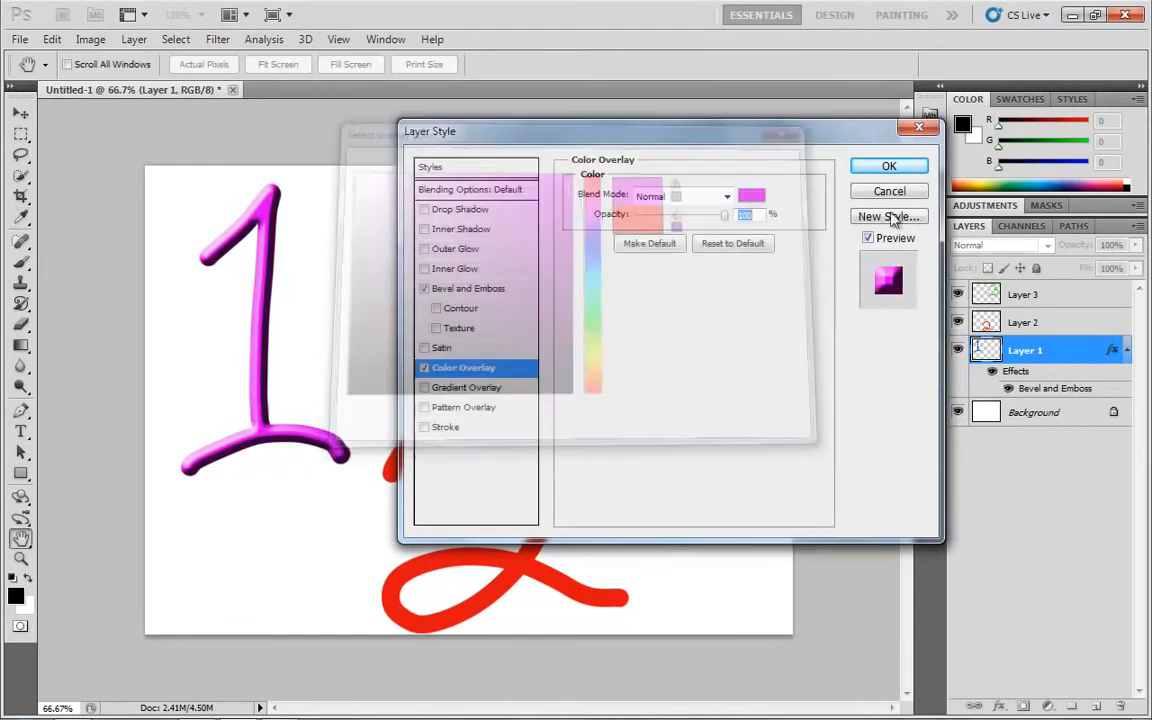
# Toggle the Color Overlay off and on, change its color to a lighter pinkish purple, and apply the layer style
pyautogui.click(424, 368)
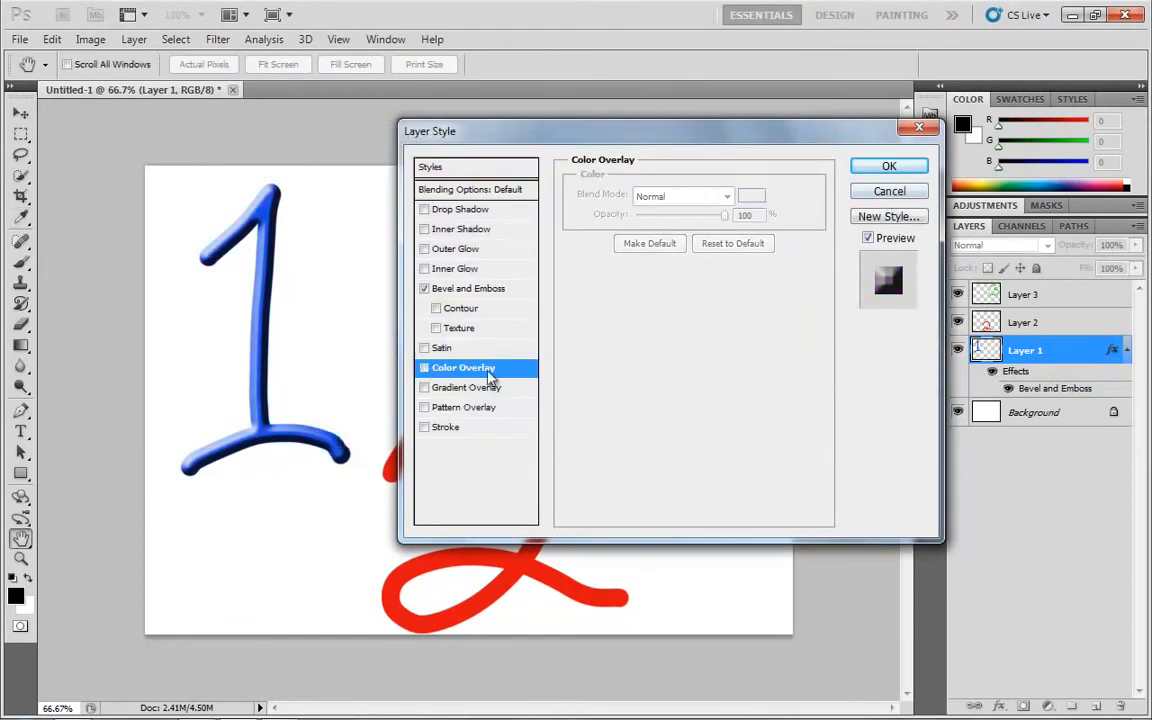
pyautogui.click(424, 368)
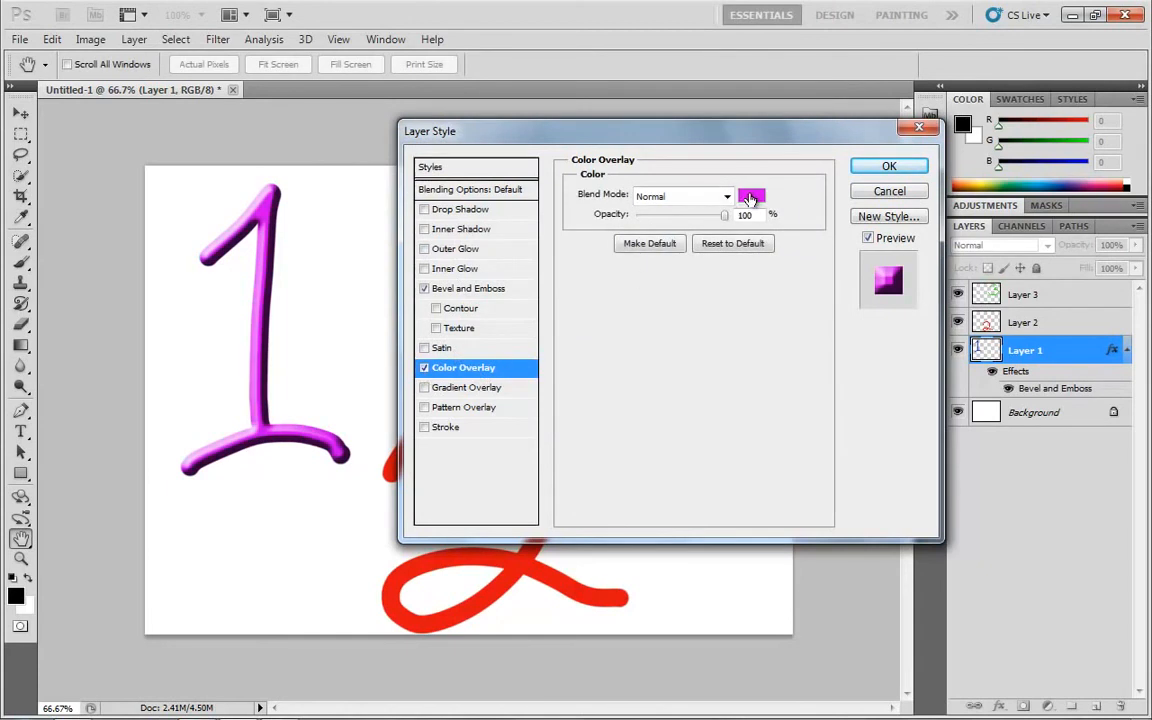
pyautogui.click(749, 198)
pyautogui.click(516, 188)
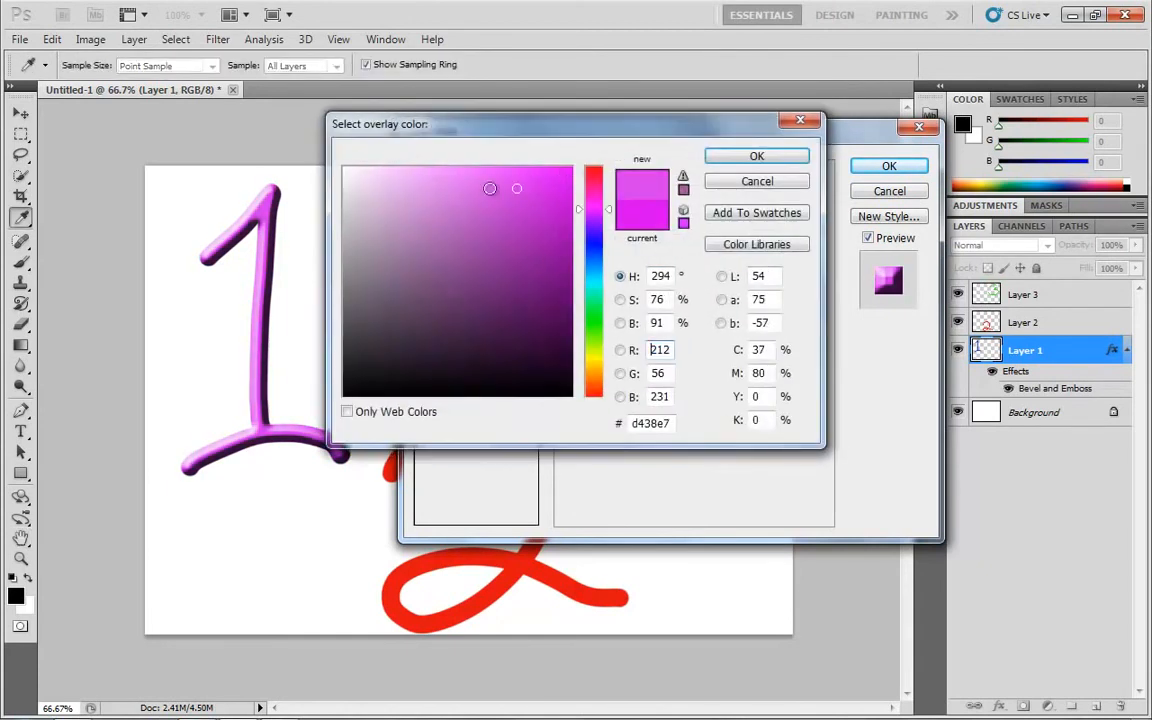
pyautogui.click(757, 156)
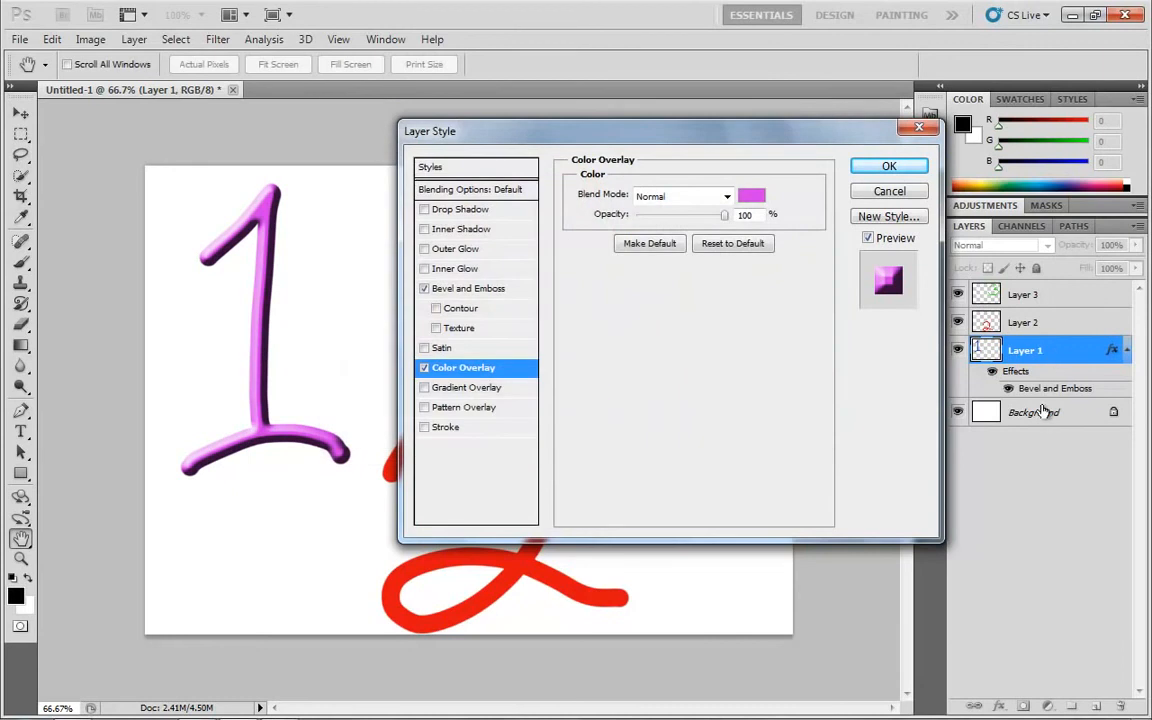
pyautogui.click(889, 166)
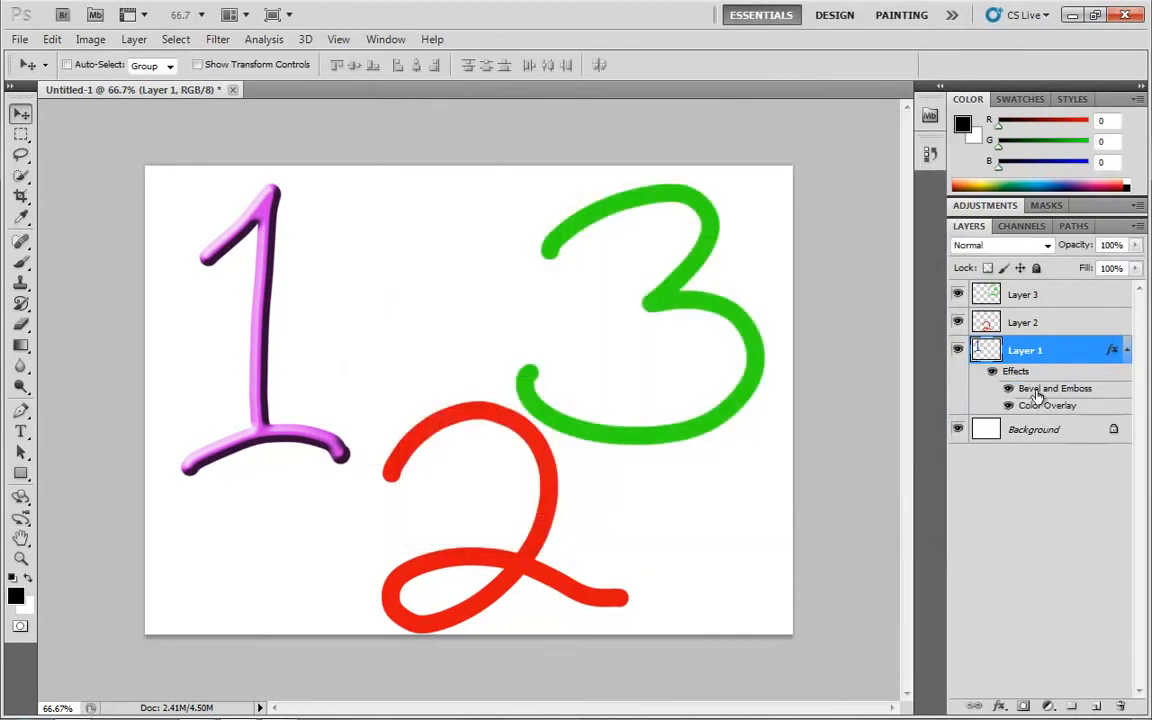
# Toggle Layer 1's Color Overlay off and on, and do the same with its Bevel and Emboss effect
pyautogui.click(1010, 406)
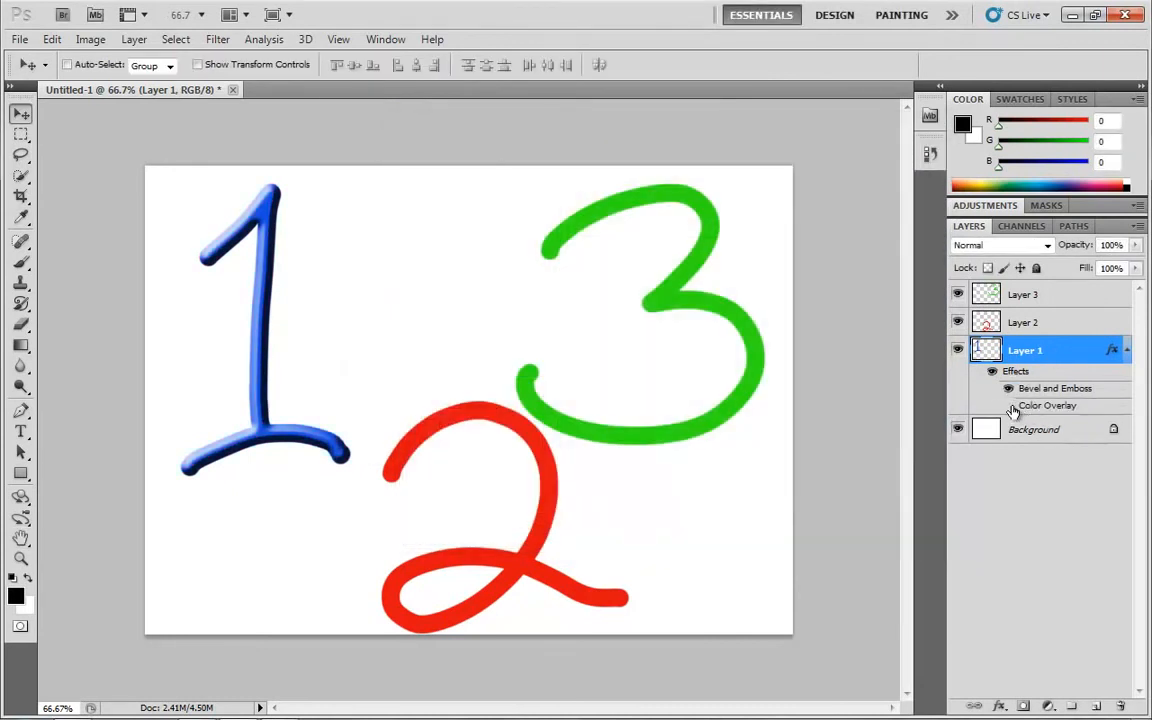
pyautogui.click(1009, 406)
pyautogui.click(1009, 390)
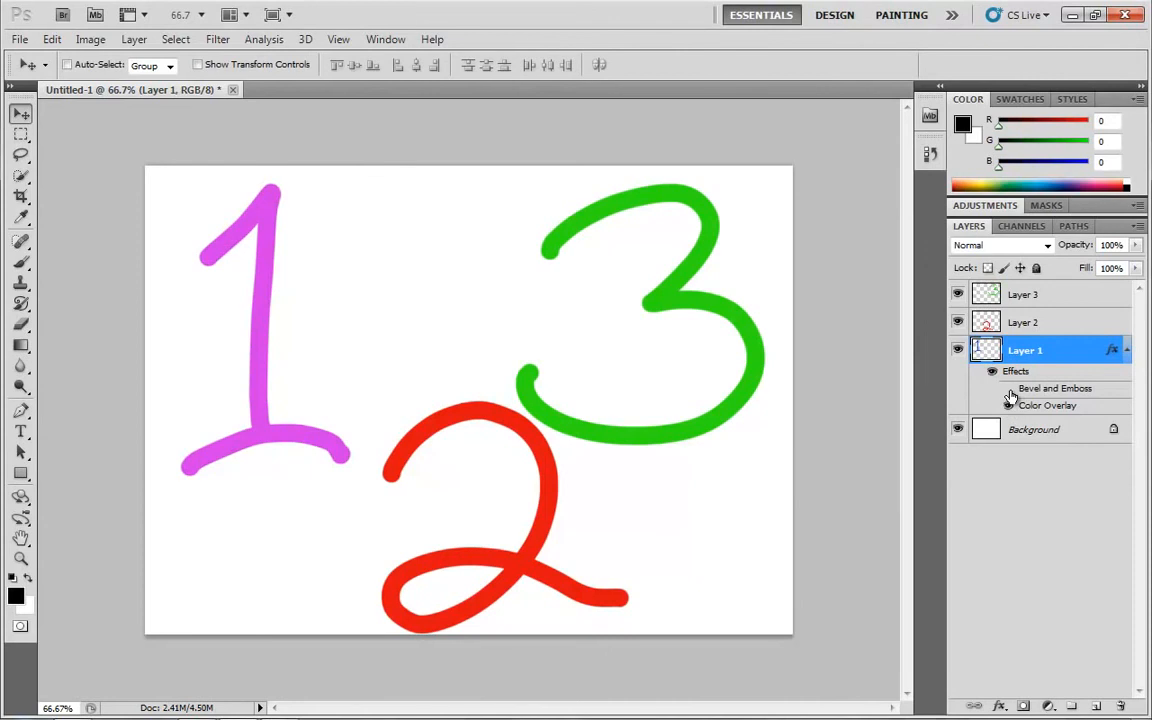
pyautogui.click(1009, 390)
# Hide all of Layer 1's effects and delete them from the layer
pyautogui.click(995, 373)
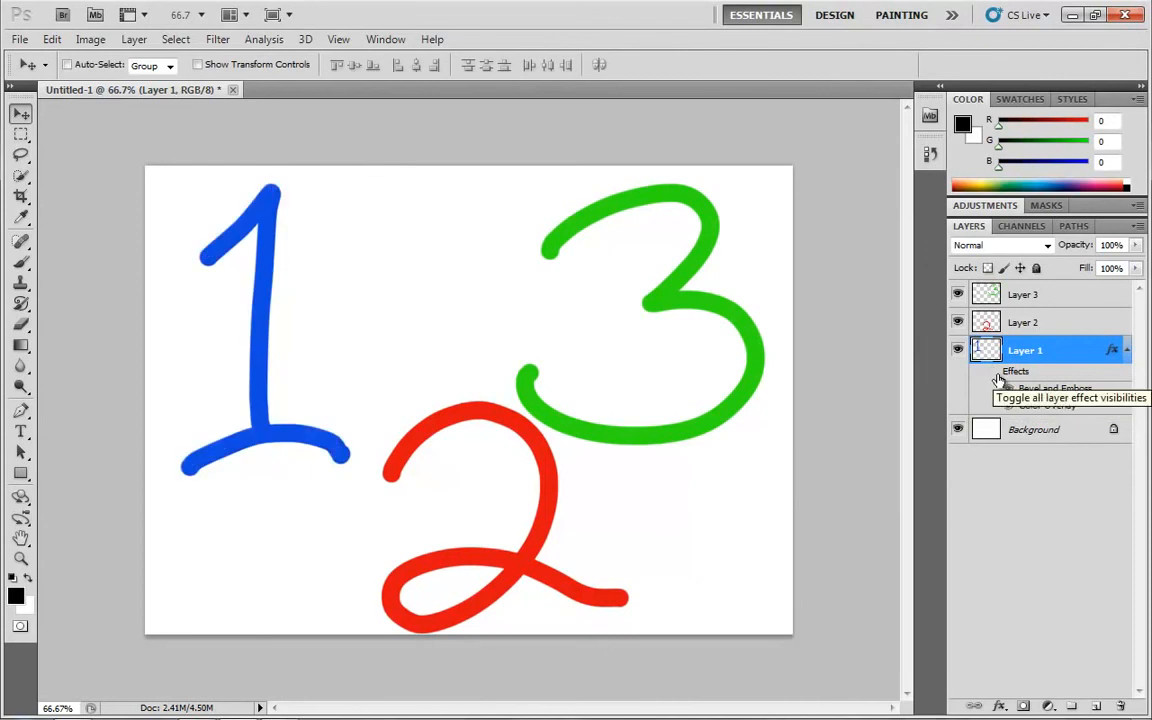
pyautogui.moveTo(1018, 384); pyautogui.dragTo(1120, 707)
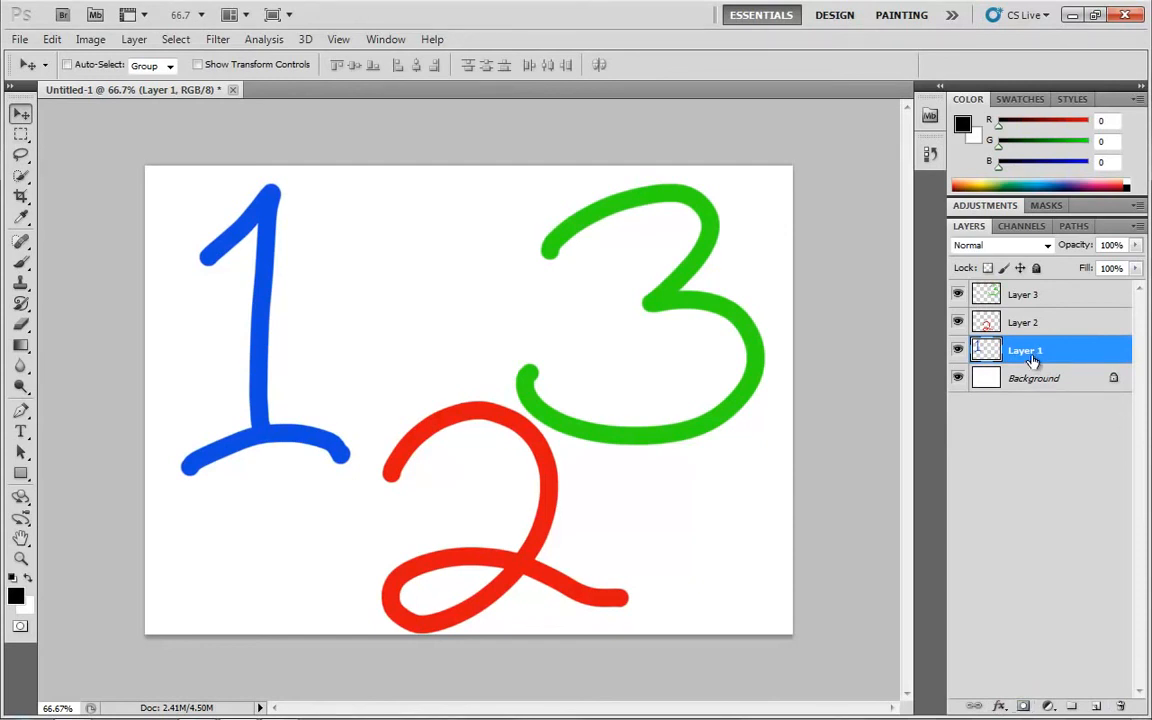
# Add a layer mask to Layer 1 and prepare the Brush with black as foreground color, targeting the mask
pyautogui.click(1022, 708)
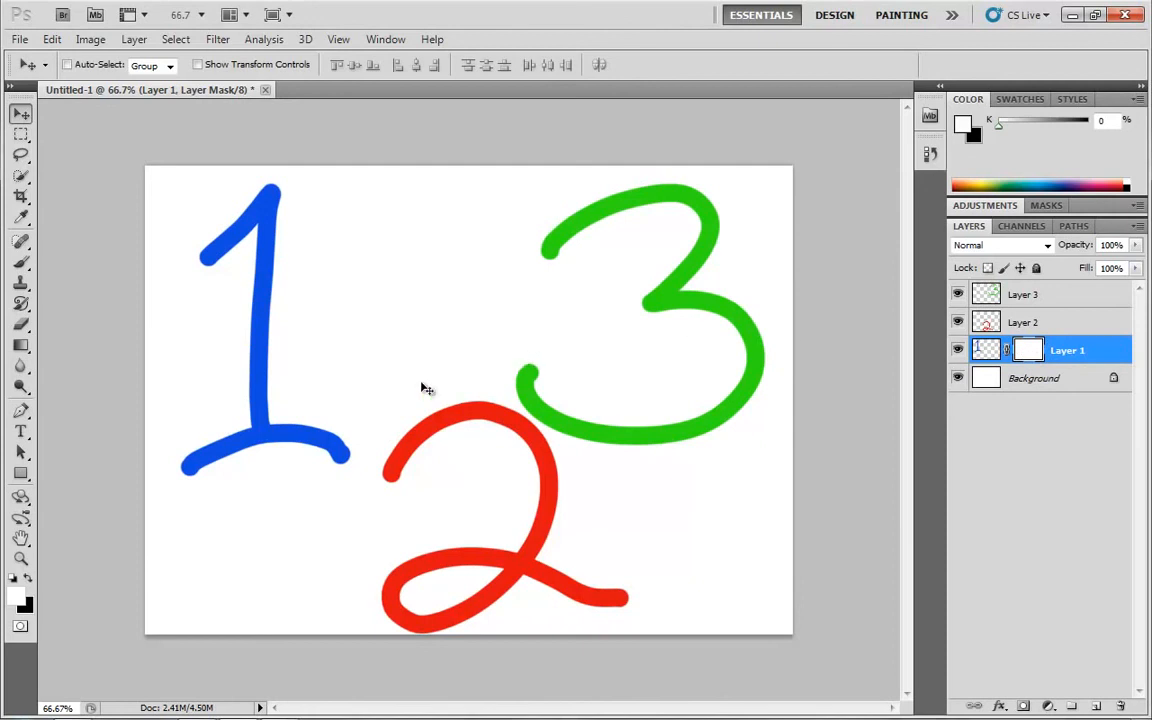
pyautogui.press('b')
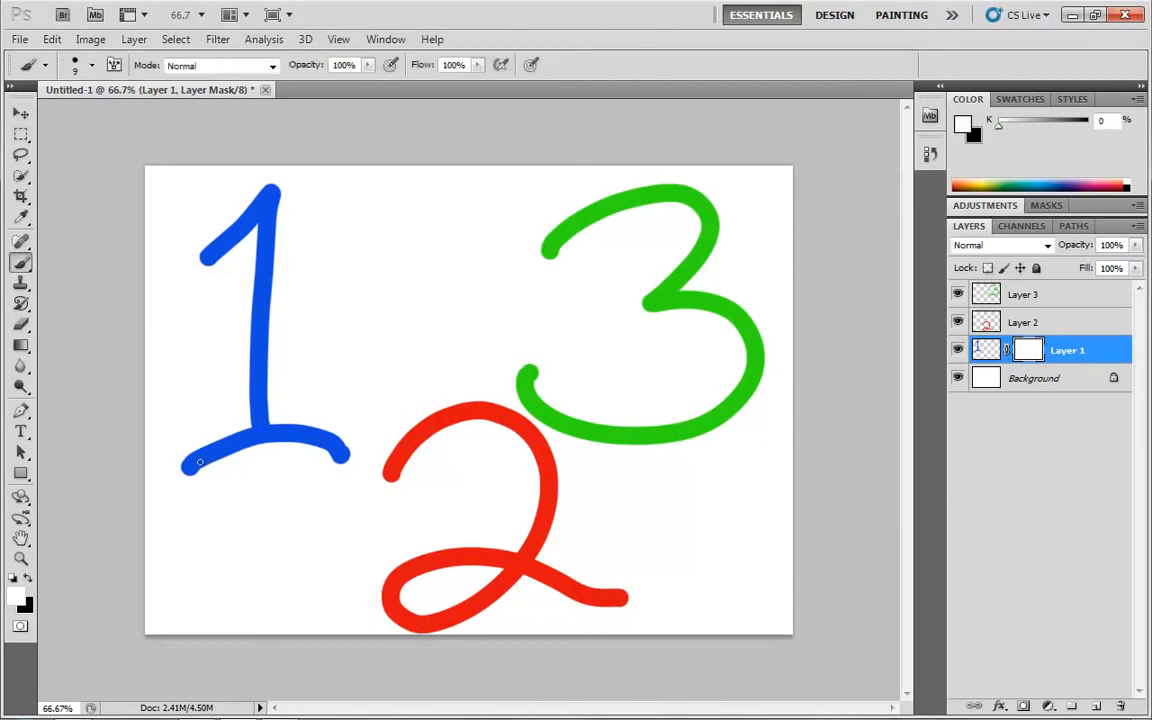
pyautogui.press('x')
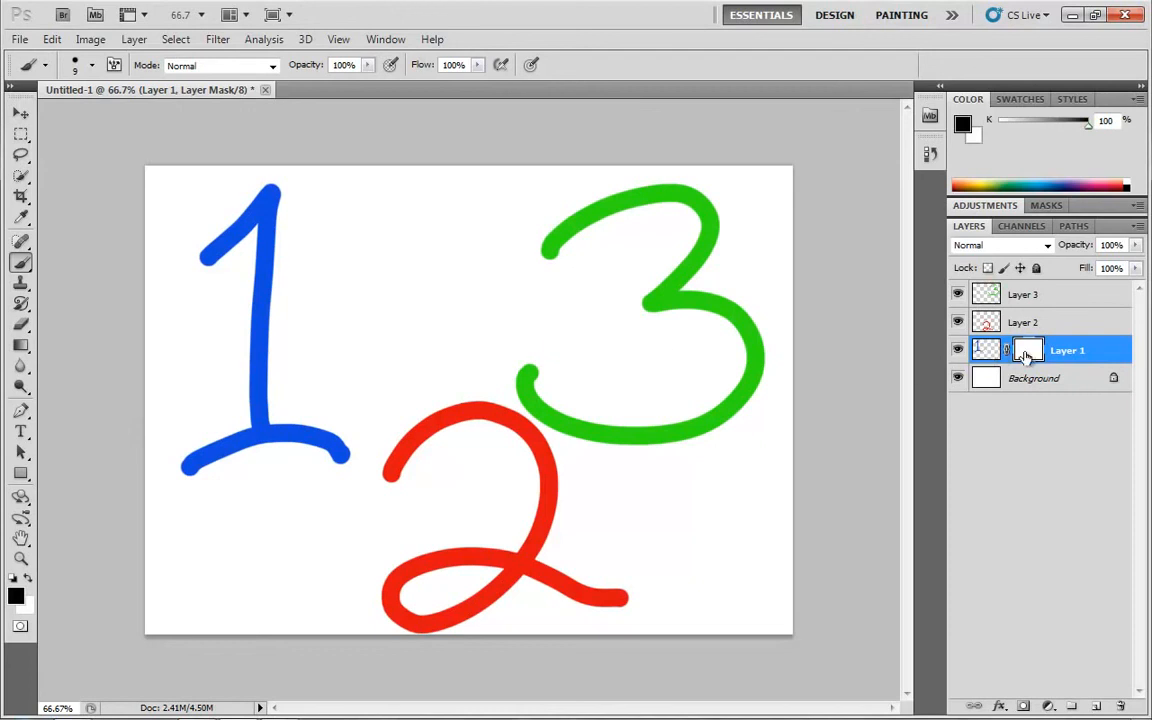
pyautogui.click(985, 350)
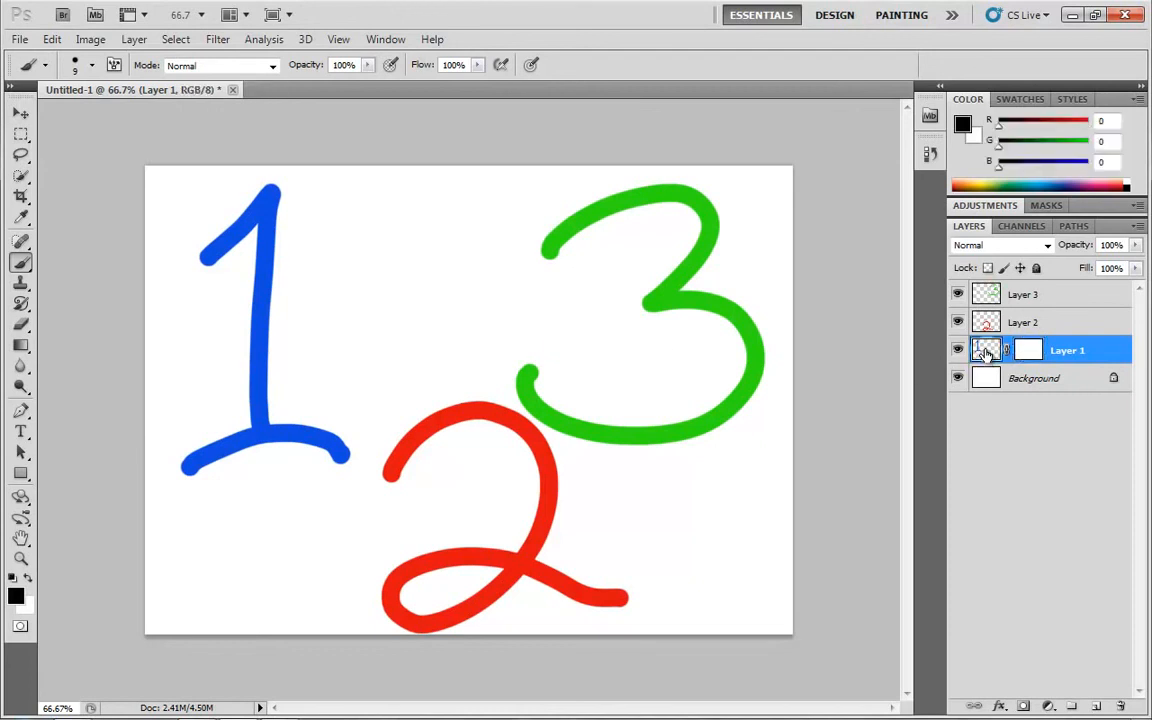
pyautogui.click(1030, 350)
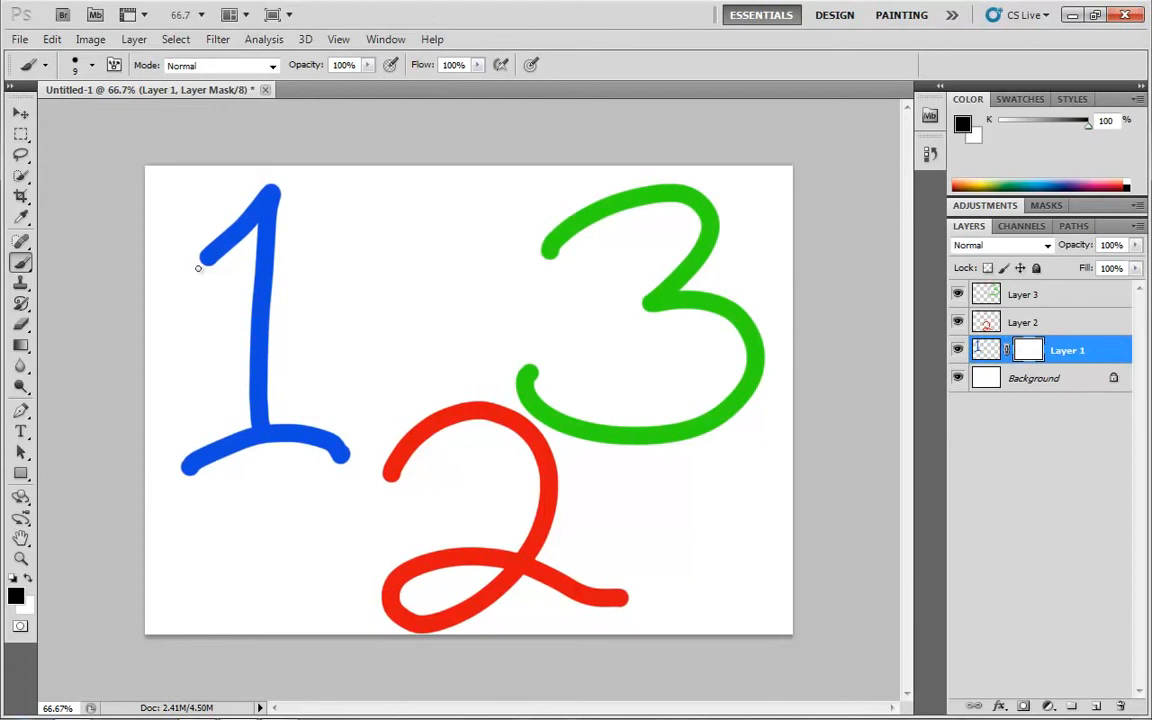
# Paint black strokes across the blue 1 on Layer 1's mask to hide stripes of the numeral
pyautogui.moveTo(214, 236)
pyautogui.mouseDown()
pyautogui.moveTo(252, 236)
pyautogui.moveTo(255, 311)
pyautogui.mouseUp()
pyautogui.moveTo(215, 335); pyautogui.dragTo(255, 335)
pyautogui.moveTo(201, 385)
pyautogui.mouseDown()
pyautogui.moveTo(370, 406)
pyautogui.moveTo(143, 465)
pyautogui.moveTo(435, 428)
pyautogui.moveTo(221, 482)
pyautogui.moveTo(408, 422)
pyautogui.moveTo(190, 440)
pyautogui.moveTo(231, 408)
pyautogui.moveTo(161, 363)
pyautogui.moveTo(327, 318)
pyautogui.moveTo(312, 269)
pyautogui.moveTo(157, 256)
pyautogui.moveTo(162, 217)
pyautogui.moveTo(309, 202)
pyautogui.moveTo(210, 180)
pyautogui.mouseUp()
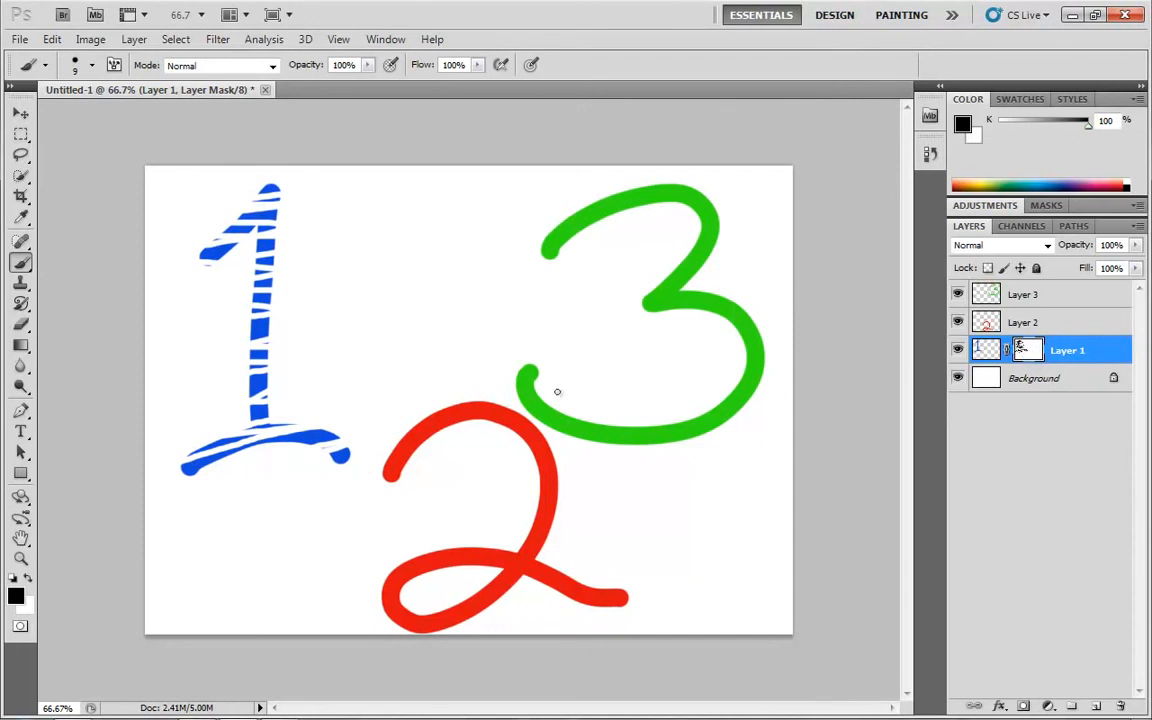
# Delete the layer mask from Layer 1
pyautogui.rightClick(1025, 352)
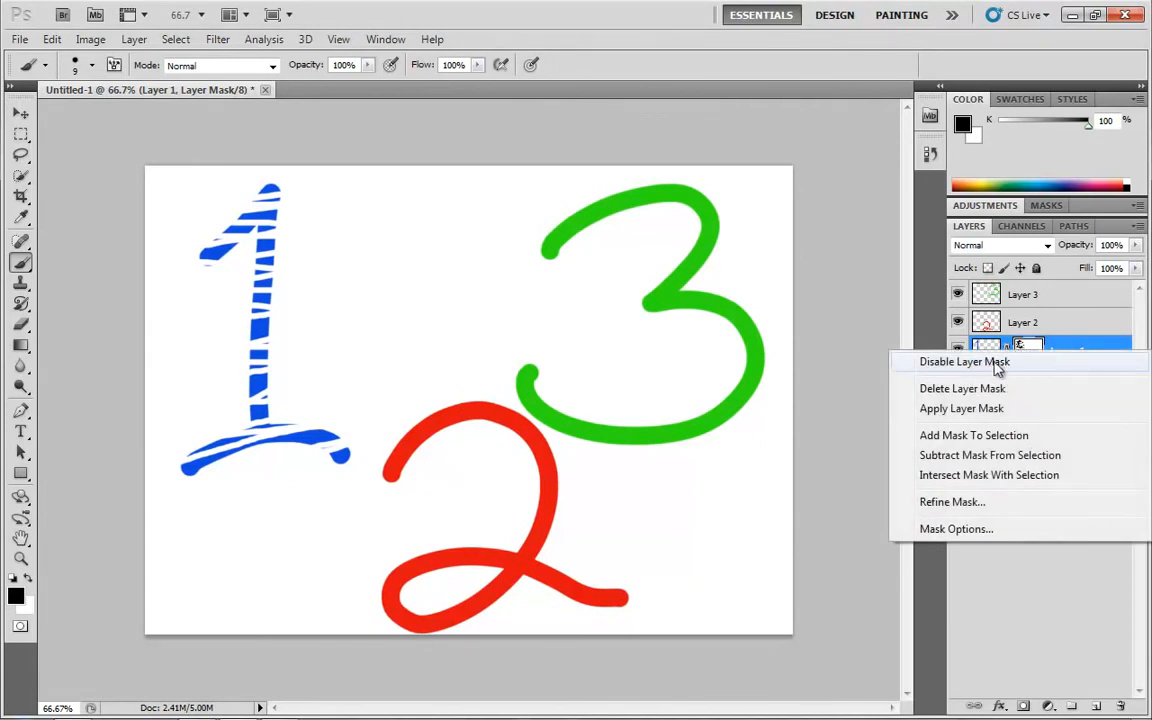
pyautogui.click(908, 389)
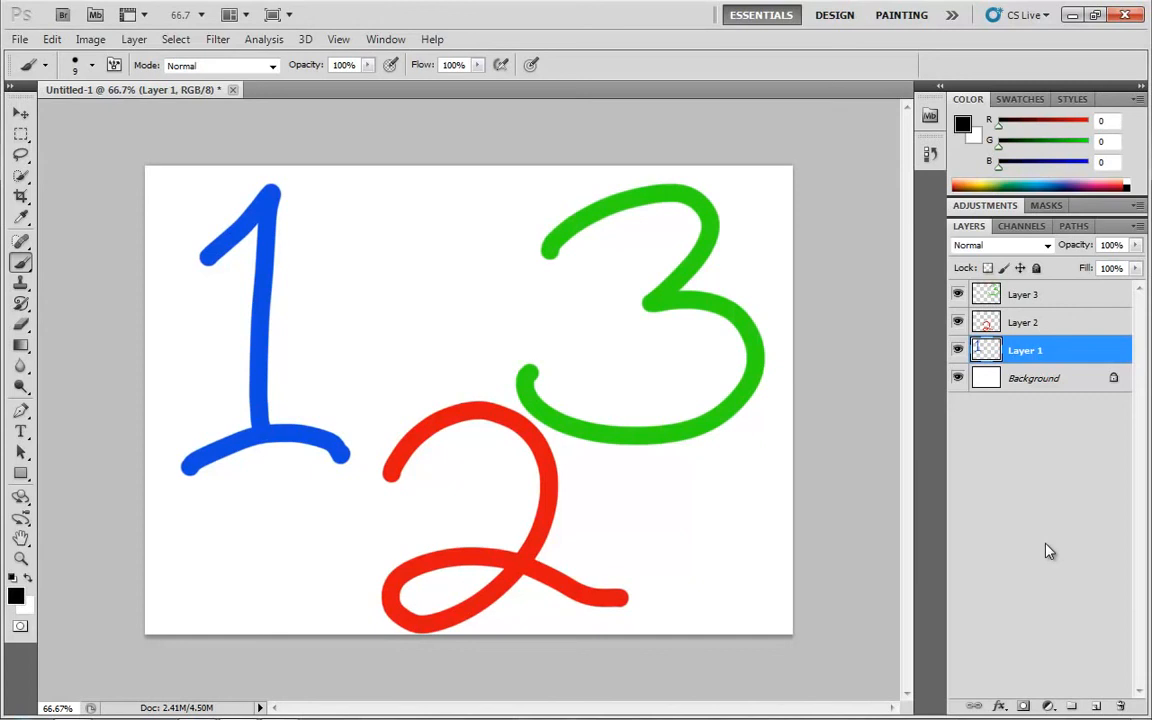
# Add a Solid Color fill layer above Layer 1 in turquoise #33e6db
pyautogui.click(1048, 706)
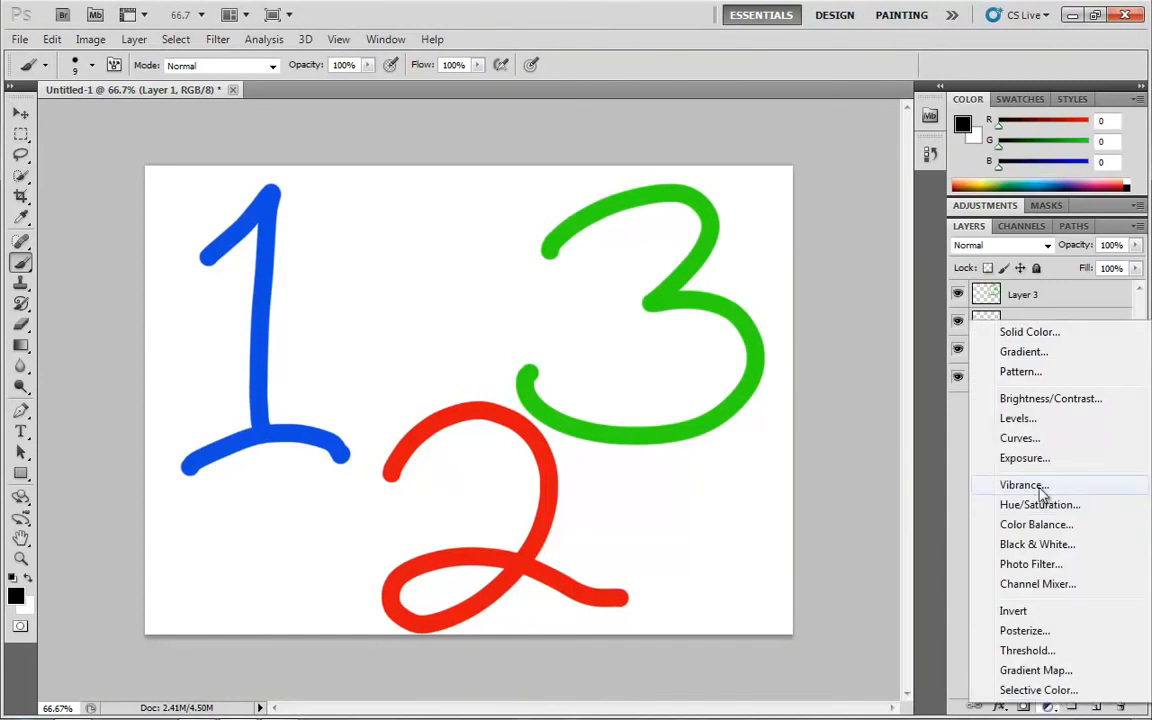
pyautogui.click(1066, 341)
pyautogui.click(551, 209)
pyautogui.click(453, 208)
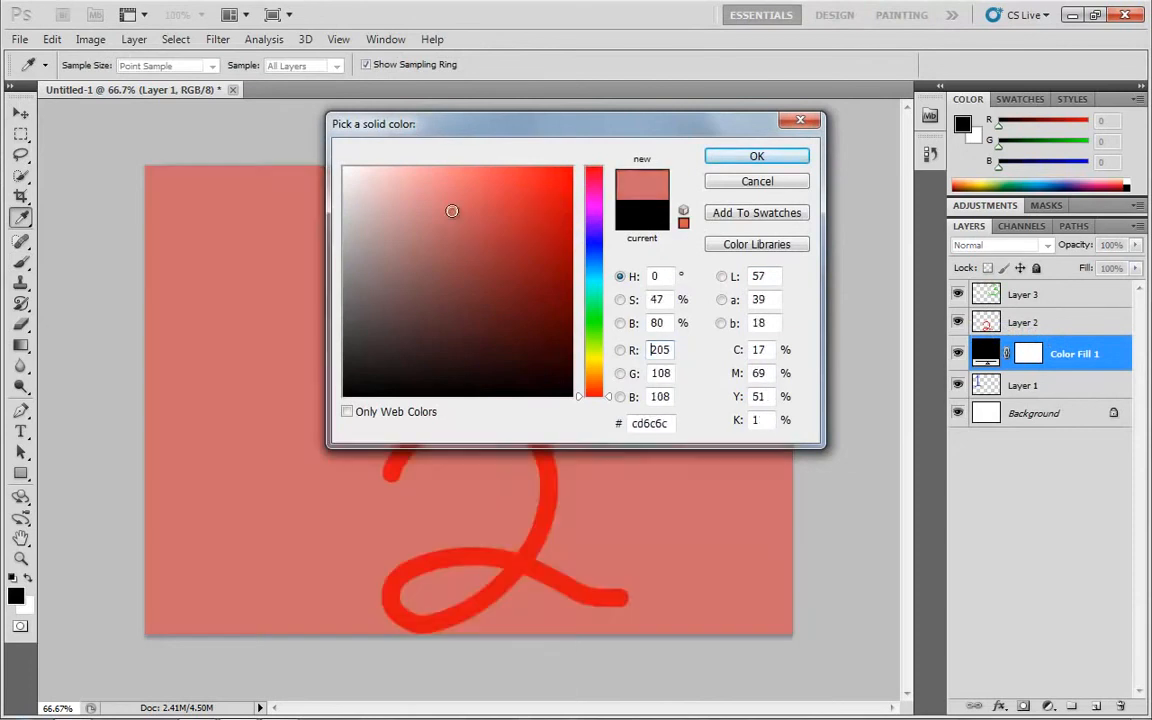
pyautogui.click(522, 189)
pyautogui.click(591, 285)
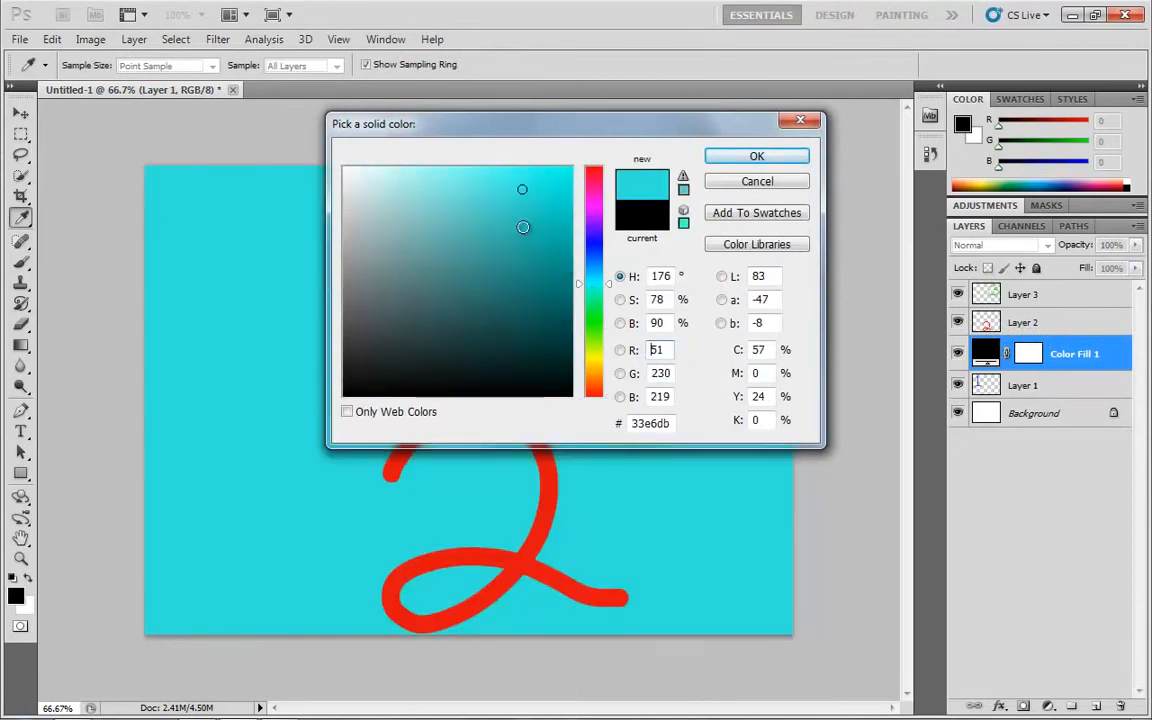
pyautogui.click(735, 157)
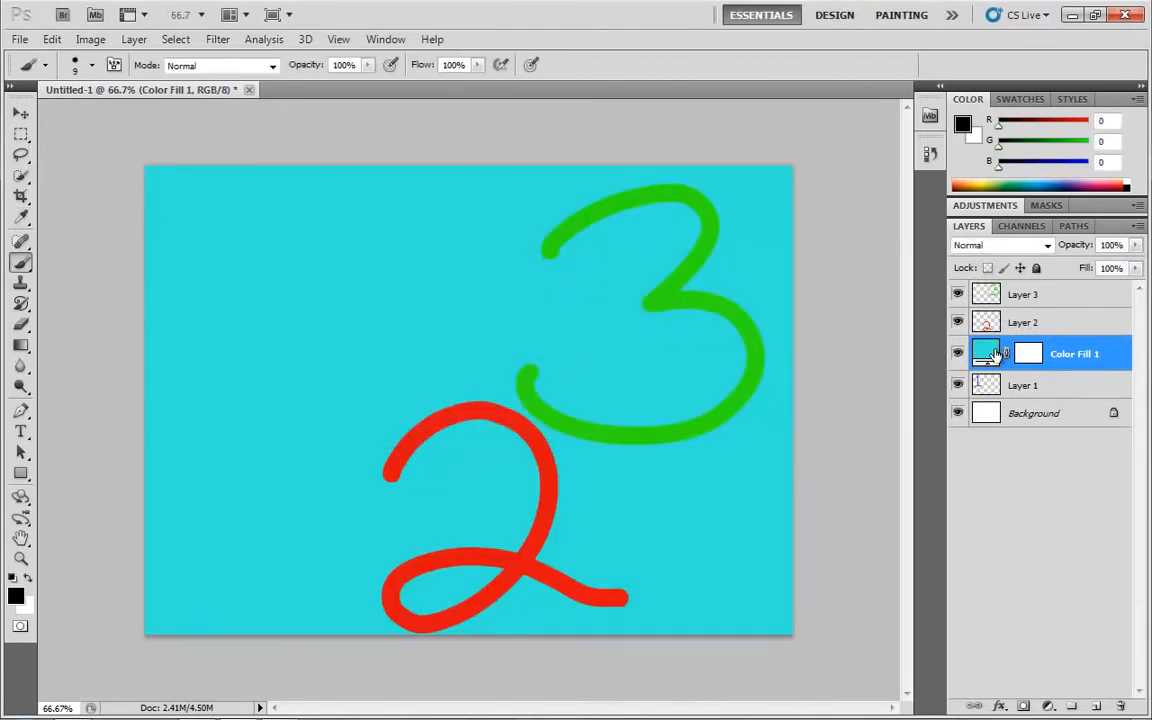
# Reopen the color of the Color Fill 1 layer, try another hue and a darker shade, and cancel the change
pyautogui.doubleClick(988, 353)
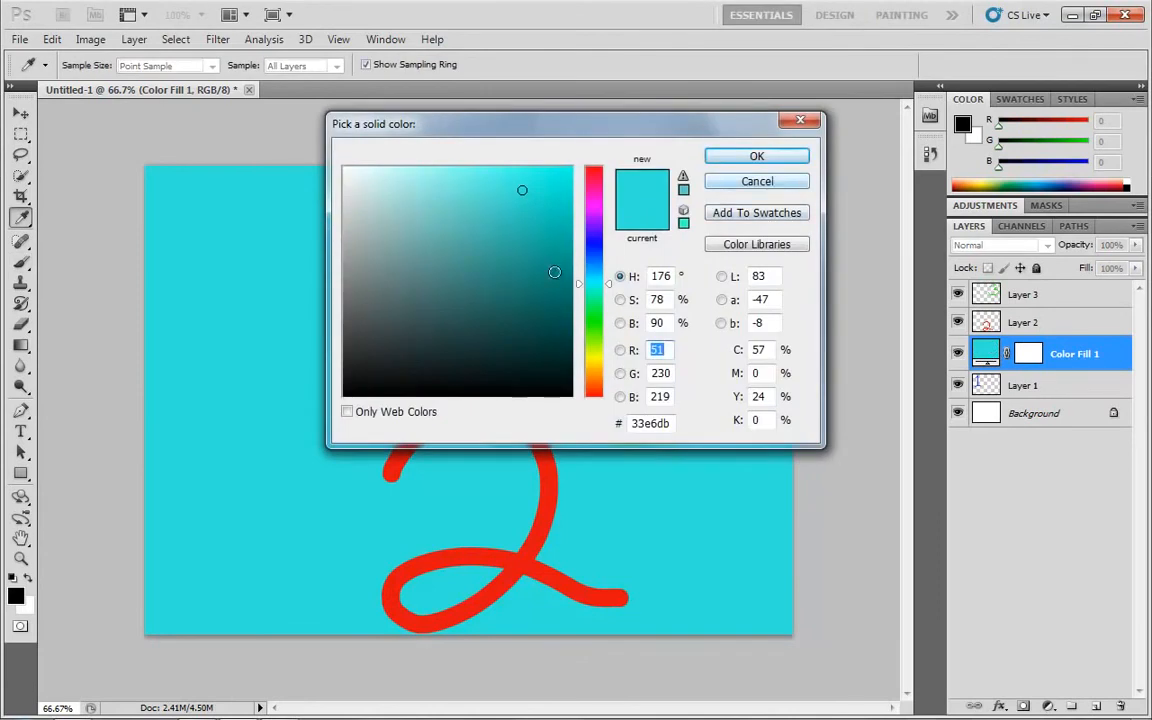
pyautogui.click(588, 250)
pyautogui.click(524, 254)
pyautogui.click(760, 186)
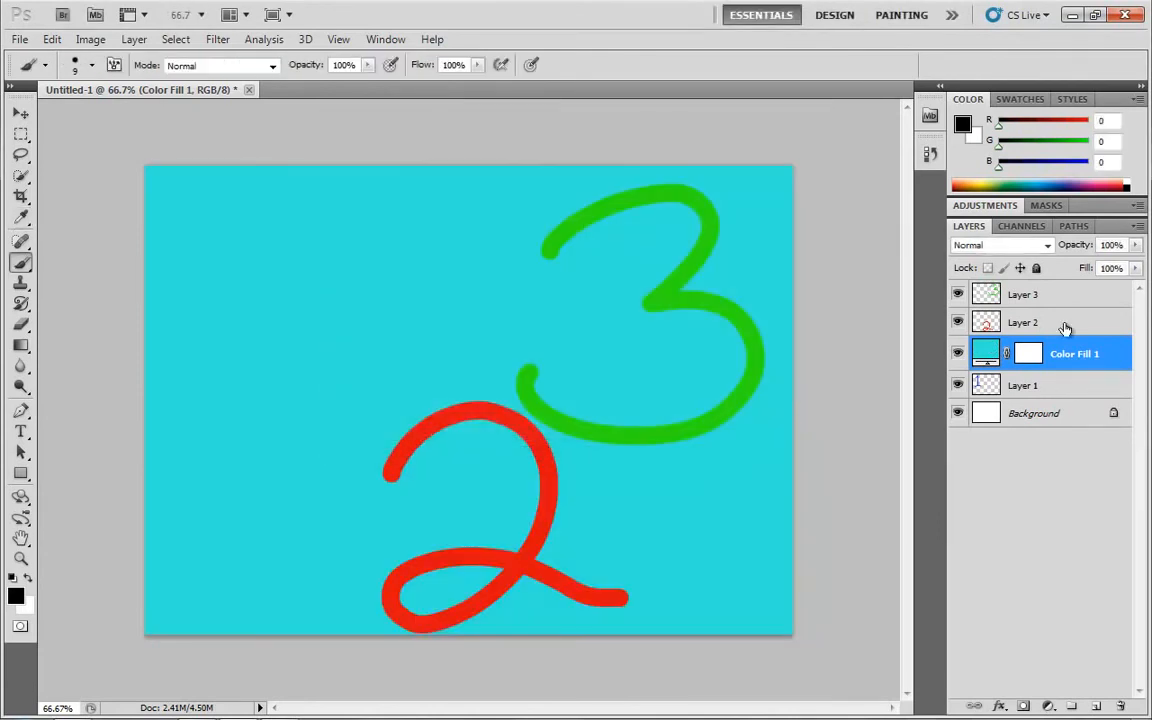
# Delete the Color Fill 1 layer and look over the available fill and adjustment layer types without adding one
pyautogui.moveTo(988, 353); pyautogui.dragTo(1120, 706)
pyautogui.click(1049, 706)
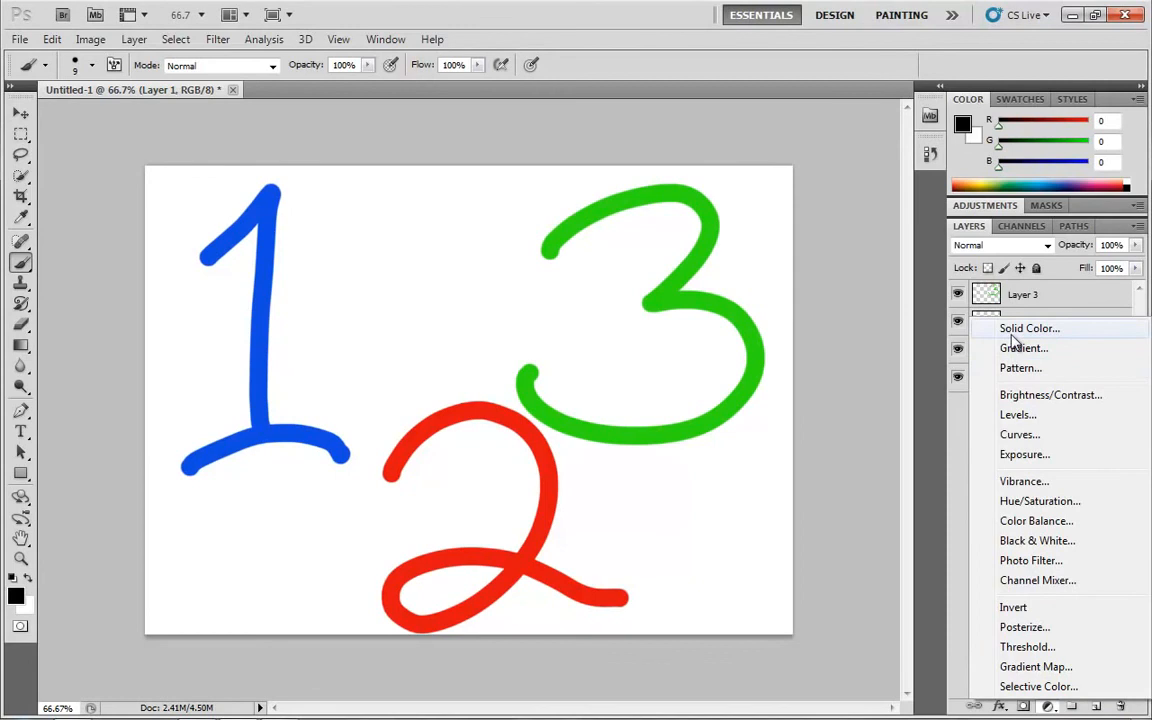
pyautogui.click(958, 426)
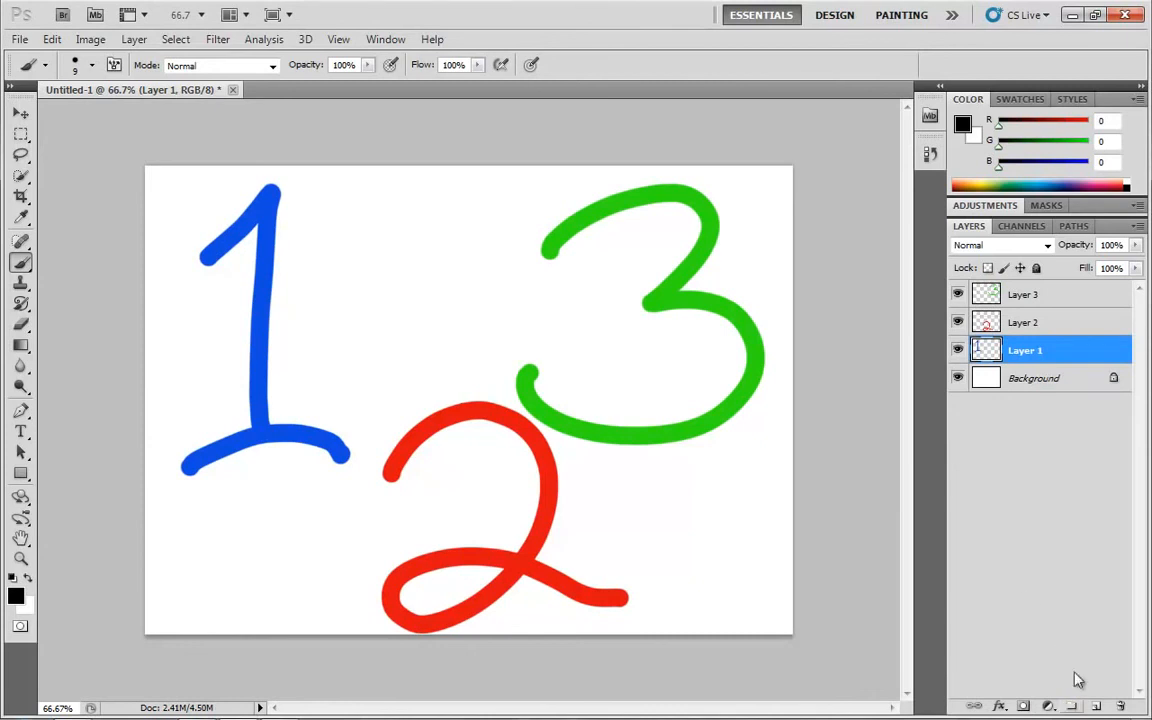
# Create an empty layer group above Layer 3 and move Layer 3 into it
pyautogui.click(1040, 296)
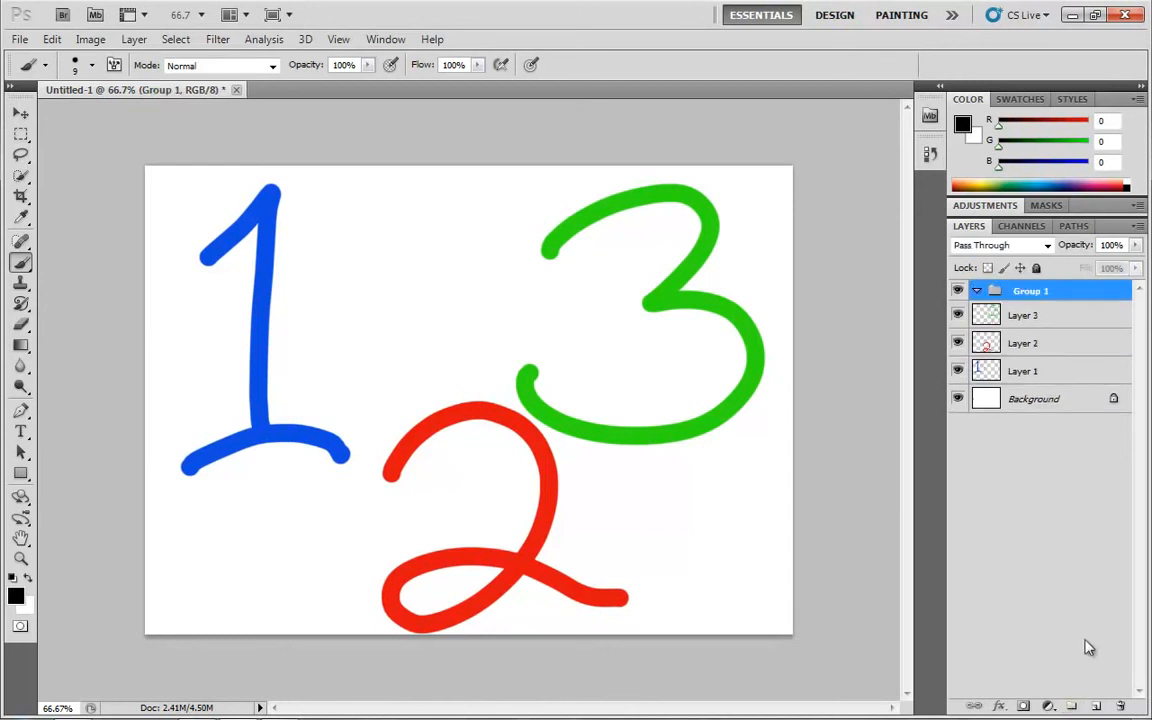
pyautogui.hotkey('ctrl', 'g')
pyautogui.click(1038, 318)
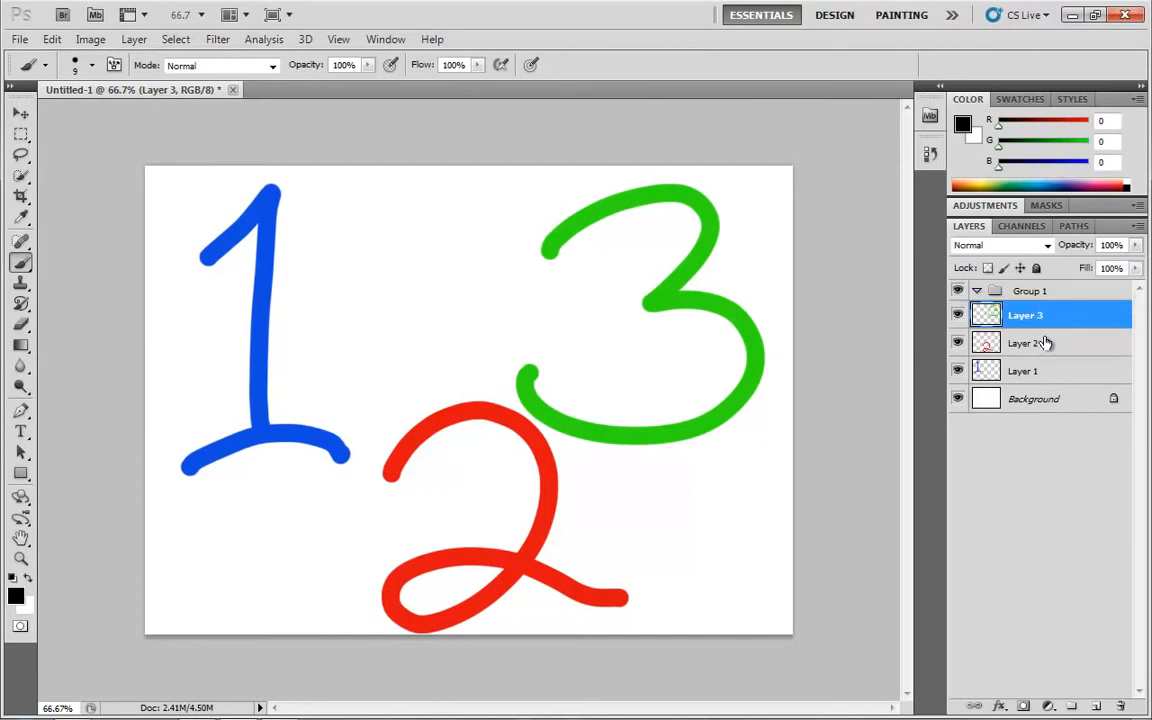
pyautogui.moveTo(1030, 318); pyautogui.dragTo(1054, 293)
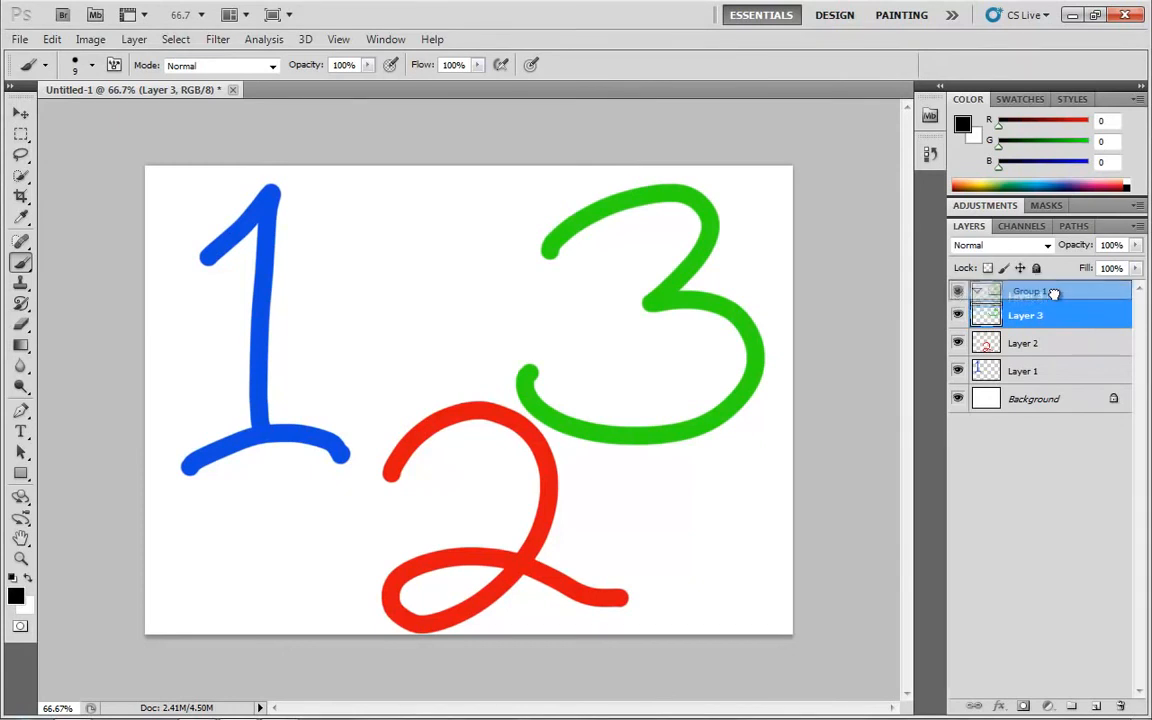
pyautogui.moveTo(1054, 293); pyautogui.dragTo(1054, 295)
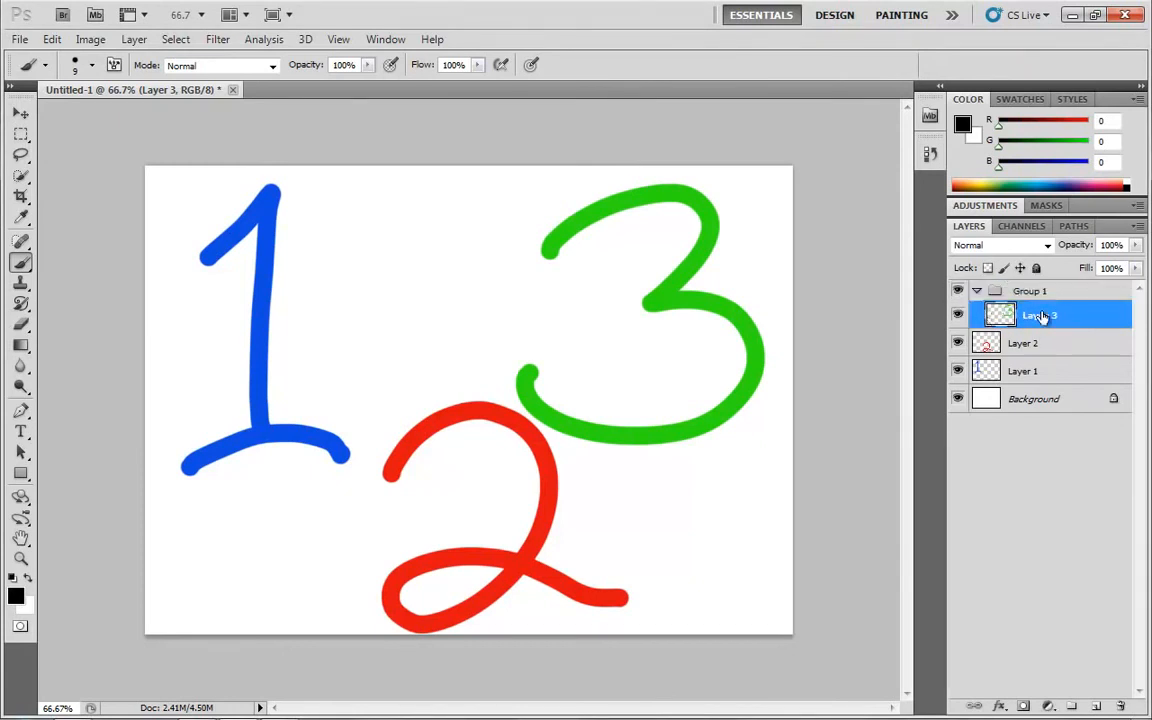
# Collapse Group 1 and switch its visibility off and back on
pyautogui.click(977, 291)
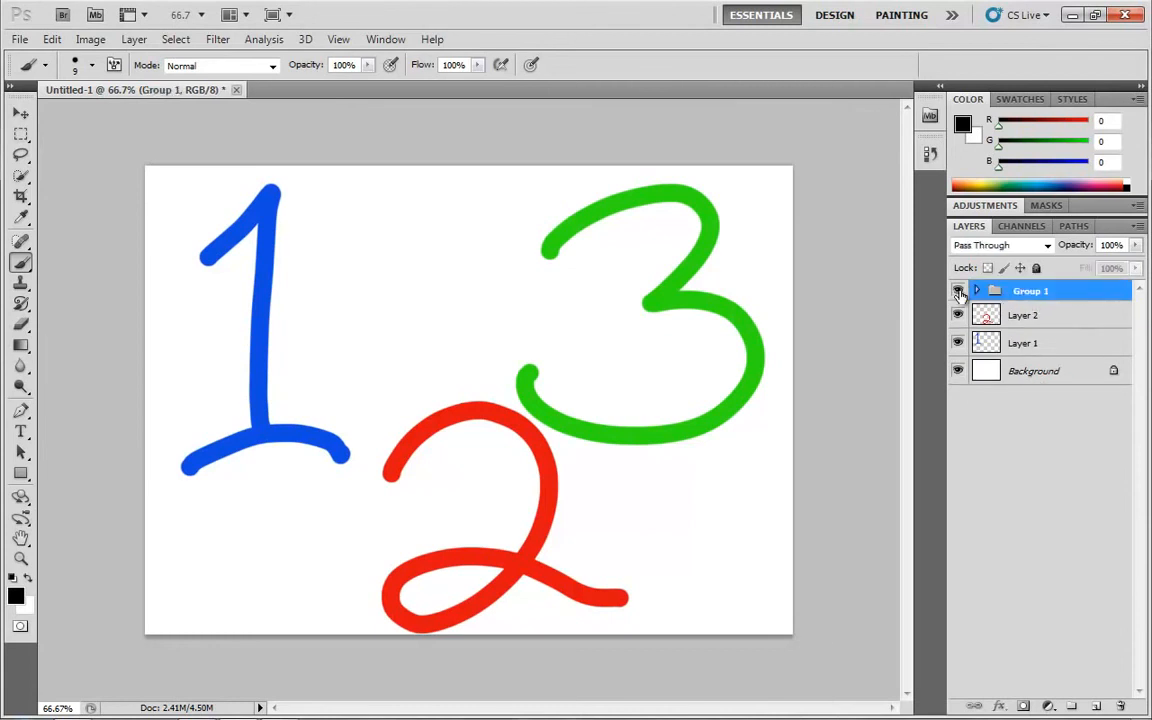
pyautogui.click(958, 291)
pyautogui.click(958, 291)
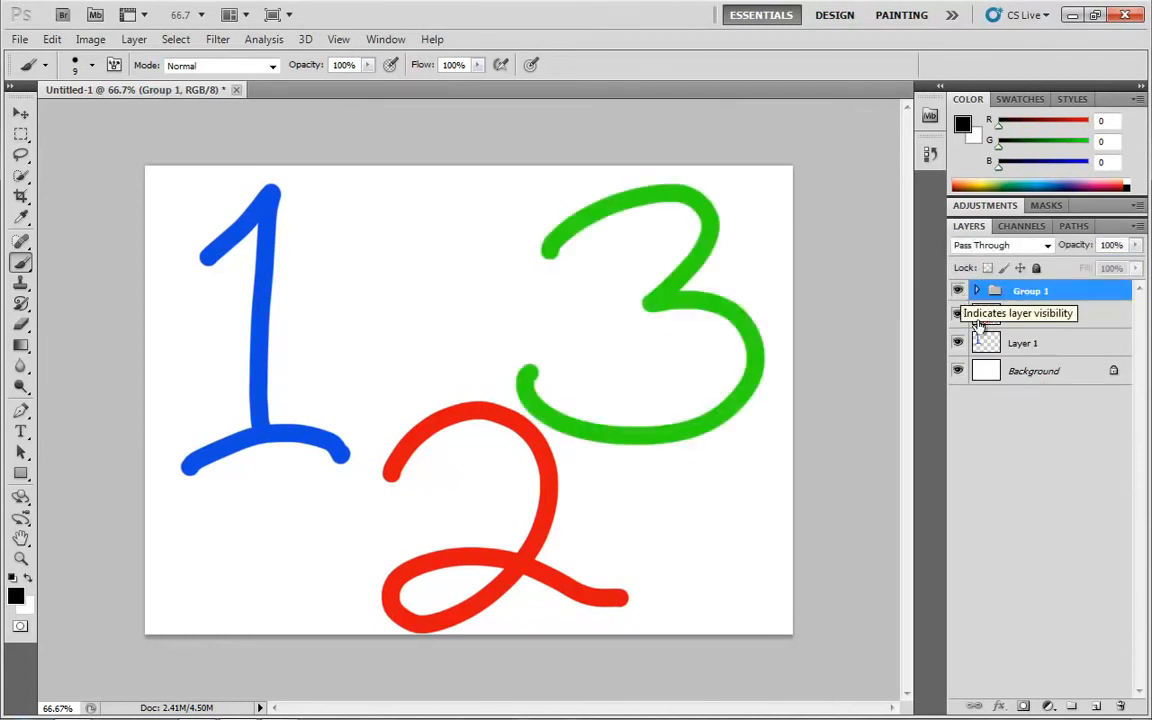
# Move Layer 2 into Group 1 and repeatedly hide and show the collapsed group
pyautogui.moveTo(1025, 318); pyautogui.dragTo(1032, 293)
pyautogui.click(977, 291)
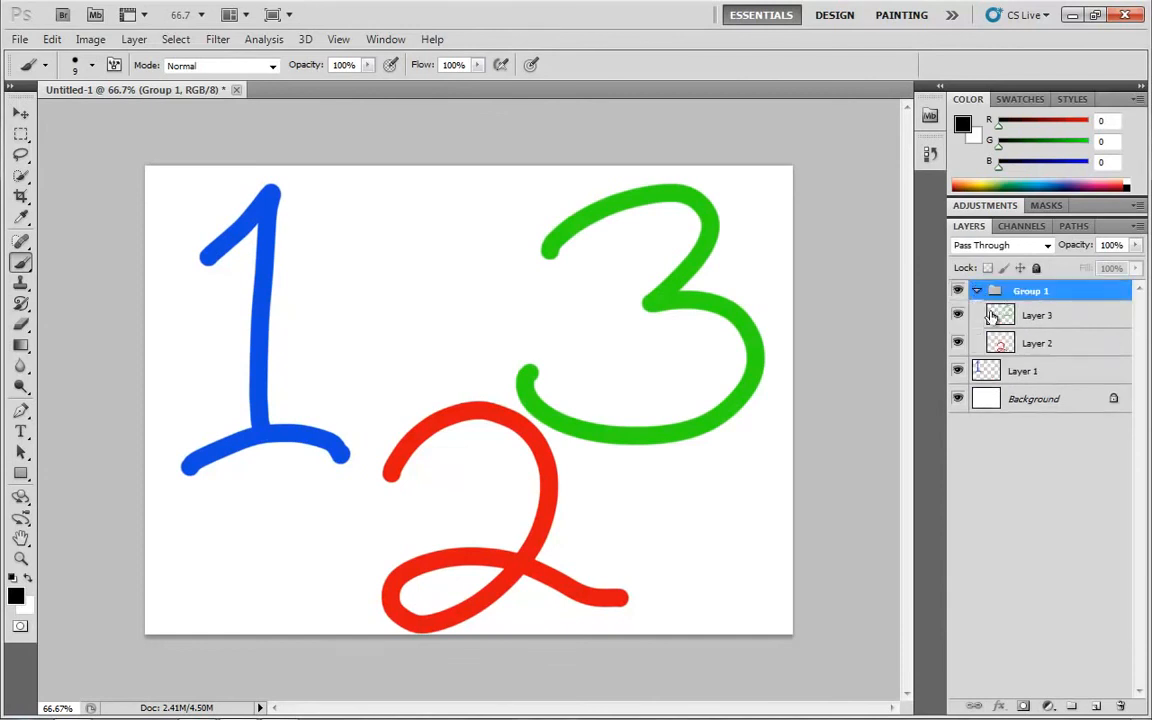
pyautogui.click(977, 291)
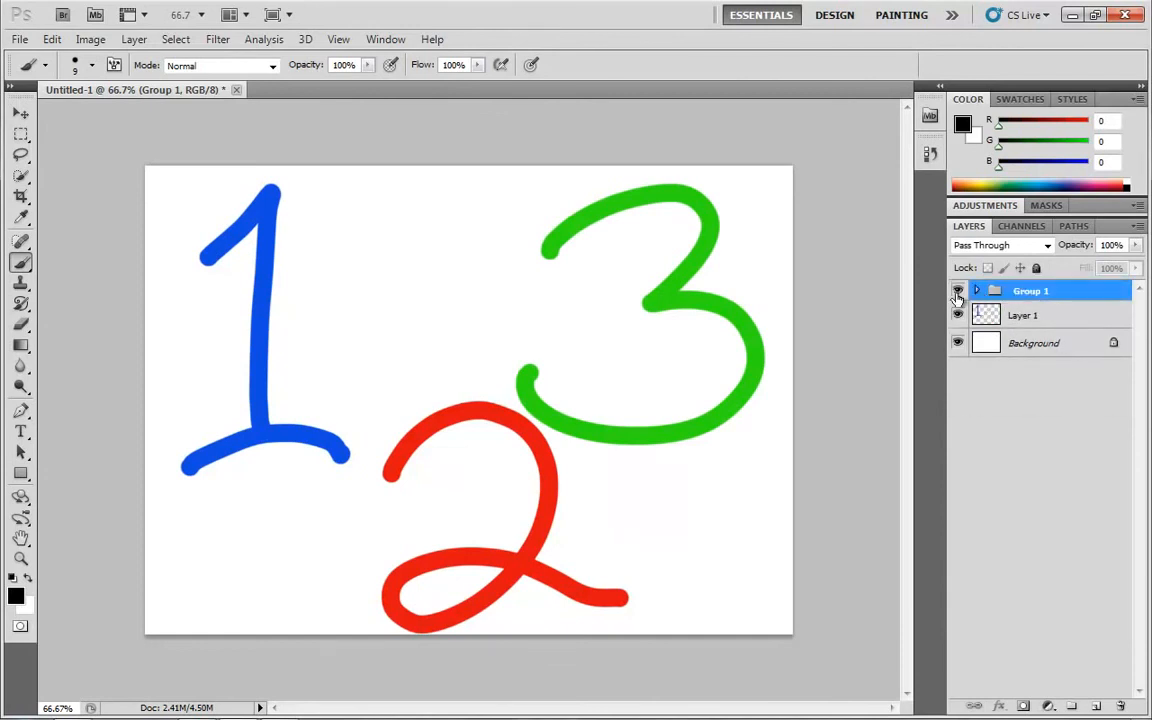
pyautogui.click(958, 292)
pyautogui.click(958, 292)
pyautogui.click(958, 292)
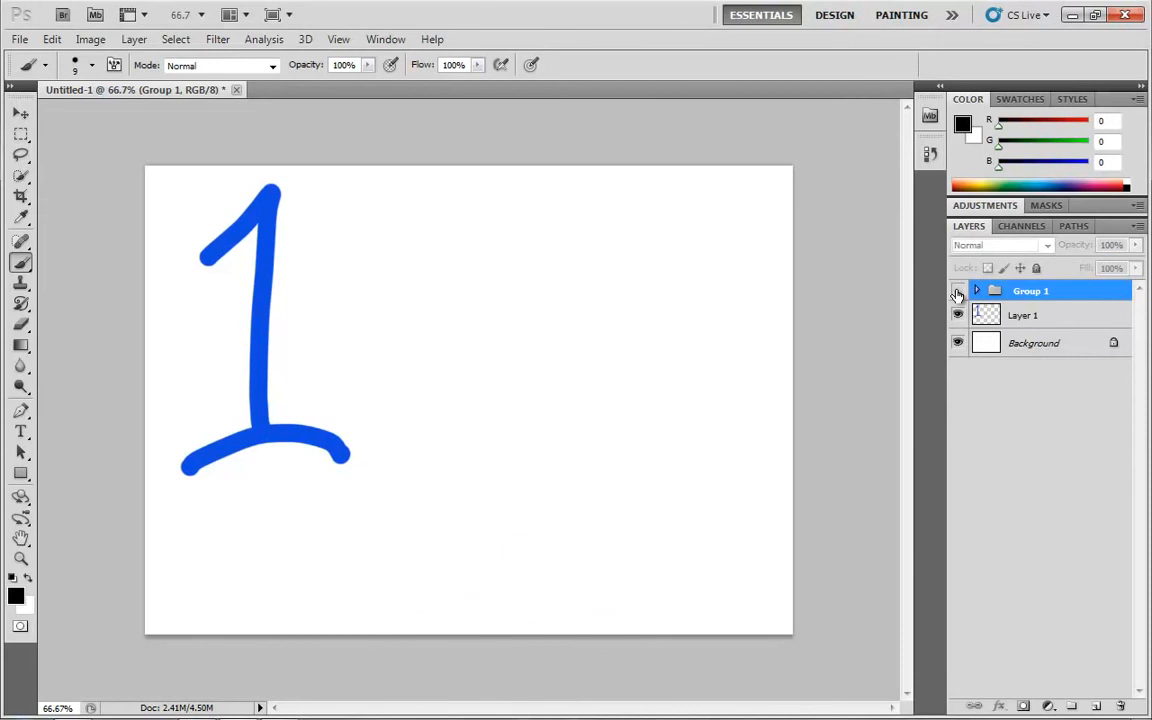
pyautogui.click(958, 292)
# Move Layer 3 and Layer 2 back out of Group 1 and delete the empty group
pyautogui.click(977, 291)
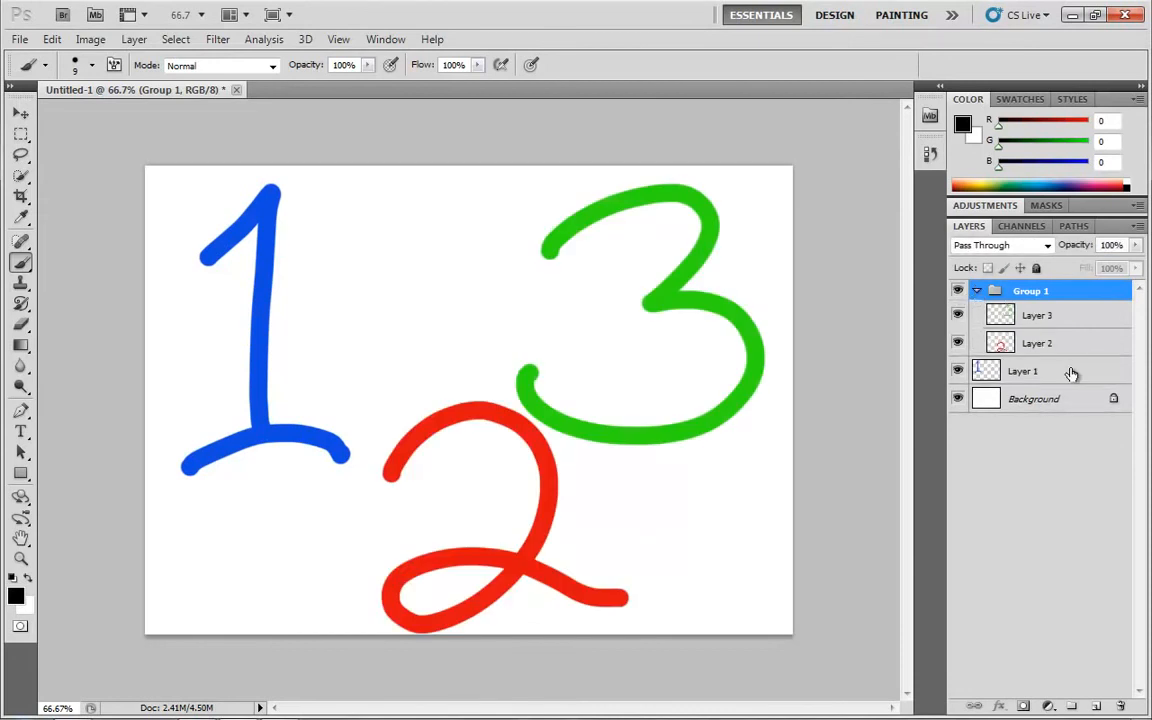
pyautogui.click(1046, 315)
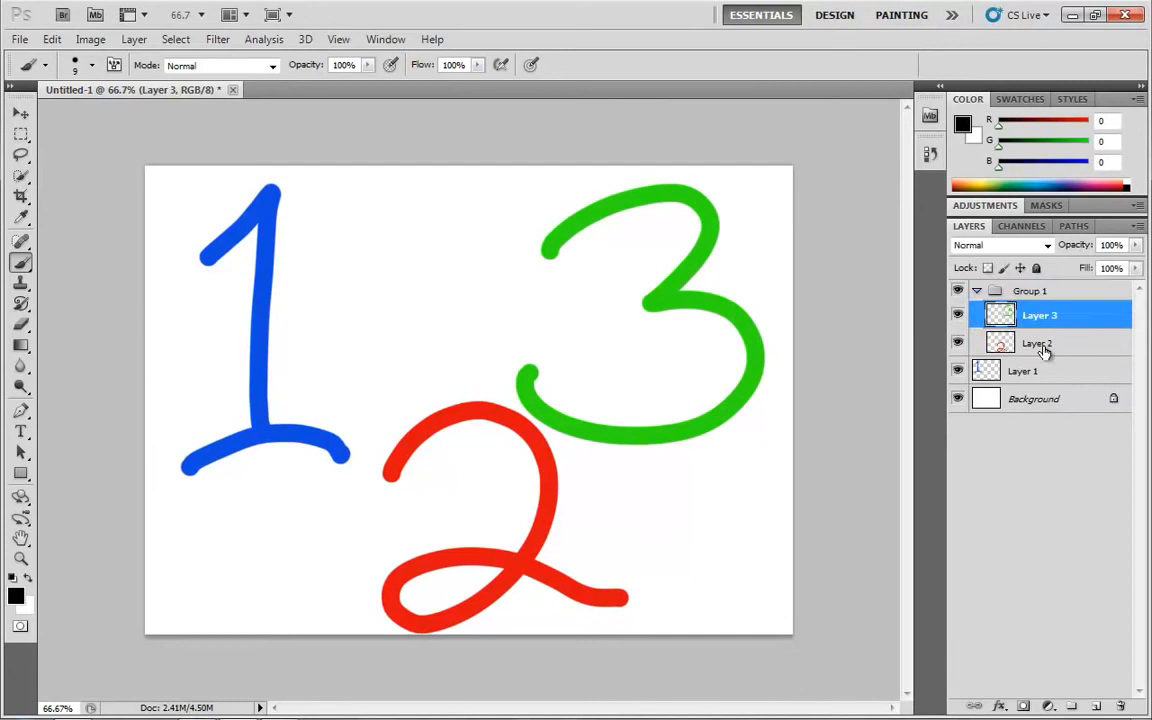
pyautogui.keyDown('shift'); pyautogui.click(1043, 346); pyautogui.keyUp('shift')
pyautogui.moveTo(1044, 346); pyautogui.dragTo(1041, 367)
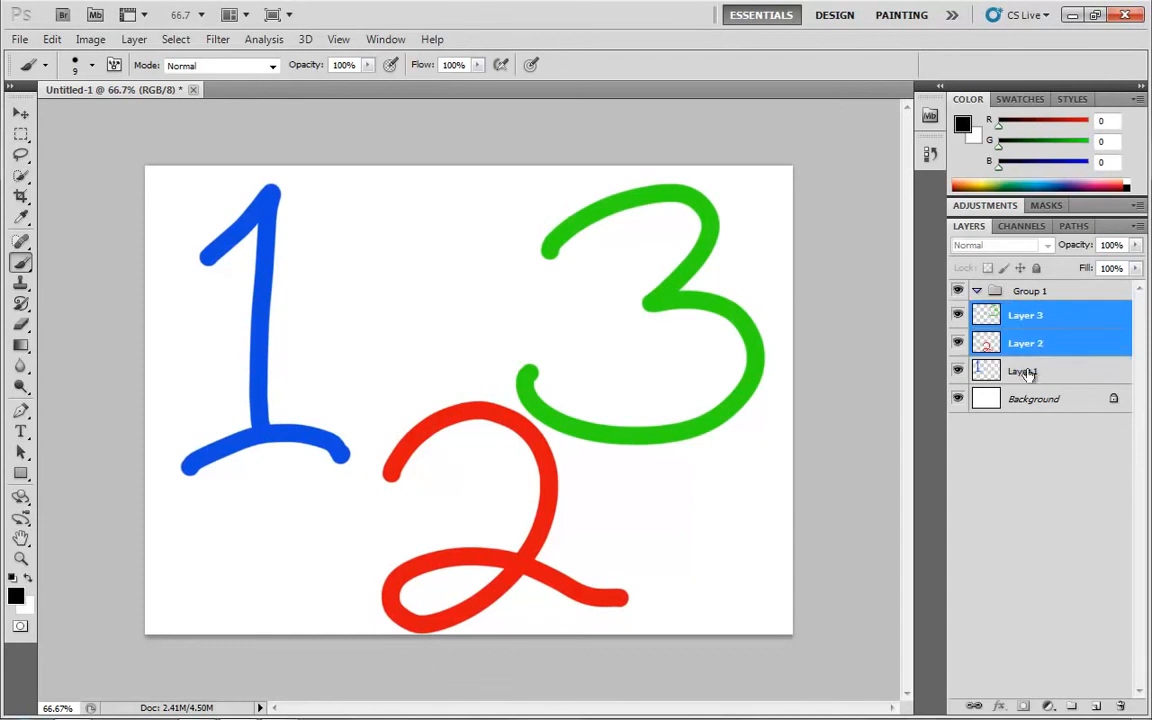
pyautogui.moveTo(1029, 297); pyautogui.dragTo(1124, 708)
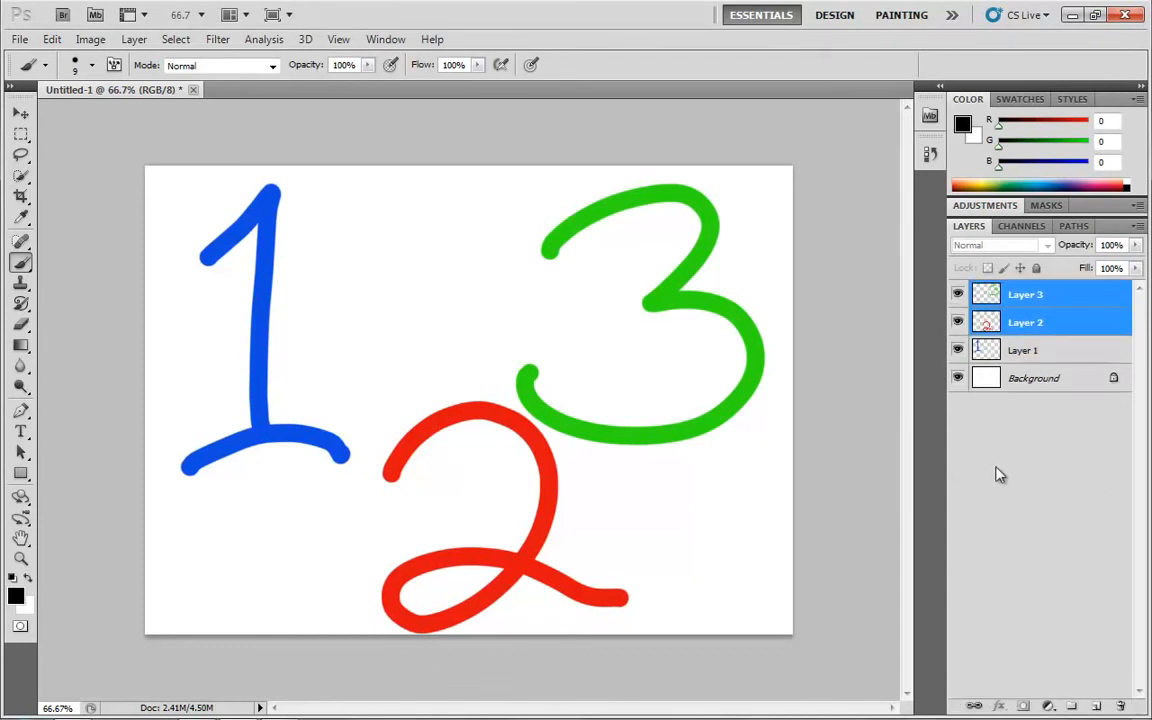
# Duplicate Layer 3 with the green 3
pyautogui.click(1097, 707)
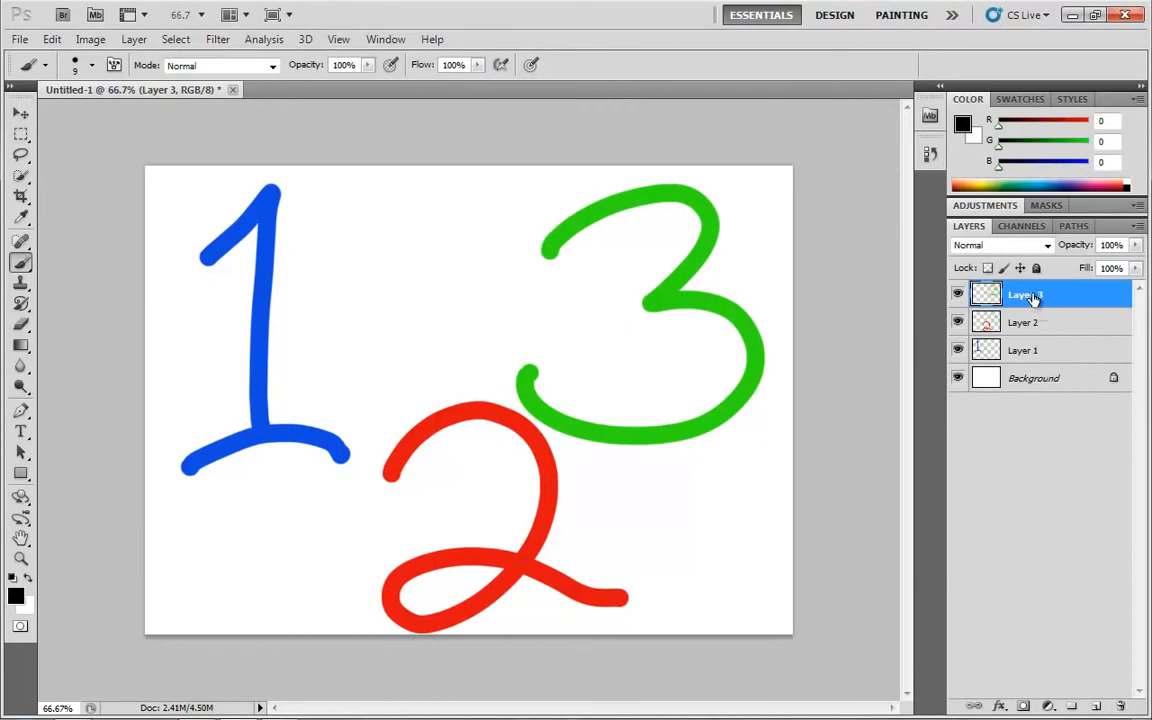
pyautogui.moveTo(1040, 295); pyautogui.dragTo(1120, 706)
pyautogui.moveTo(1025, 295); pyautogui.dragTo(1096, 705)
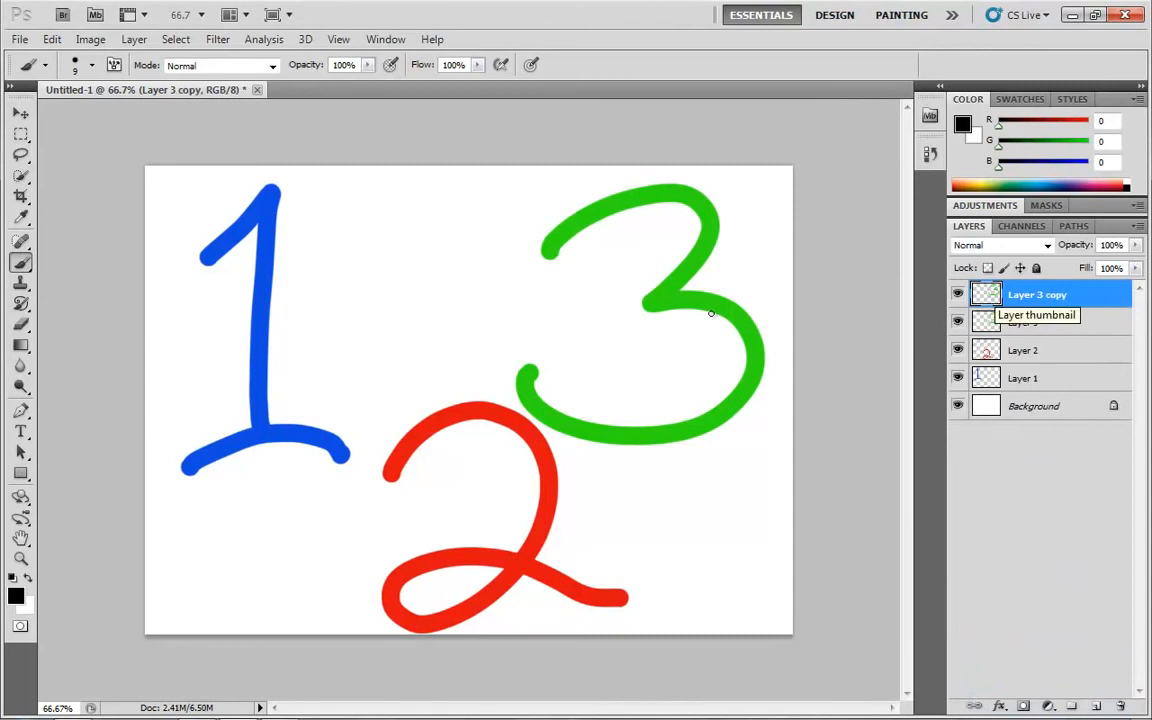
# Move the duplicated green 3 beside the original so it overlaps the blue 1, and delete the Layer 3 copy
pyautogui.press('v')
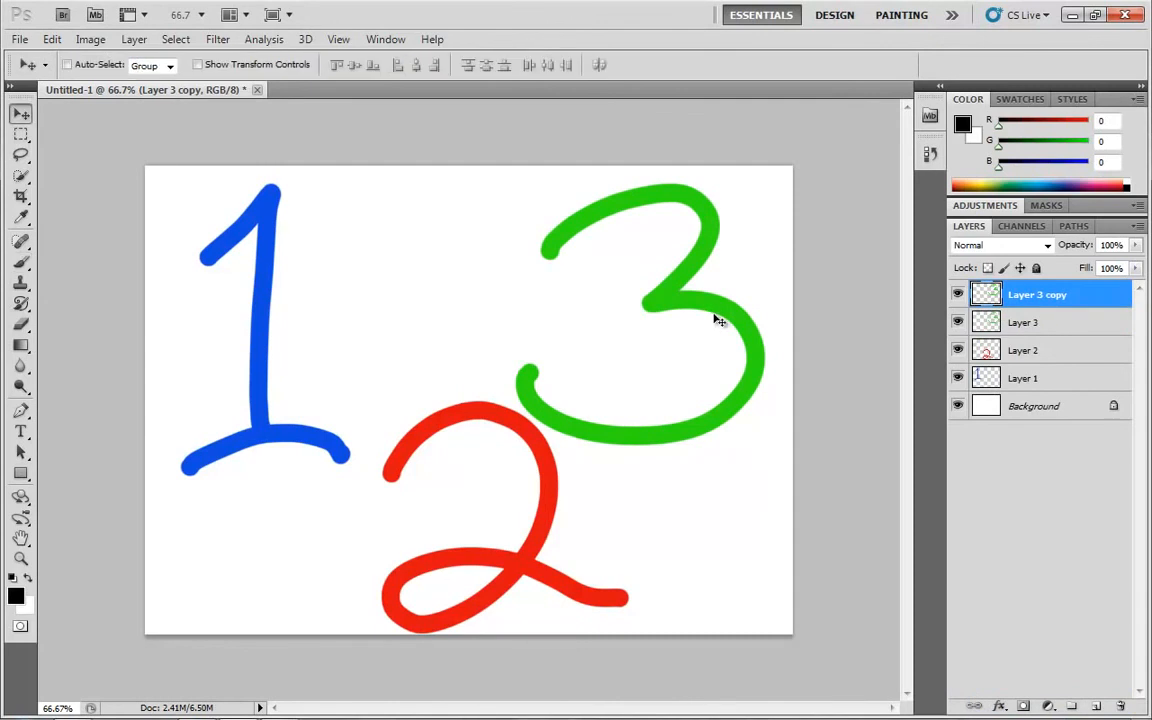
pyautogui.moveTo(716, 311); pyautogui.dragTo(452, 304)
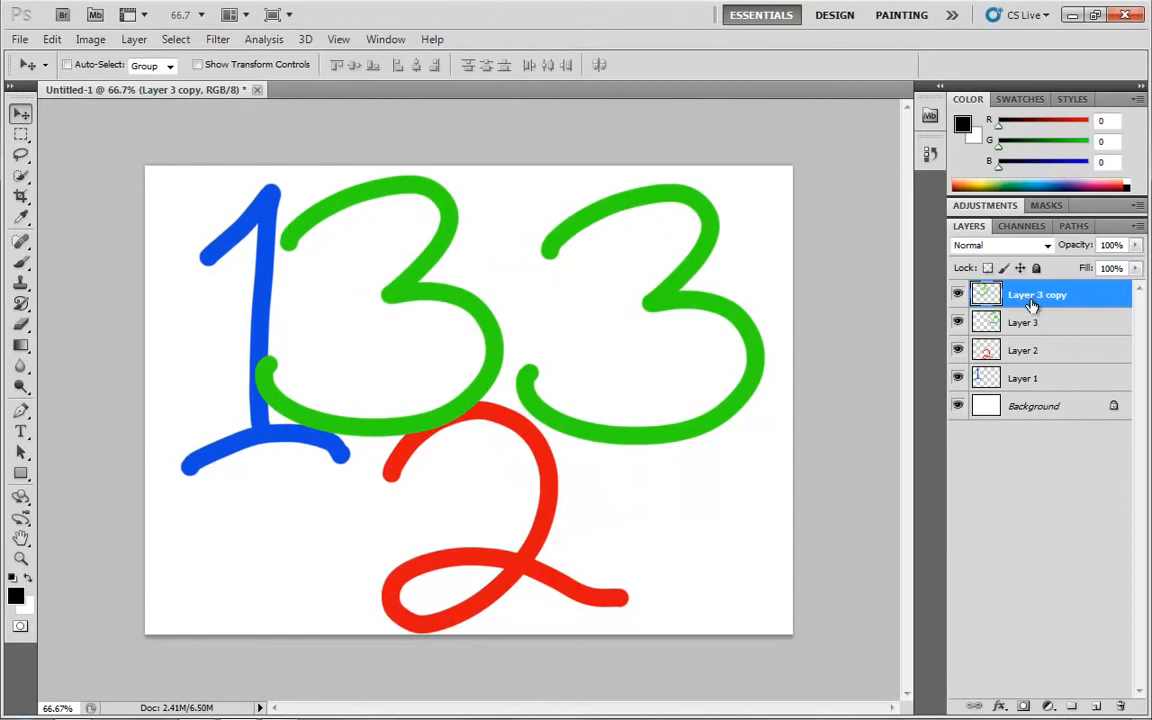
pyautogui.moveTo(1030, 303); pyautogui.dragTo(1119, 705)
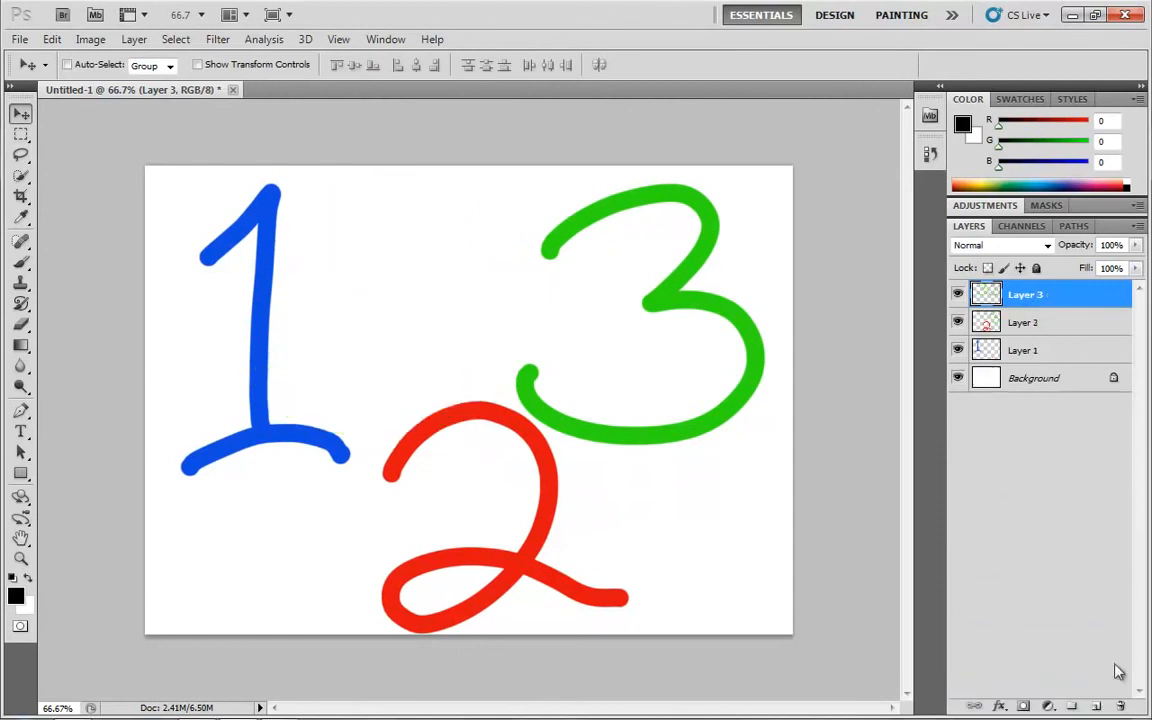
# Select Layer 3 and Layer 2, place both in a new group in one go, and expand the group
pyautogui.keyDown('shift'); pyautogui.click(1035, 322); pyautogui.keyUp('shift')
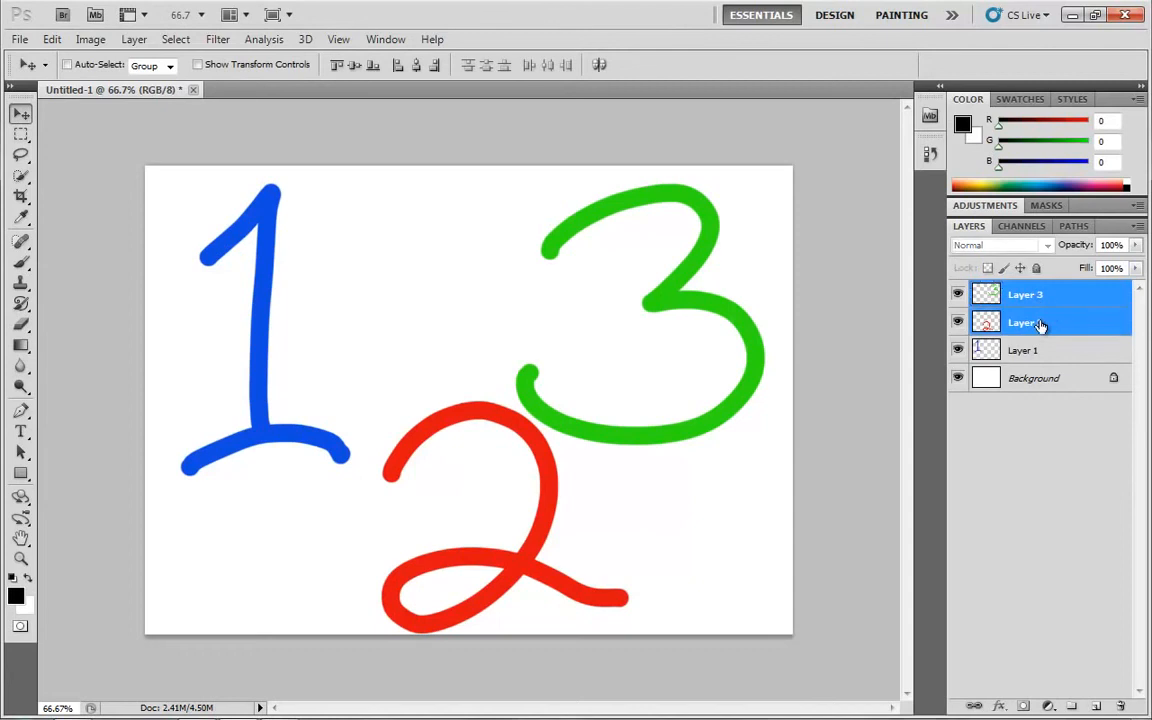
pyautogui.moveTo(1044, 325); pyautogui.dragTo(1073, 706)
pyautogui.click(979, 291)
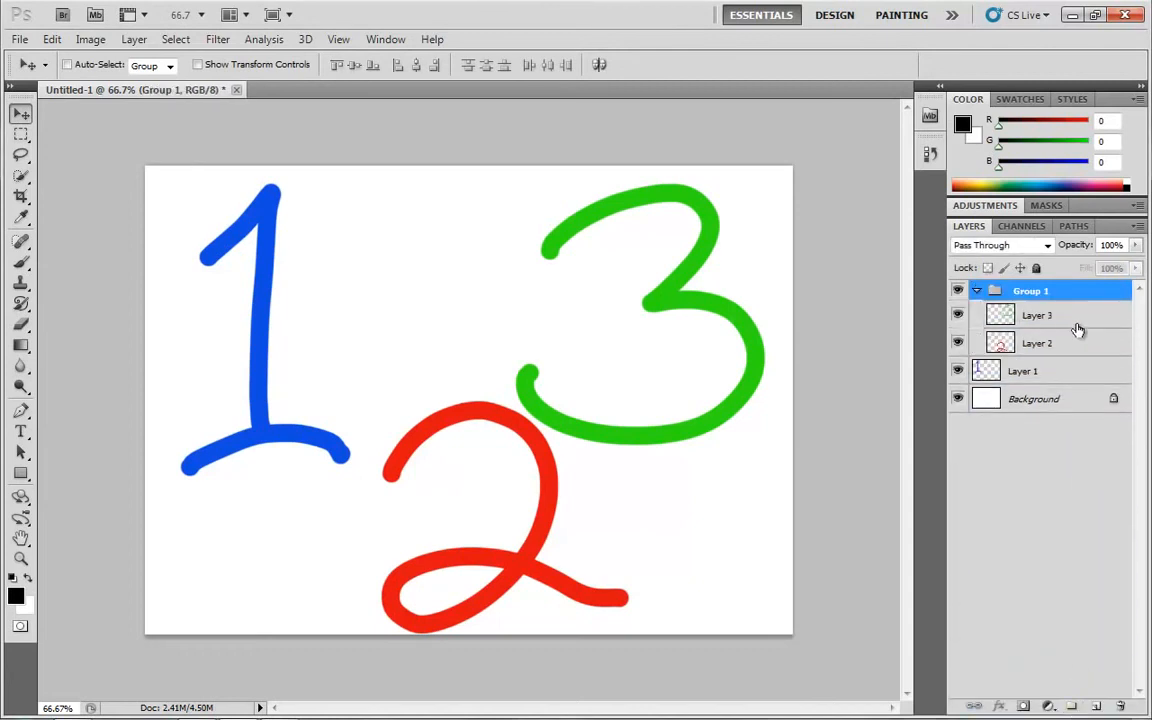
# Take Layer 3 and Layer 2 out of the expanded group and delete the emptied Group 1
pyautogui.click(1066, 316)
pyautogui.keyDown('shift'); pyautogui.click(1059, 342); pyautogui.keyUp('shift')
pyautogui.moveTo(1059, 342); pyautogui.dragTo(1057, 368)
pyautogui.click(1035, 297)
pyautogui.moveTo(1035, 297); pyautogui.dragTo(1120, 706)
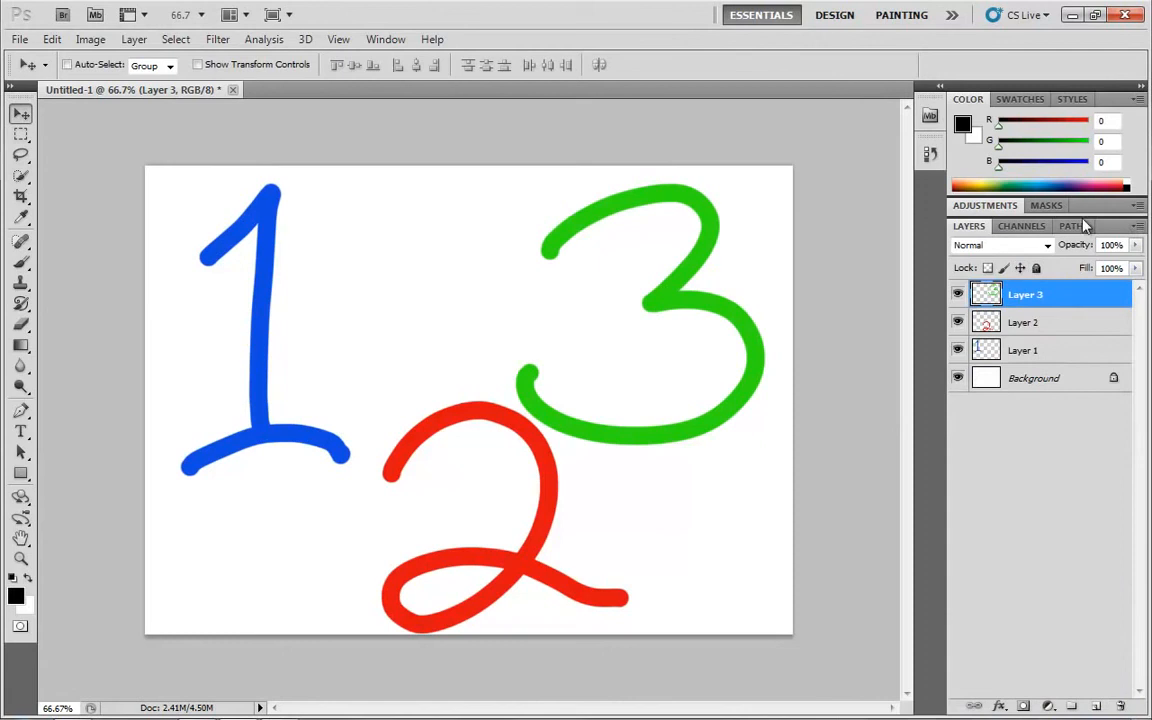
# Open the Layer Properties of Layer 3 and close them without changes
pyautogui.click(1137, 230)
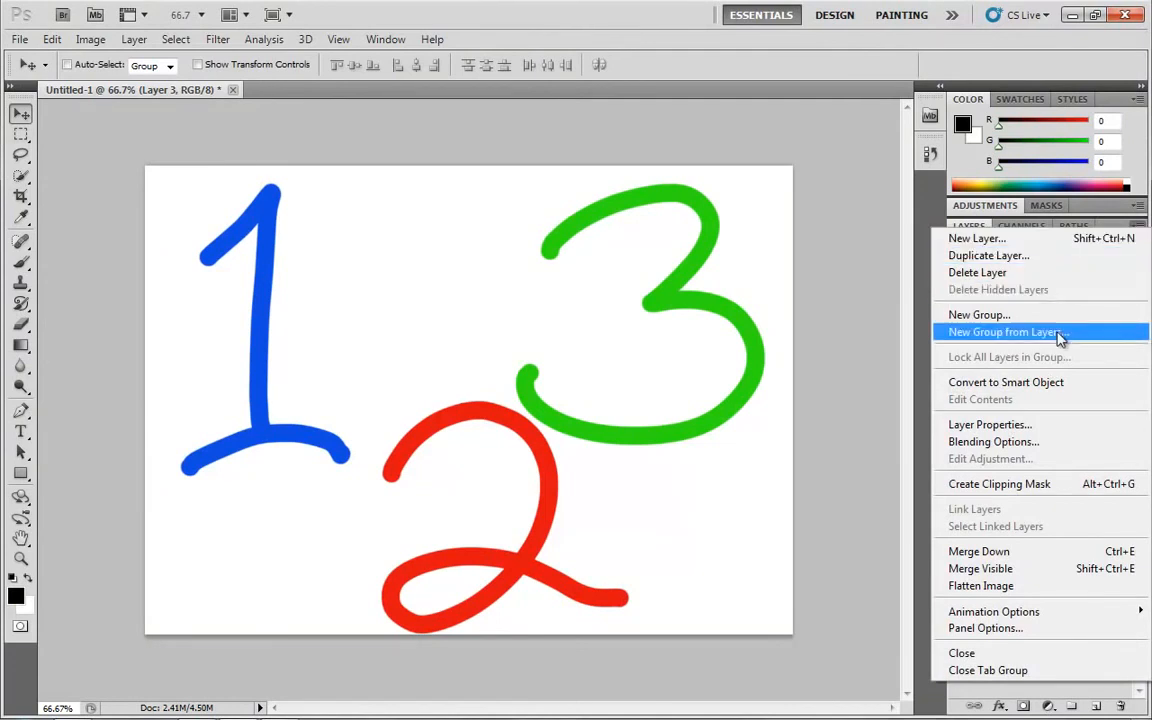
pyautogui.click(1008, 429)
pyautogui.click(730, 200)
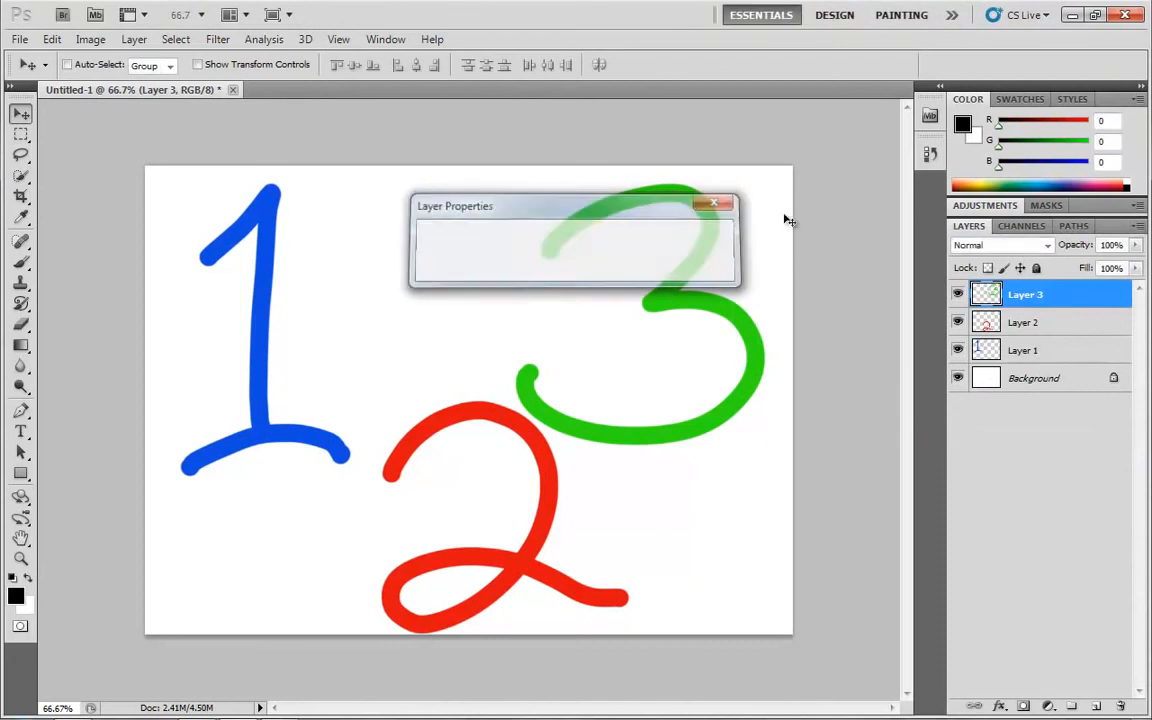
# Set the layer thumbnails to the largest size in the Layers Panel Options
pyautogui.click(1137, 226)
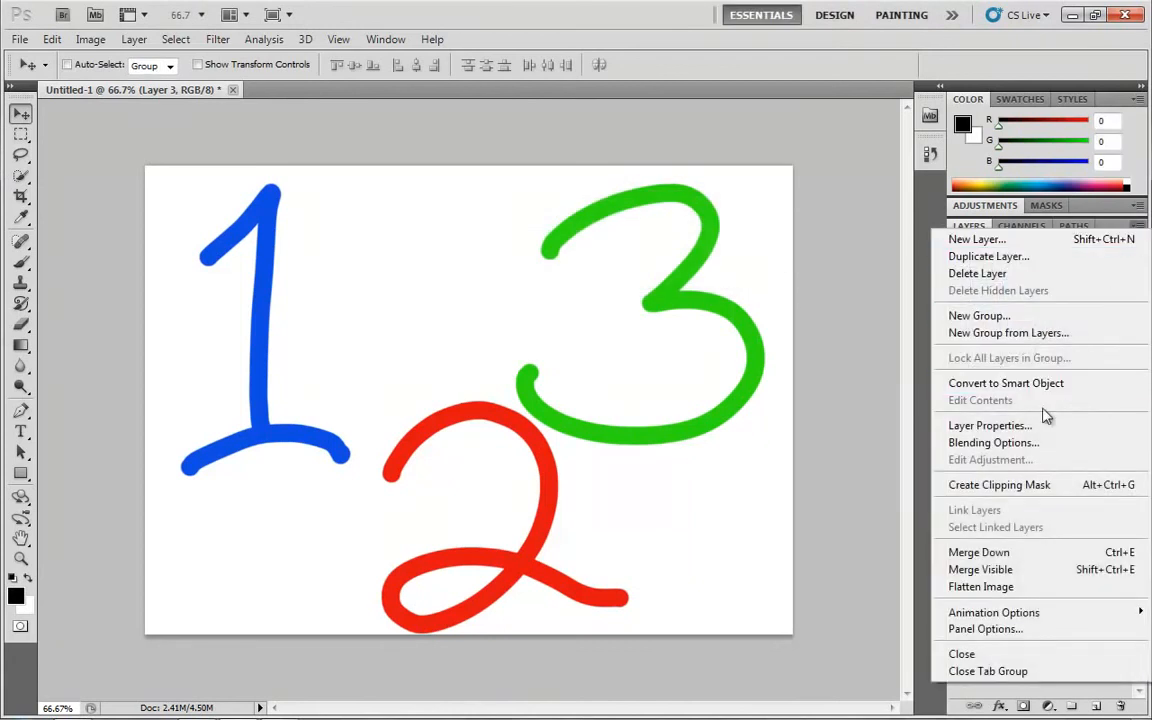
pyautogui.click(1008, 631)
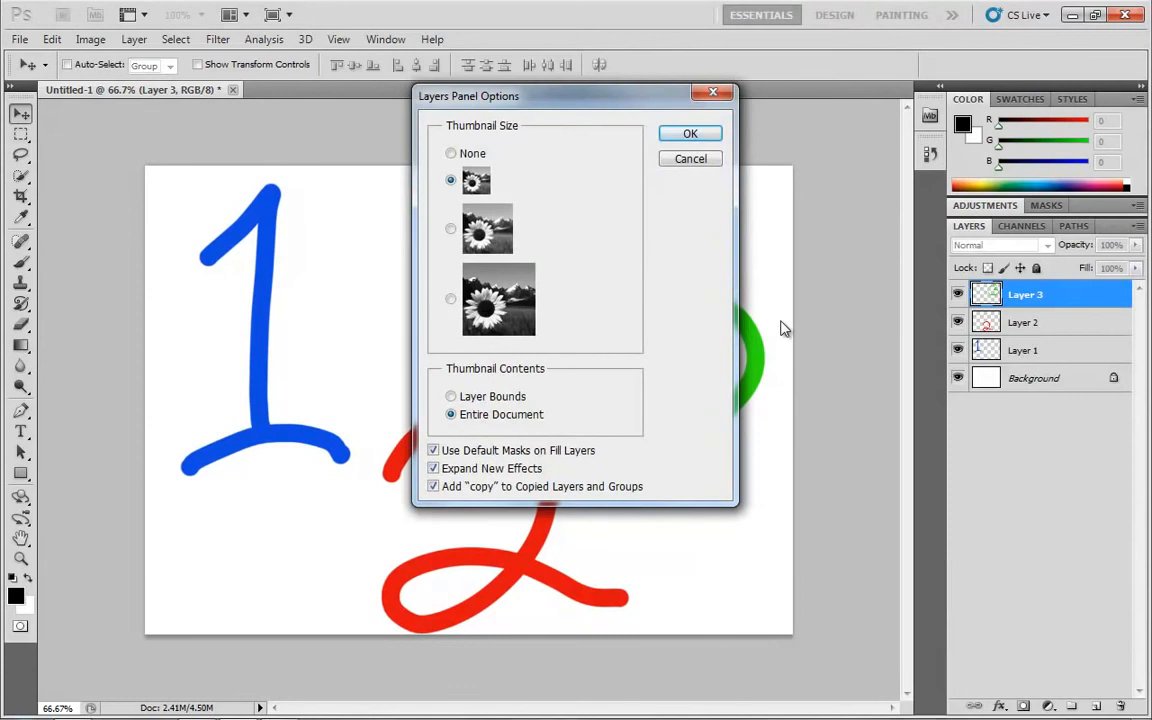
pyautogui.click(450, 299)
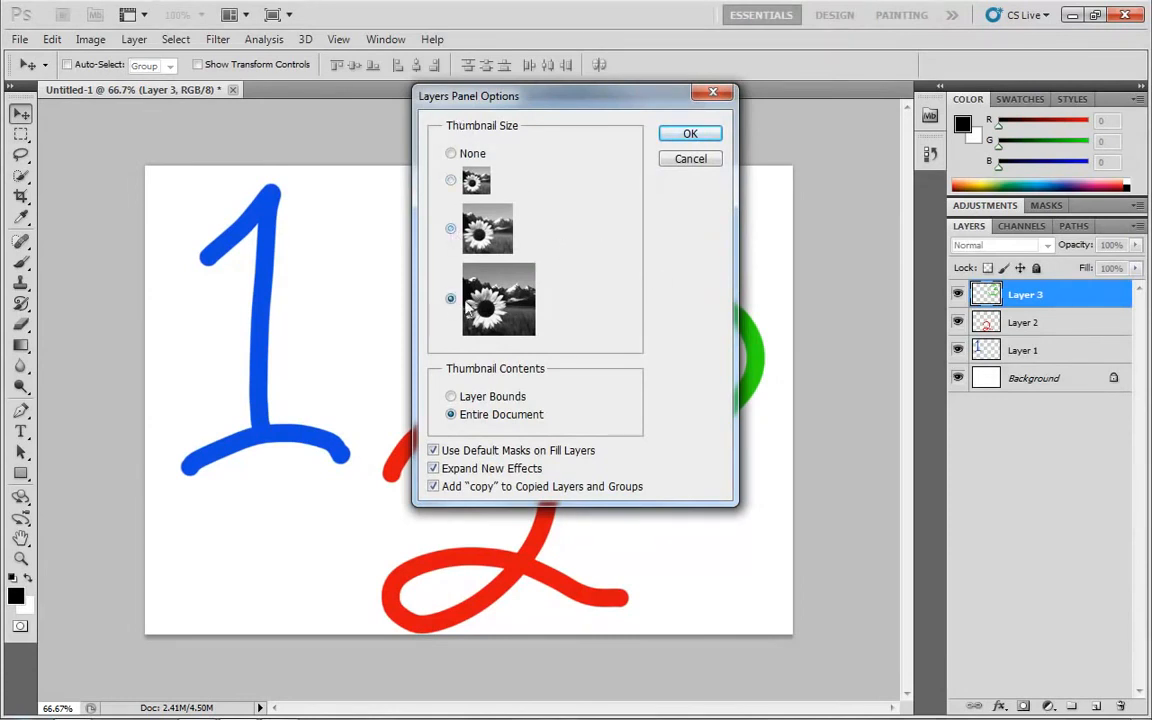
pyautogui.click(688, 135)
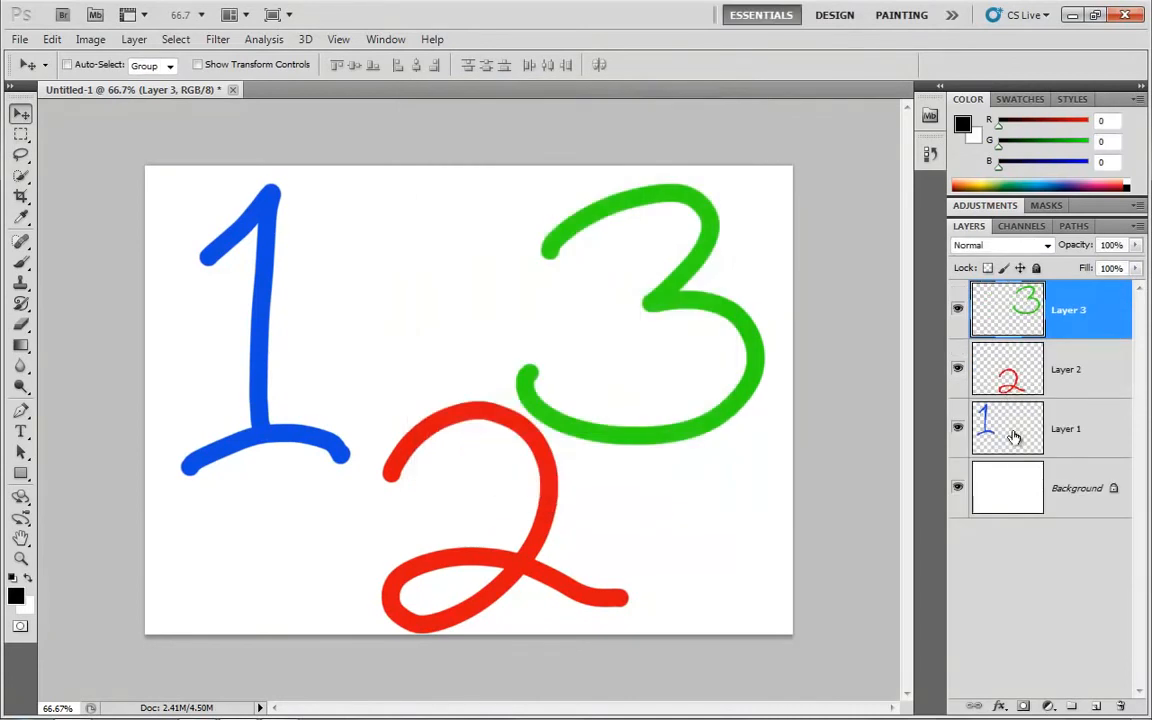
# Set the thumbnail contents to Layer Bounds in the Layers Panel Options
pyautogui.click(1137, 246)
pyautogui.click(1138, 226)
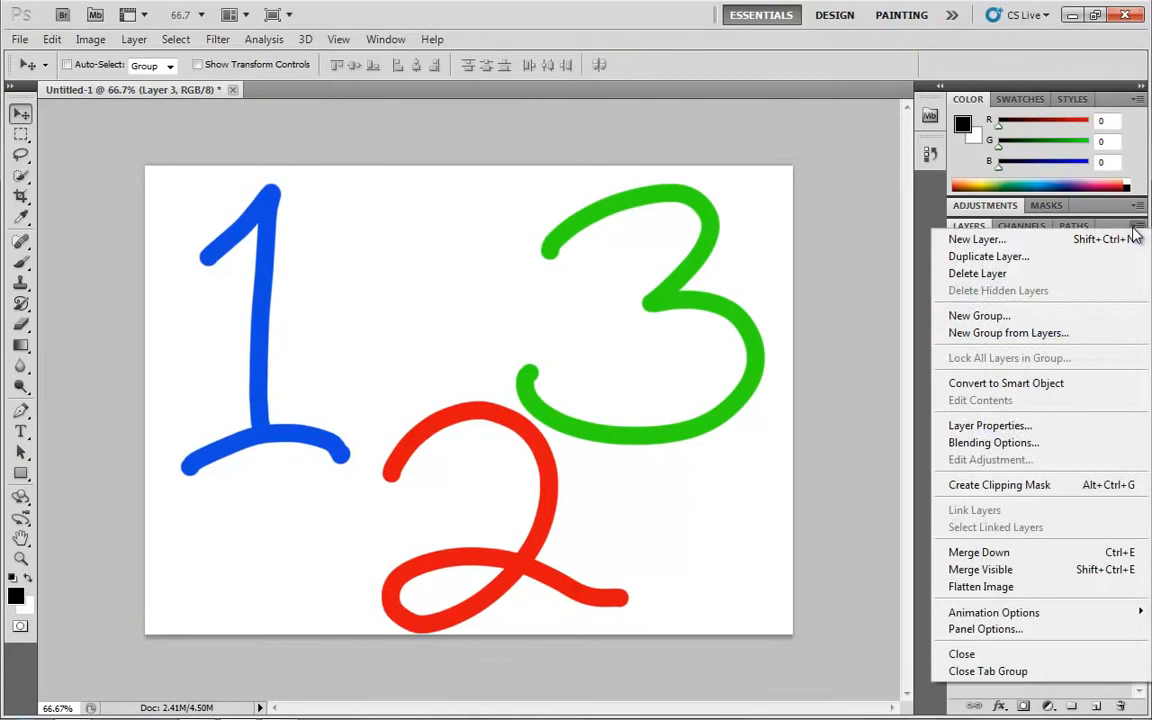
pyautogui.click(1012, 627)
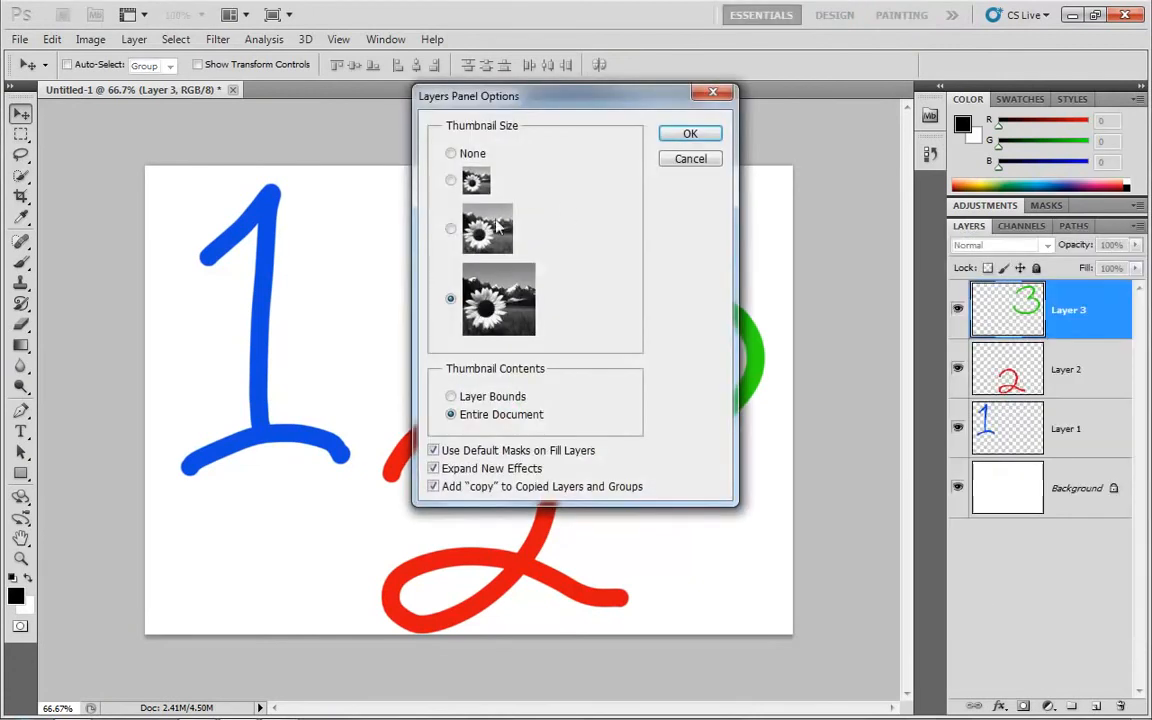
pyautogui.click(452, 182)
pyautogui.click(482, 402)
pyautogui.click(680, 133)
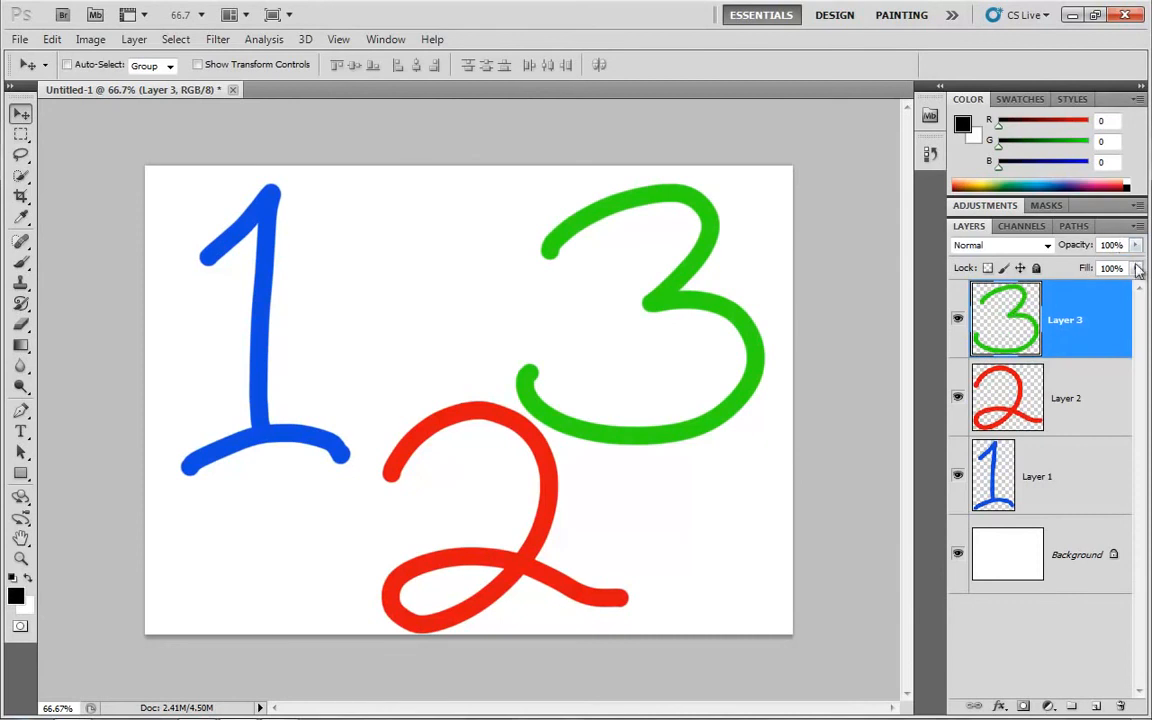
# Set the thumbnail contents back to Entire Document in the Layers Panel Options
pyautogui.click(1137, 226)
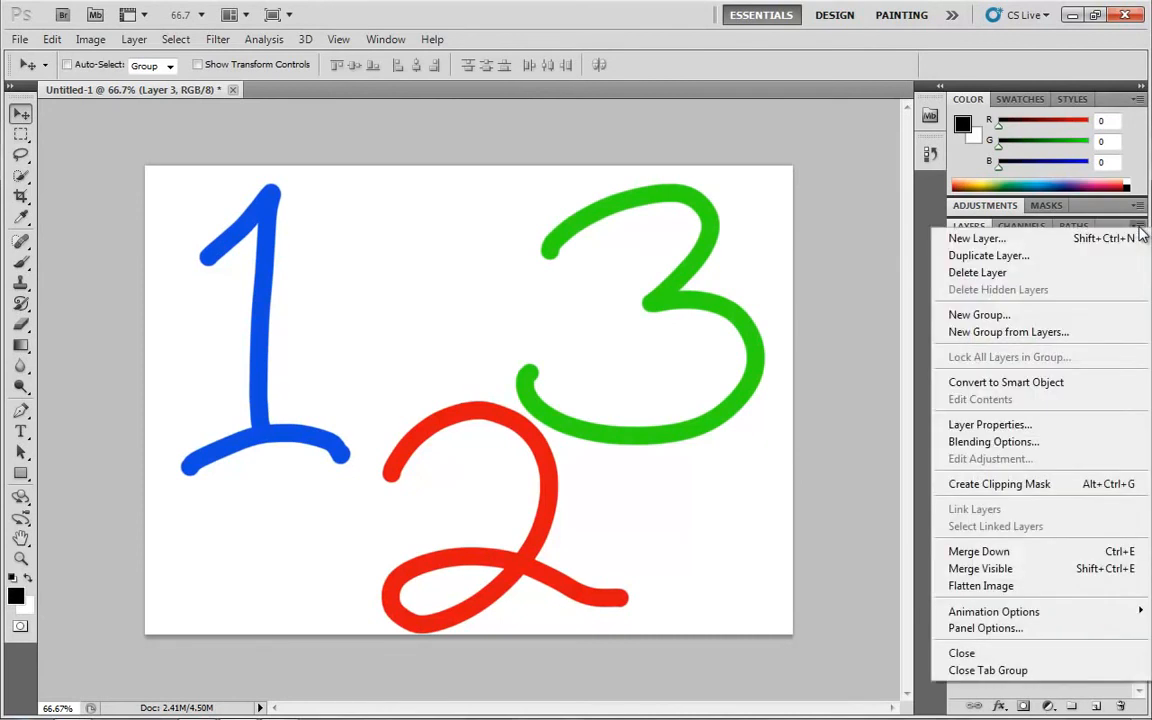
pyautogui.click(985, 628)
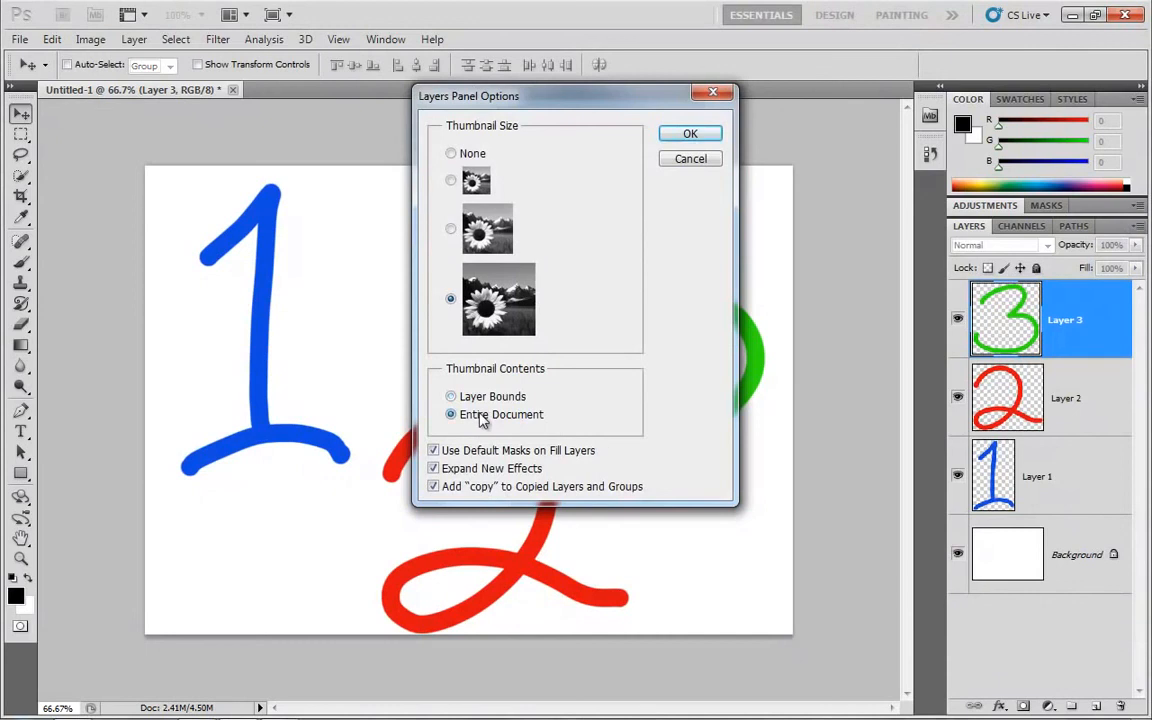
pyautogui.click(673, 137)
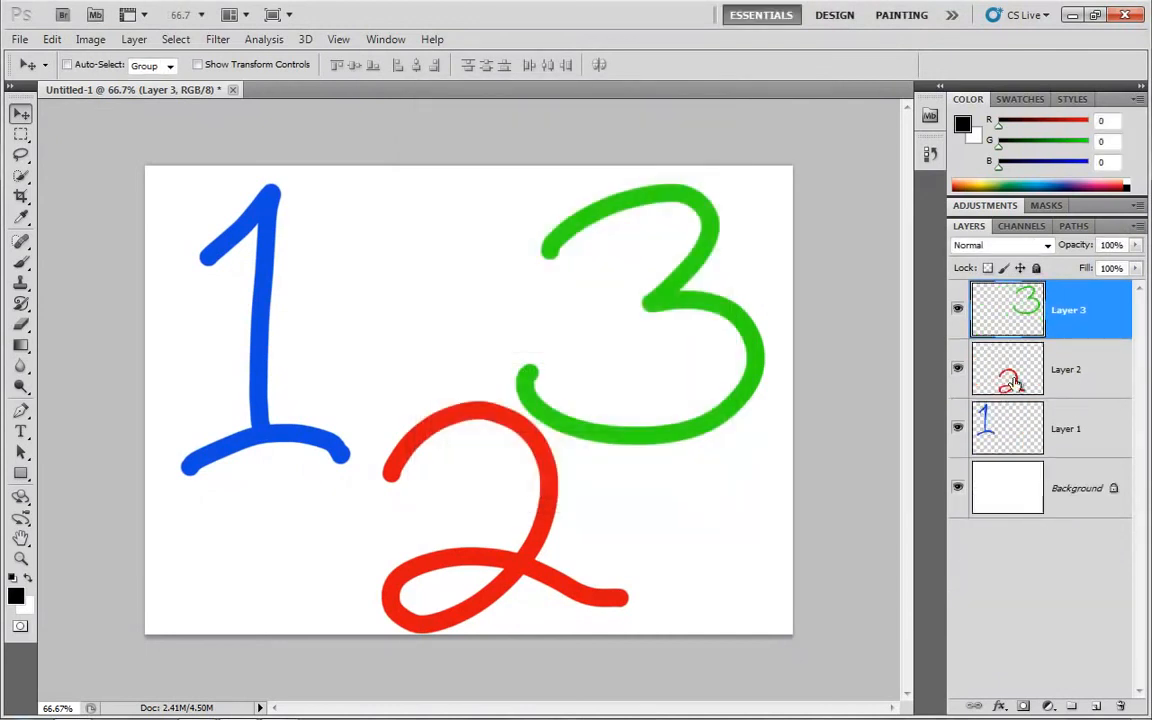
# Review the default mask setting for fill layers in the Layers Panel Options and close them without changes
pyautogui.click(1139, 226)
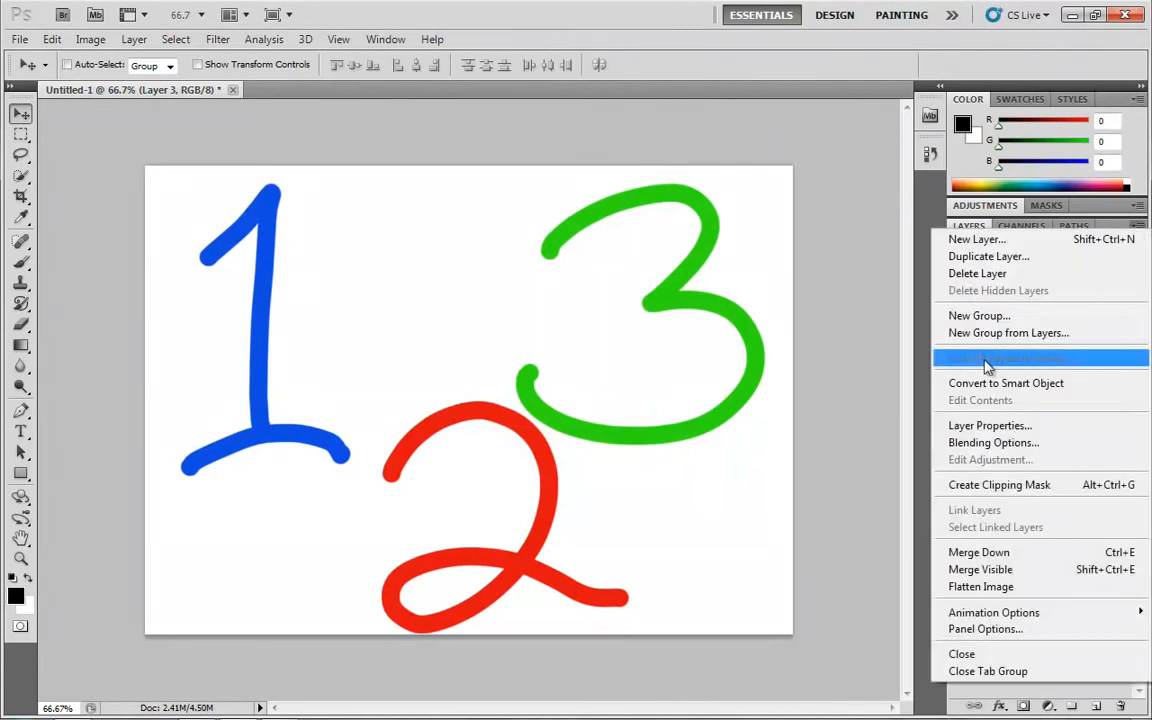
pyautogui.click(985, 629)
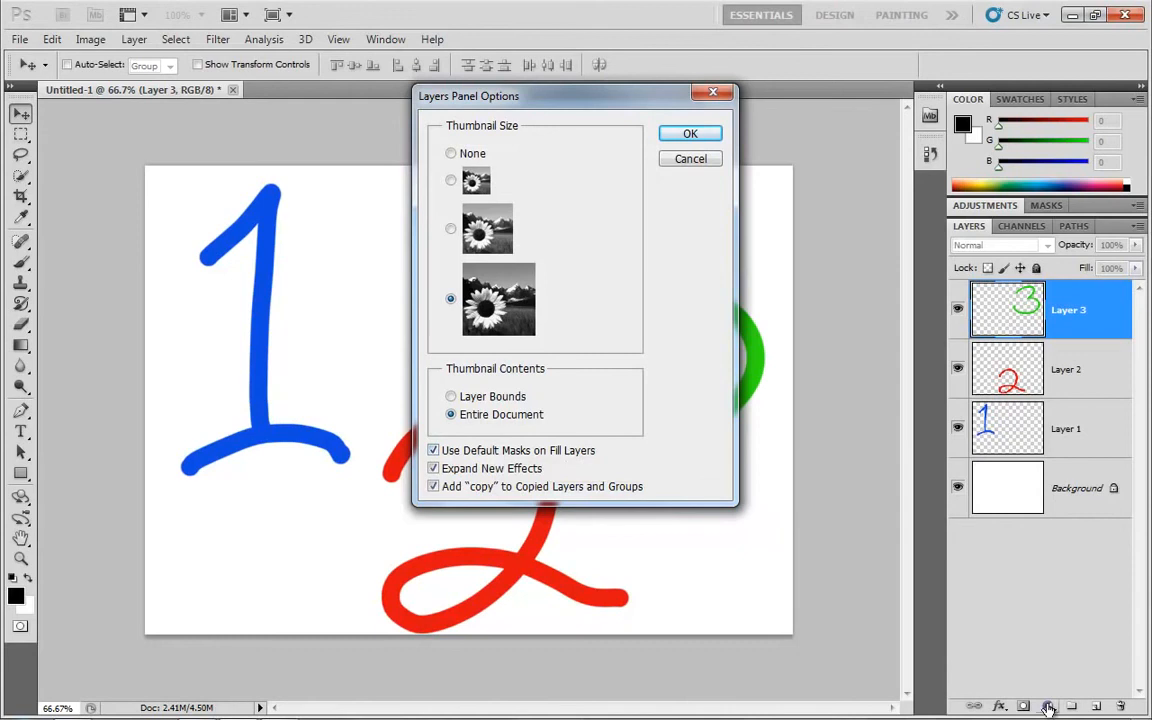
pyautogui.click(690, 135)
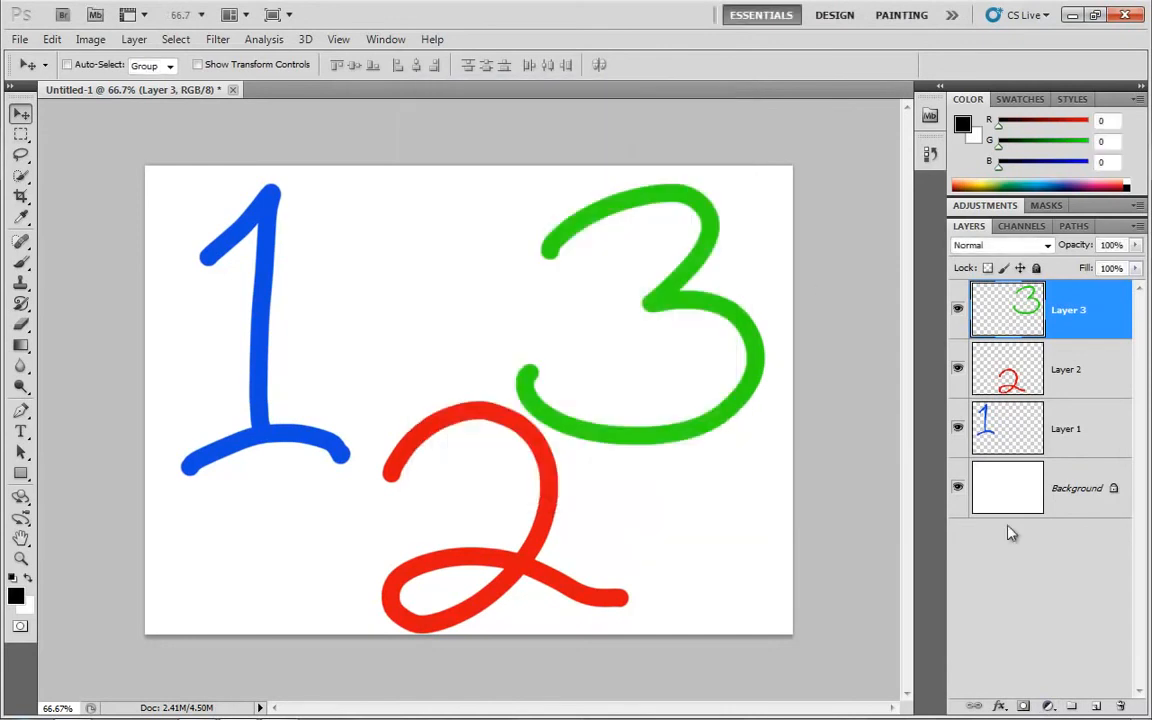
# Add a black Solid Color fill layer above Layer 3
pyautogui.click(1049, 707)
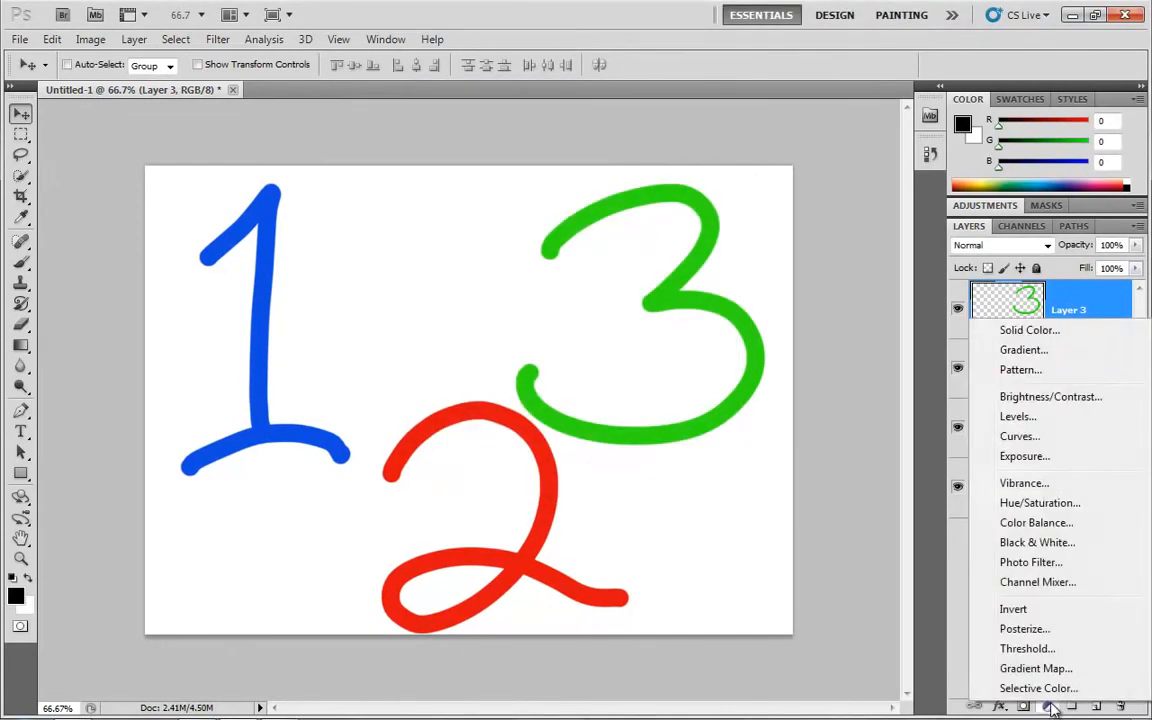
pyautogui.click(1020, 338)
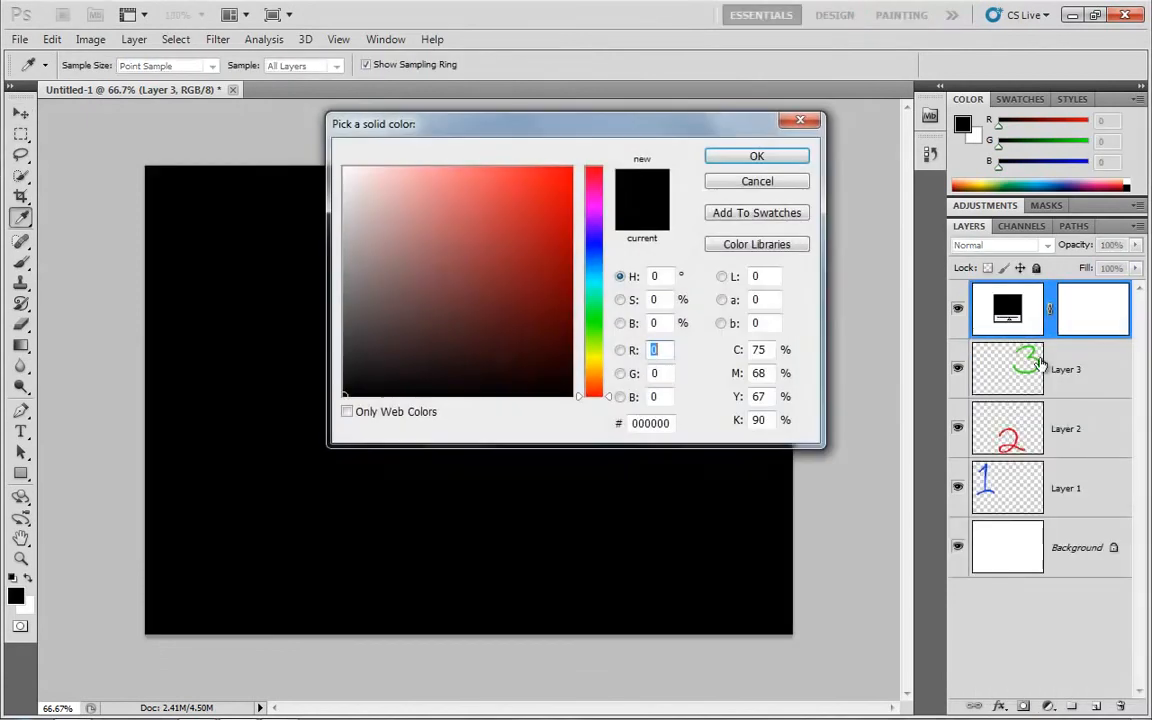
pyautogui.click(753, 158)
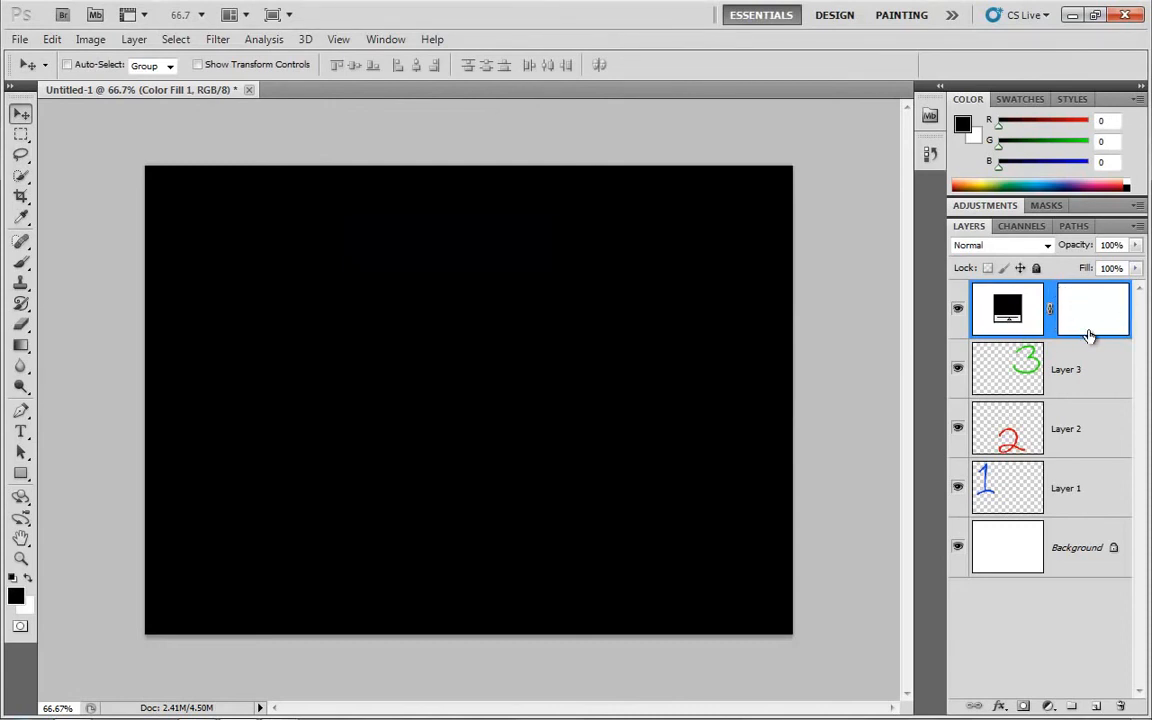
# Review the Expand New Effects setting in the Layers Panel Options and leave them without changes
pyautogui.click(1137, 226)
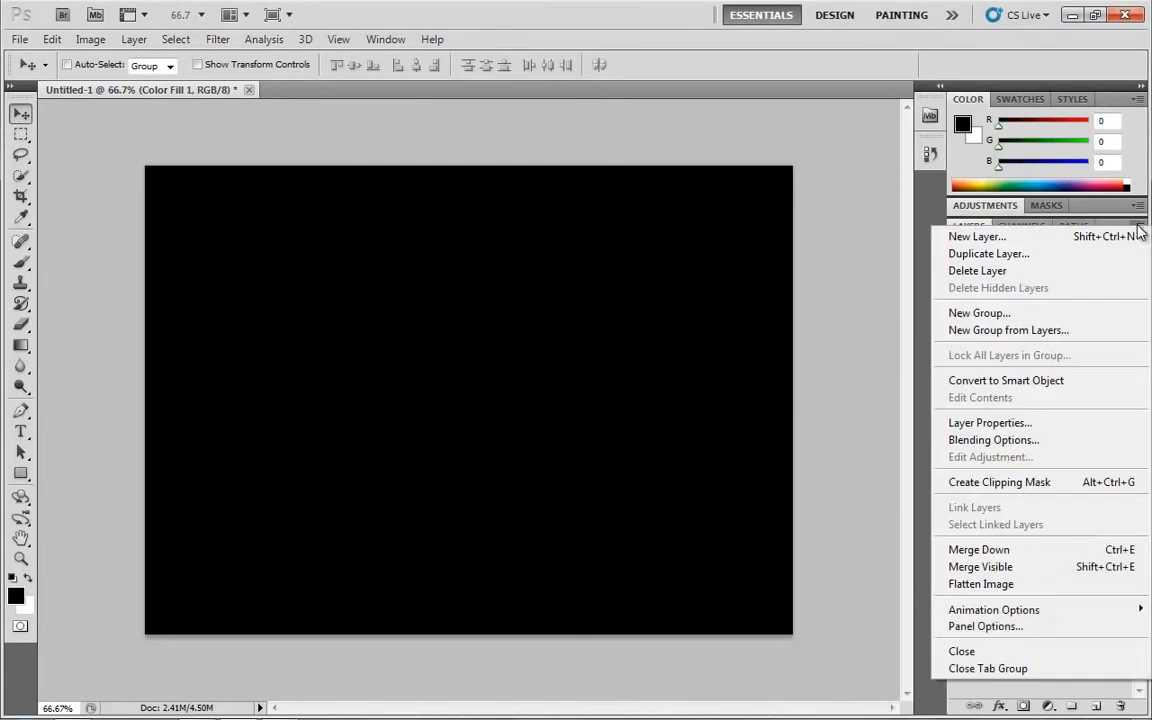
pyautogui.click(985, 627)
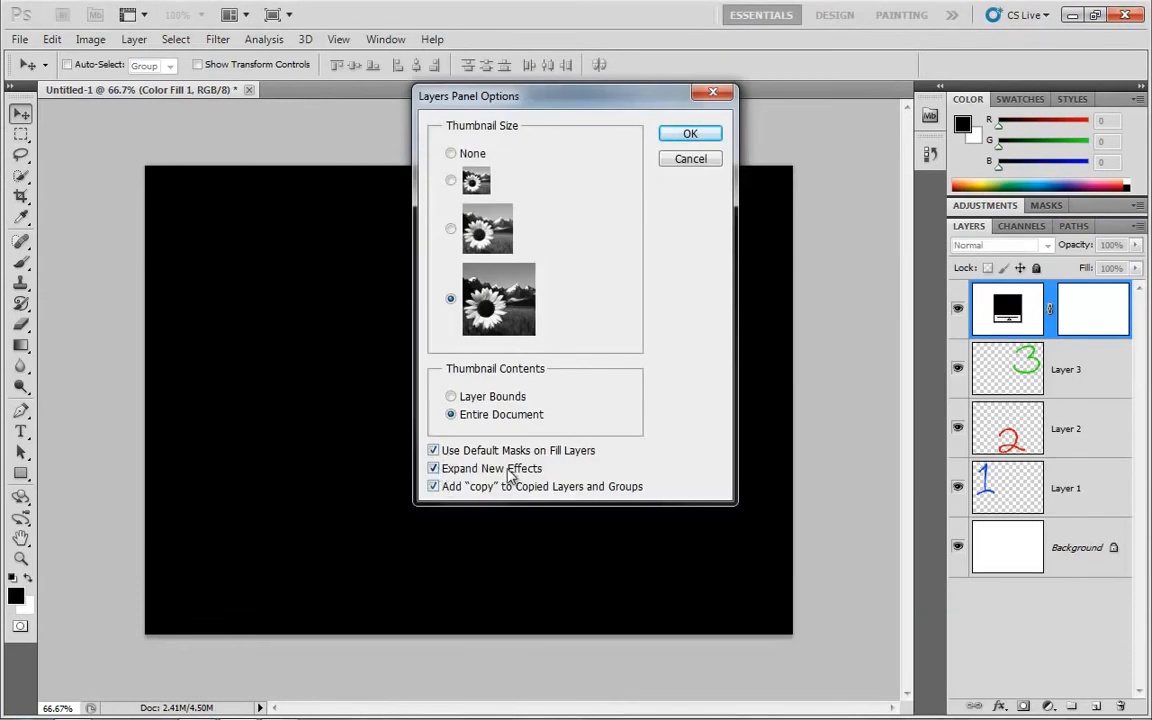
pyautogui.click(704, 164)
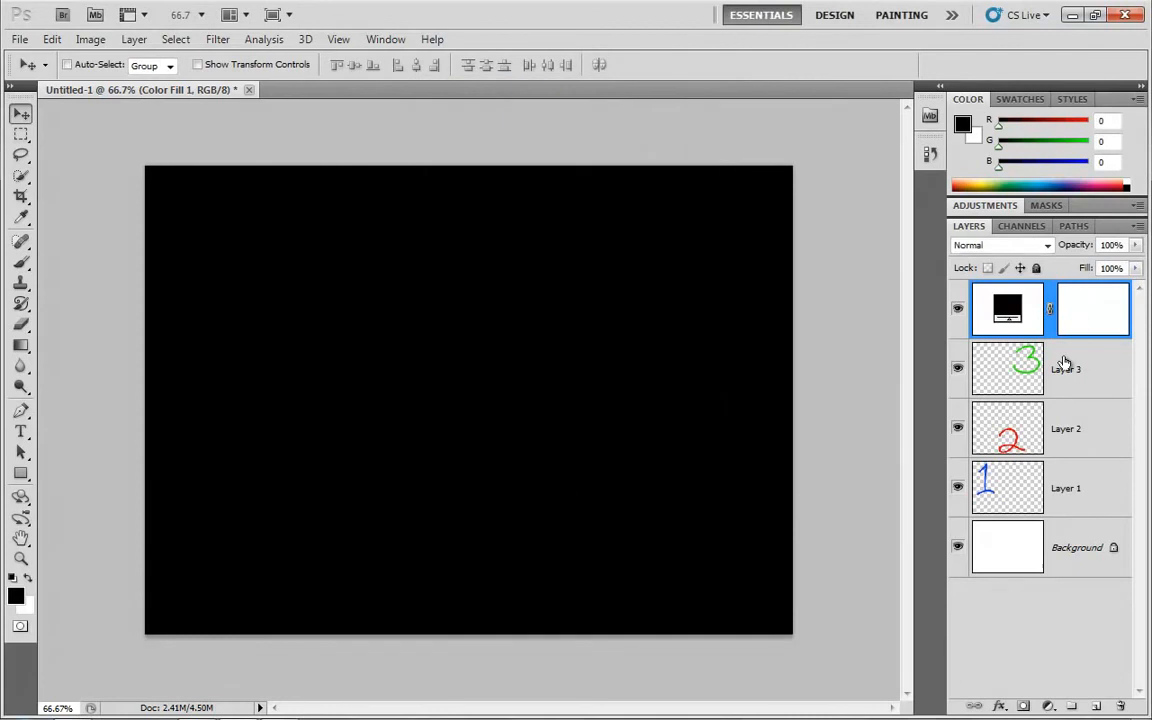
# Delete the black color fill layer above Layer 3
pyautogui.click(1032, 362)
pyautogui.moveTo(1007, 308); pyautogui.dragTo(1121, 707)
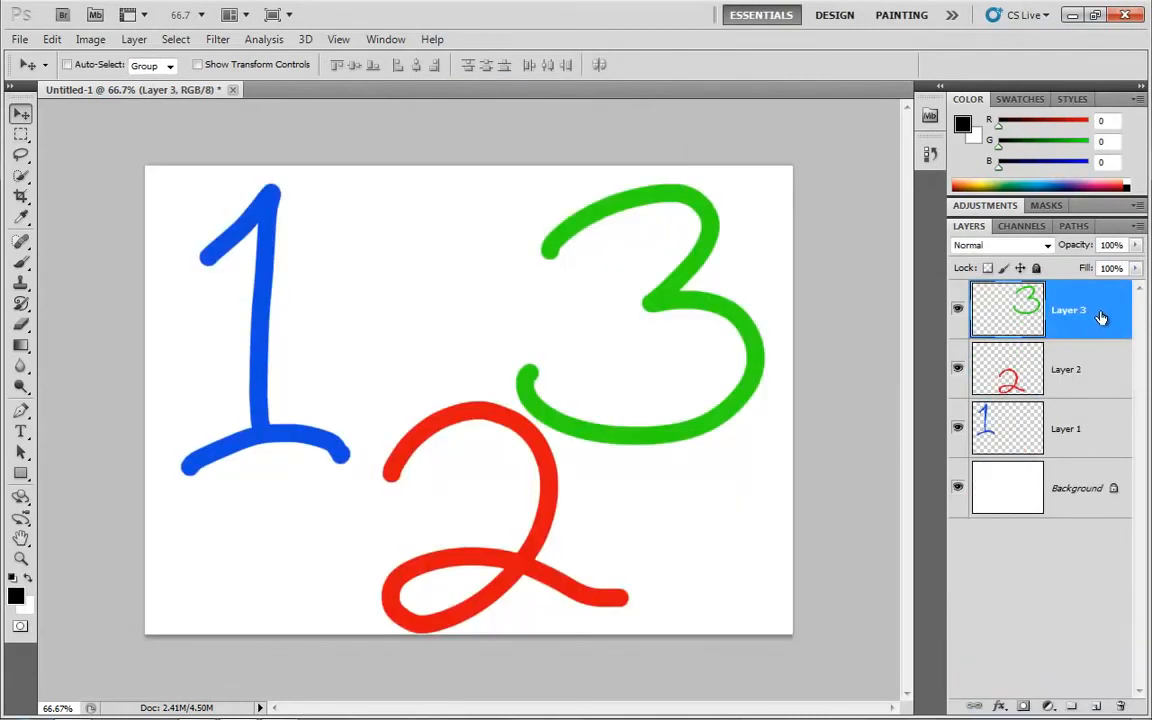
# Apply a black Stroke effect with Outside position to Layer 3, then delete its effects
pyautogui.click(1001, 707)
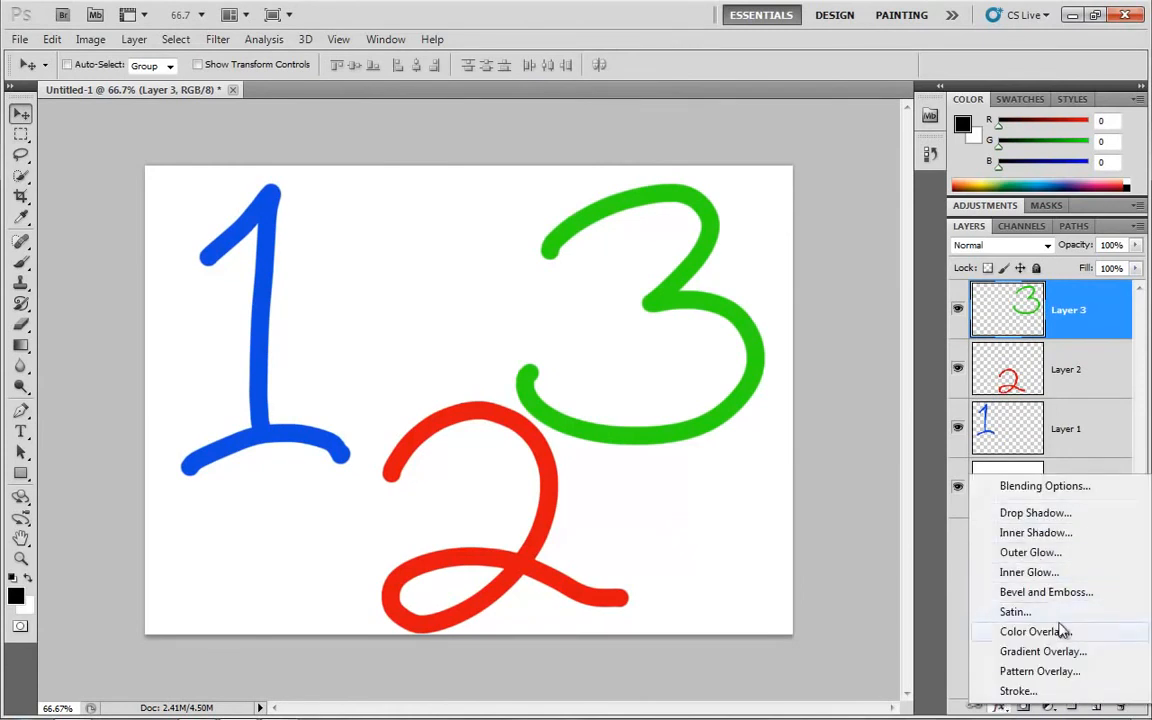
pyautogui.click(1018, 690)
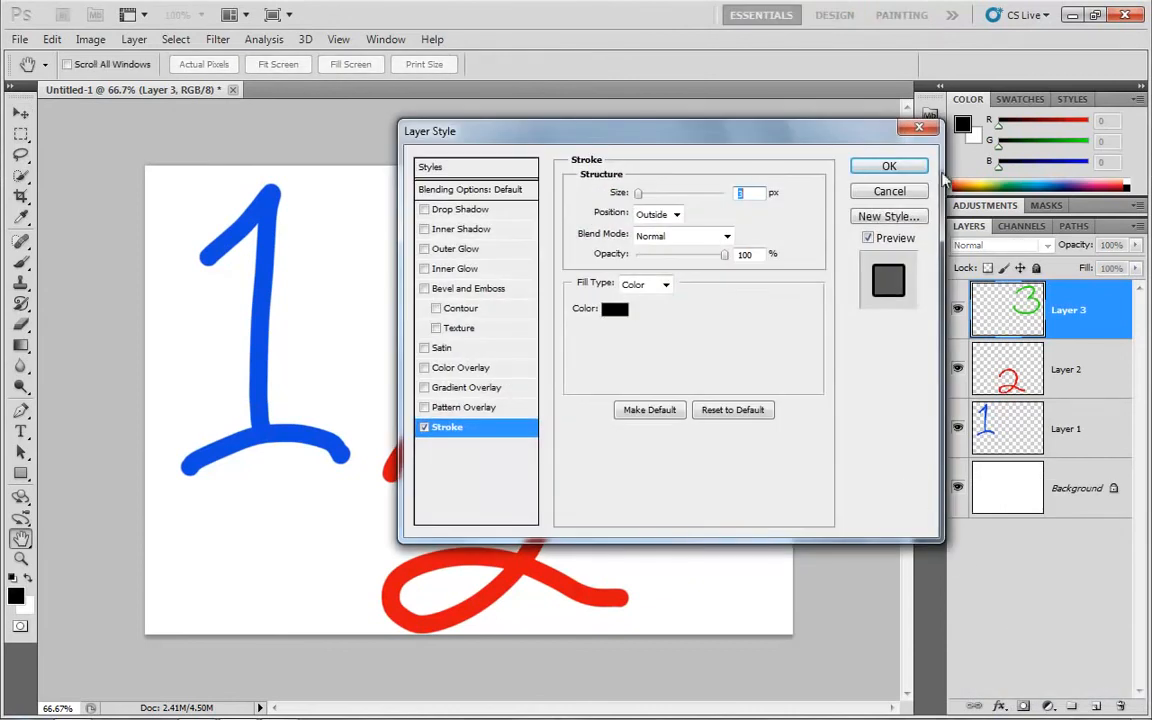
pyautogui.click(906, 169)
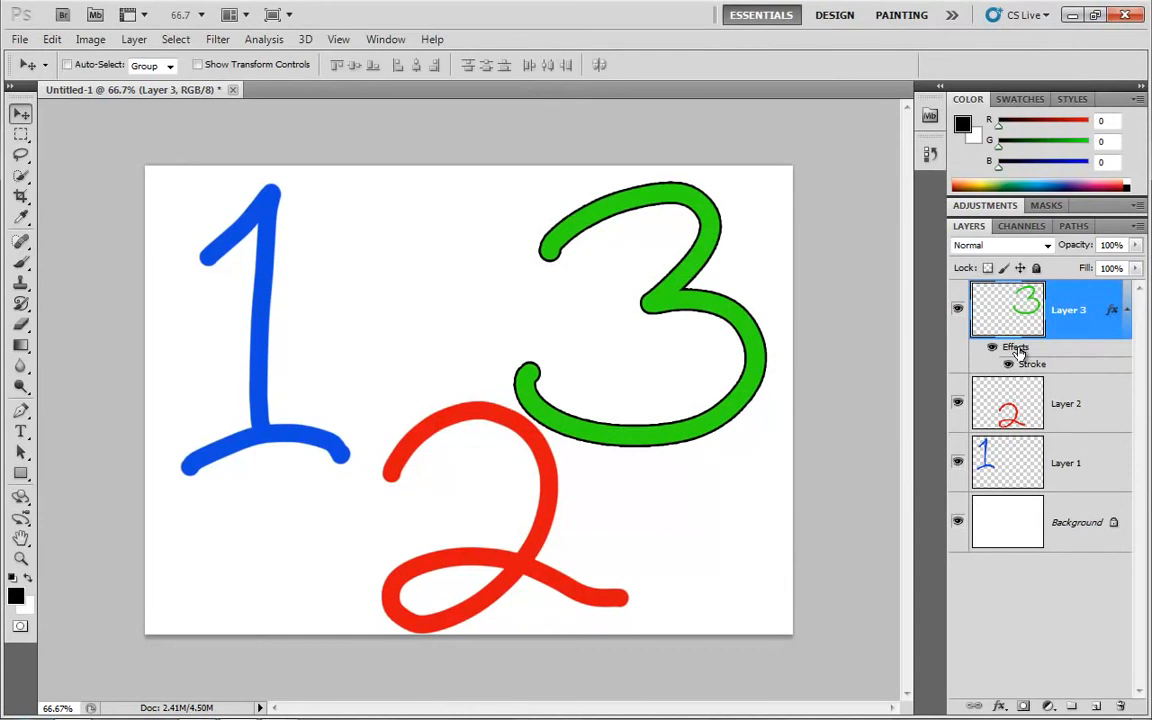
pyautogui.moveTo(1017, 352)
pyautogui.mouseDown()
pyautogui.moveTo(935, 372)
pyautogui.moveTo(1118, 704)
pyautogui.mouseUp()
# Turn off Expand New Effects in the Layers Panel Options
pyautogui.click(1136, 225)
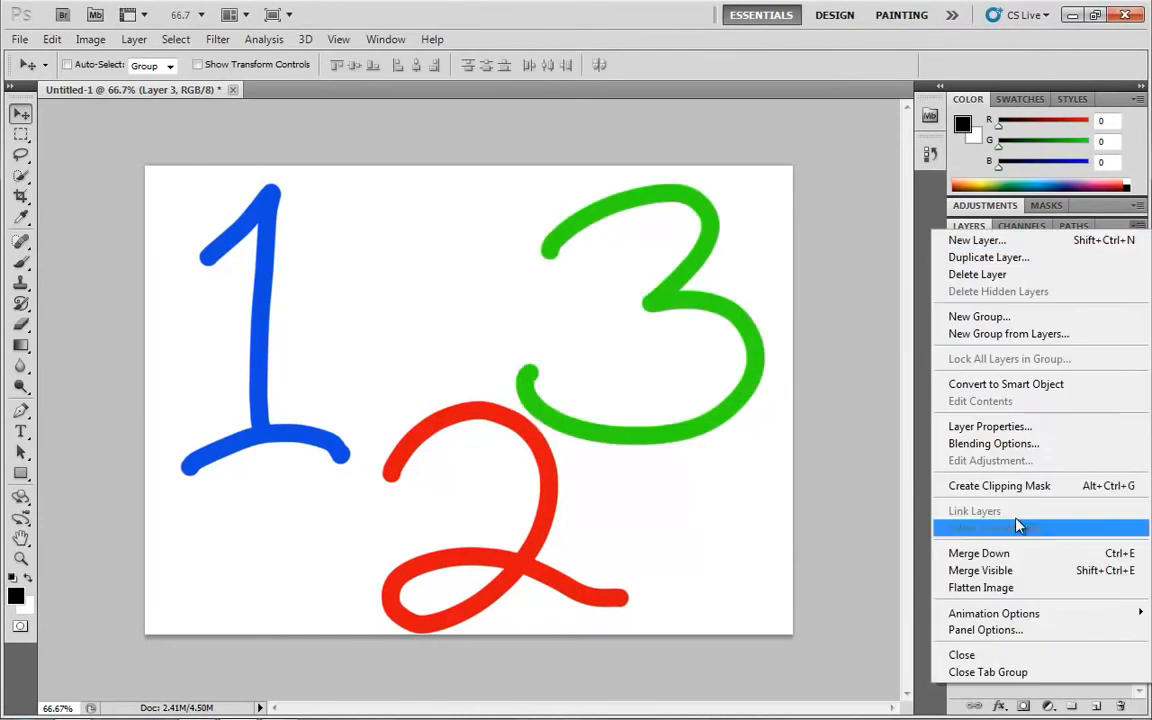
pyautogui.click(1005, 630)
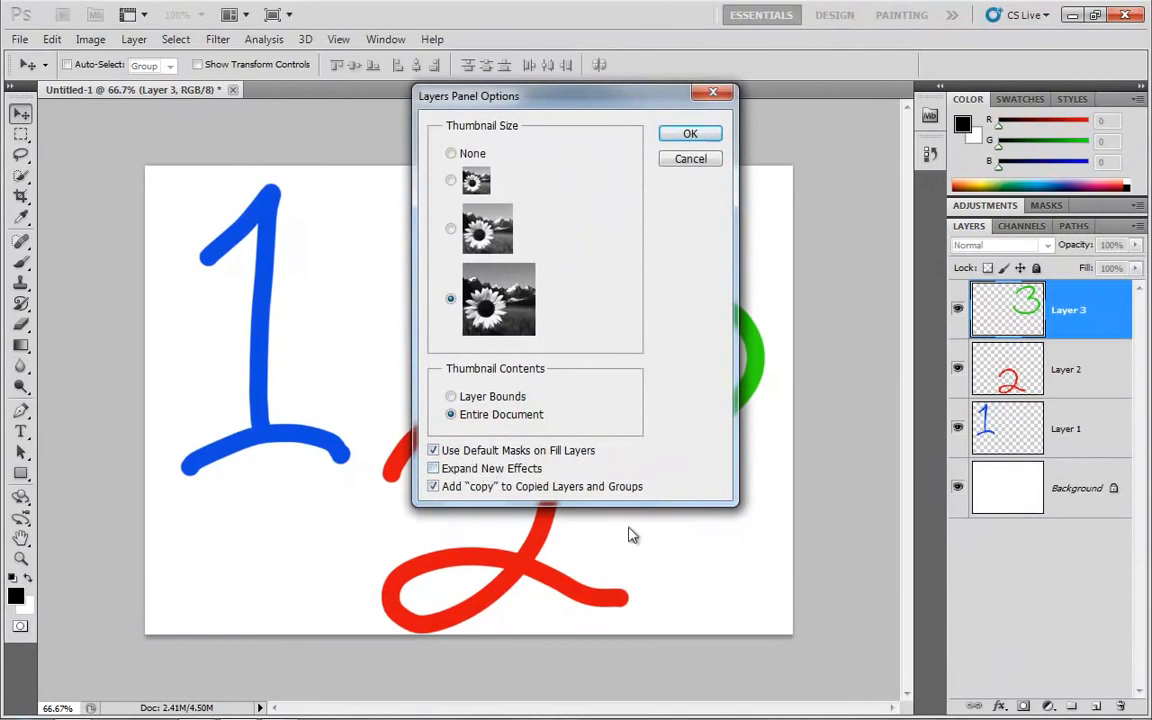
pyautogui.click(692, 136)
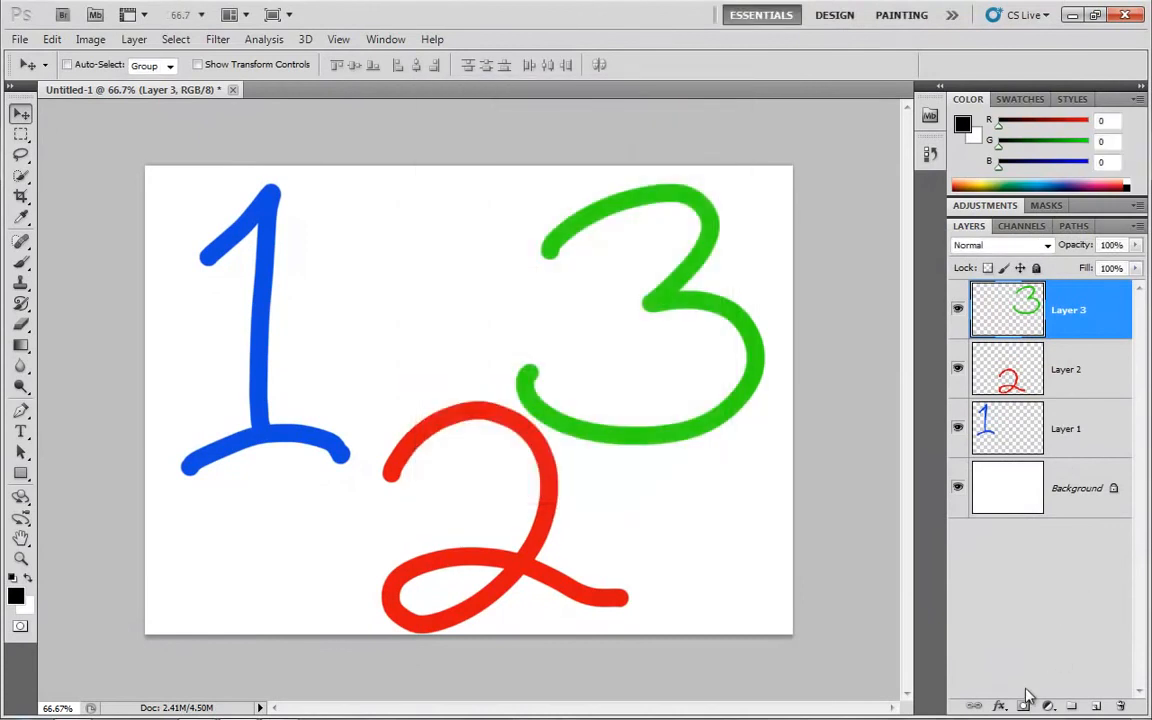
# Apply the default black Stroke effect to Layer 3 again and remove it from the layer
pyautogui.click(999, 706)
pyautogui.click(1010, 690)
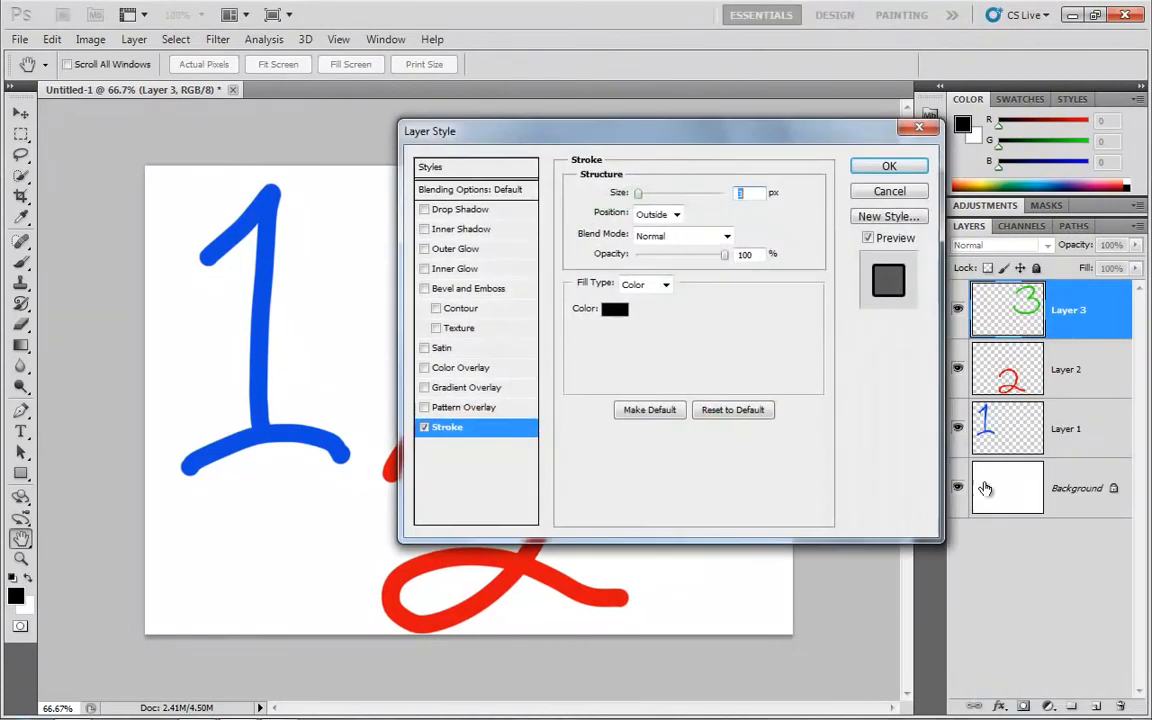
pyautogui.click(889, 166)
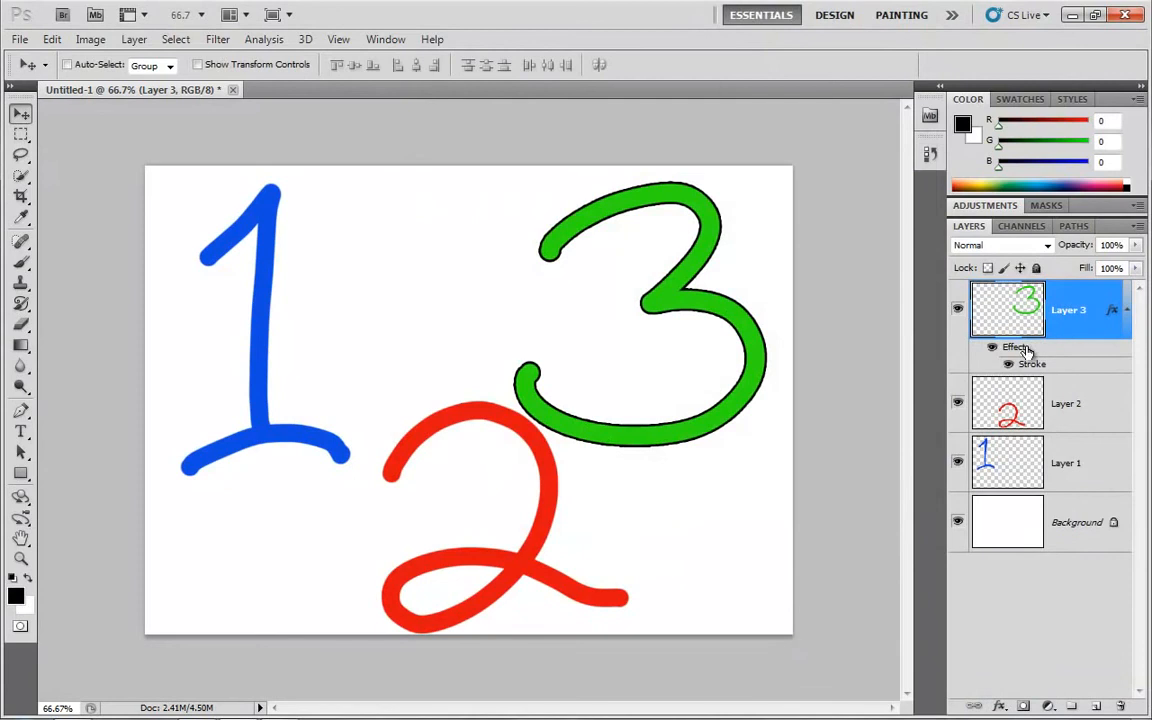
pyautogui.moveTo(1027, 350)
pyautogui.mouseDown()
pyautogui.moveTo(1067, 578)
pyautogui.moveTo(1120, 706)
pyautogui.mouseUp()
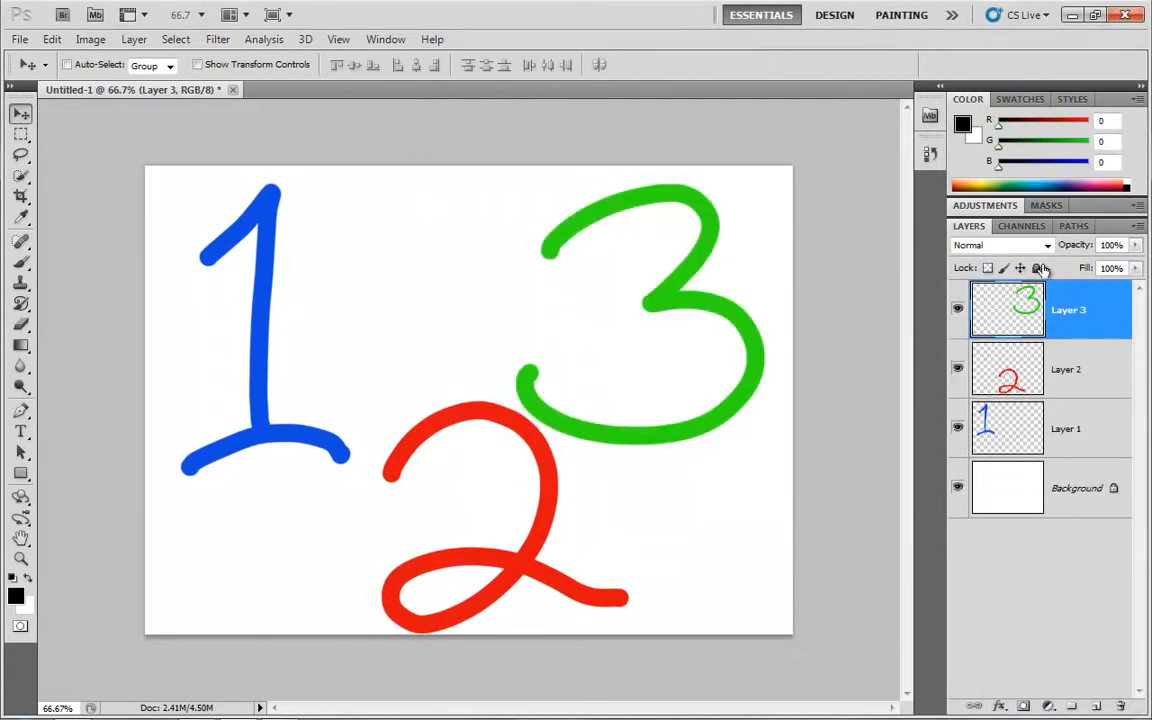
pyautogui.click(1138, 226)
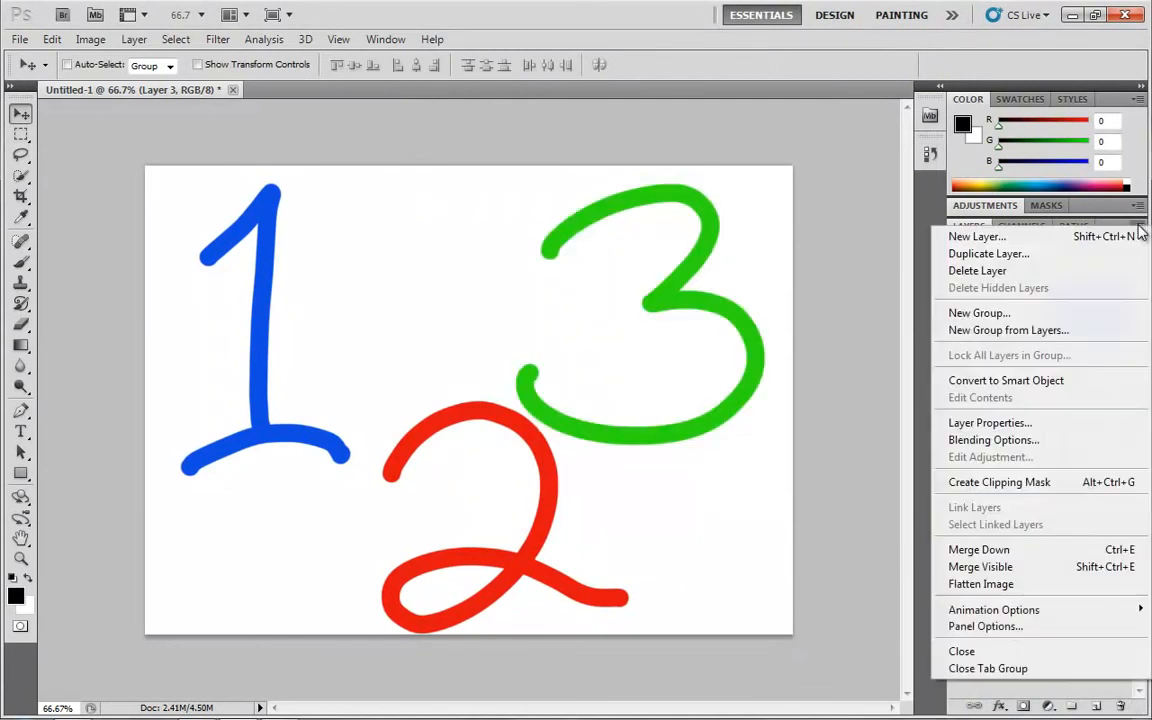
pyautogui.click(1015, 625)
pyautogui.click(500, 469)
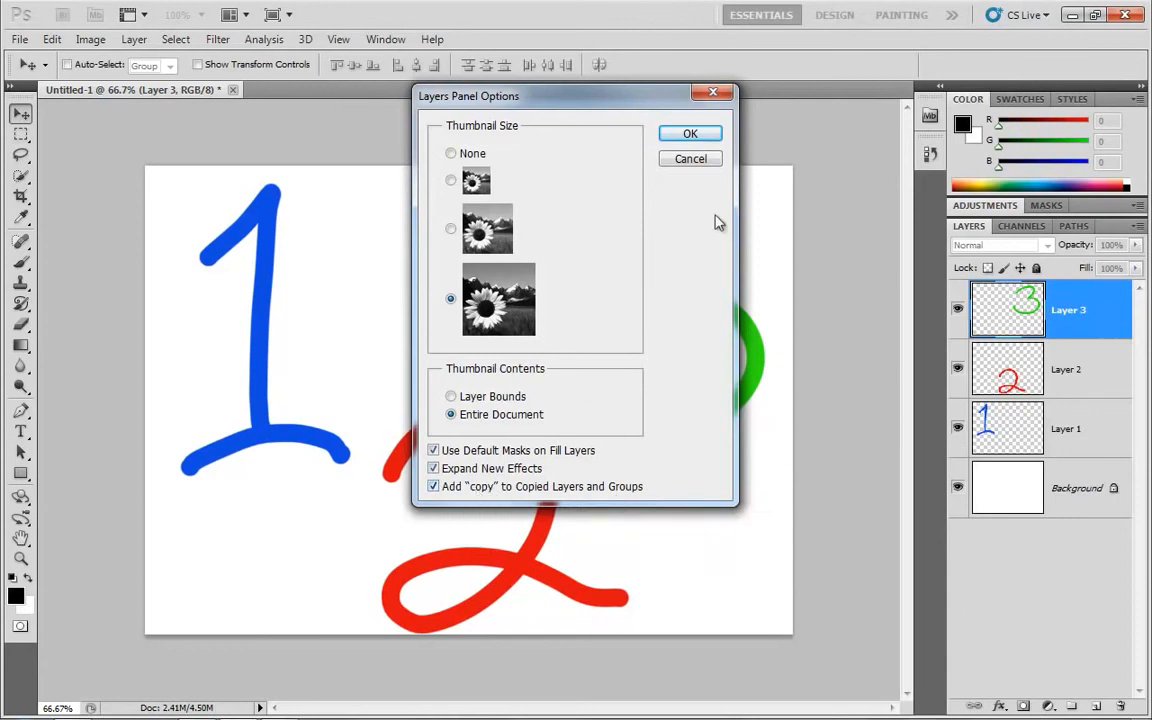
pyautogui.click(700, 161)
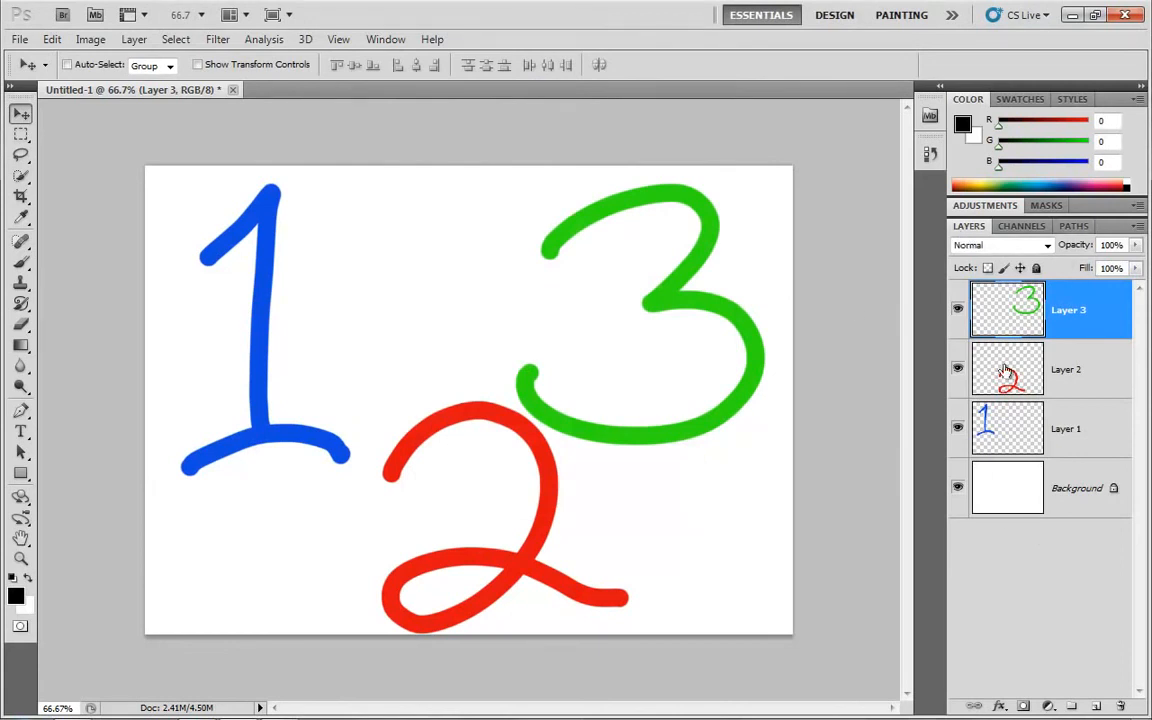
# Set the layer thumbnails to the smallest picture size in the Layers Panel Options
pyautogui.click(1138, 226)
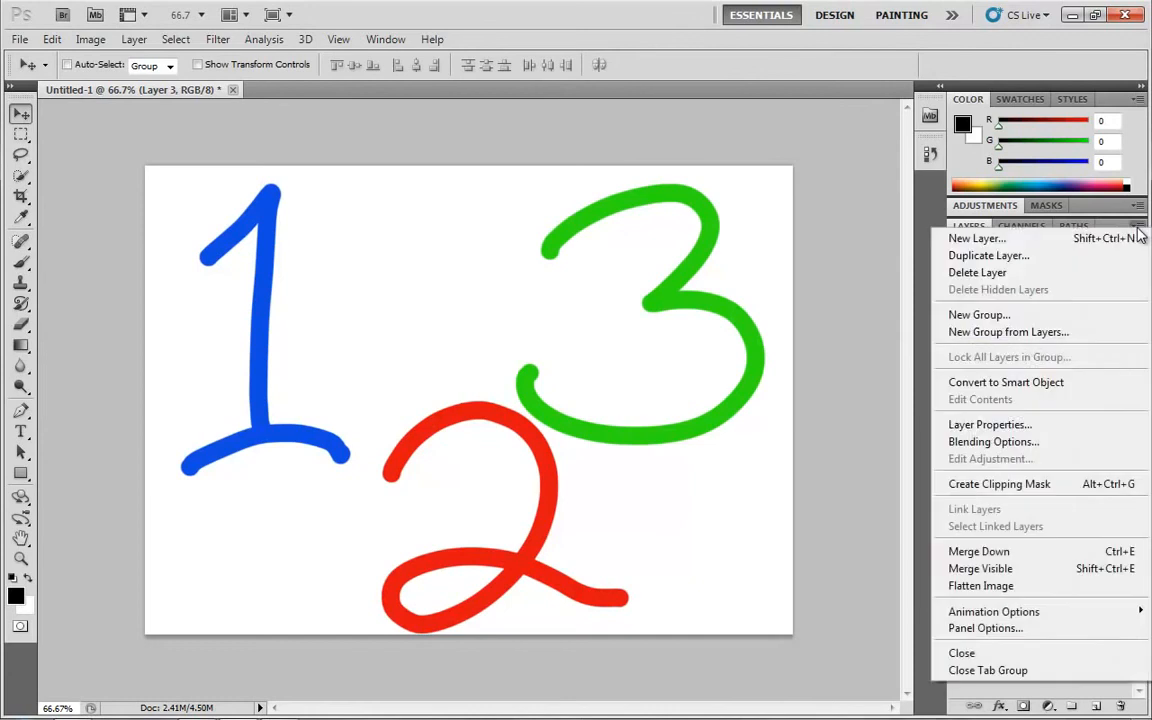
pyautogui.click(975, 628)
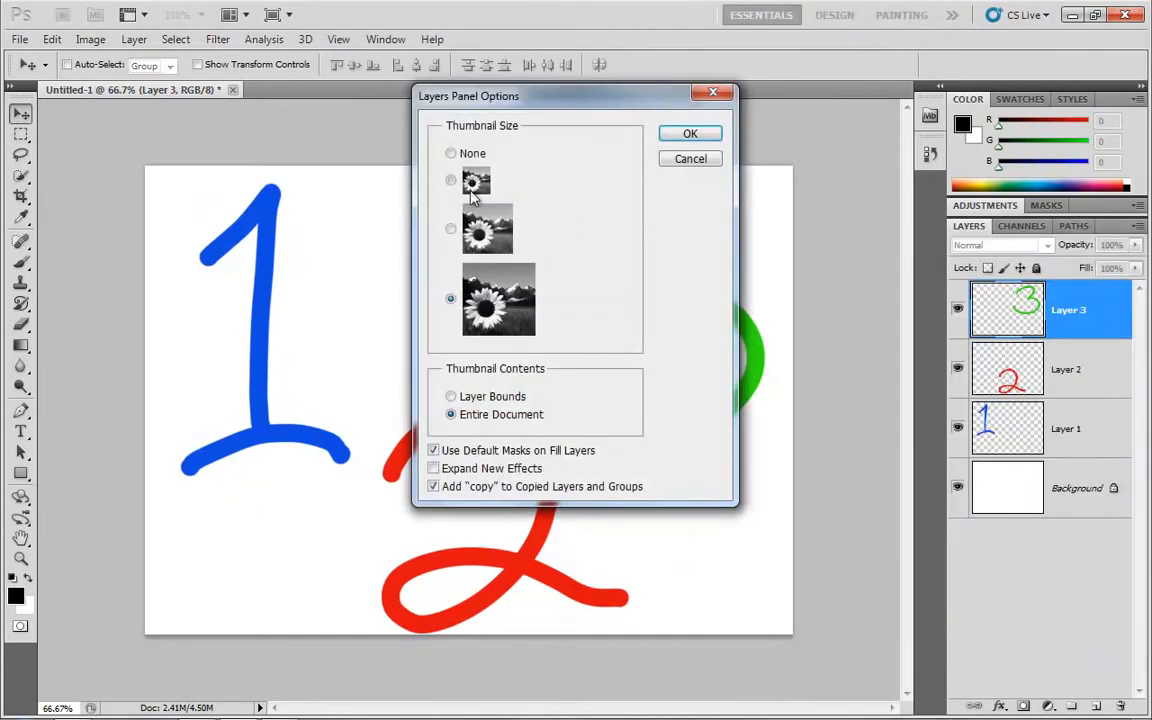
pyautogui.click(475, 190)
pyautogui.click(690, 138)
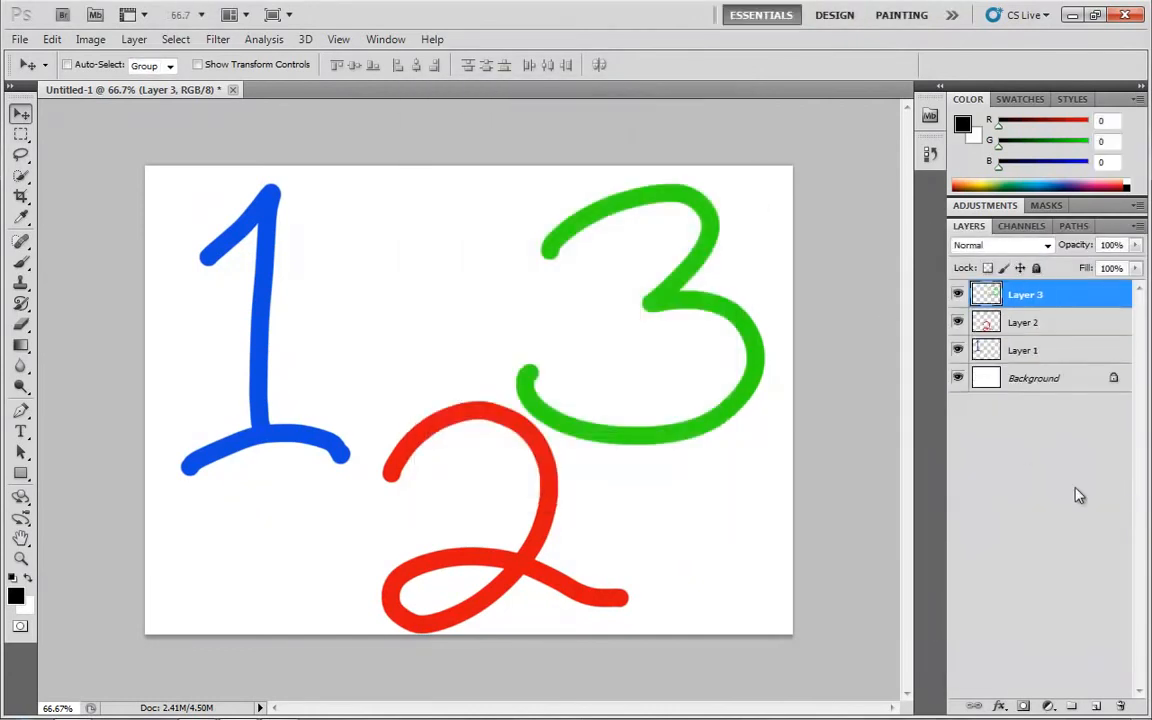